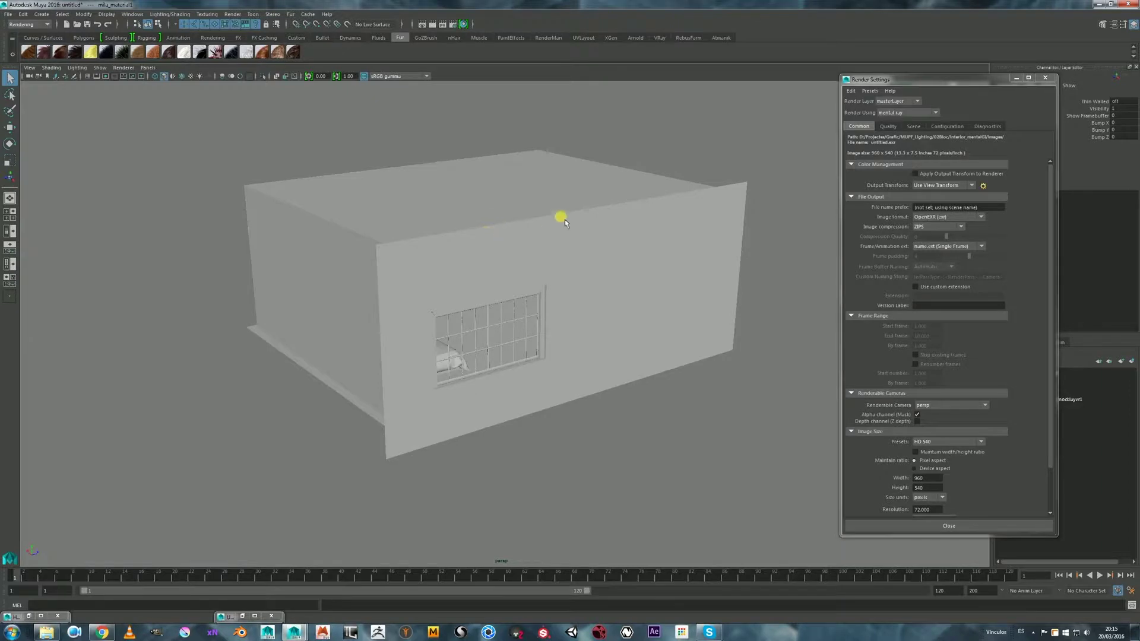
- Display the room model in wireframe and orbit to a corner view showing the window wall and interior furniture
alt+drag(618, 230, 588, 211)
drag(928, 83, 859, 108)
mouse_move(572, 283)
alt+mouse_down()
mouse_move(524, 280)
mouse_move(532, 221)
mouse_move(536, 244)
mouse_move(392, 279)
alt+mouse_up()
key(4)
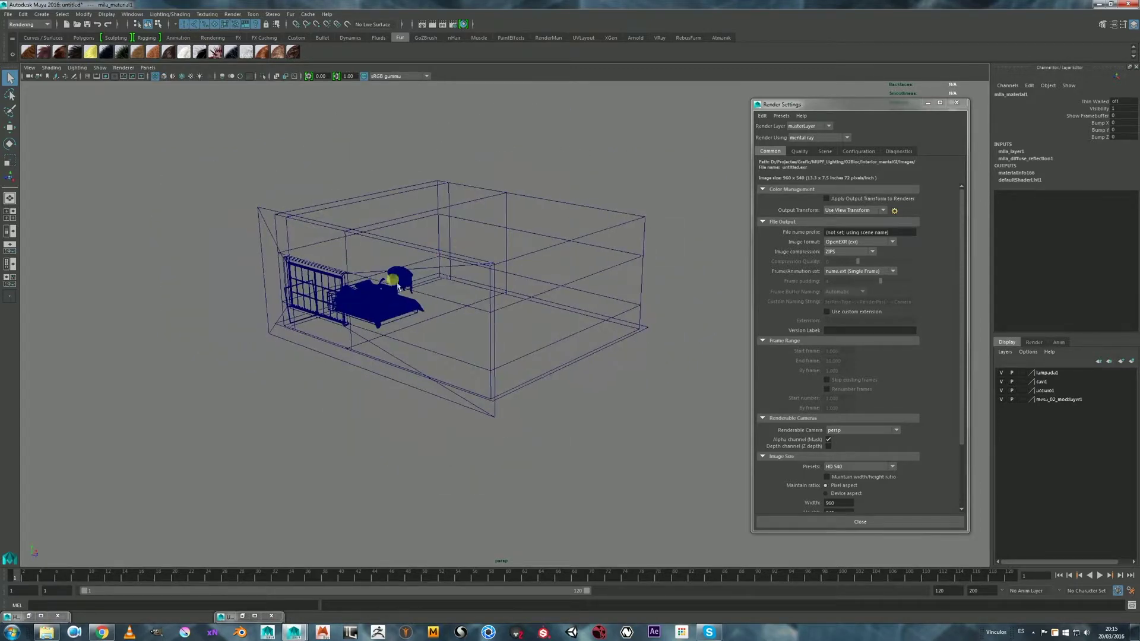
alt+right_drag(456, 226, 473, 247)
alt+drag(473, 247, 611, 273)
alt+right_drag(610, 272, 510, 272)
alt+drag(509, 271, 512, 264)
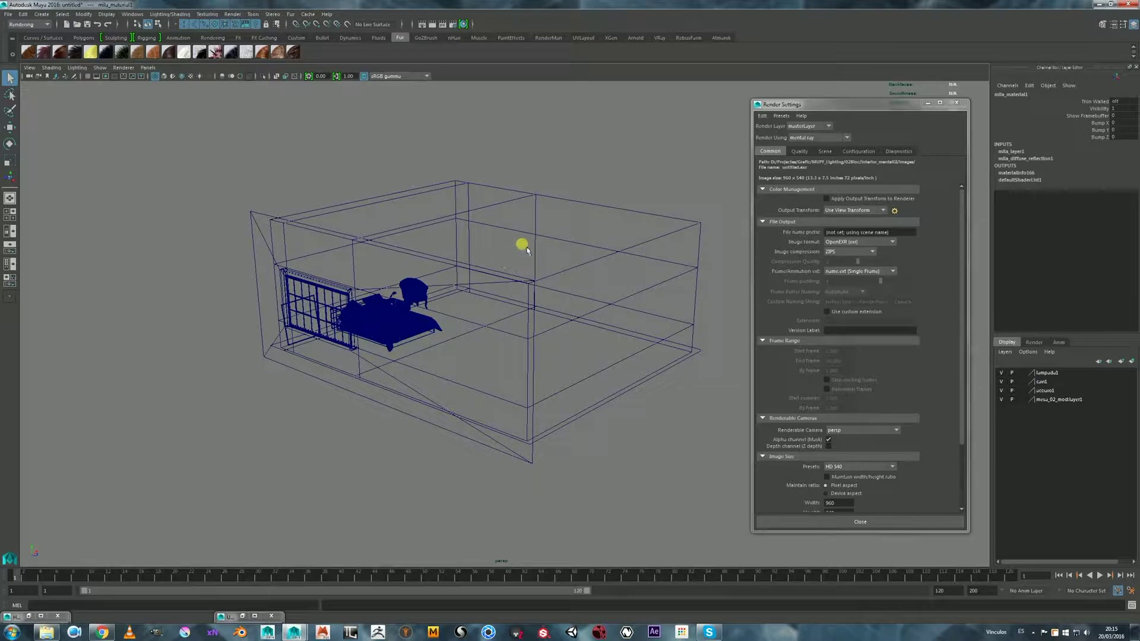
alt+middle_drag(516, 226, 506, 231)
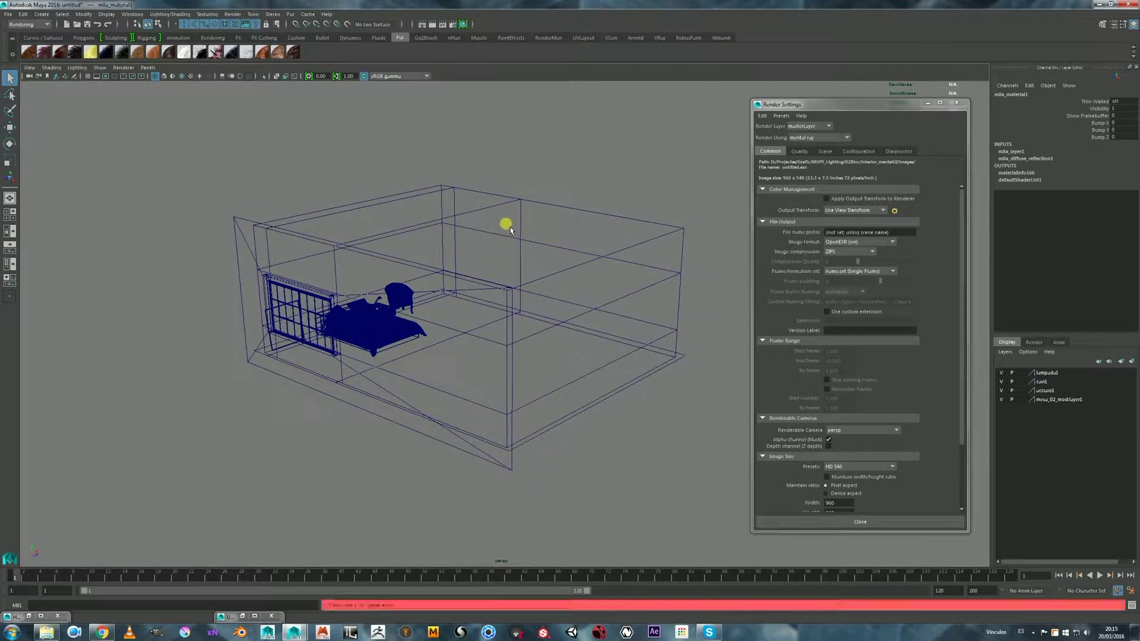
- Open the Hypershade and graph the input and output connections of mila_material1
click(509, 233)
key(ctrl+h)
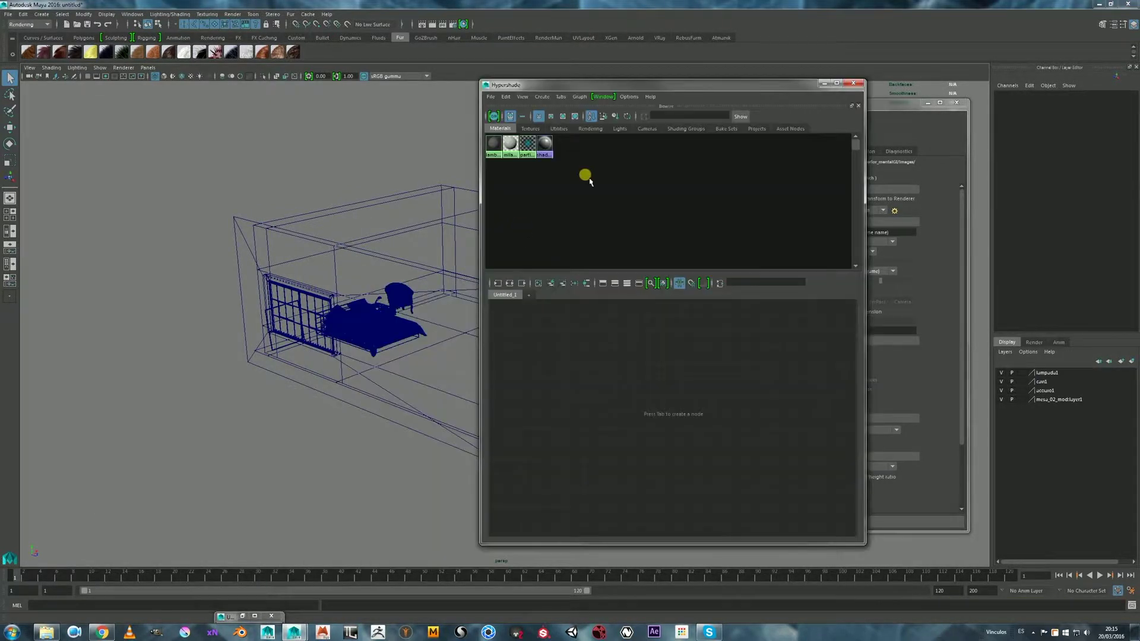
click(514, 148)
drag(565, 84, 539, 45)
drag(455, 82, 411, 81)
mouse_move(255, 222)
alt+mouse_down()
mouse_move(166, 224)
mouse_move(249, 202)
alt+mouse_up()
drag(473, 105, 514, 245)
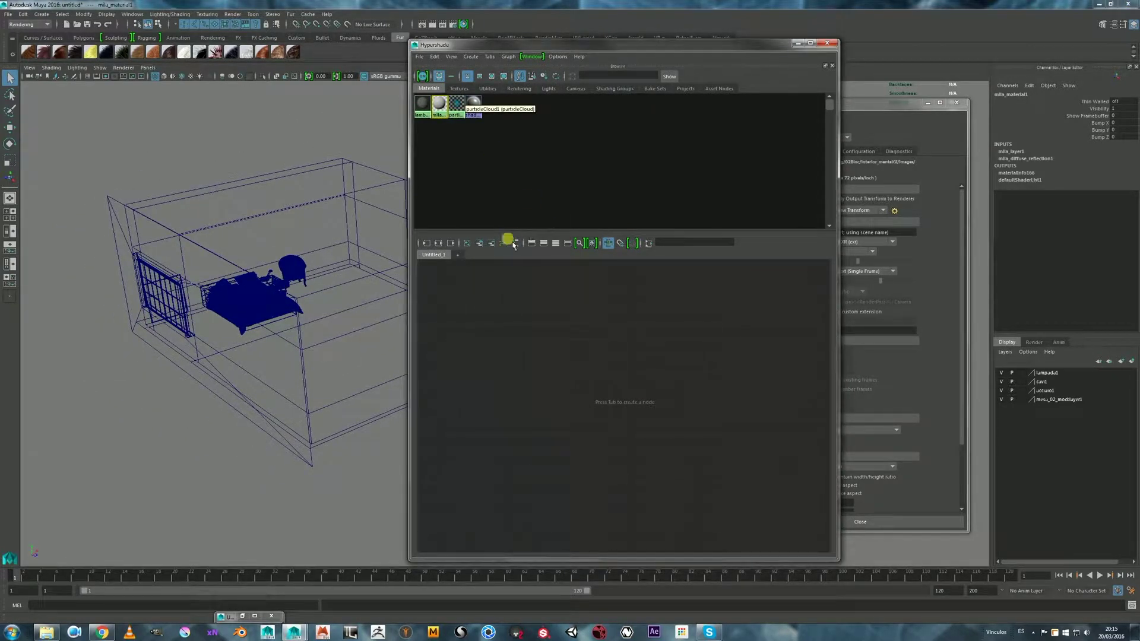
click(438, 244)
- Spread out the nodes of the mila_material1 network and move the Hypershade clear of the room model
drag(586, 429, 590, 462)
drag(493, 371, 467, 390)
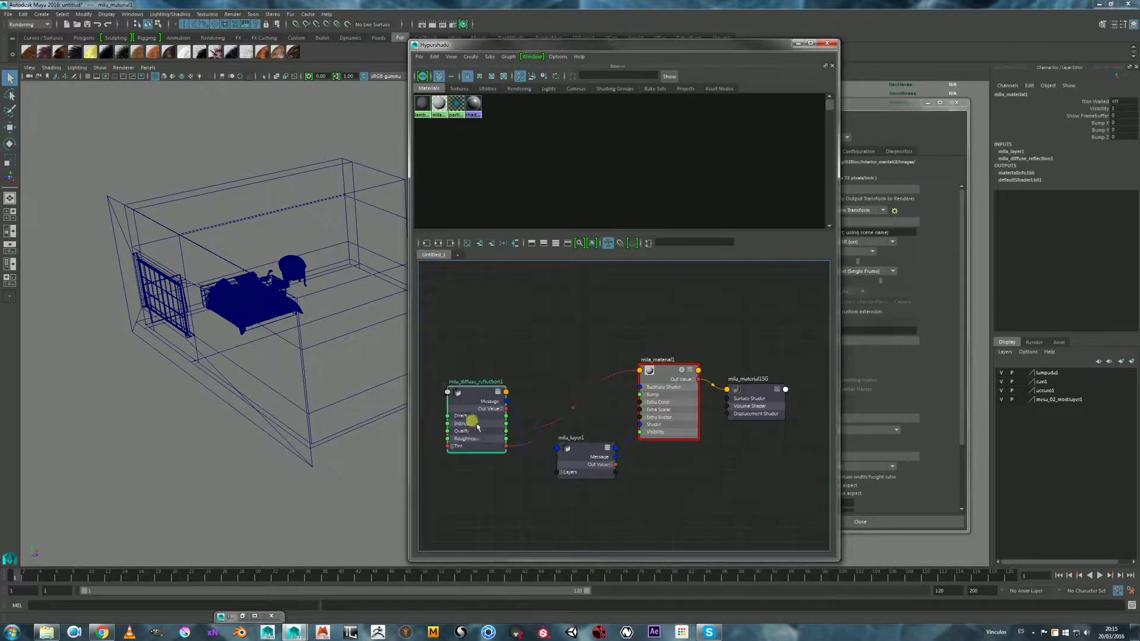
drag(668, 409, 672, 413)
drag(765, 400, 788, 401)
click(669, 396)
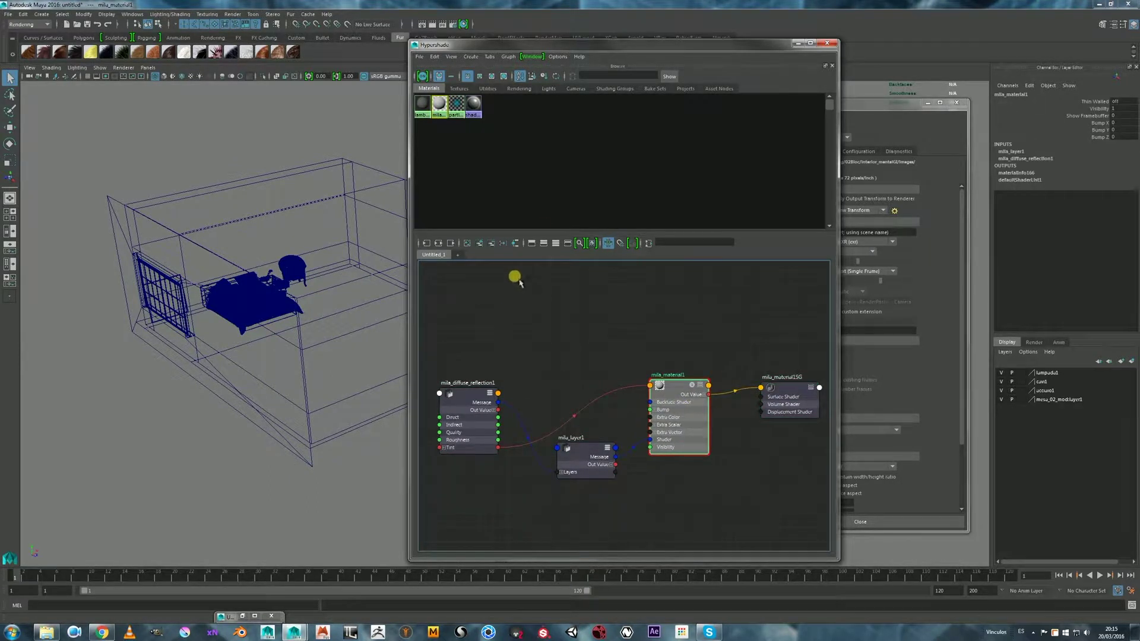
drag(571, 47, 798, 53)
- Select the whole room and look through the mental ray materials offered for a new assignment, without assigning one
alt+drag(344, 221, 483, 221)
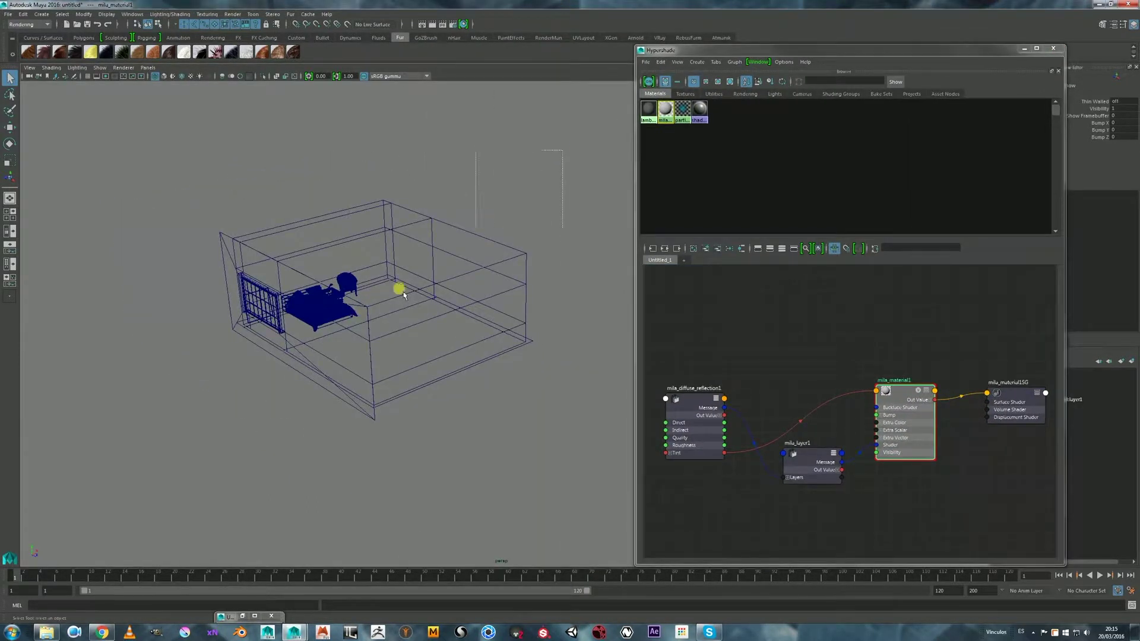
drag(148, 465, 332, 236)
right_click(314, 221)
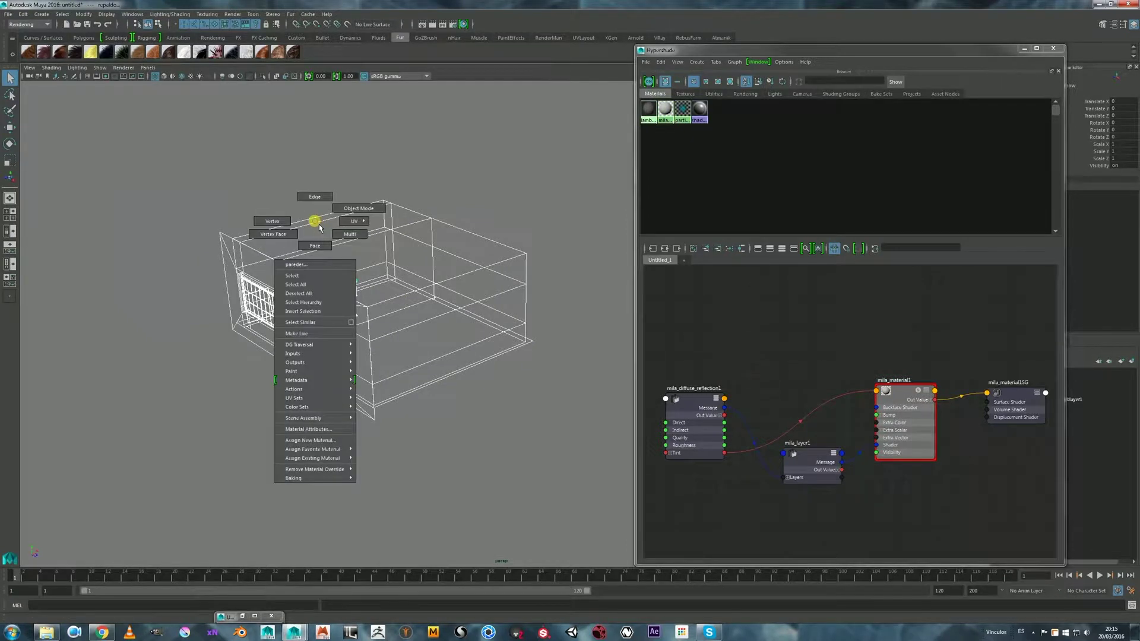
click(334, 441)
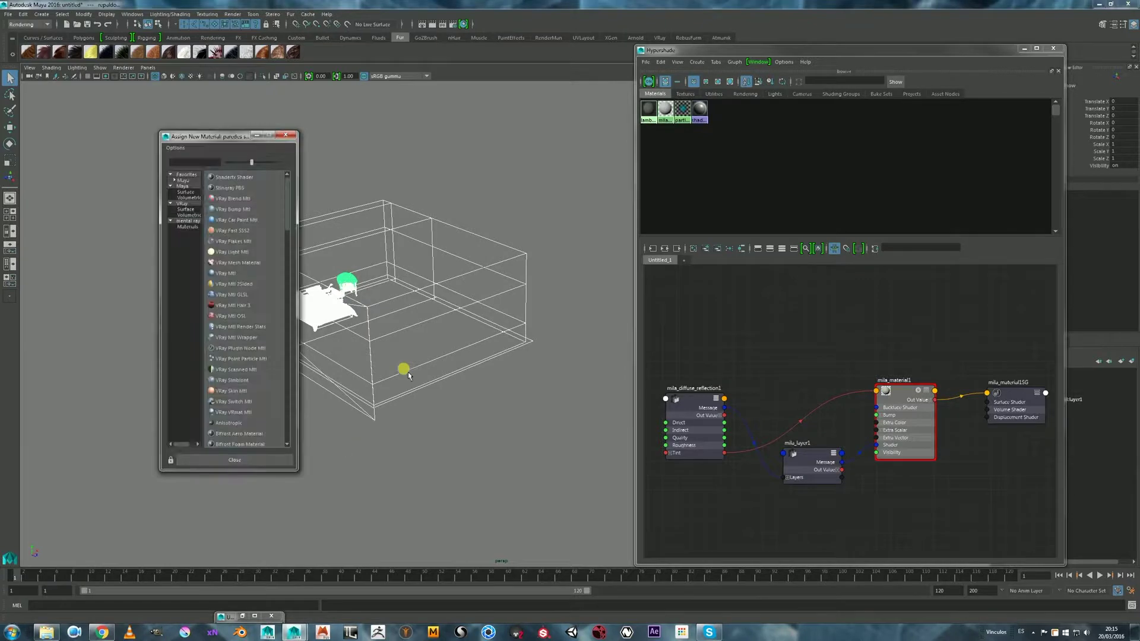
click(188, 227)
drag(303, 245, 363, 246)
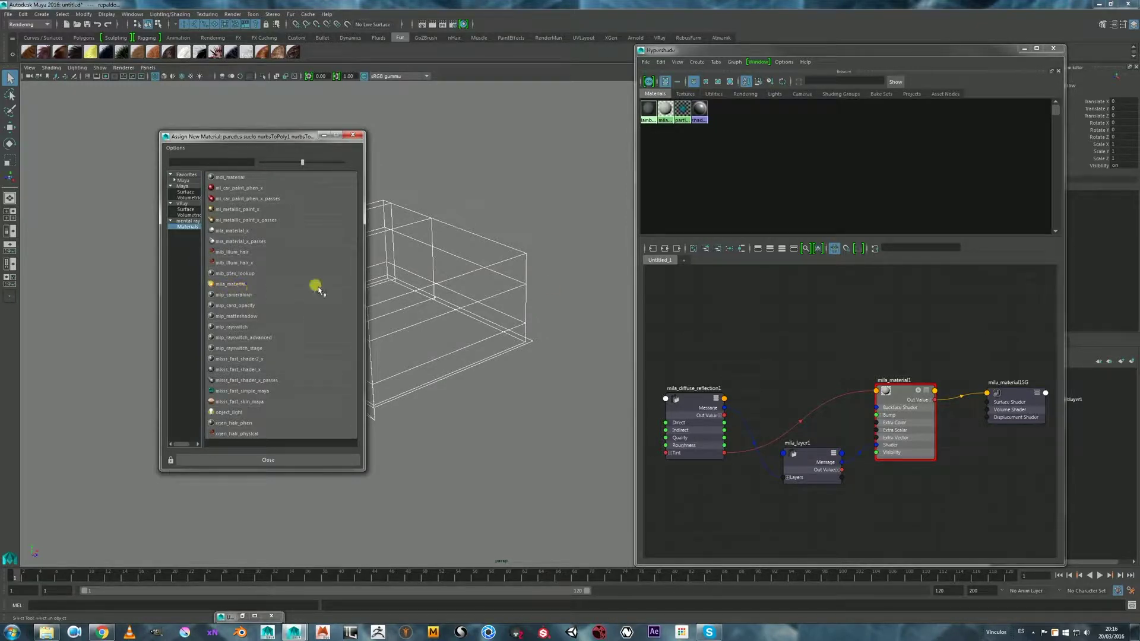
click(352, 135)
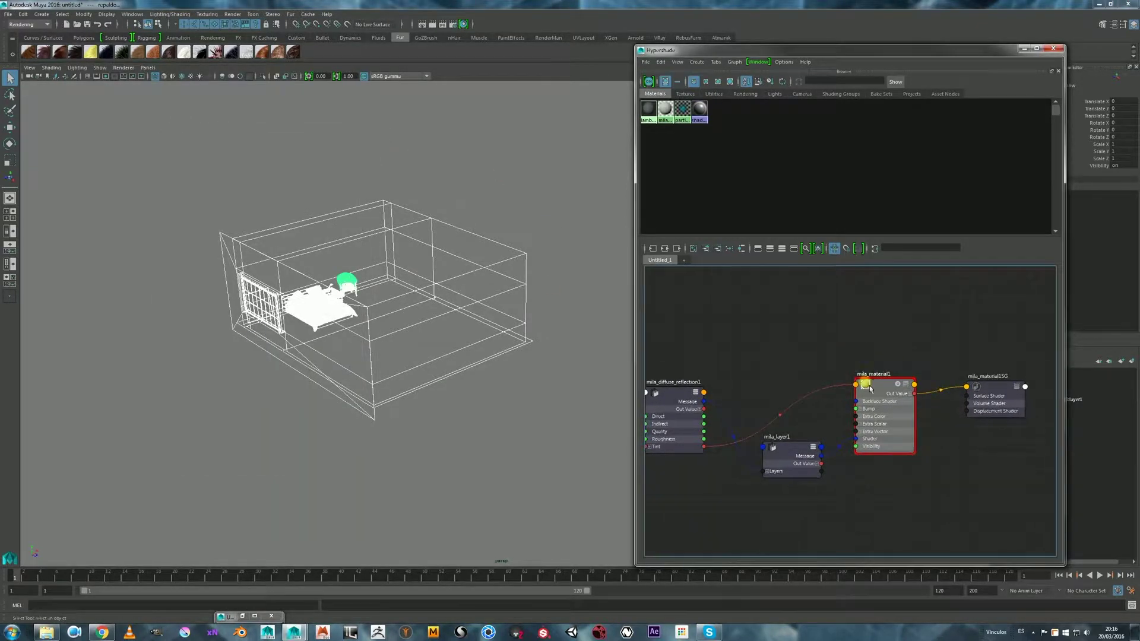
- Inspect the base component attributes of mila_material1 and put away the material windows
click(876, 389)
double_click(877, 387)
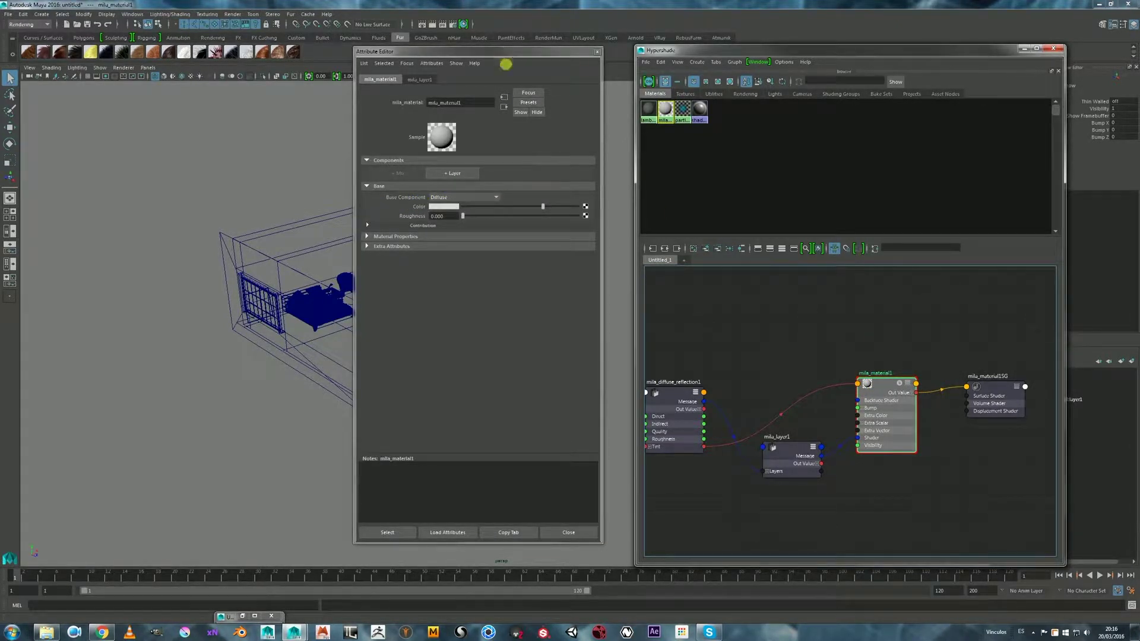
click(496, 52)
drag(496, 52, 417, 51)
click(519, 51)
drag(811, 52, 653, 63)
click(896, 59)
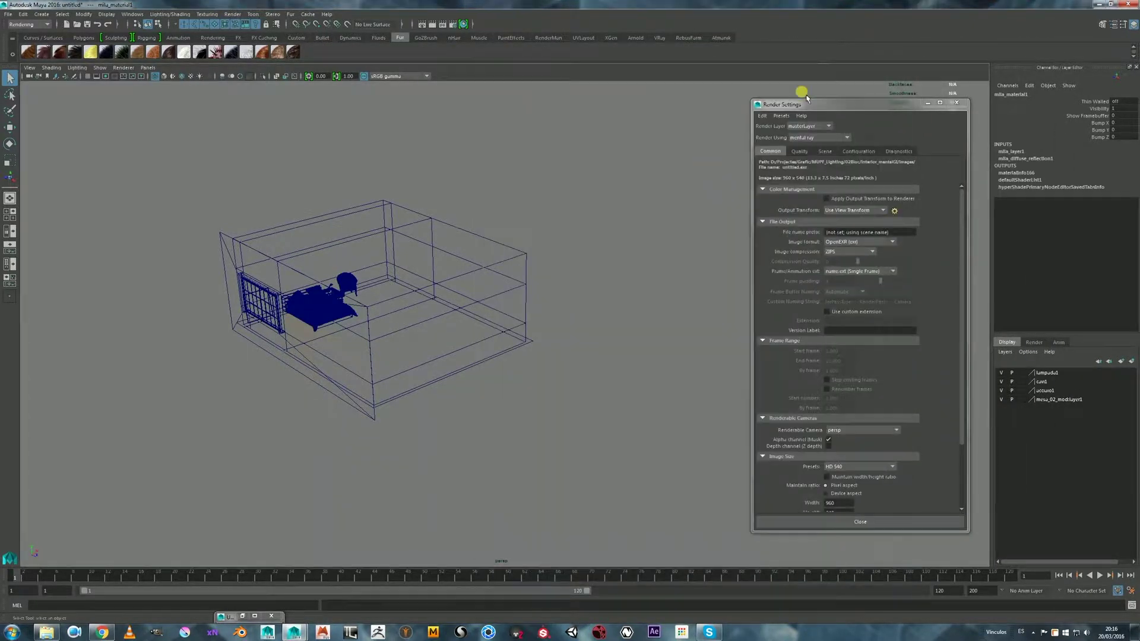
- Set the render image size to the HD 1080 preset
drag(829, 104, 766, 86)
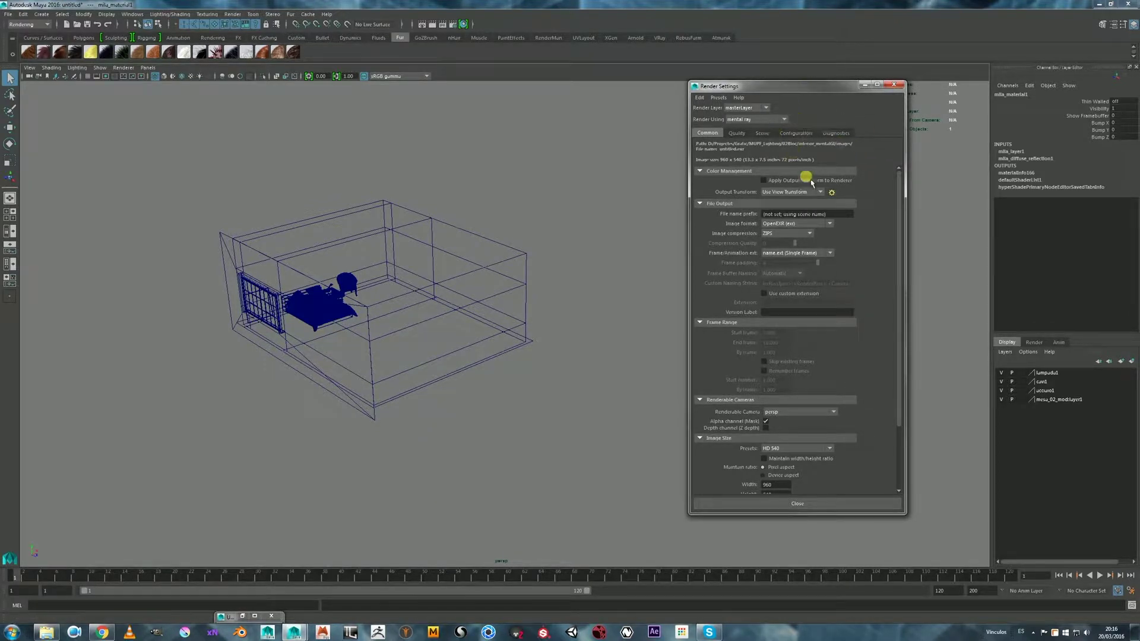
drag(736, 87, 710, 85)
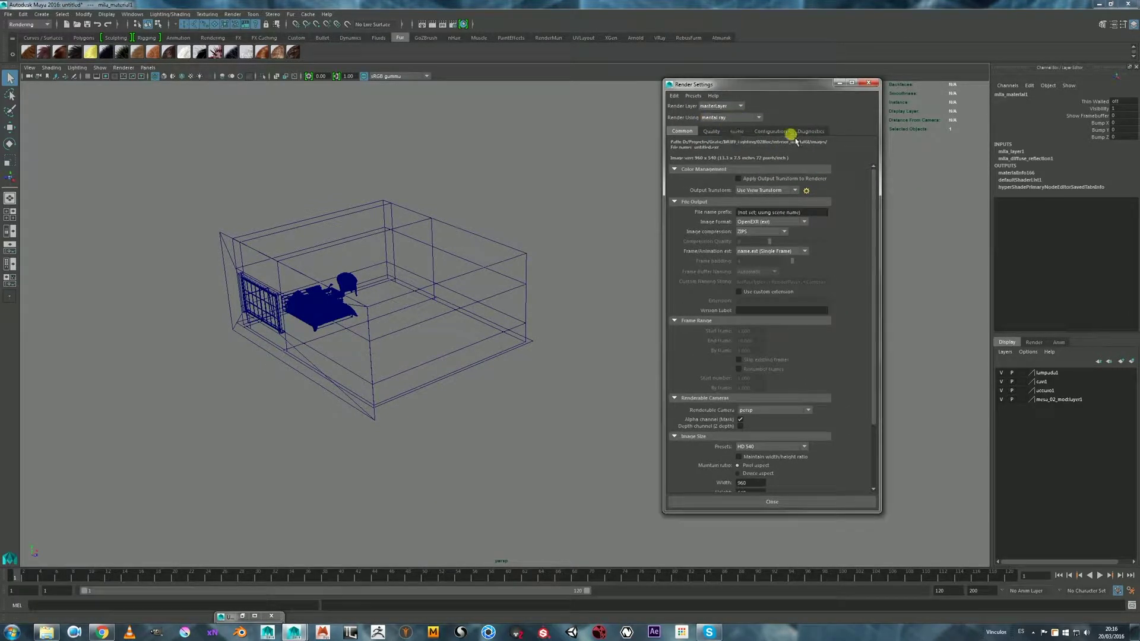
drag(766, 86, 827, 83)
mouse_move(930, 149)
mouse_down()
mouse_move(918, 145)
mouse_move(932, 149)
mouse_up()
drag(824, 544, 821, 559)
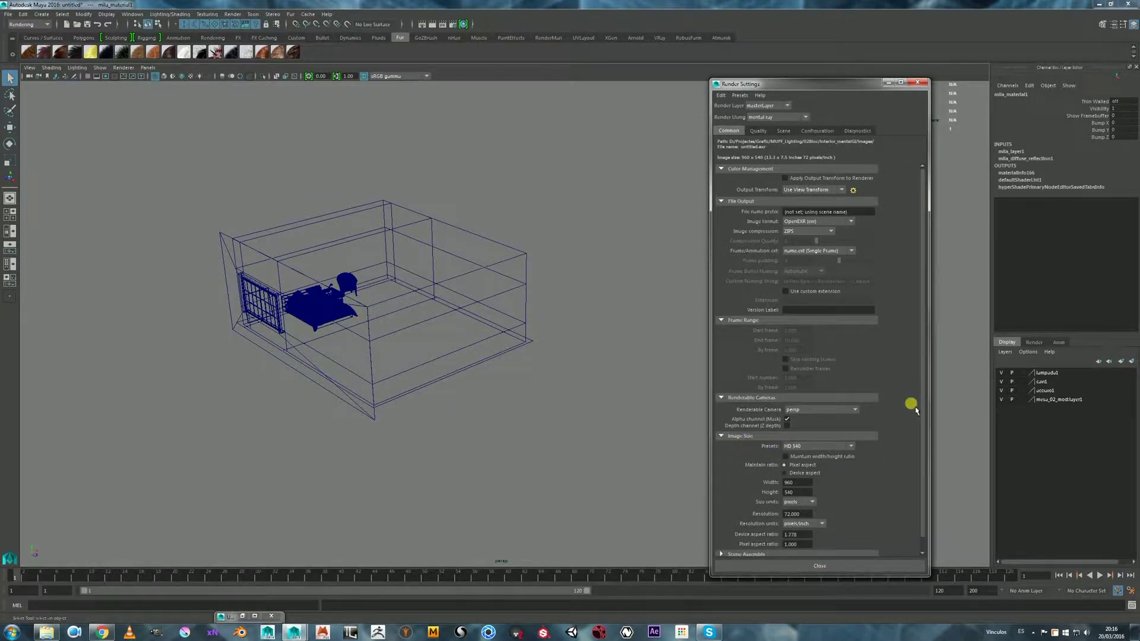
scroll(926, 410, down, 1)
click(842, 432)
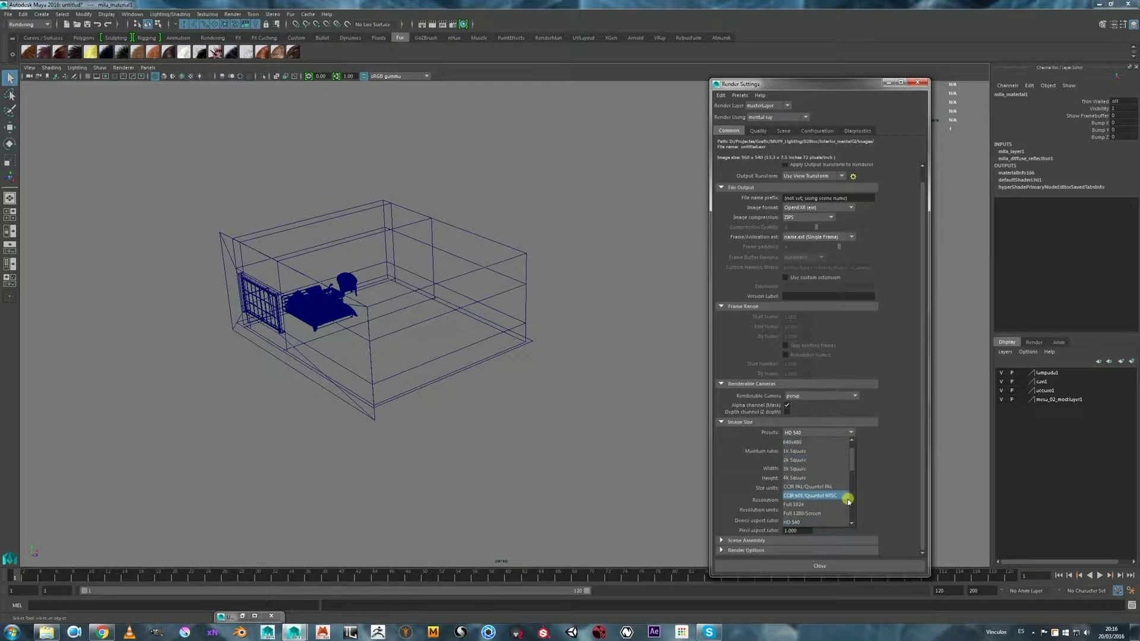
drag(849, 471, 852, 490)
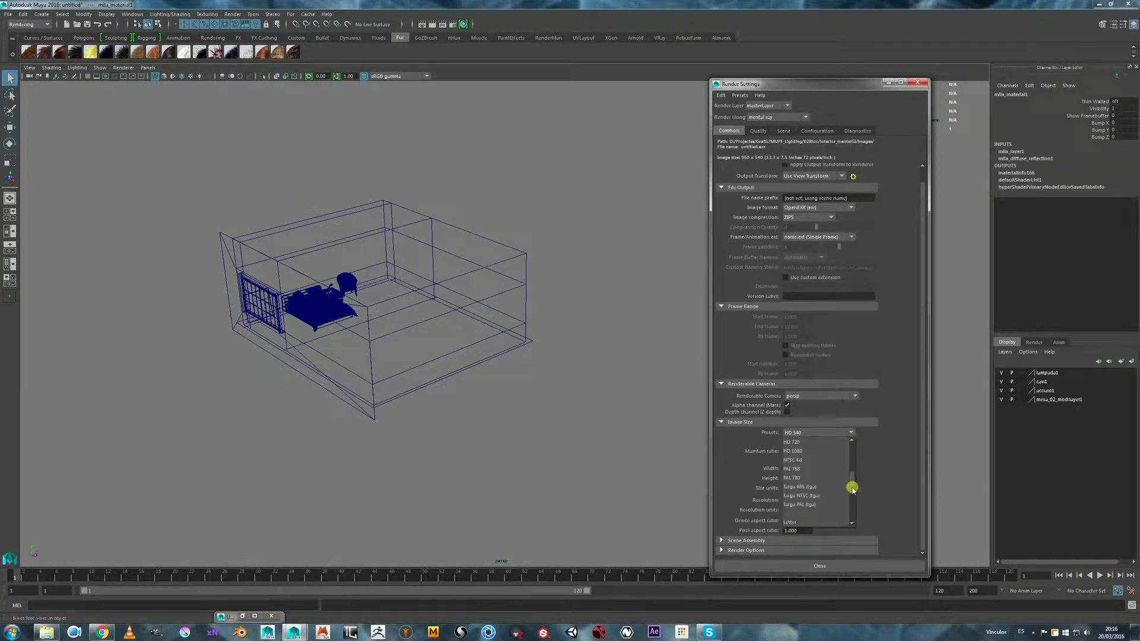
click(805, 451)
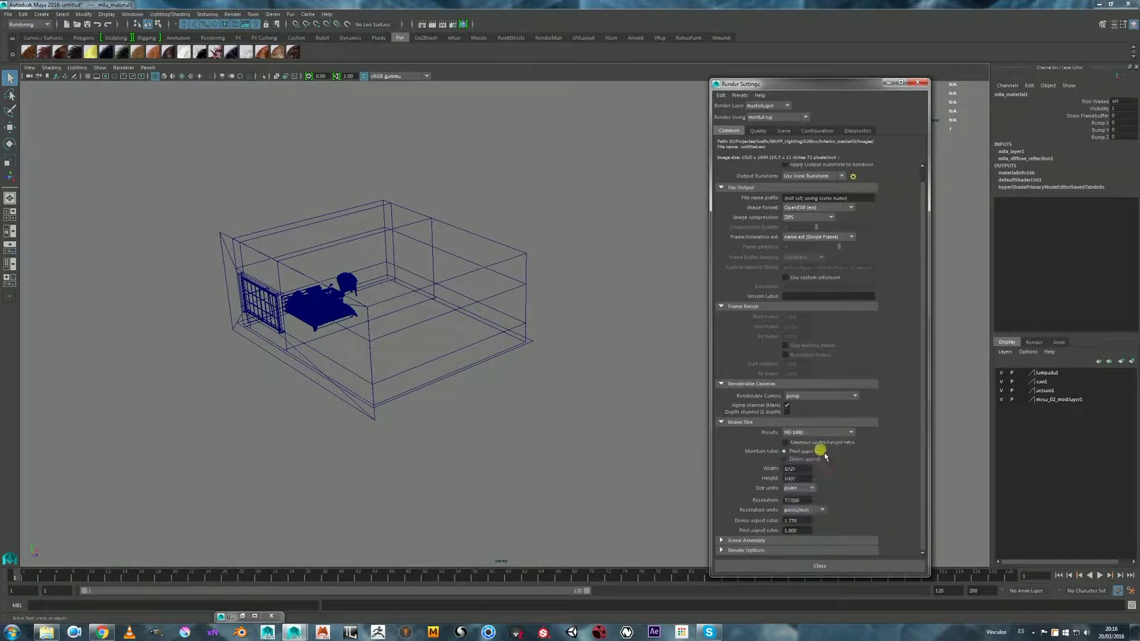
- Create a new perspective camera, look through it and show its resolution gate
click(150, 67)
mouse_move(195, 76)
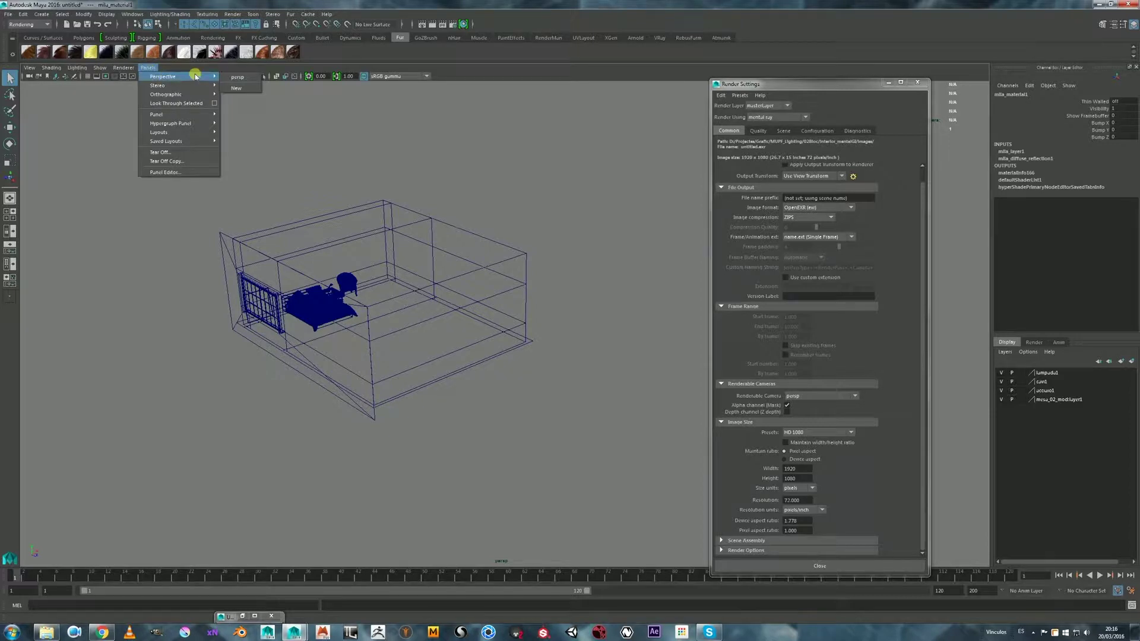
click(248, 90)
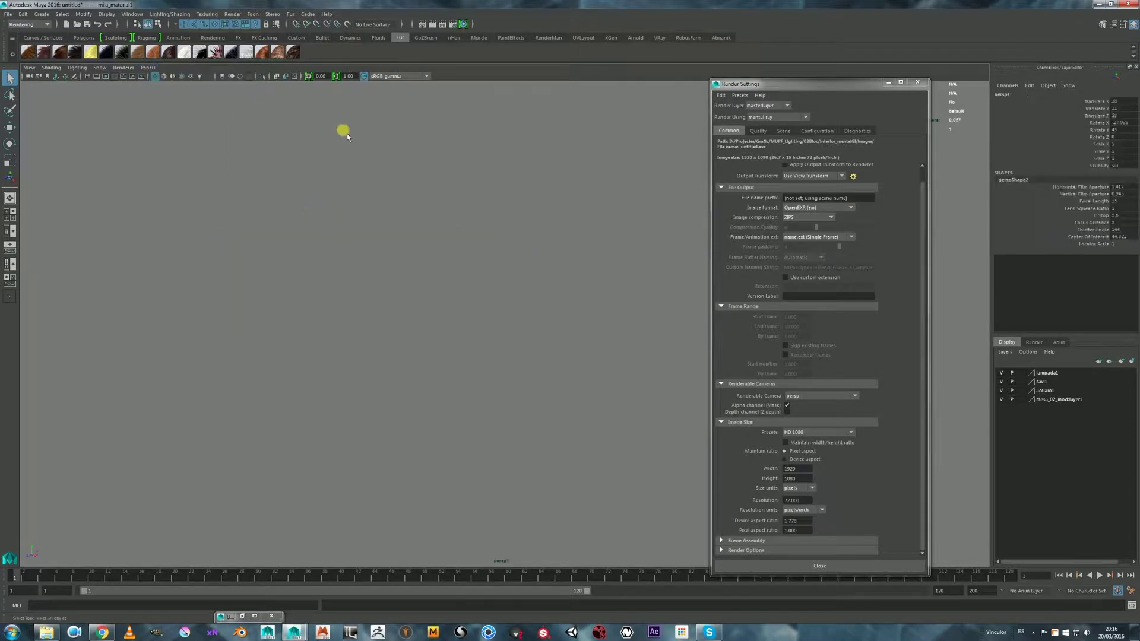
click(106, 77)
click(268, 145)
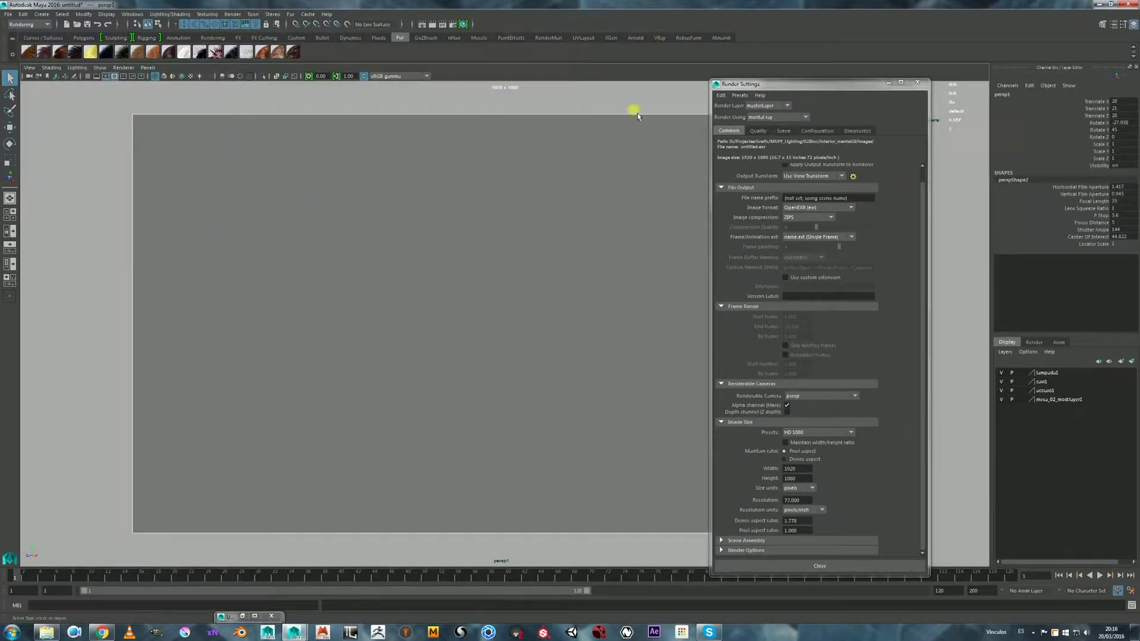
drag(757, 87, 942, 93)
- Frame the bed, nightstand and armchair in the new camera and display the scene shaded
alt+drag(542, 217, 433, 375)
click(461, 358)
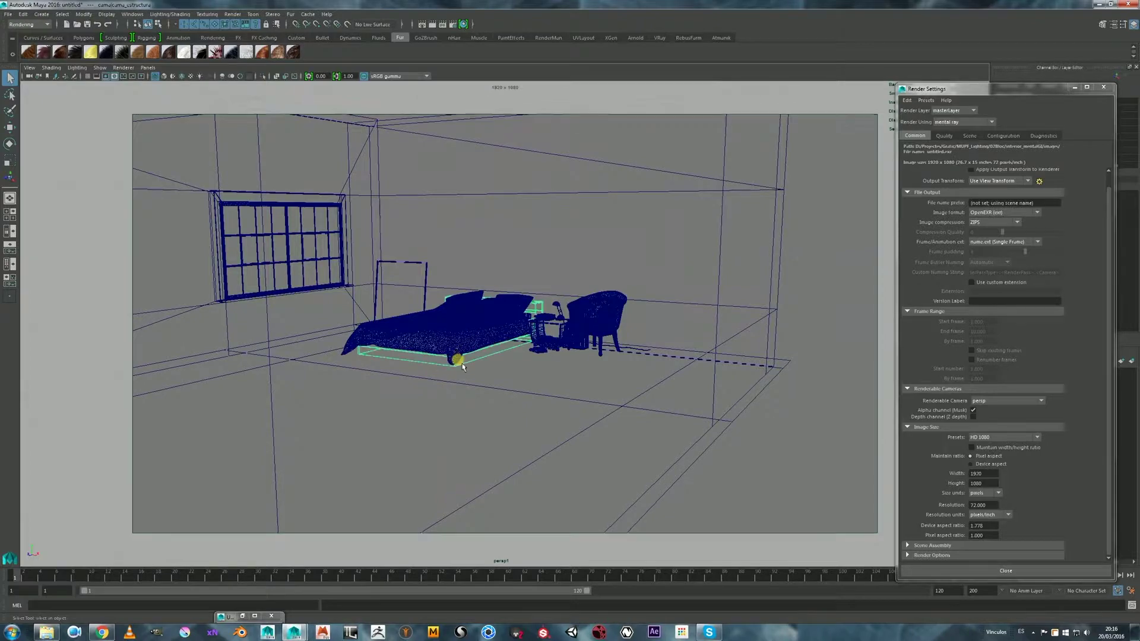
key(f)
mouse_move(479, 356)
alt+mouse_down()
mouse_move(508, 338)
mouse_move(539, 354)
mouse_move(542, 342)
mouse_move(379, 326)
mouse_move(440, 338)
mouse_move(435, 362)
mouse_move(450, 356)
mouse_move(412, 336)
mouse_move(445, 342)
mouse_move(402, 315)
mouse_move(486, 323)
mouse_move(473, 351)
mouse_move(484, 322)
alt+mouse_up()
key(5)
click(56, 76)
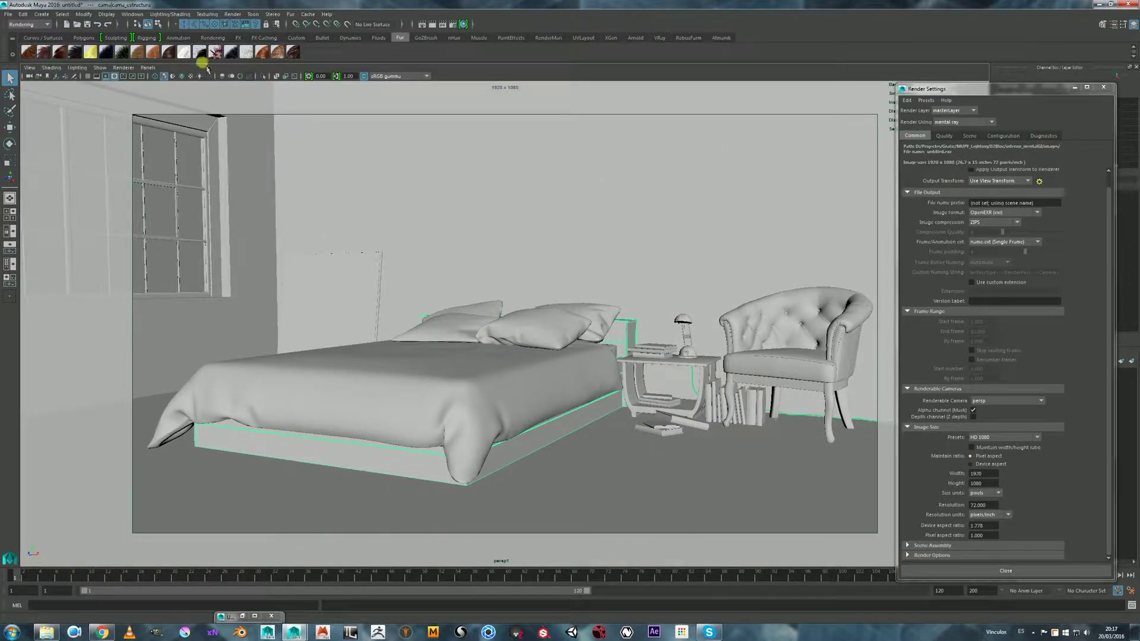
click(153, 77)
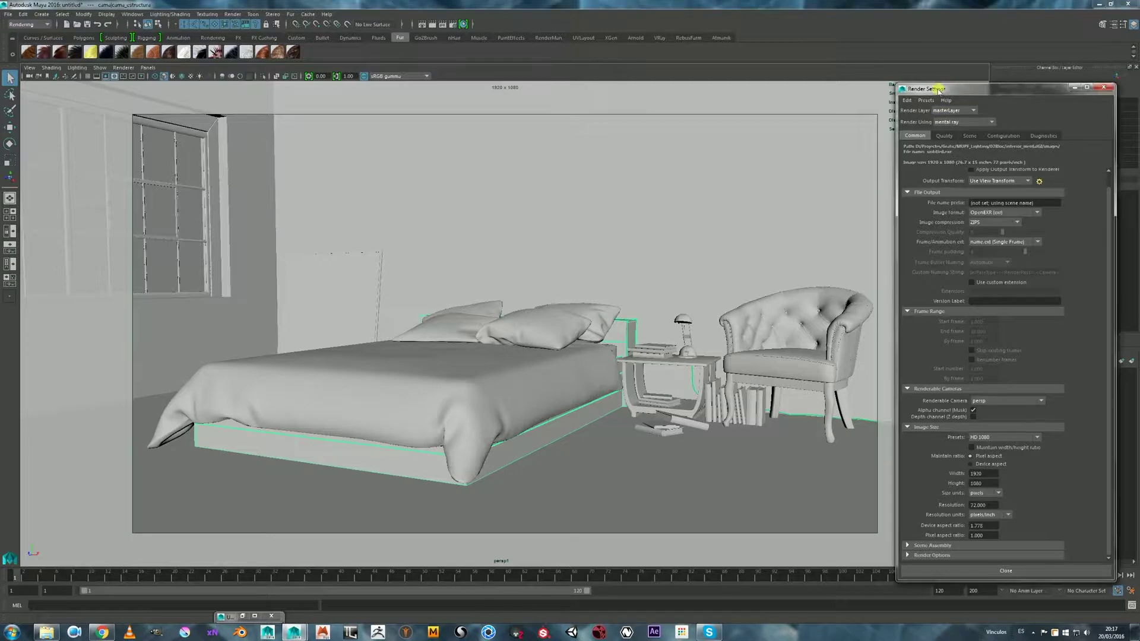
- Set the new camera's film aspect ratio to 1.77 in its film back attributes
drag(937, 87, 928, 88)
click(39, 76)
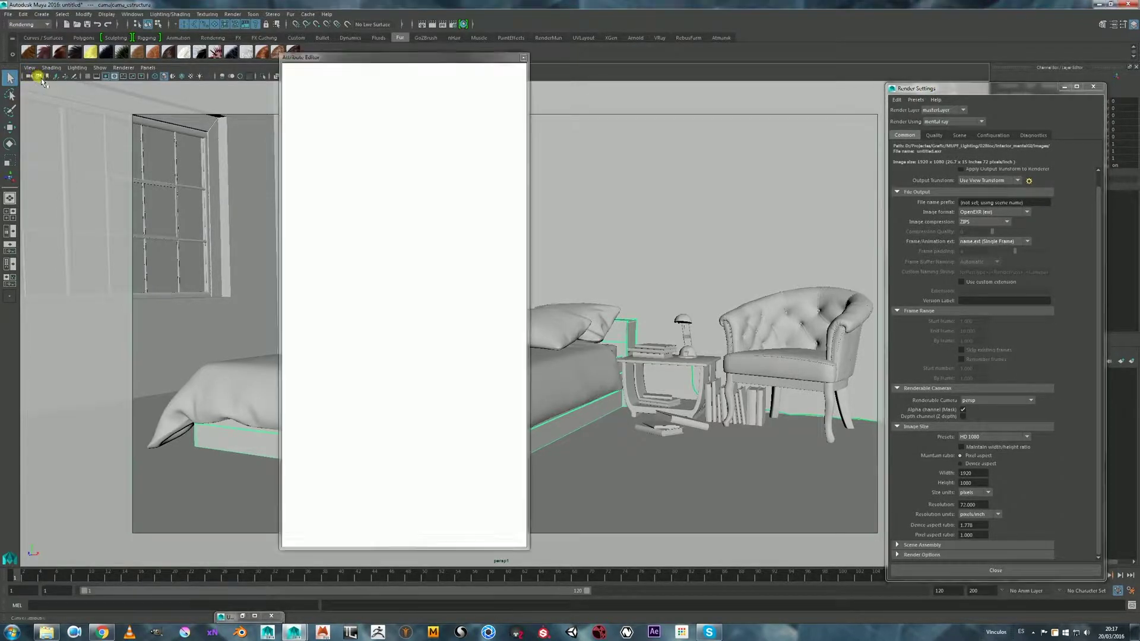
drag(374, 58, 521, 49)
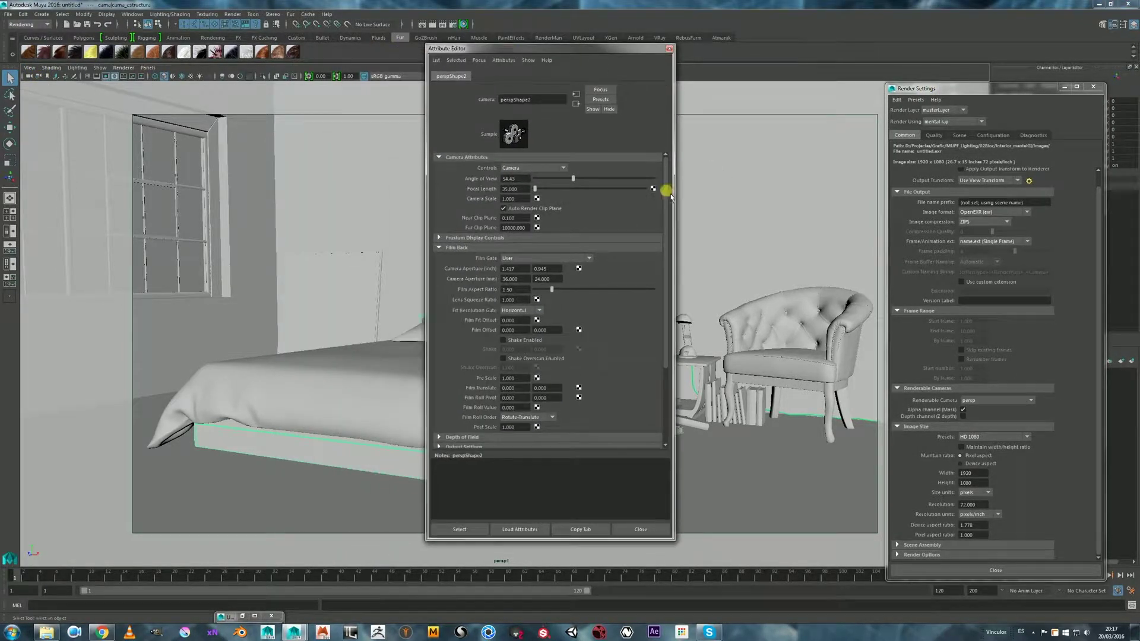
scroll(666, 219, down, 1)
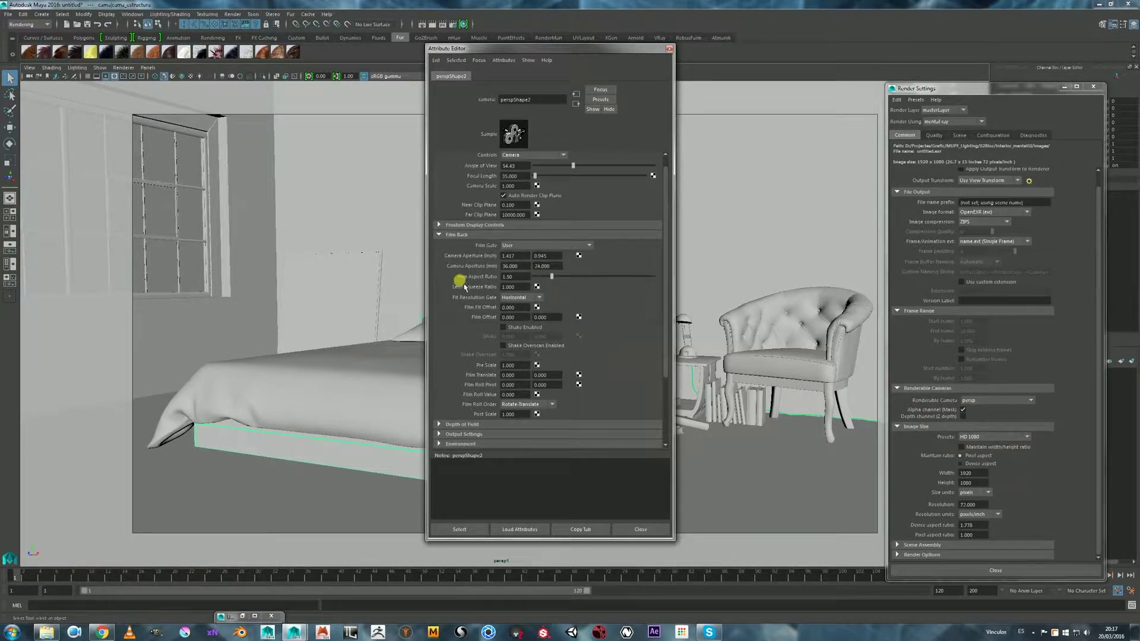
click(522, 277)
key(Return)
drag(579, 50, 667, 50)
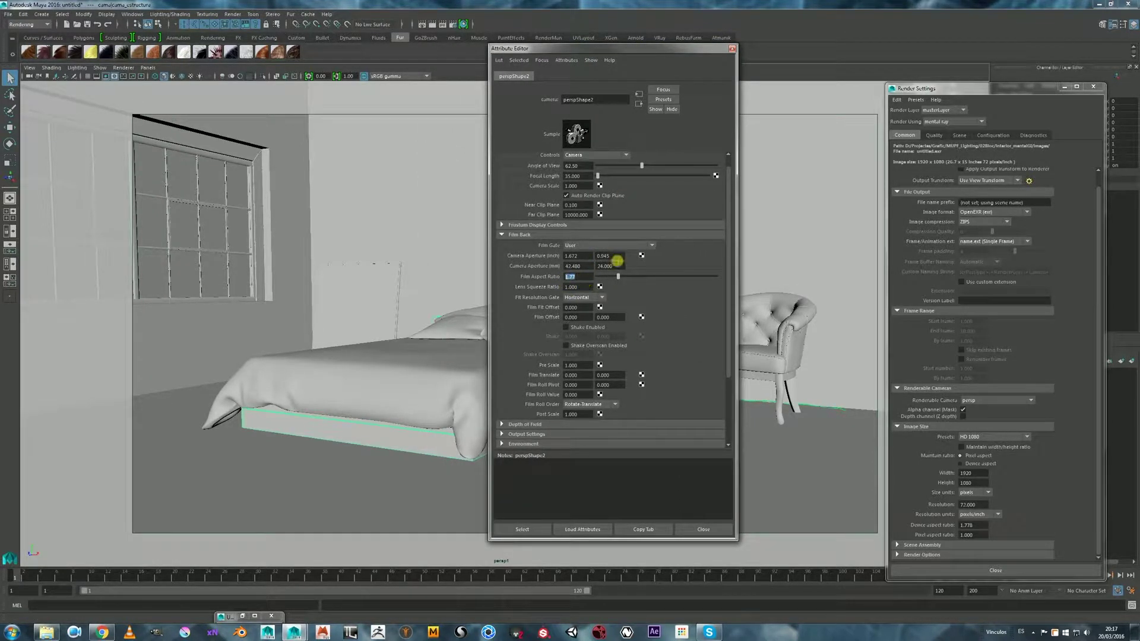
- Check the device aspect ratio in the render settings against the camera's film aspect ratio
drag(588, 46, 659, 53)
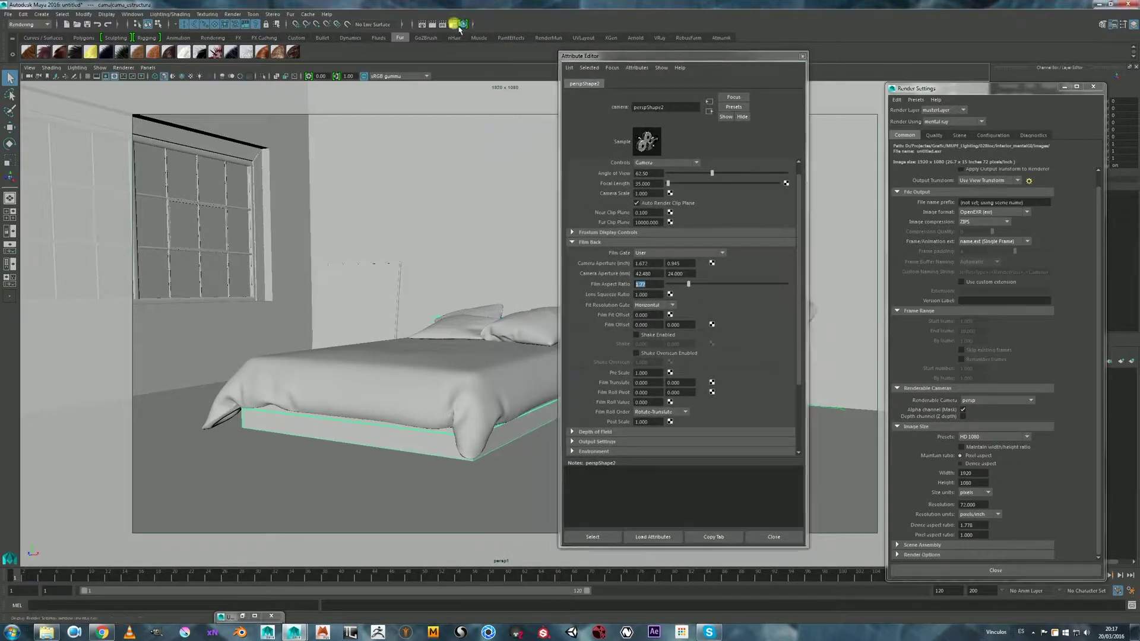
drag(938, 89, 885, 39)
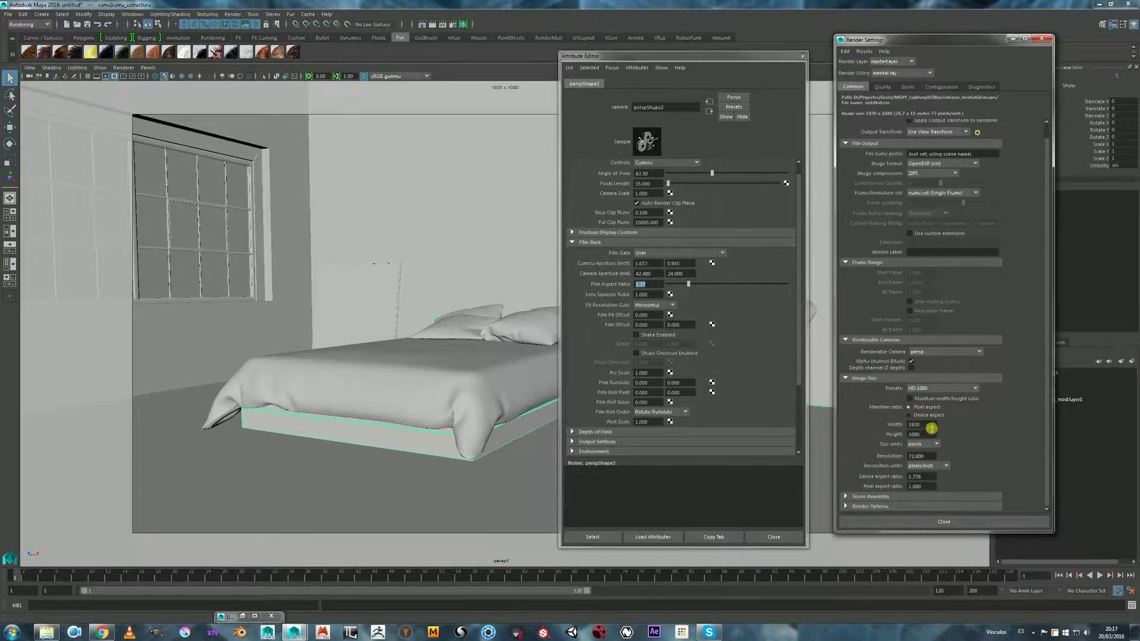
drag(929, 477, 892, 484)
click(912, 482)
drag(1039, 40, 1042, 40)
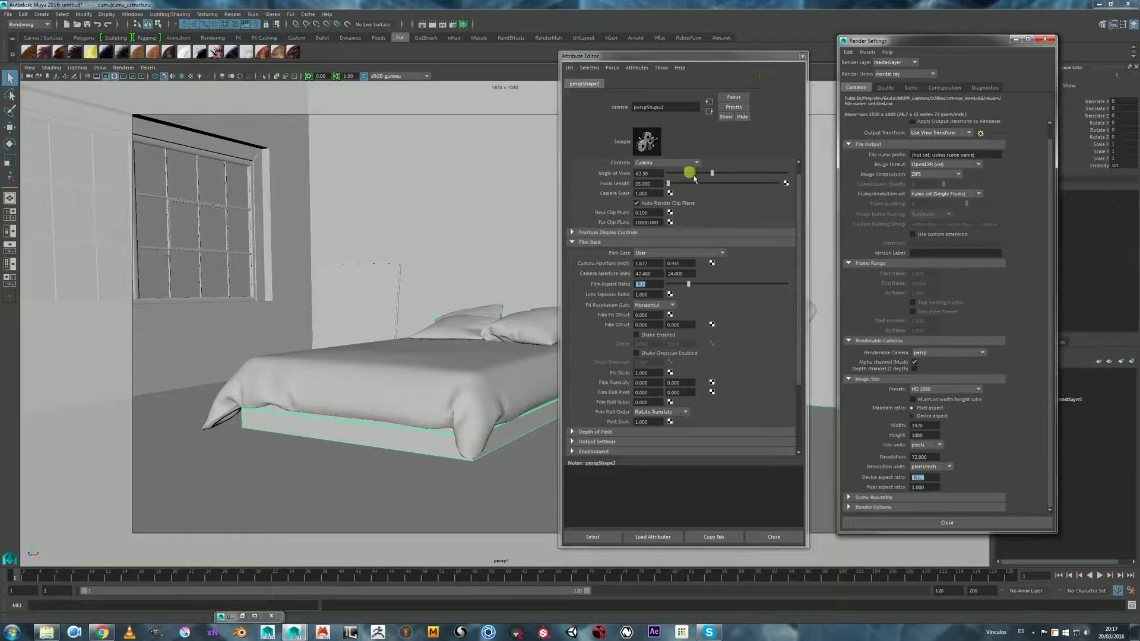
- Set the new camera's focal length to 50
click(658, 184)
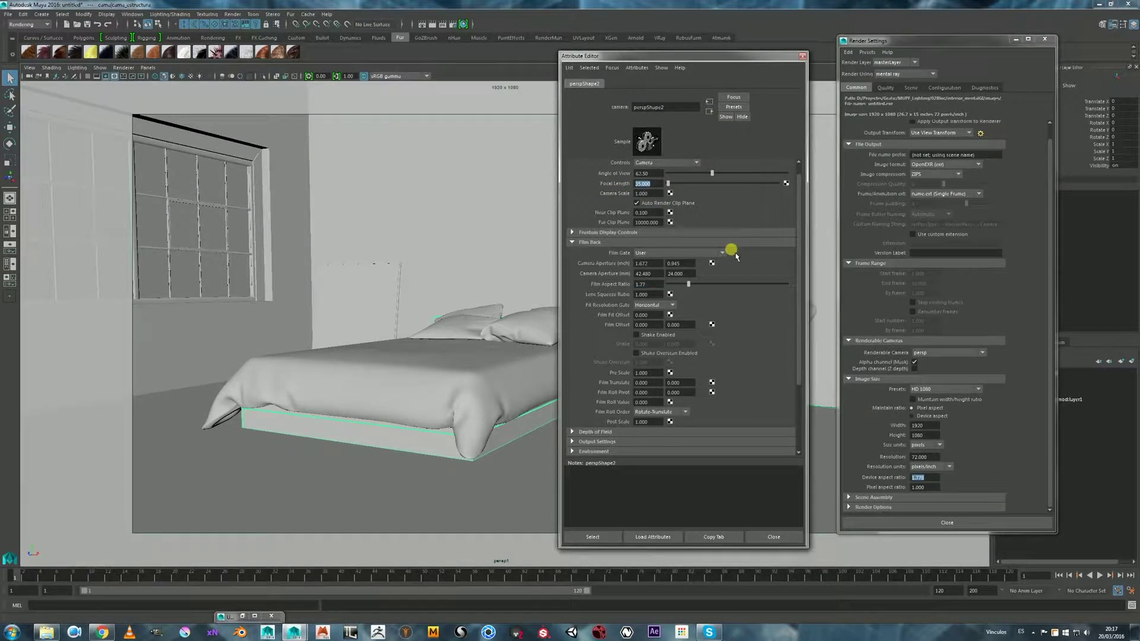
text(50)
key(Return)
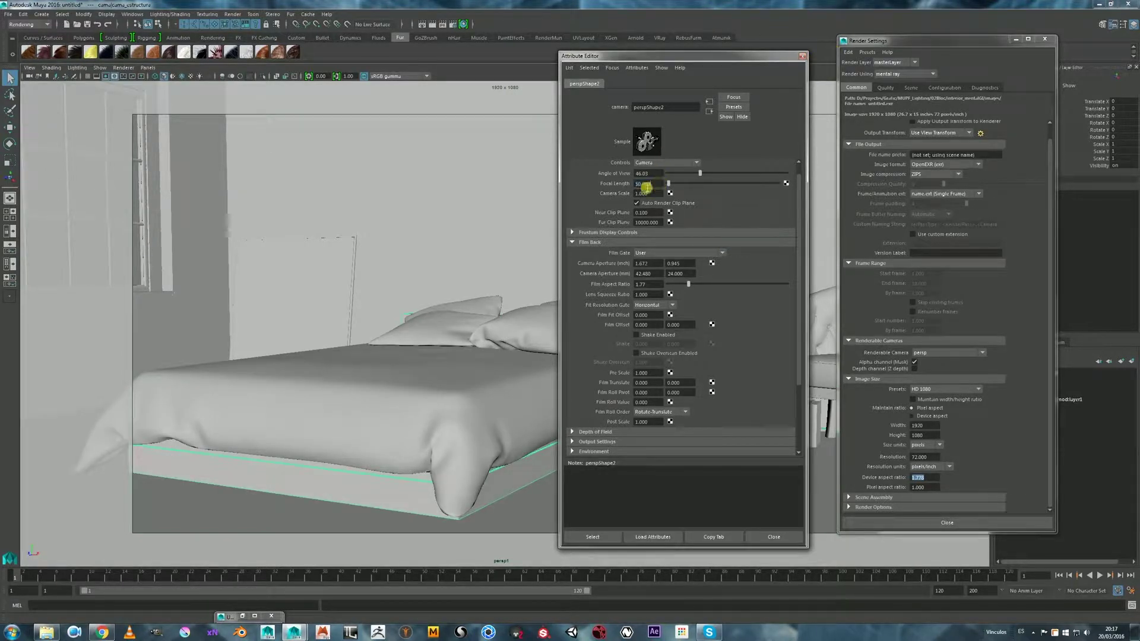
- Close the camera attributes and render settings and reframe the bed, nightstand and armchair in the new camera
click(802, 55)
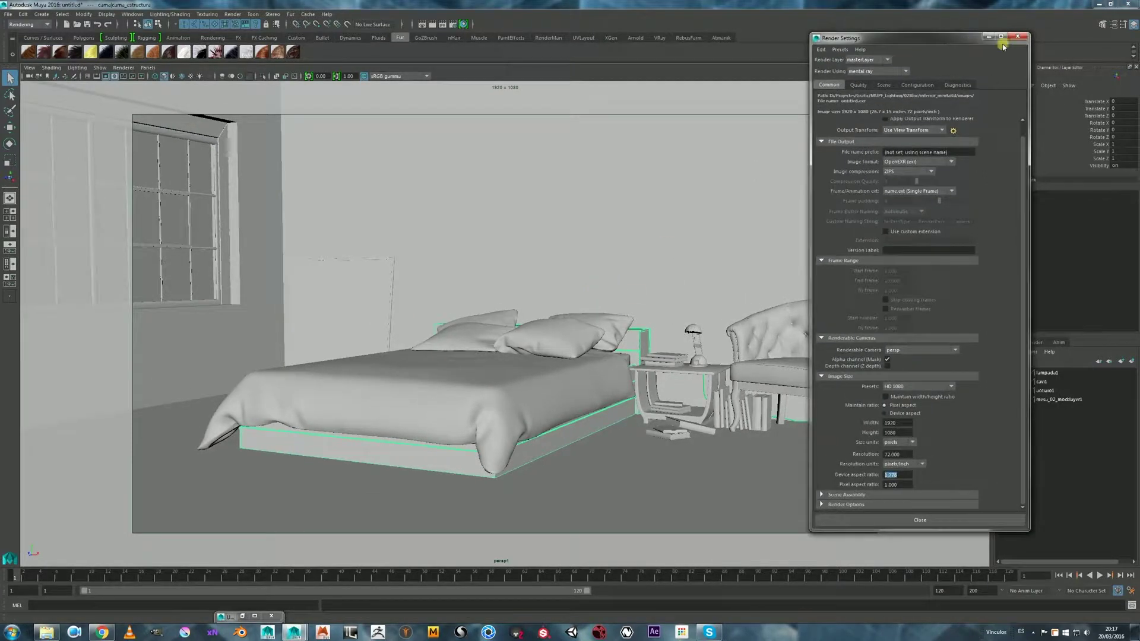
click(1018, 39)
alt+drag(672, 265, 671, 239)
alt+middle_drag(671, 240, 671, 235)
mouse_move(661, 241)
alt+mouse_down()
mouse_move(674, 242)
mouse_move(652, 245)
alt+mouse_up()
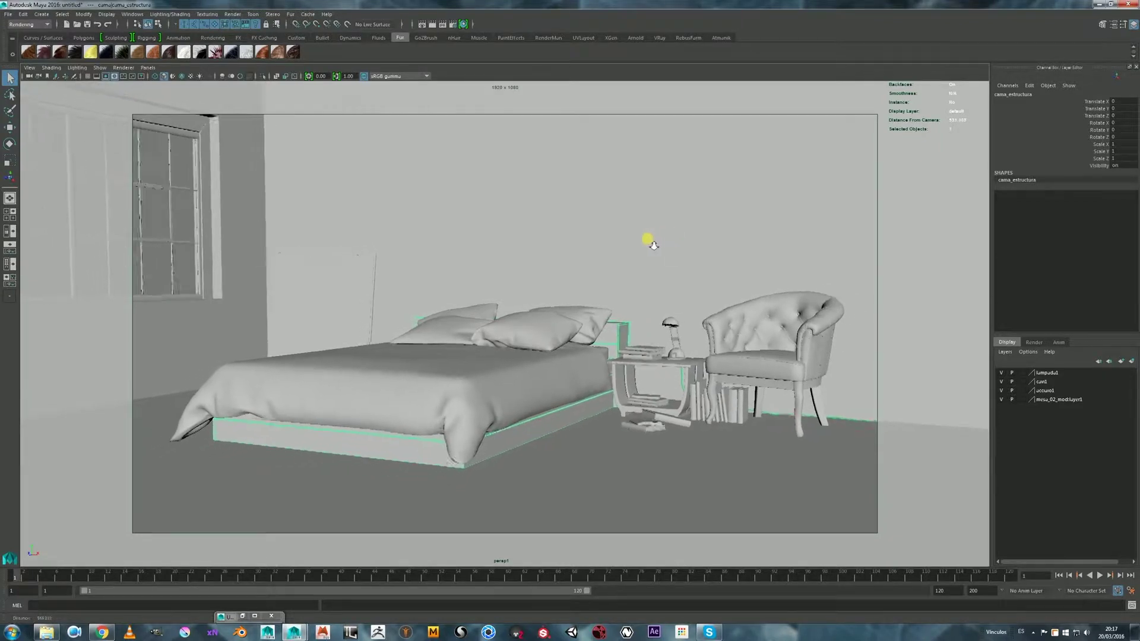
mouse_move(653, 244)
alt+right_down()
mouse_move(641, 241)
mouse_move(669, 252)
alt+right_up()
alt+middle_drag(669, 251, 668, 252)
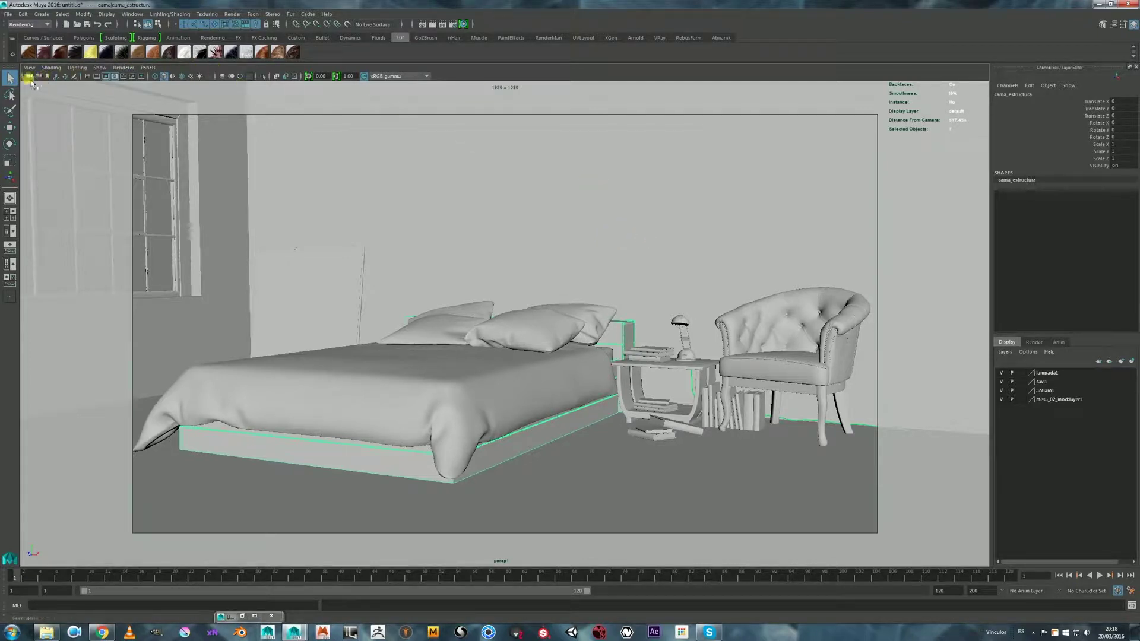
- Select the new camera, fine-tune its framing and lock its translate and rotate channels
click(29, 76)
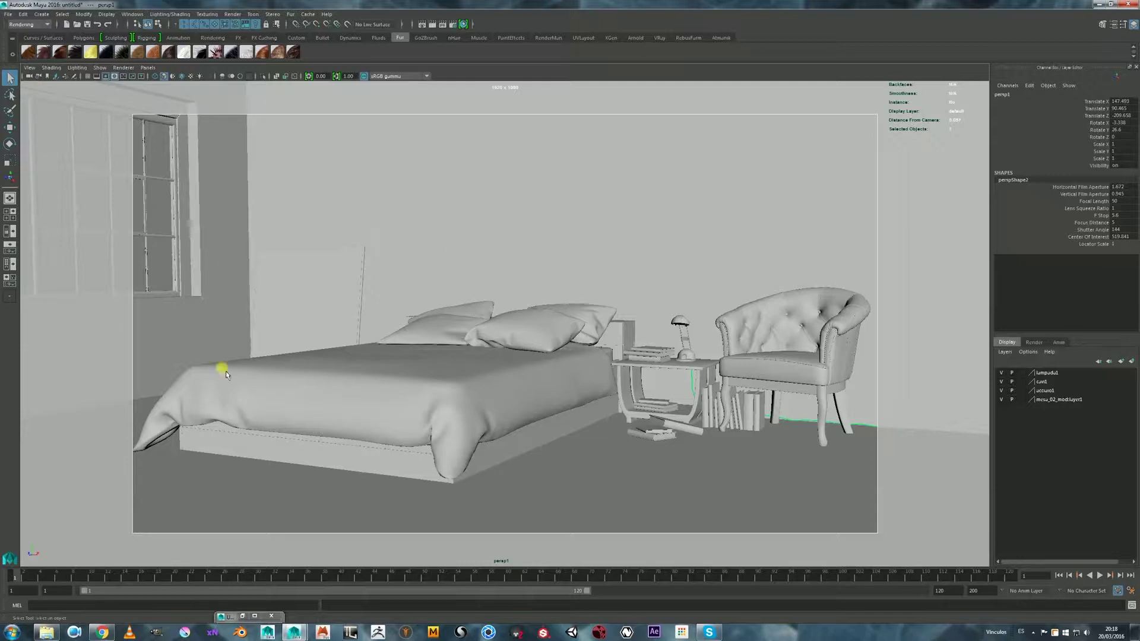
scroll(593, 258, down, 3)
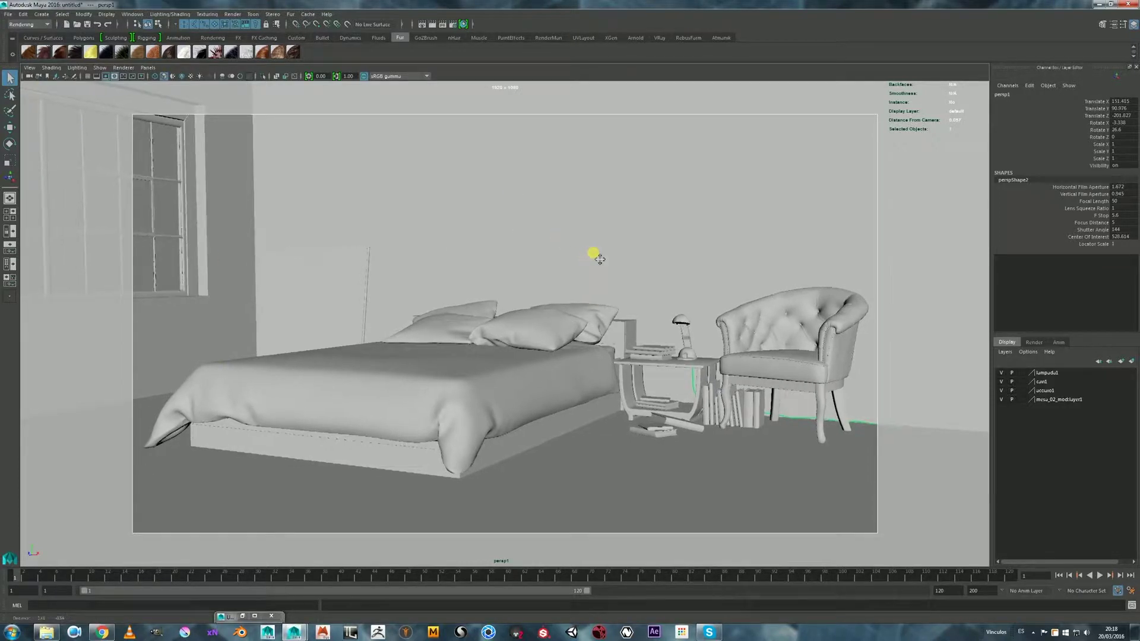
drag(1090, 106, 1100, 142)
right_drag(1082, 127, 1091, 313)
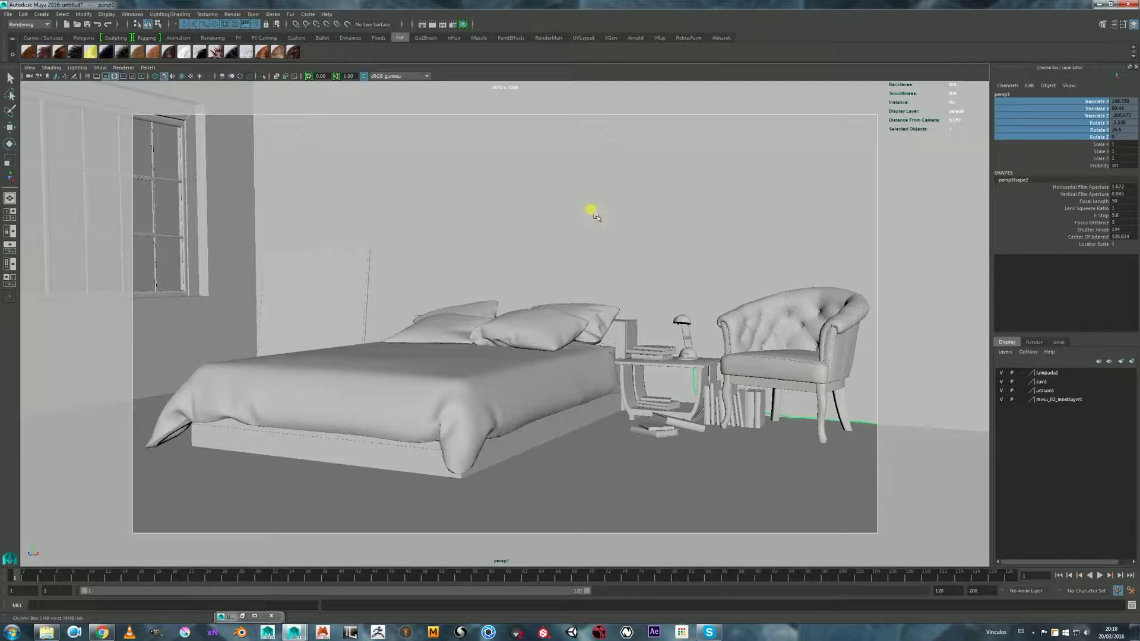
- Switch the viewport to the perspective camera, showing the whole room from outside
key(space)
click(501, 234)
alt+drag(561, 230, 529, 224)
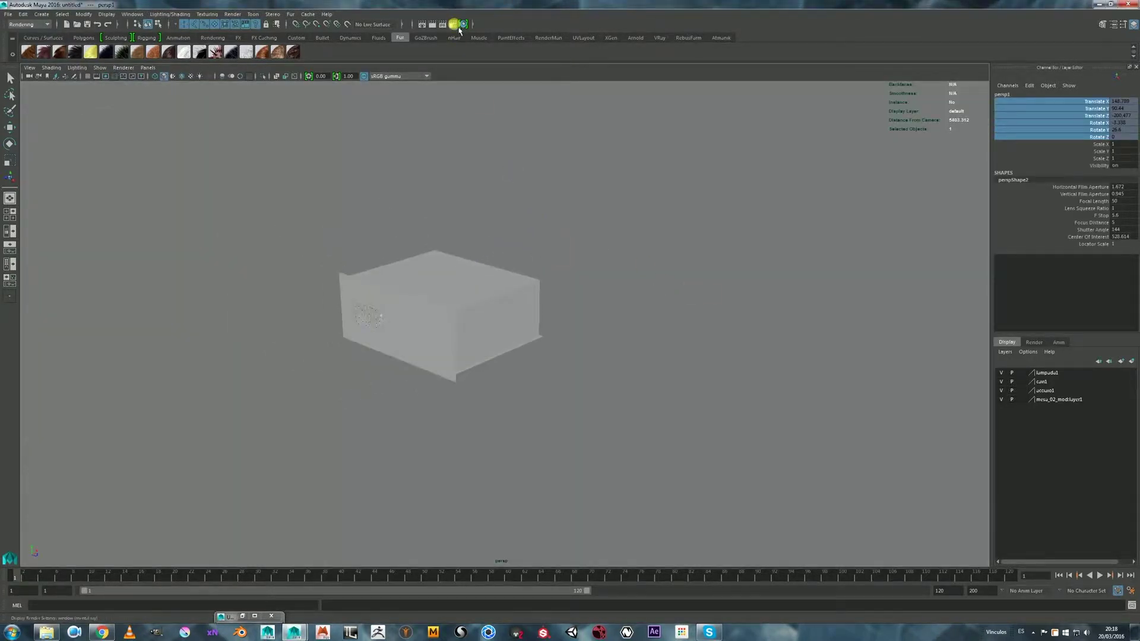
- Enable Global Illumination in the mental ray legacy quality options with accuracy 200 and radius 1
click(452, 23)
drag(884, 39, 735, 33)
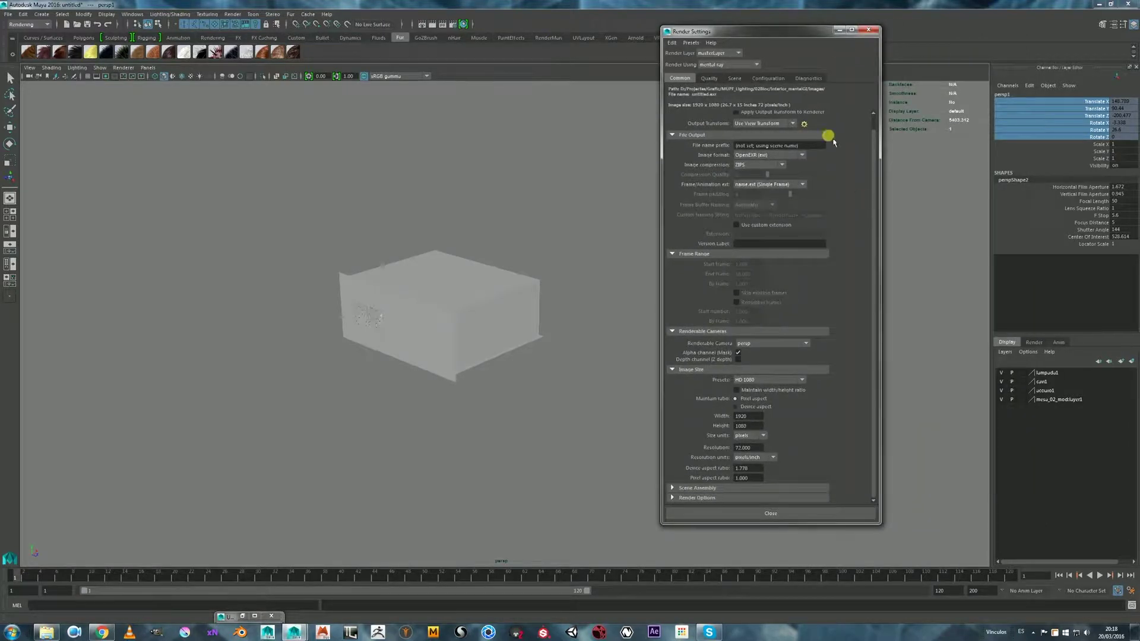
click(709, 80)
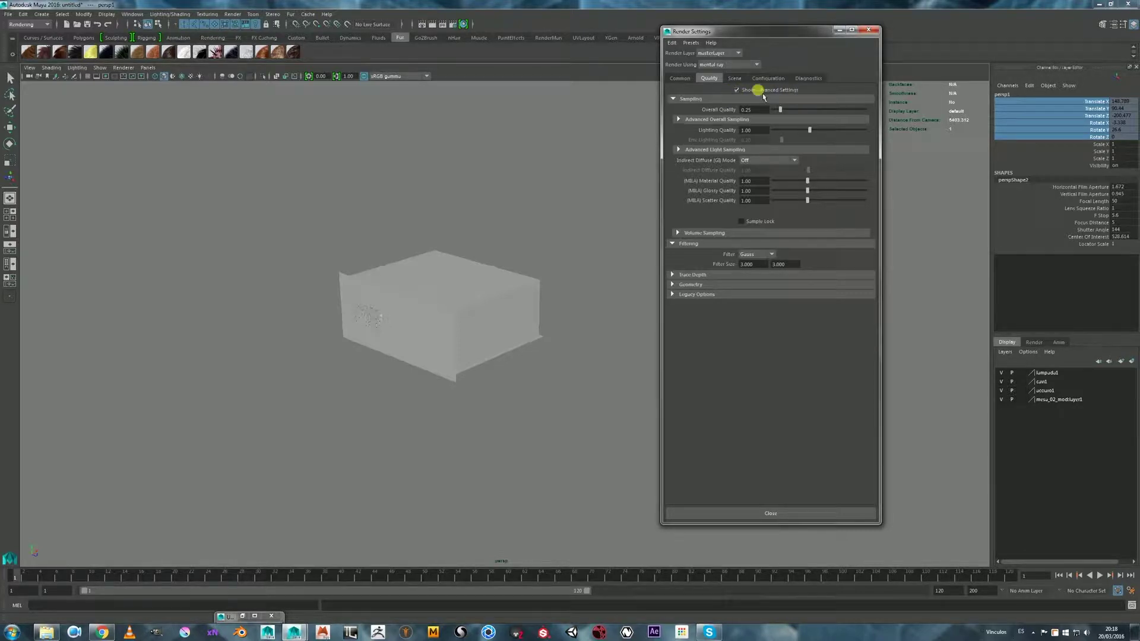
click(697, 297)
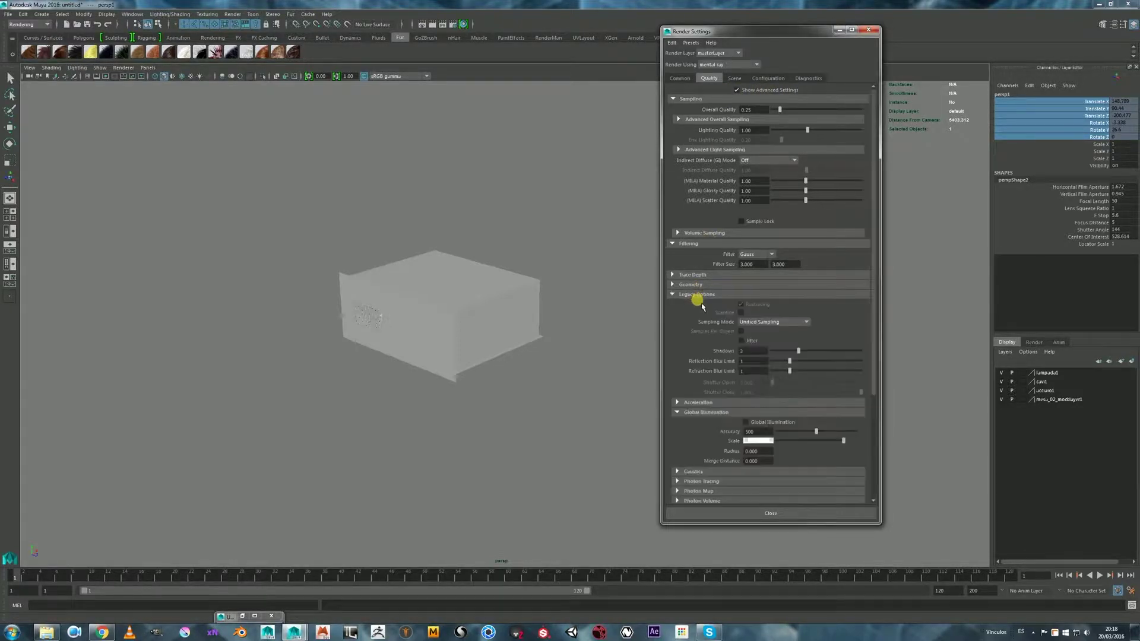
scroll(877, 228, down, 5)
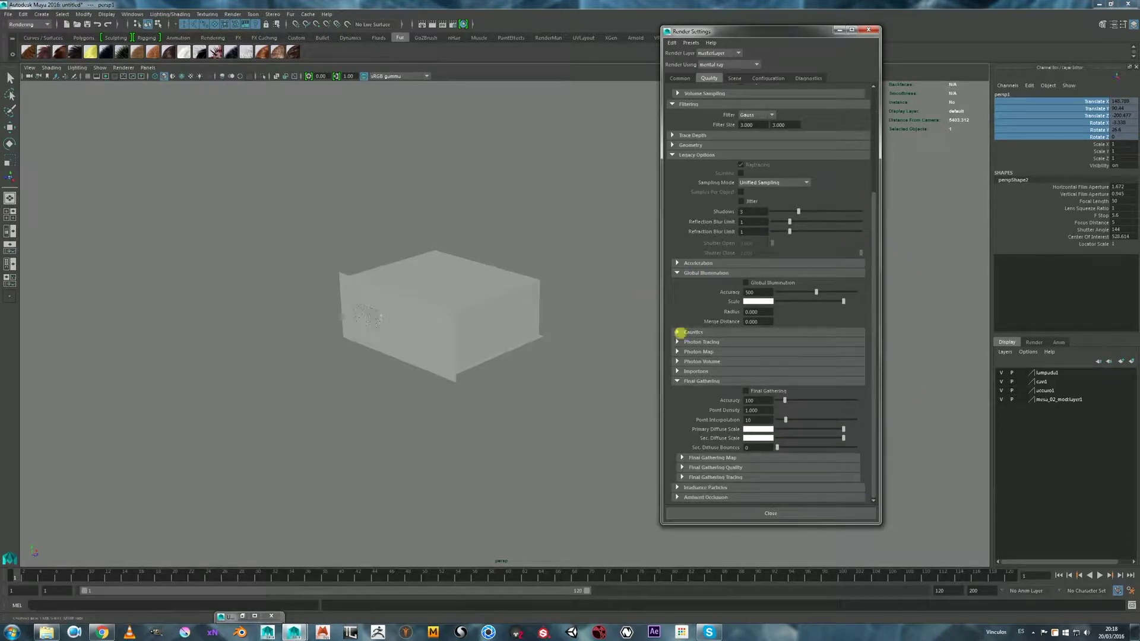
click(754, 283)
click(749, 313)
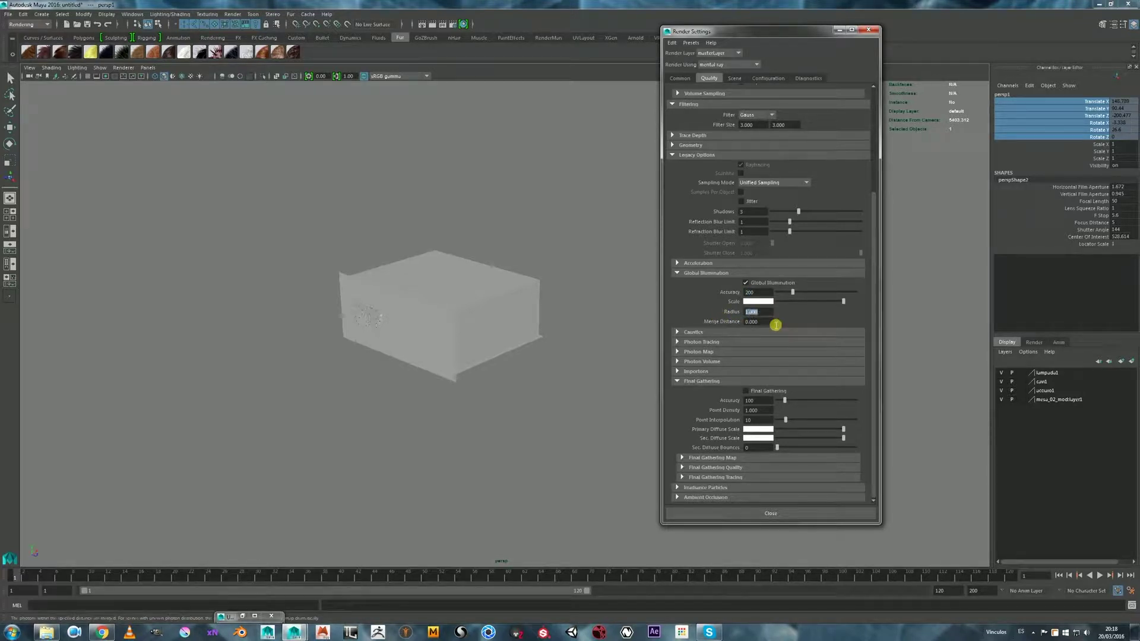
- Display the scene in wireframe and examine the room's size against the grid to judge the photon radius
alt+drag(509, 305, 329, 198)
key(4)
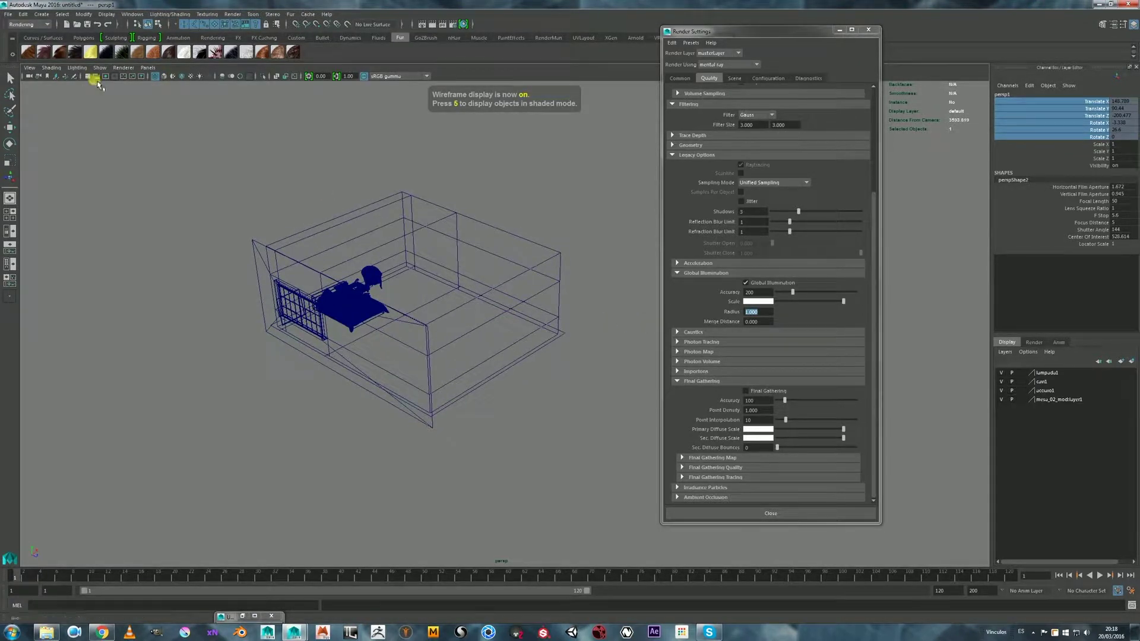
scroll(508, 356, up, 5)
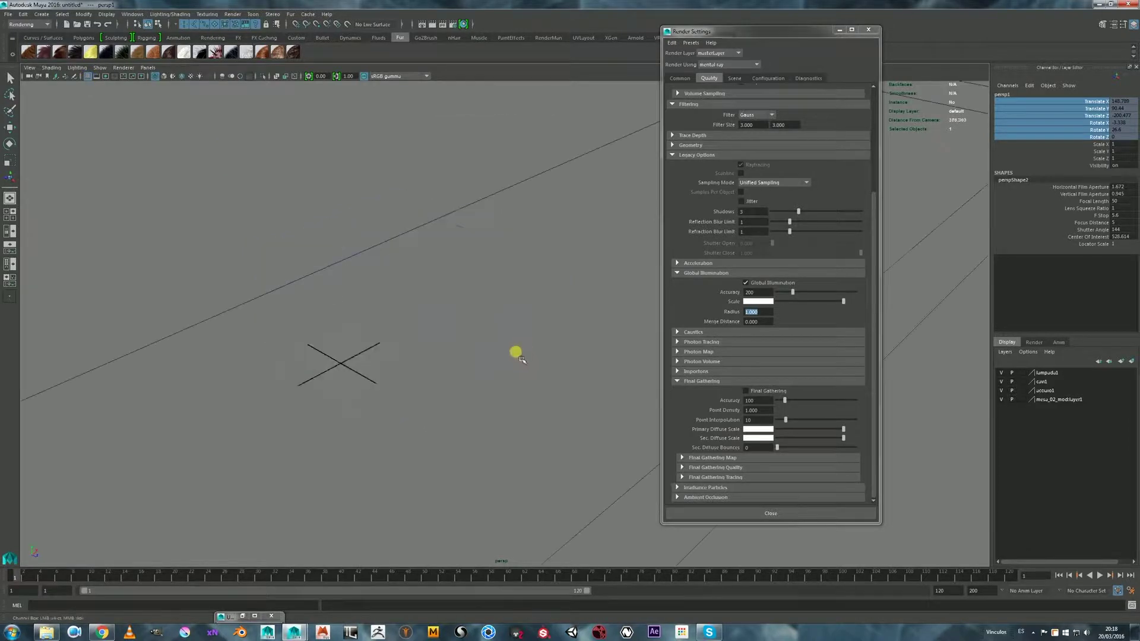
scroll(272, 324, down, 8)
click(478, 326)
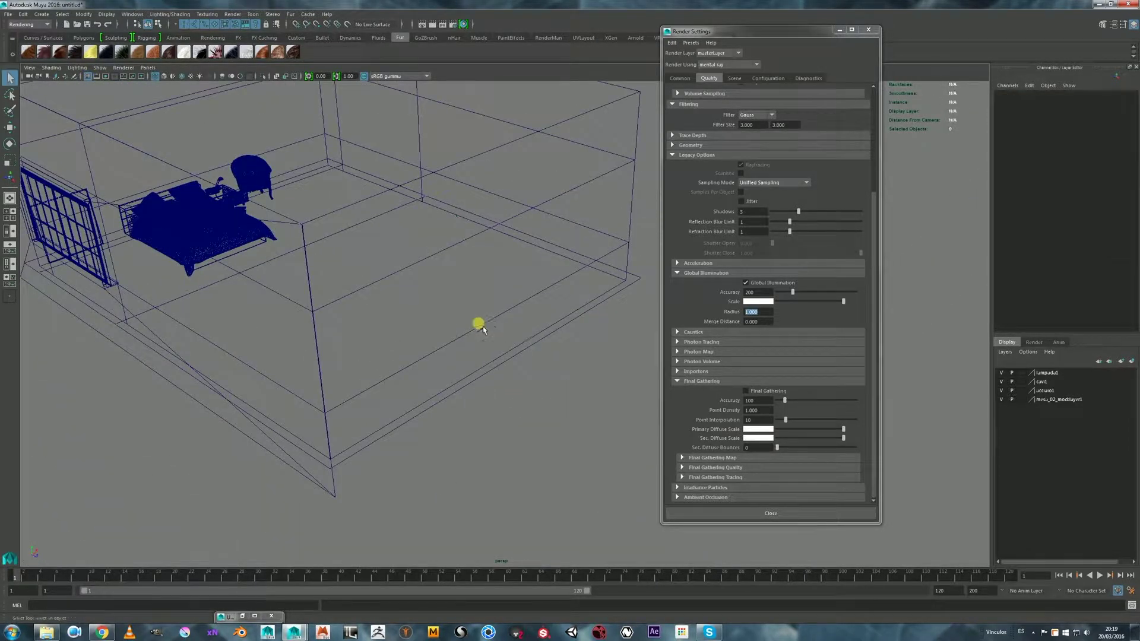
scroll(485, 333, up, 2)
scroll(485, 333, down, 3)
alt+drag(448, 341, 476, 327)
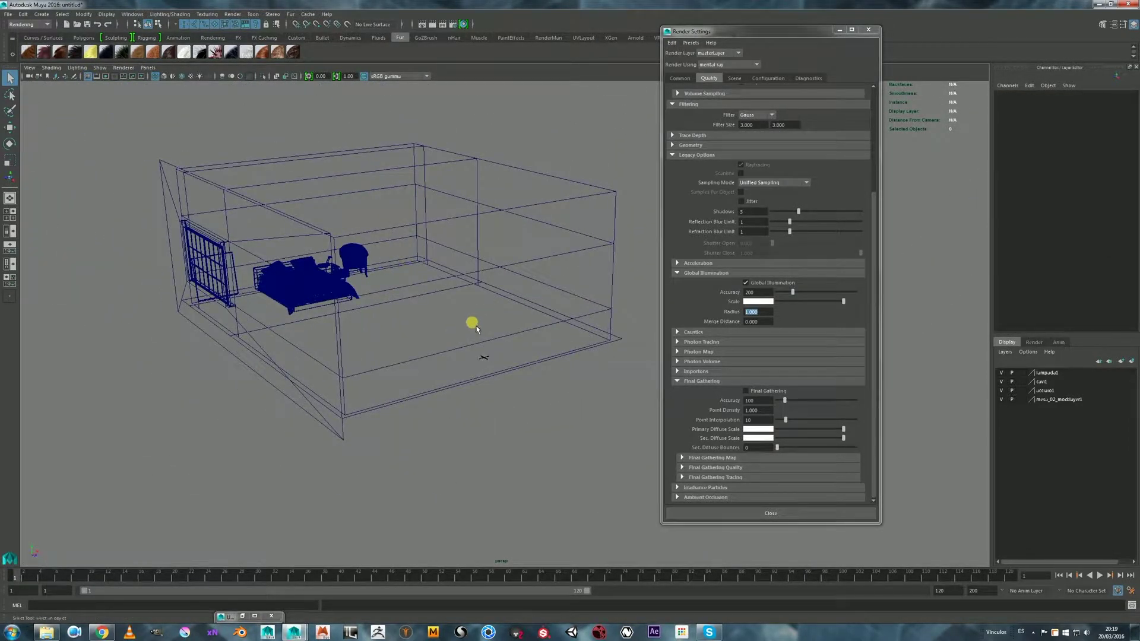
mouse_move(547, 320)
alt+mouse_down()
mouse_move(476, 323)
mouse_move(498, 291)
mouse_move(530, 319)
mouse_move(557, 319)
alt+mouse_up()
alt+drag(453, 290, 532, 295)
click(795, 292)
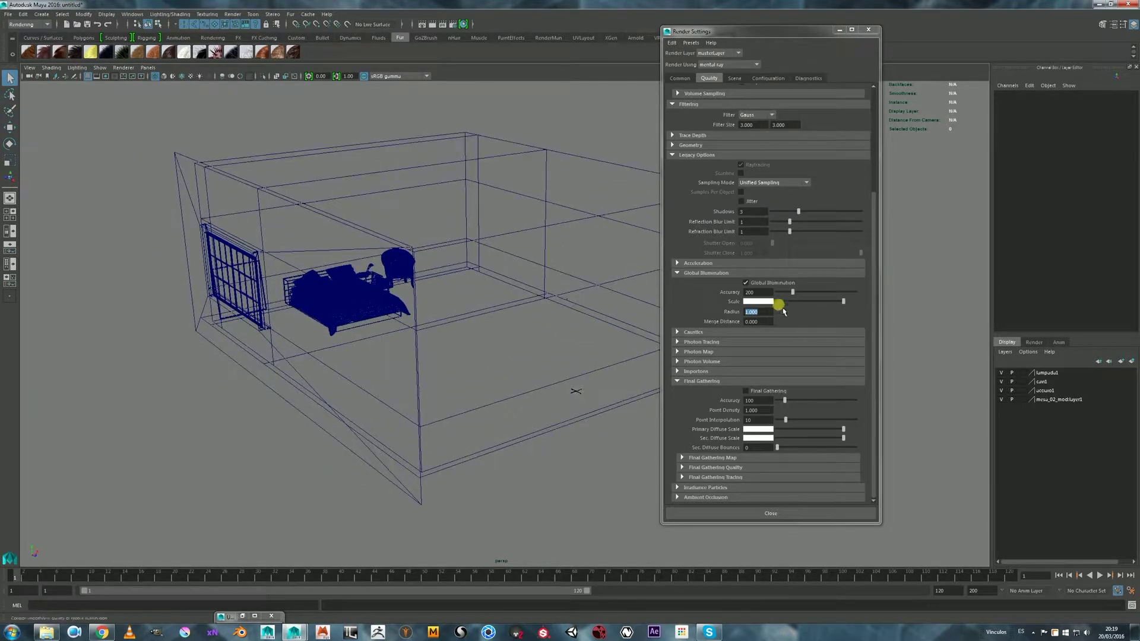
alt+drag(332, 232, 367, 229)
- Move the render settings clear of the room and create a spot light
drag(751, 31, 774, 74)
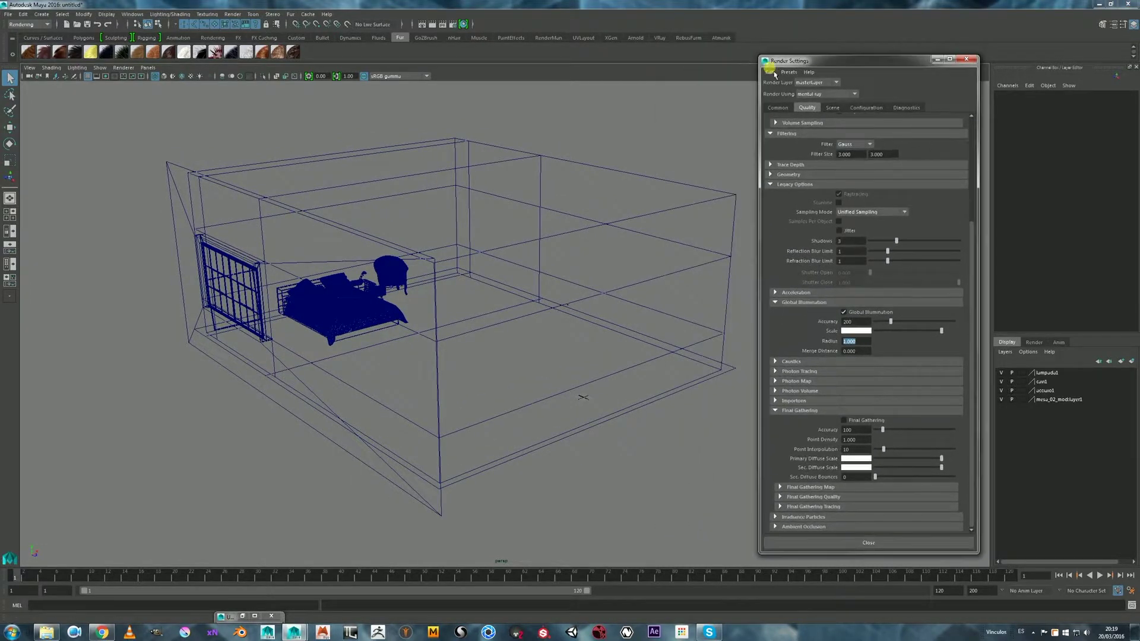
click(47, 14)
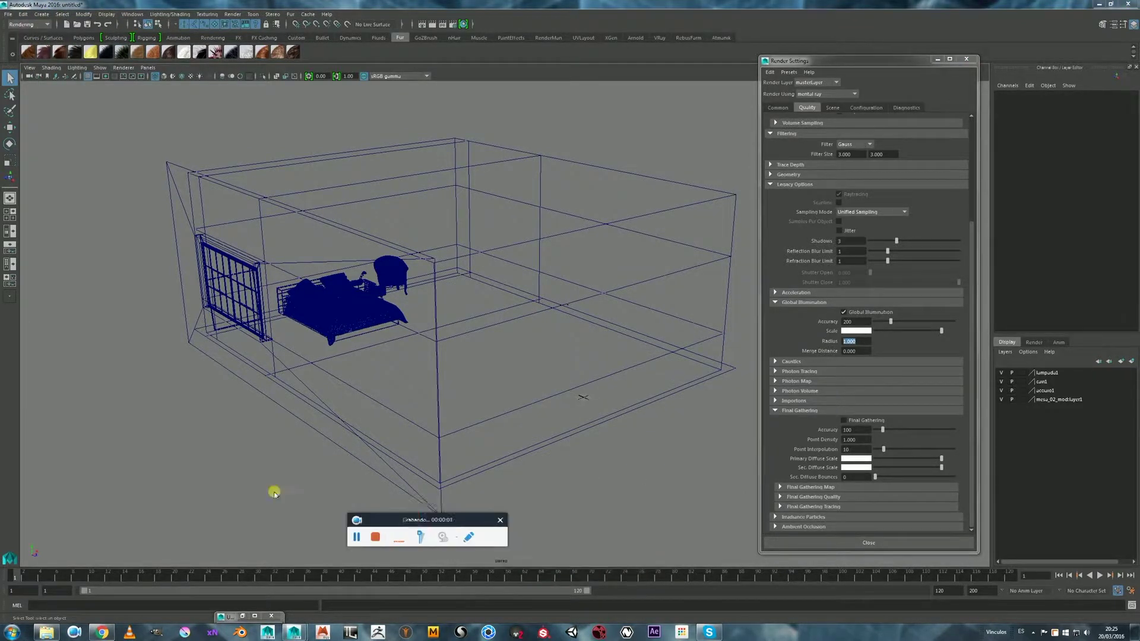
alt+drag(461, 229, 450, 229)
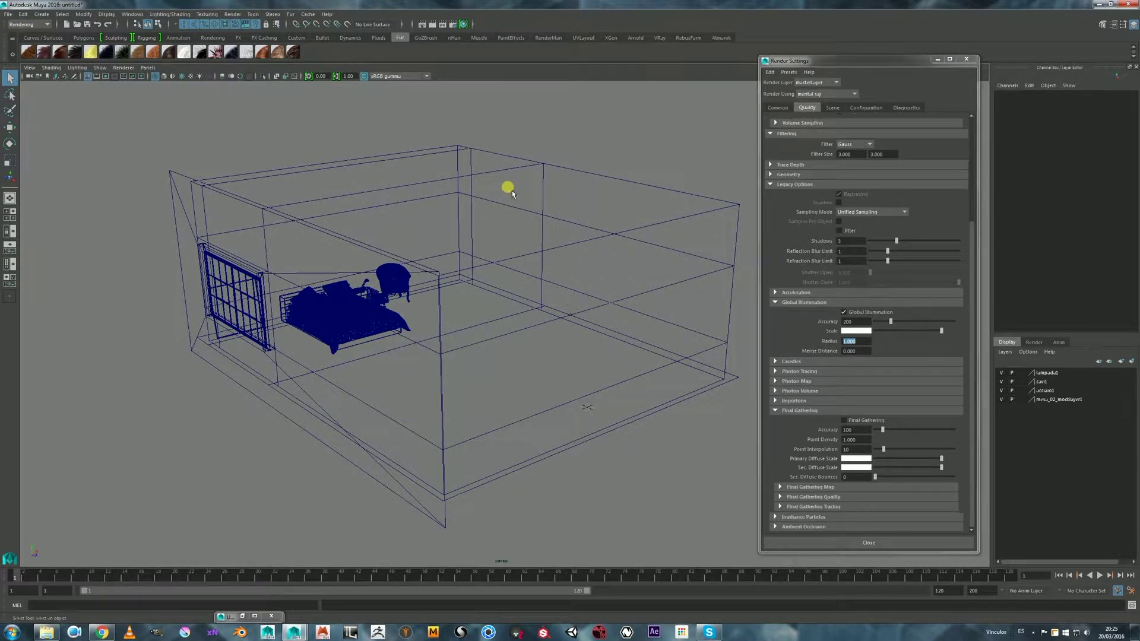
click(42, 14)
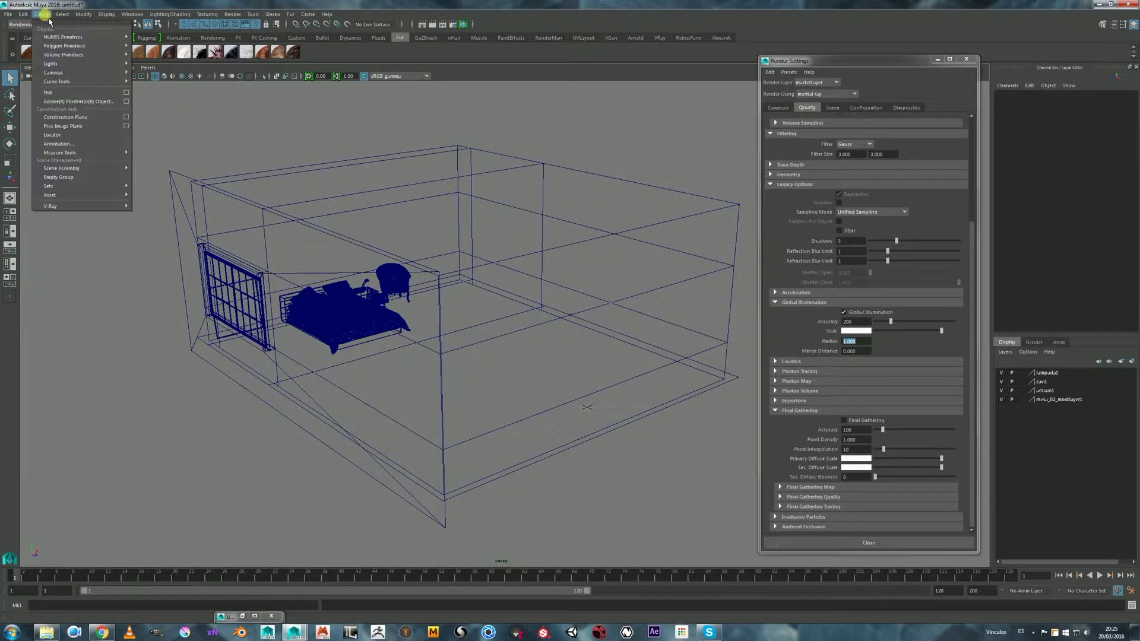
mouse_move(89, 64)
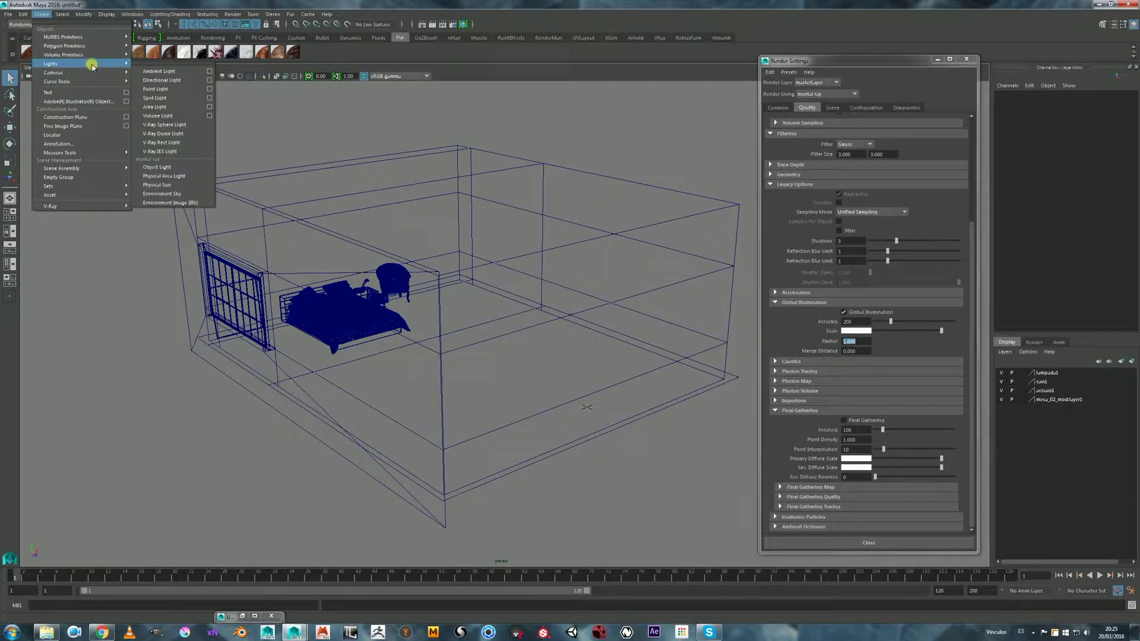
click(156, 98)
alt+drag(606, 300, 557, 323)
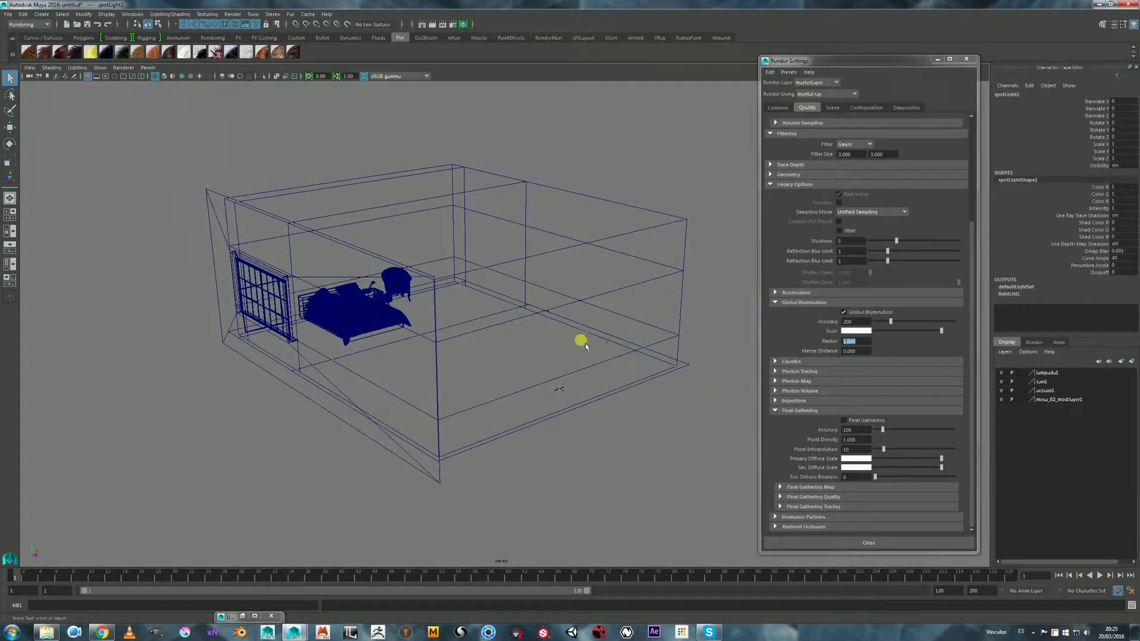
- Look through the spot light and aim it from outside the room at the window
click(147, 67)
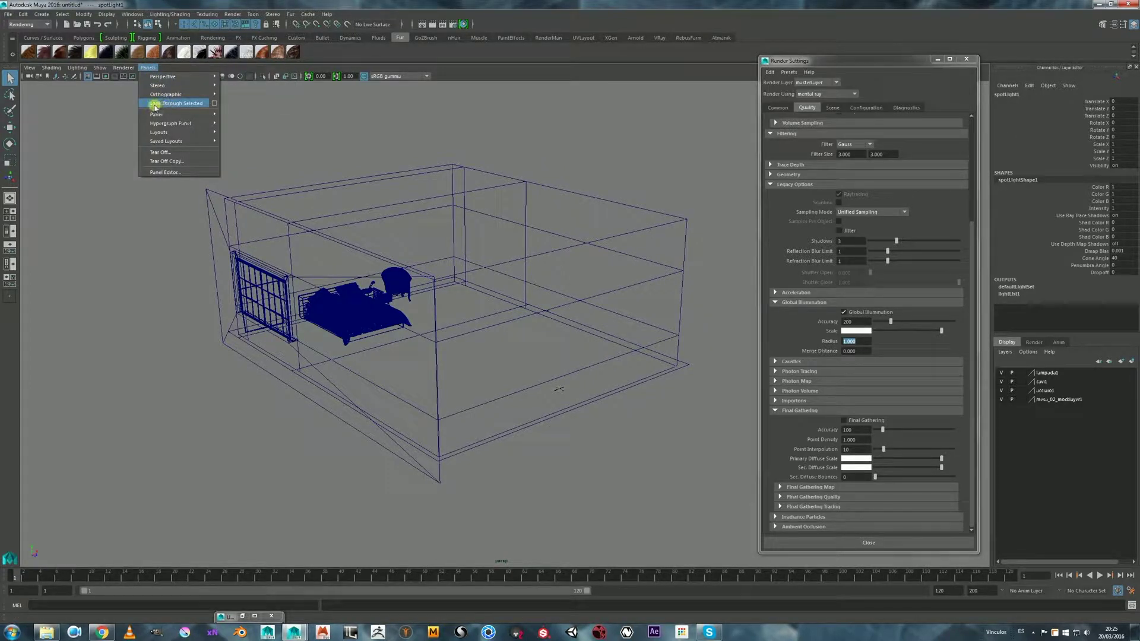
click(165, 104)
scroll(417, 272, down, 5)
alt+drag(417, 272, 92, 242)
alt+middle_drag(92, 242, 466, 276)
mouse_move(472, 282)
alt+right_down()
mouse_move(438, 269)
mouse_move(458, 259)
mouse_move(461, 269)
alt+right_up()
alt+middle_drag(462, 269, 465, 261)
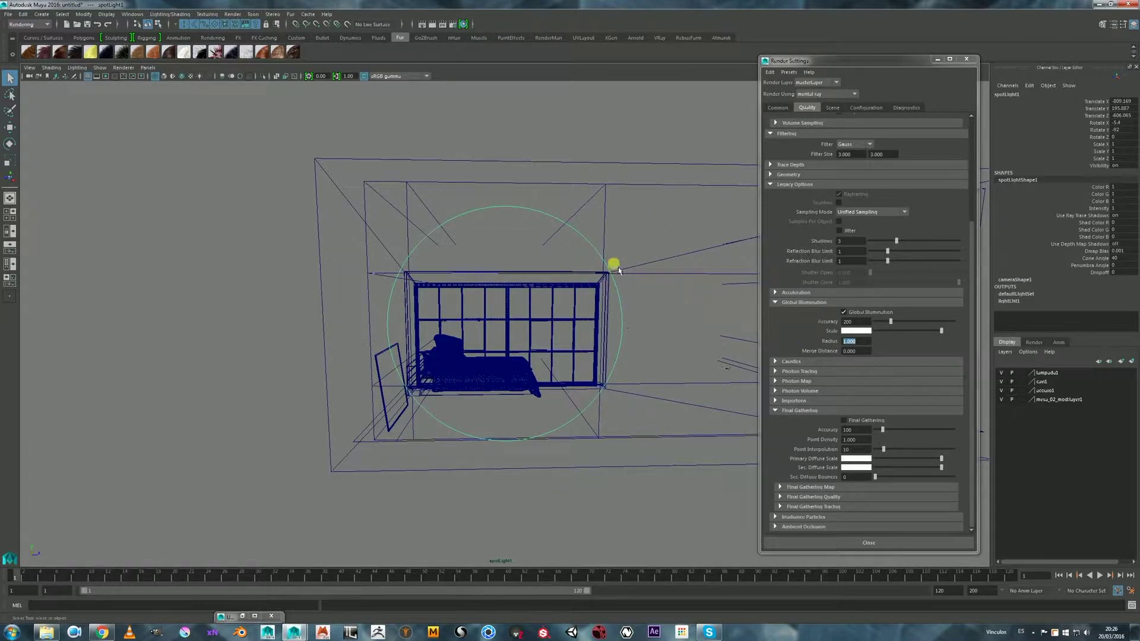
- Display the scene shaded and move the spot light nearer, angling it down through the window towards the bed
alt+middle_drag(590, 269, 547, 288)
alt+drag(546, 287, 555, 259)
key(5)
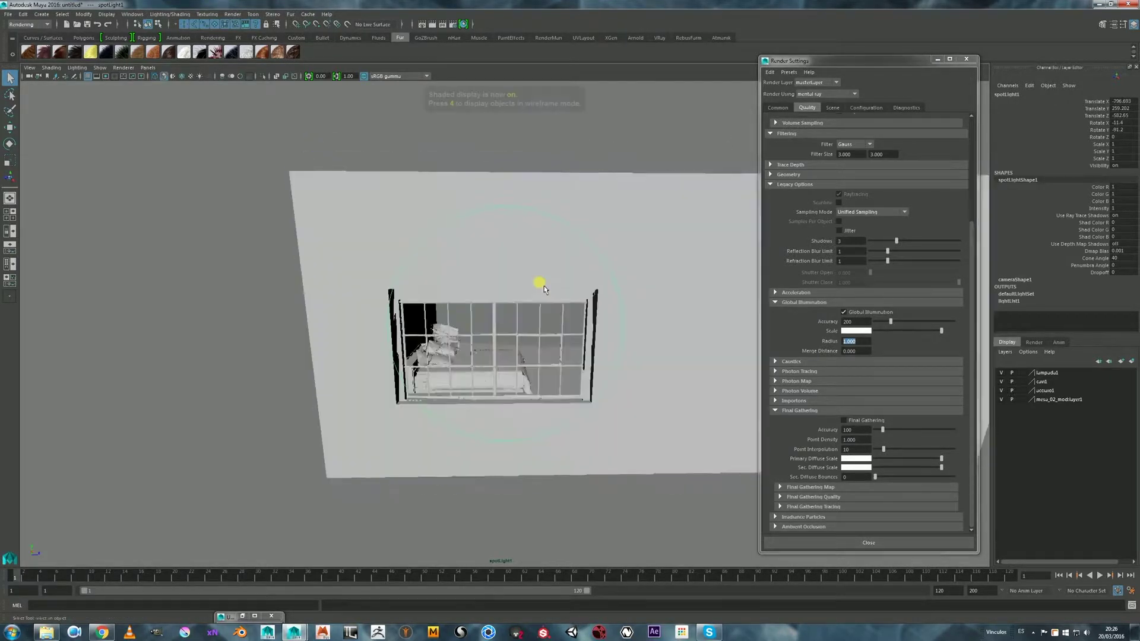
mouse_move(538, 299)
alt+middle_down()
mouse_move(546, 280)
mouse_move(565, 282)
alt+middle_up()
alt+right_drag(566, 283, 613, 283)
mouse_move(613, 283)
alt+mouse_down()
mouse_move(617, 269)
mouse_move(607, 272)
alt+mouse_up()
alt+middle_drag(607, 272, 626, 261)
alt+drag(630, 266, 641, 268)
alt+middle_drag(640, 268, 649, 253)
- Set the spot light's cone angle to 80 in its attributes
key(ctrl+a)
drag(739, 56, 839, 49)
drag(903, 315, 901, 208)
click(716, 230)
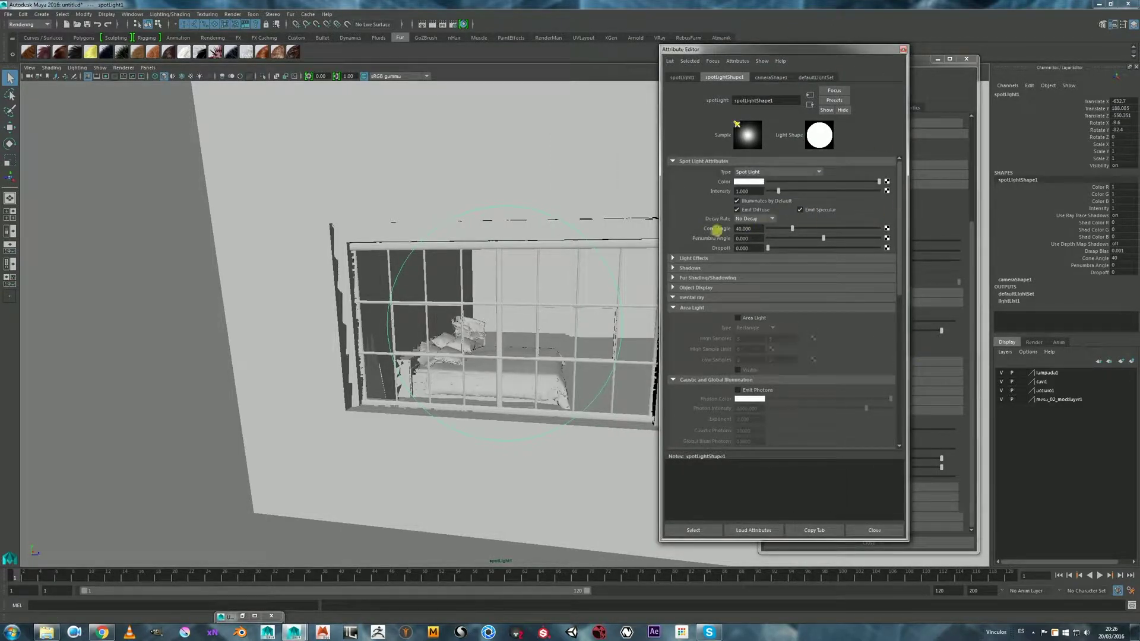
click(758, 233)
- Reposition the spot light closer to the window so its cone surrounds the window opening
alt+right_drag(473, 295, 534, 285)
click(721, 77)
drag(721, 49, 881, 59)
alt+right_drag(651, 184, 673, 190)
alt+drag(674, 190, 658, 189)
alt+right_drag(658, 188, 673, 178)
alt+middle_drag(678, 185, 655, 196)
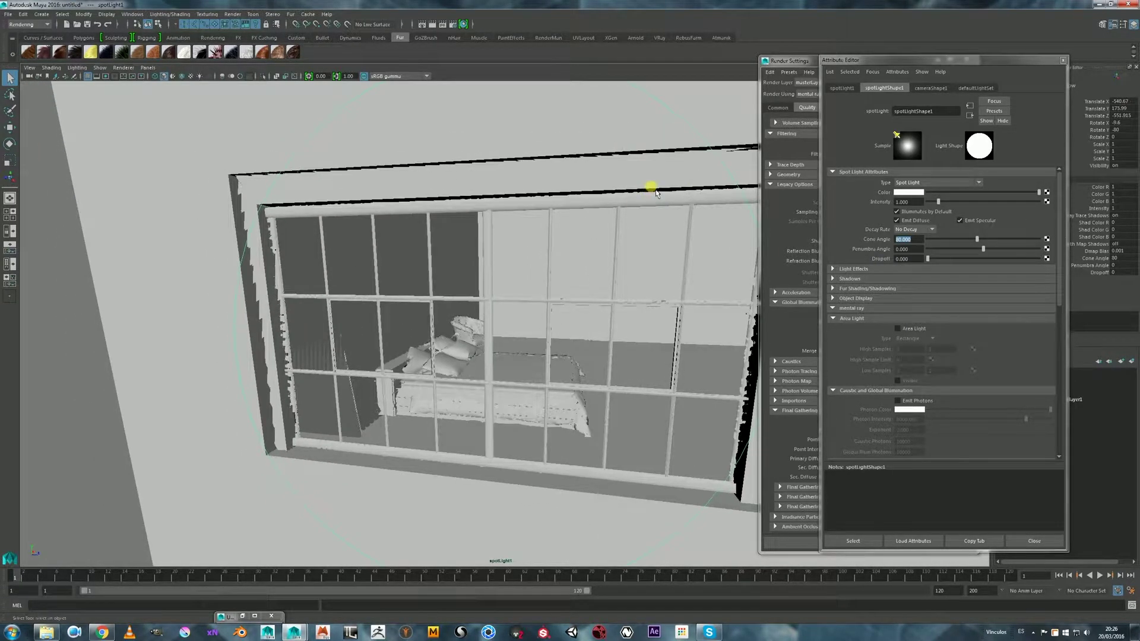
alt+right_drag(609, 207, 603, 211)
alt+middle_drag(603, 210, 607, 206)
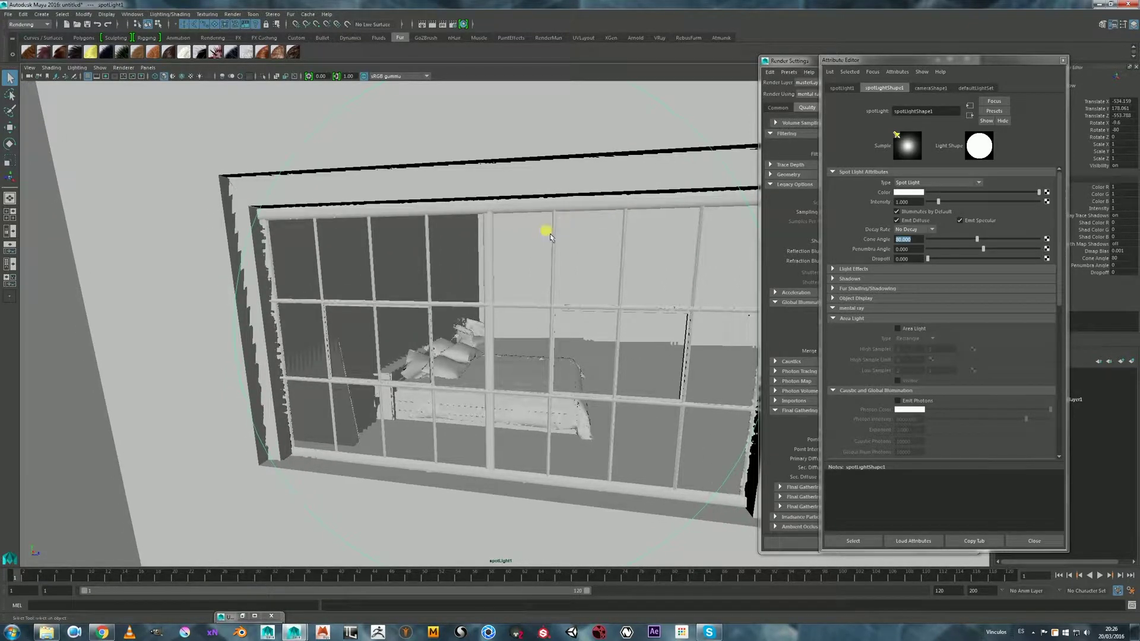
alt+middle_drag(549, 244, 549, 230)
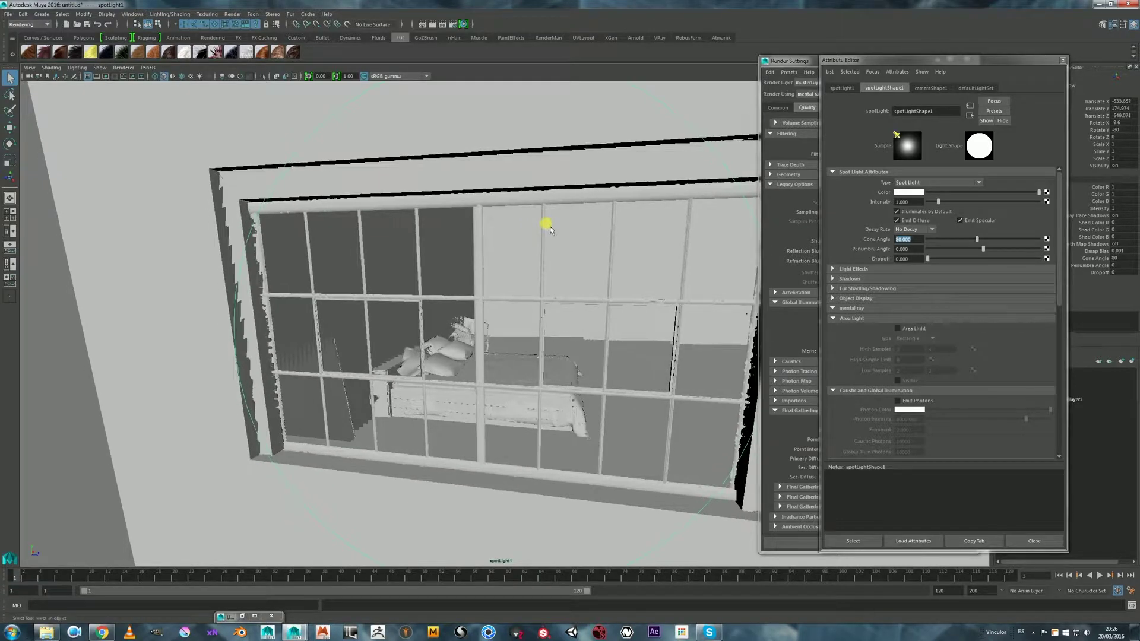
- Return to the perspective view and scale the spot light's icon up uniformly to about 22.7
right_drag(547, 228, 554, 199)
alt+drag(570, 252, 393, 260)
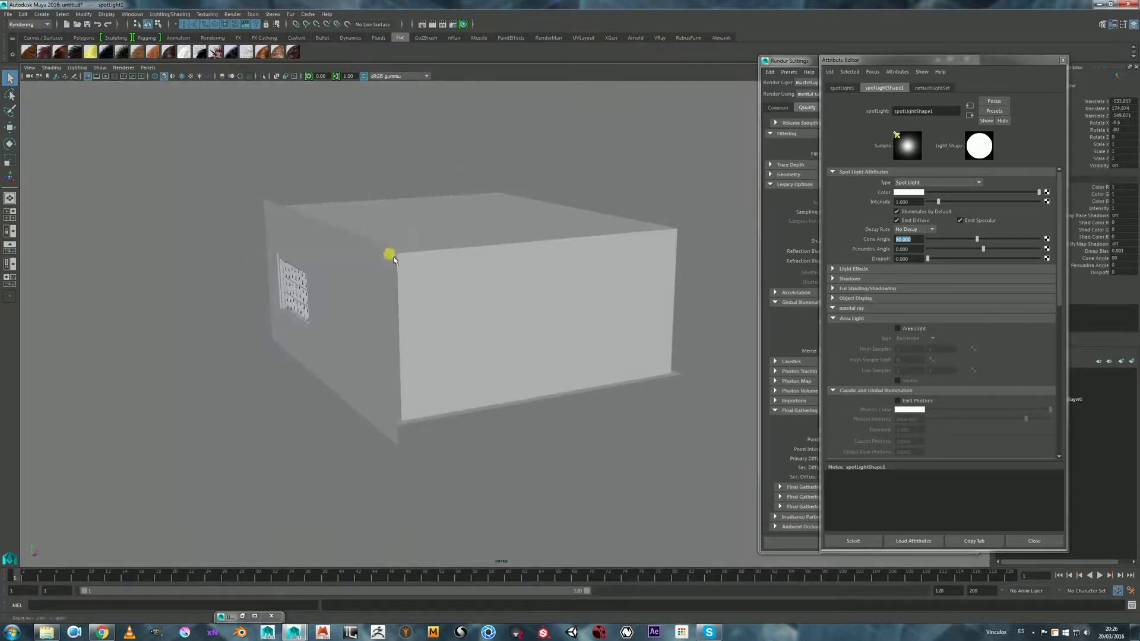
key(r)
drag(244, 287, 278, 285)
alt+drag(416, 296, 346, 288)
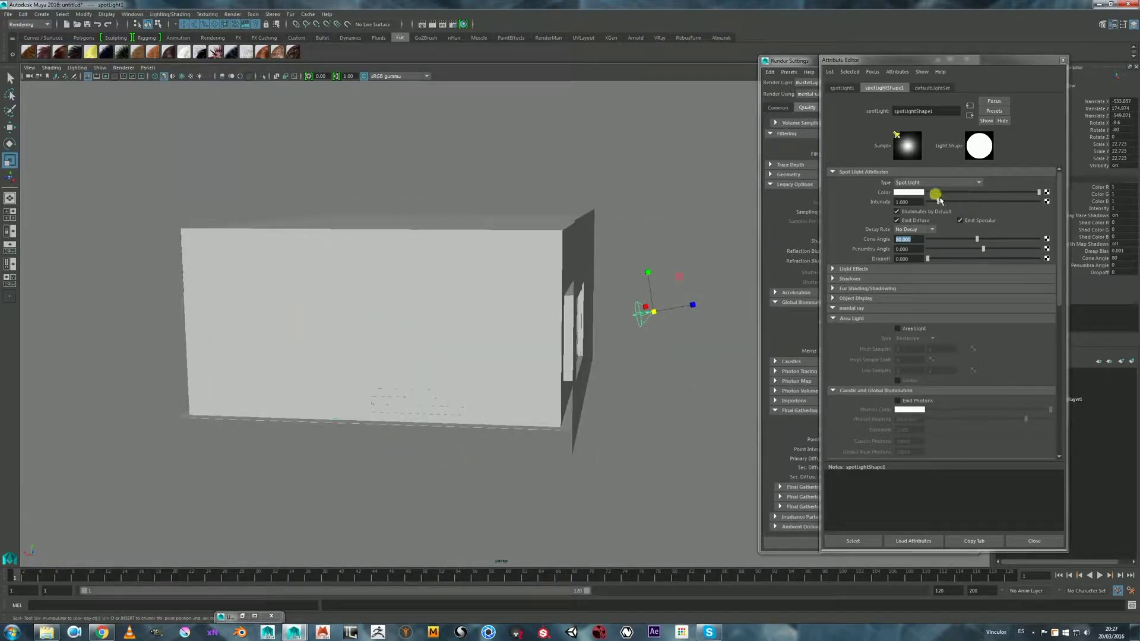
- Set the spot light's intensity to 0 and its color to black
drag(940, 204, 845, 230)
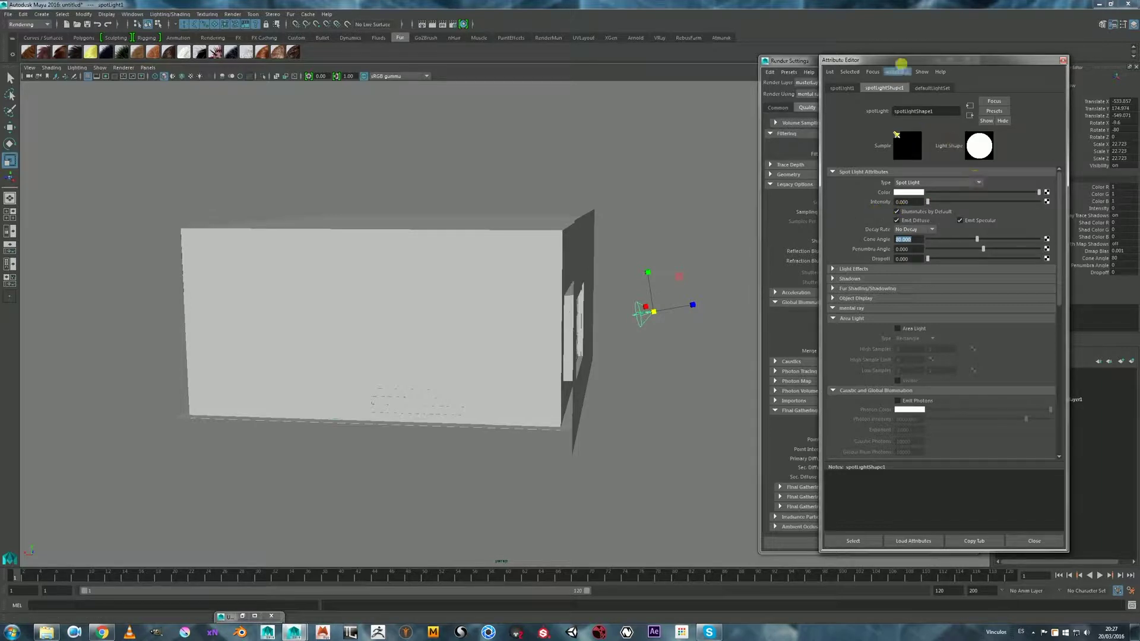
drag(897, 61, 704, 48)
click(839, 180)
drag(830, 186, 725, 178)
- Enable Emit Photons in the spot light's mental ray caustic and global illumination attributes
drag(749, 48, 828, 30)
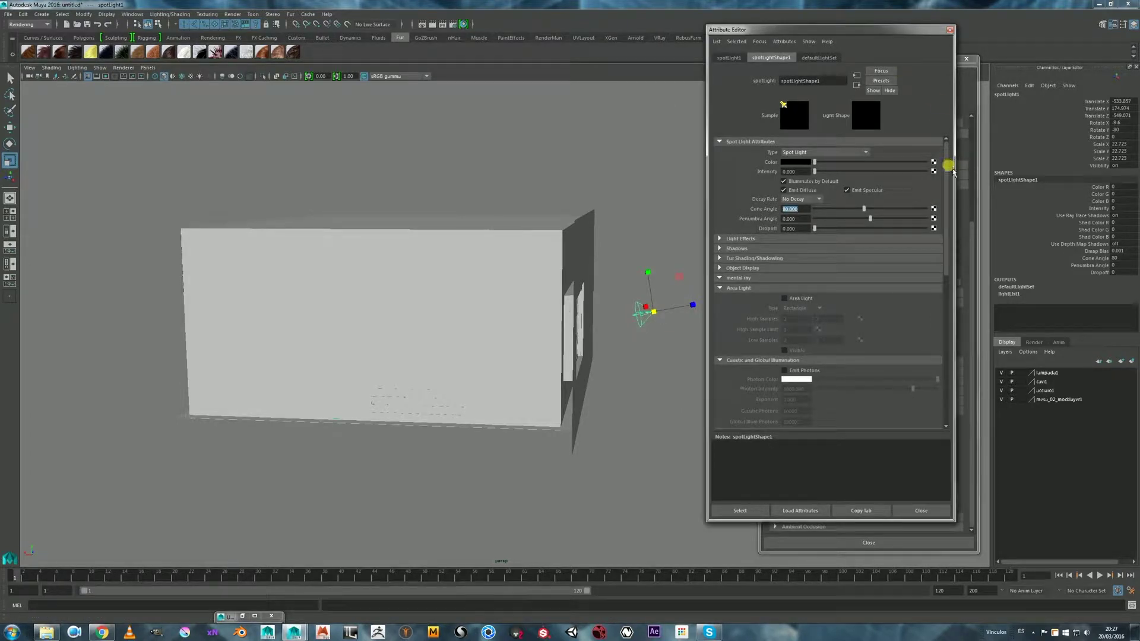
drag(946, 181, 946, 249)
click(785, 221)
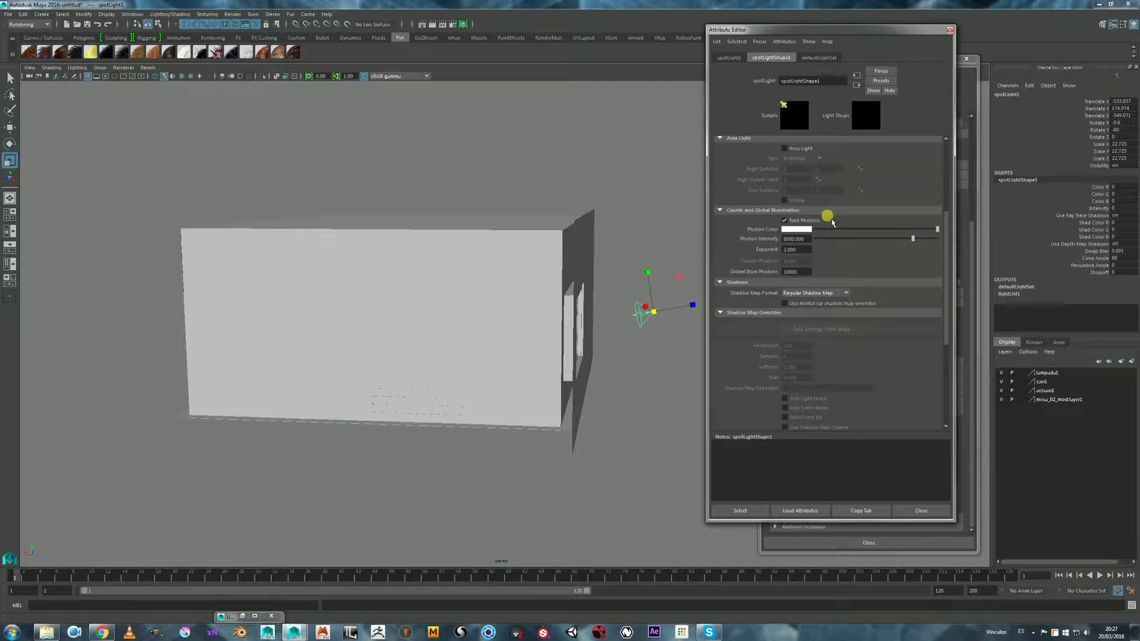
- Set the spot light's photon intensity to 75000 and its global illumination photons to 125000
mouse_move(603, 264)
alt+mouse_down()
mouse_move(605, 249)
mouse_move(564, 257)
mouse_move(606, 266)
alt+mouse_up()
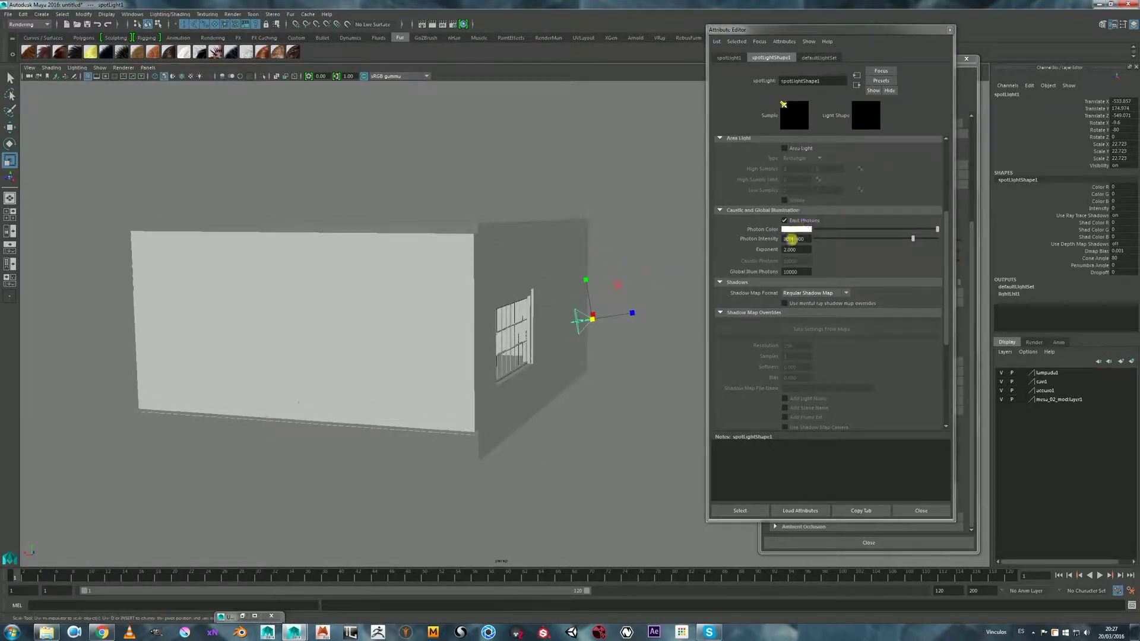
alt+drag(603, 285, 624, 260)
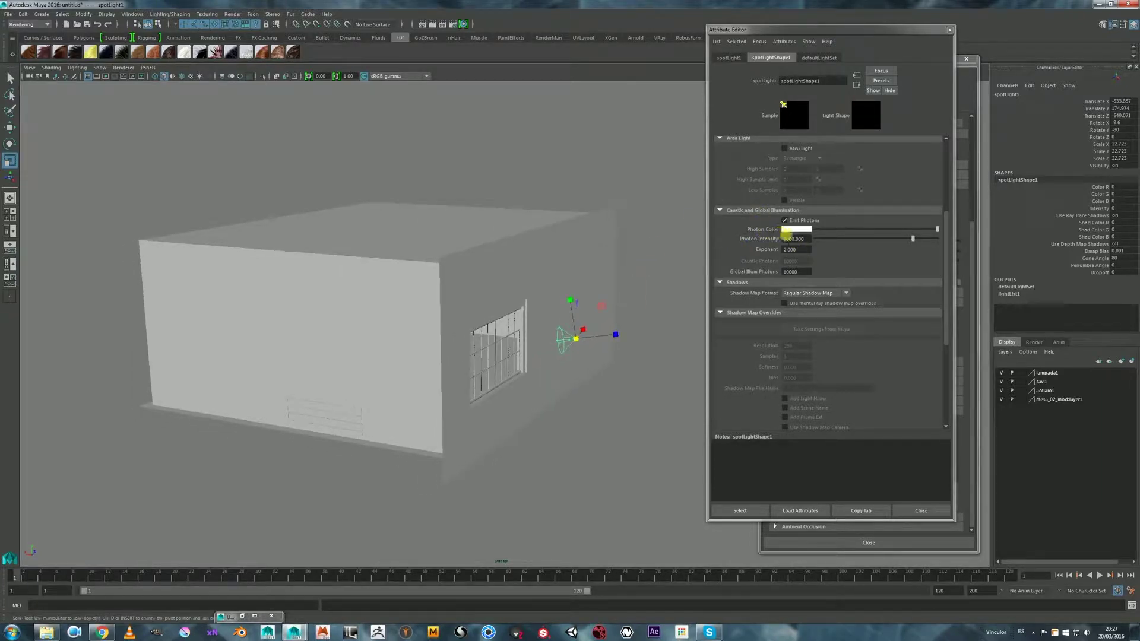
click(791, 240)
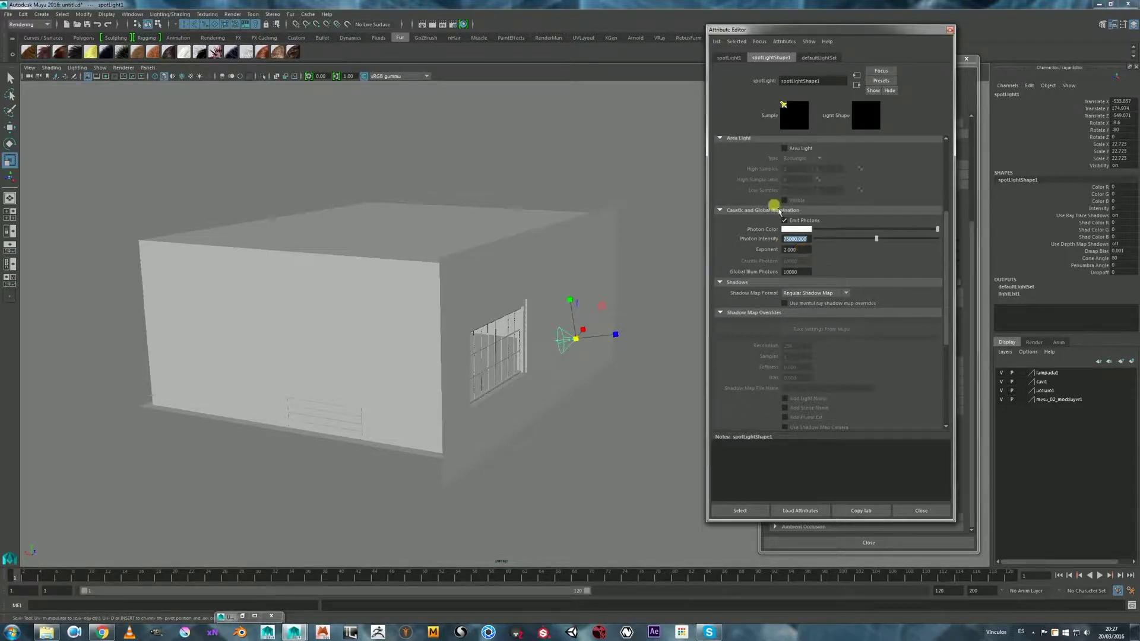
middle_click(617, 259)
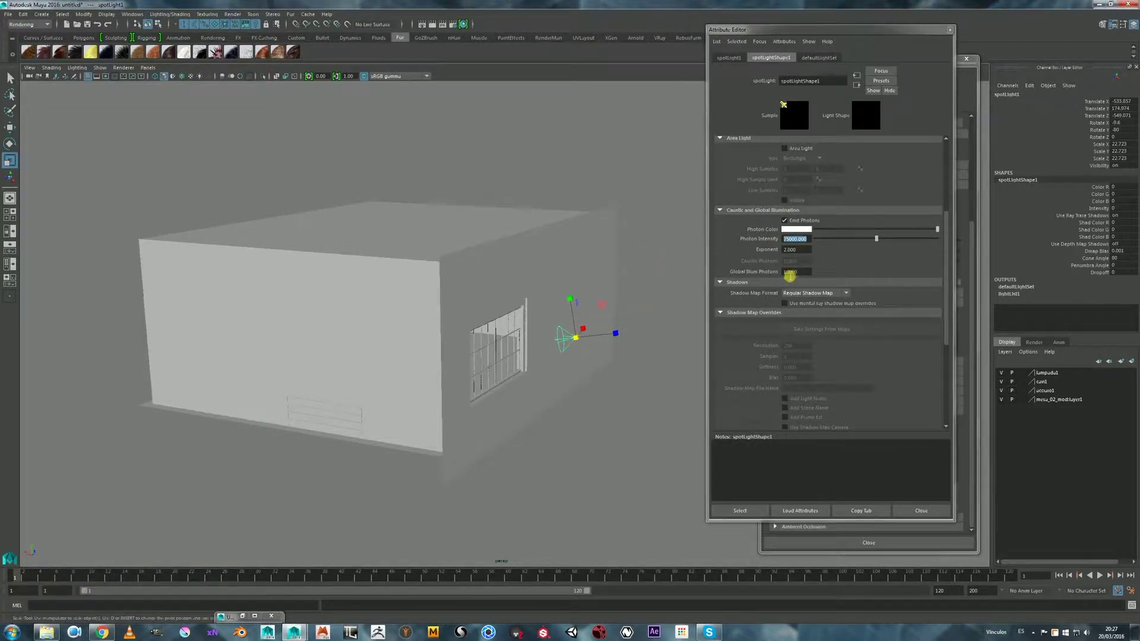
click(789, 273)
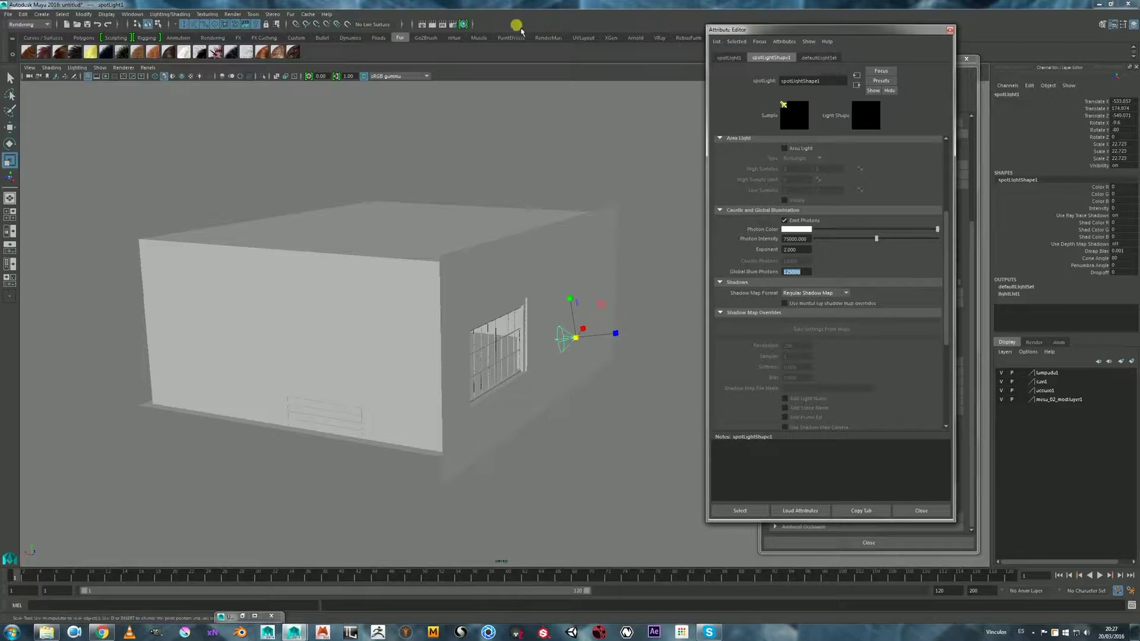
- Open the render settings beside the light's attributes and set the Global Illumination radius to 2
click(453, 25)
drag(833, 65, 722, 58)
drag(853, 33, 1011, 51)
drag(742, 53, 733, 48)
alt+drag(539, 198, 472, 205)
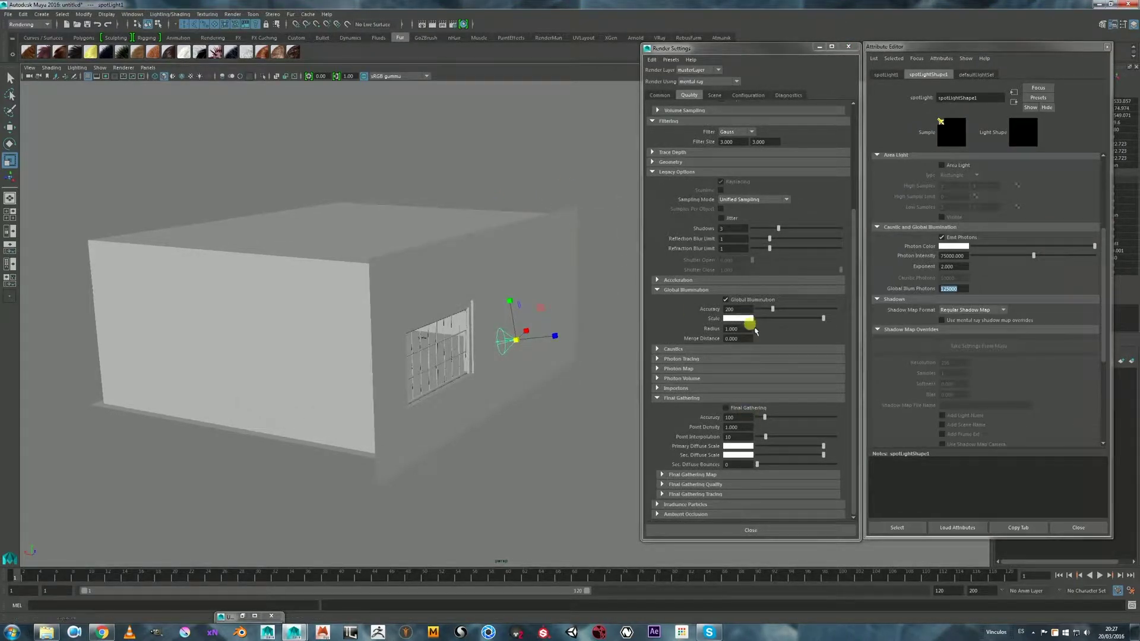
click(745, 331)
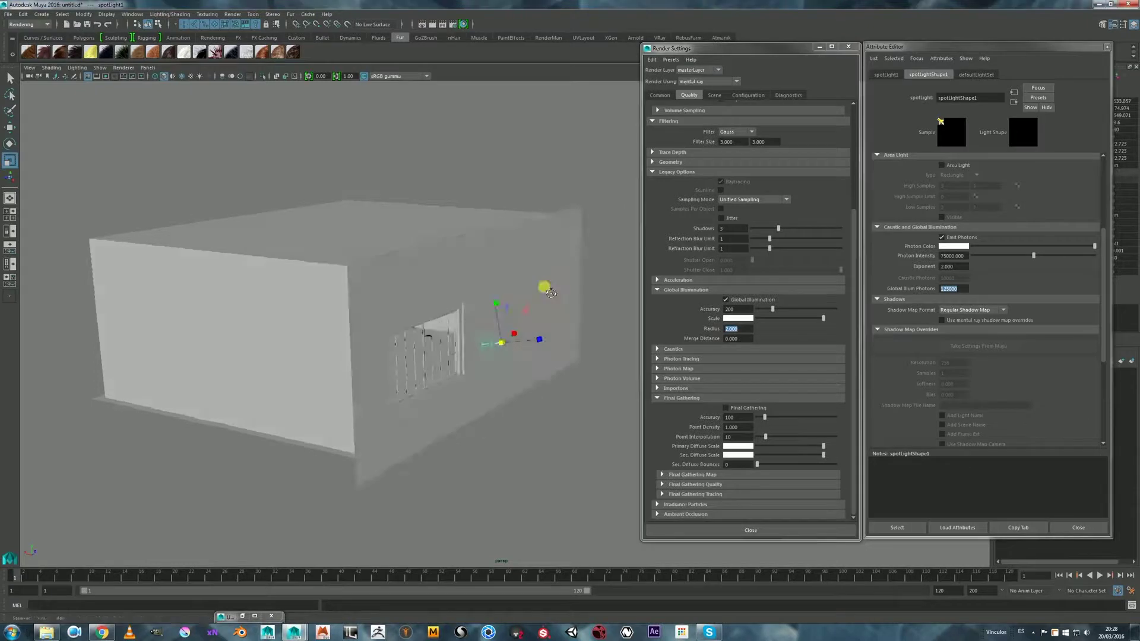
- Take a snapshot of the persp1 camera in the Render View and render the current frame
alt+drag(542, 287, 369, 147)
click(422, 24)
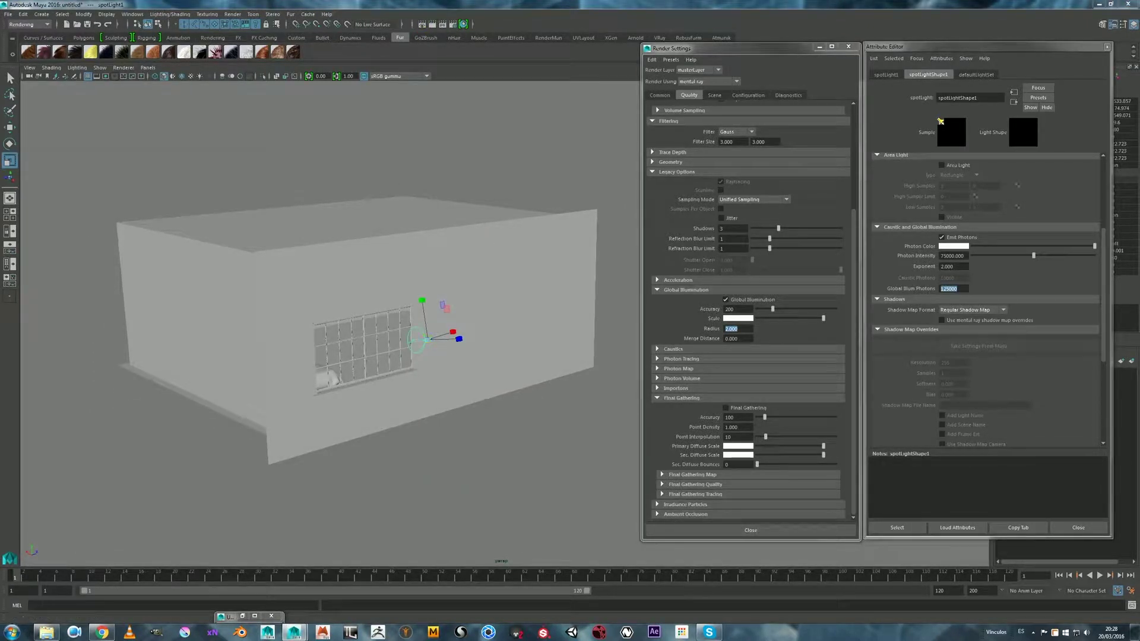
right_click(255, 270)
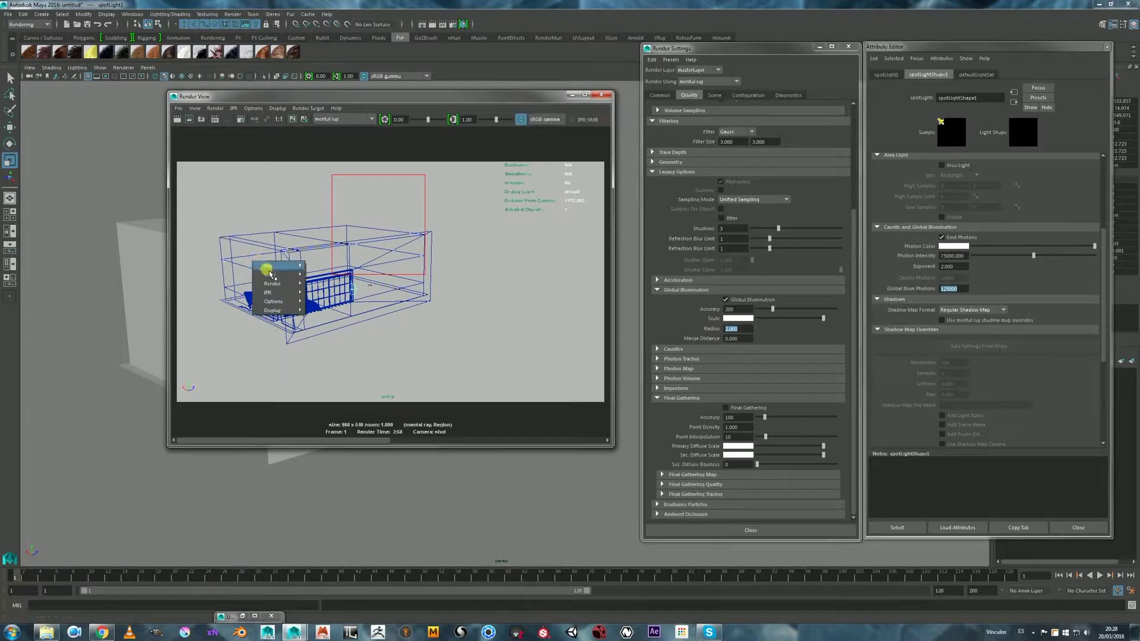
mouse_move(273, 285)
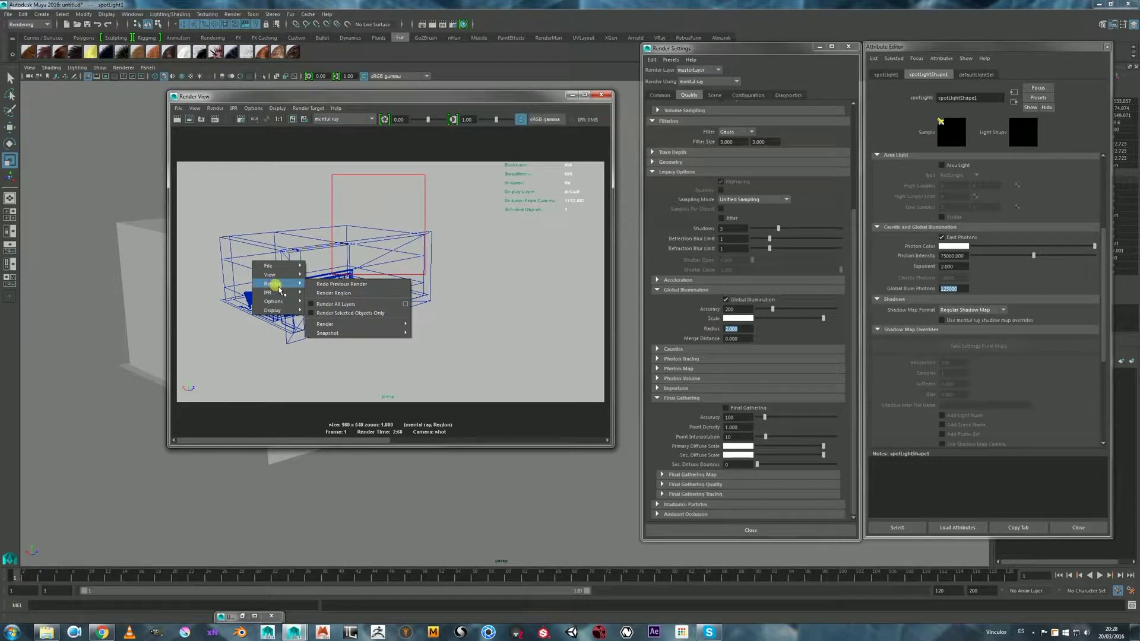
mouse_move(359, 332)
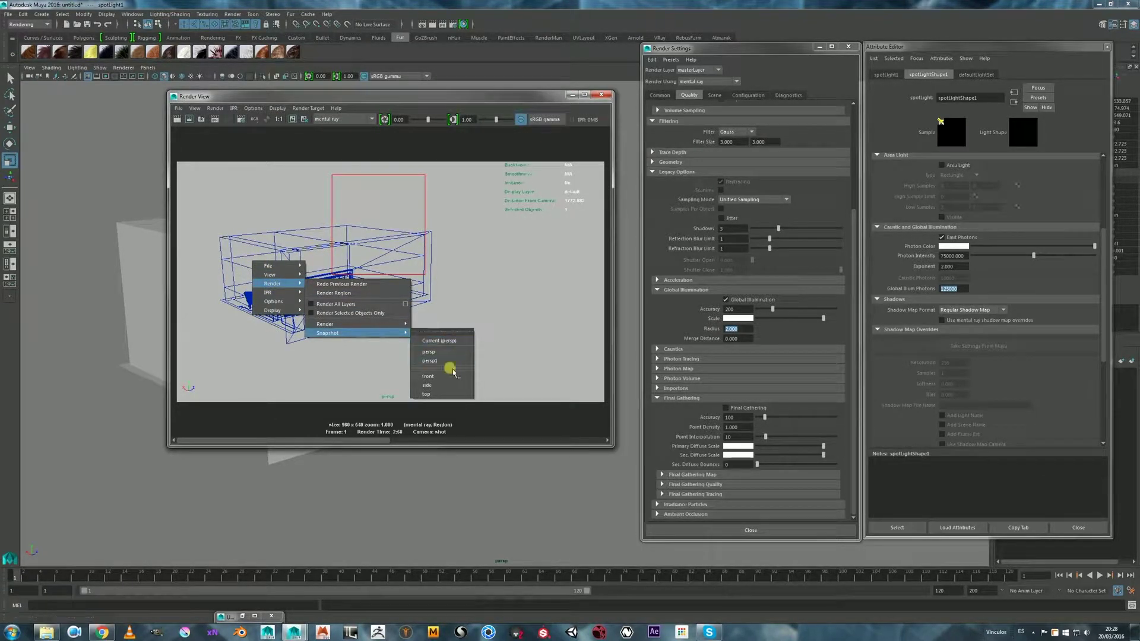
click(437, 360)
scroll(547, 248, down, 1)
click(179, 121)
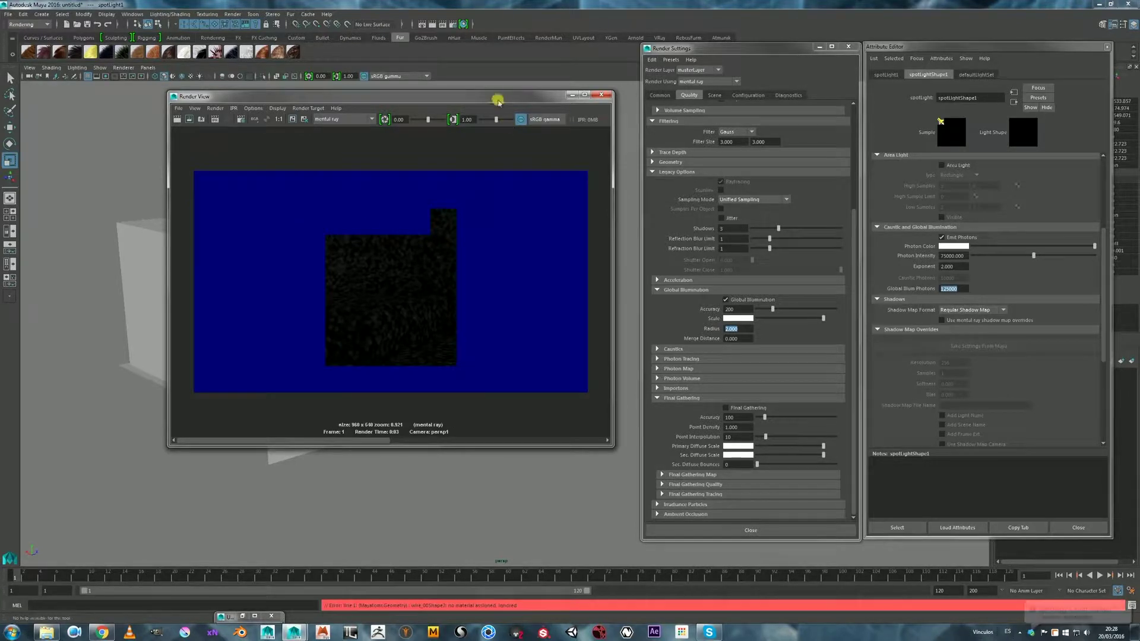
- Disable Enable Default Light in the common render options and render the persp1 view again
drag(501, 98, 452, 97)
drag(689, 48, 649, 49)
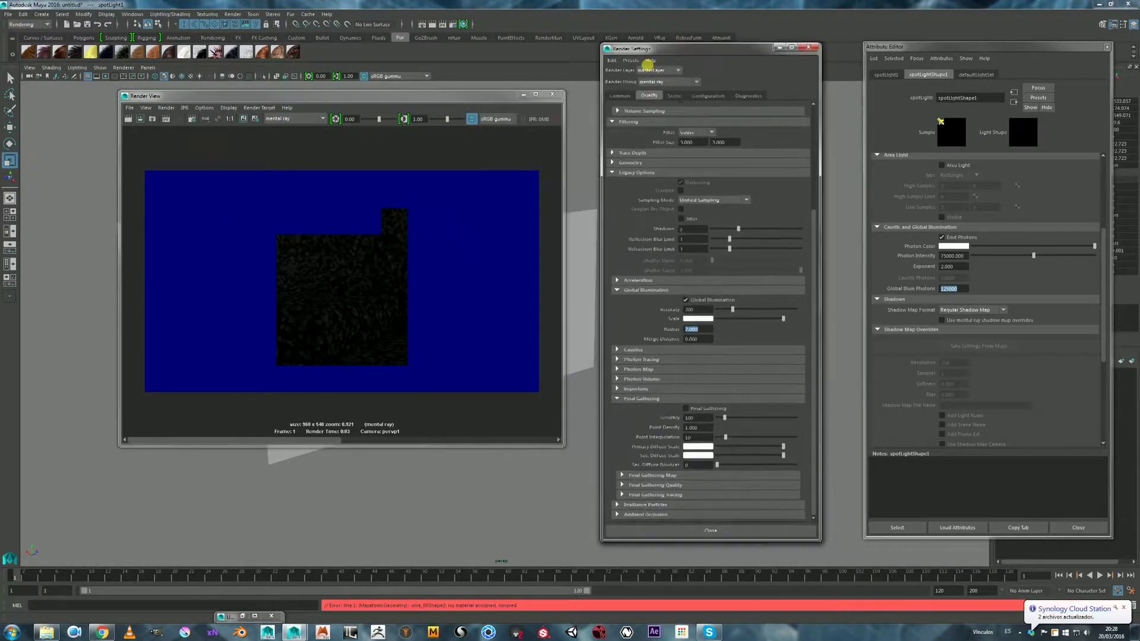
click(619, 96)
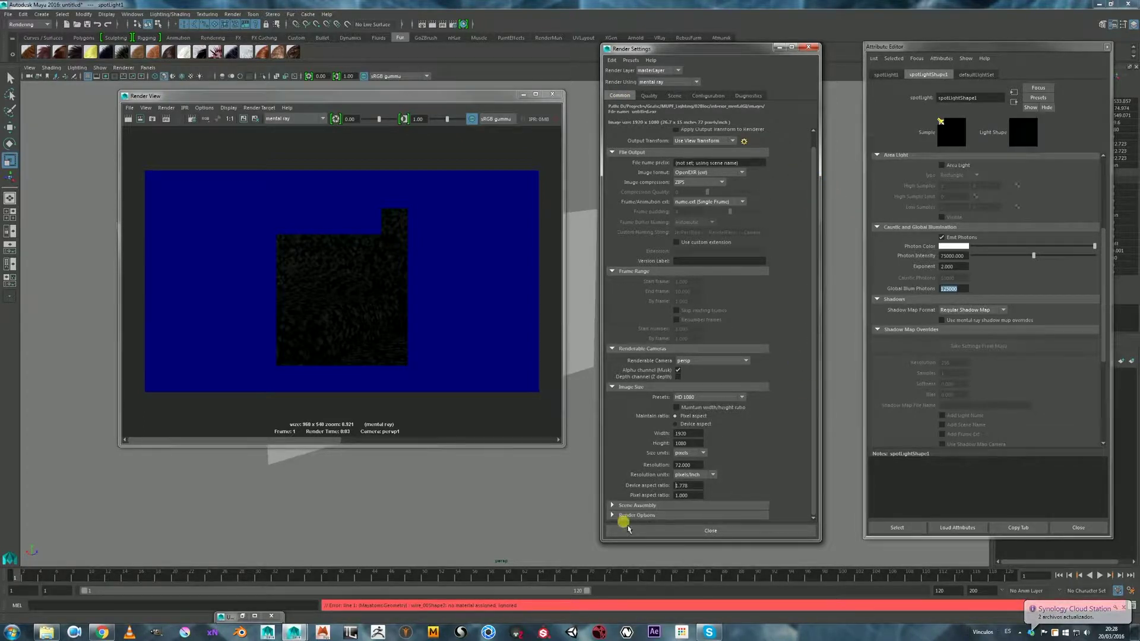
click(631, 517)
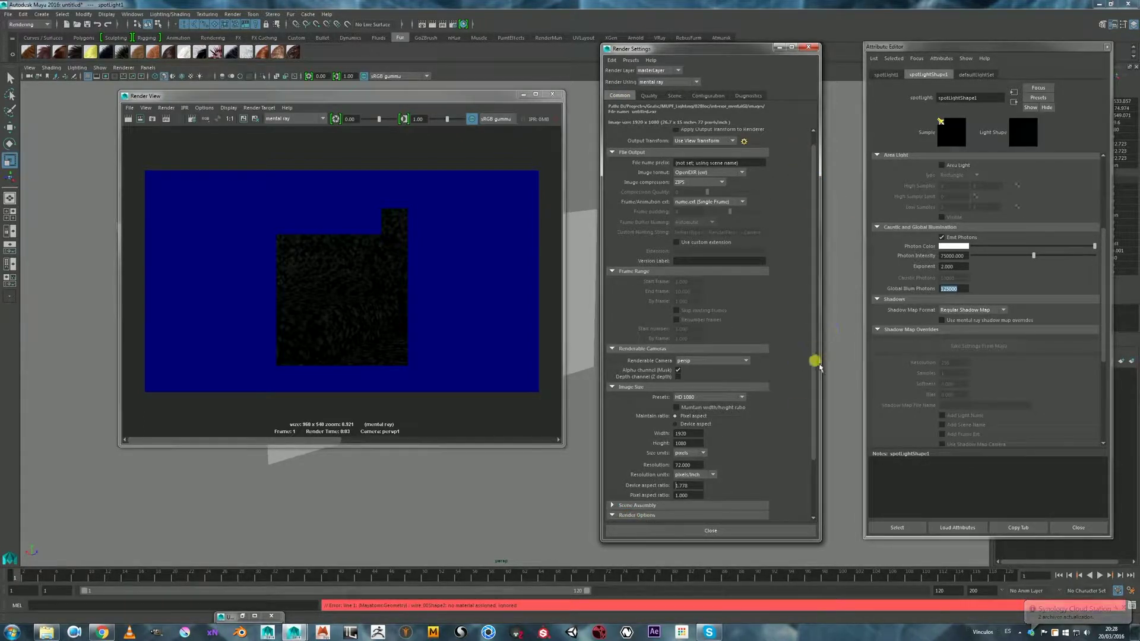
drag(813, 359, 821, 511)
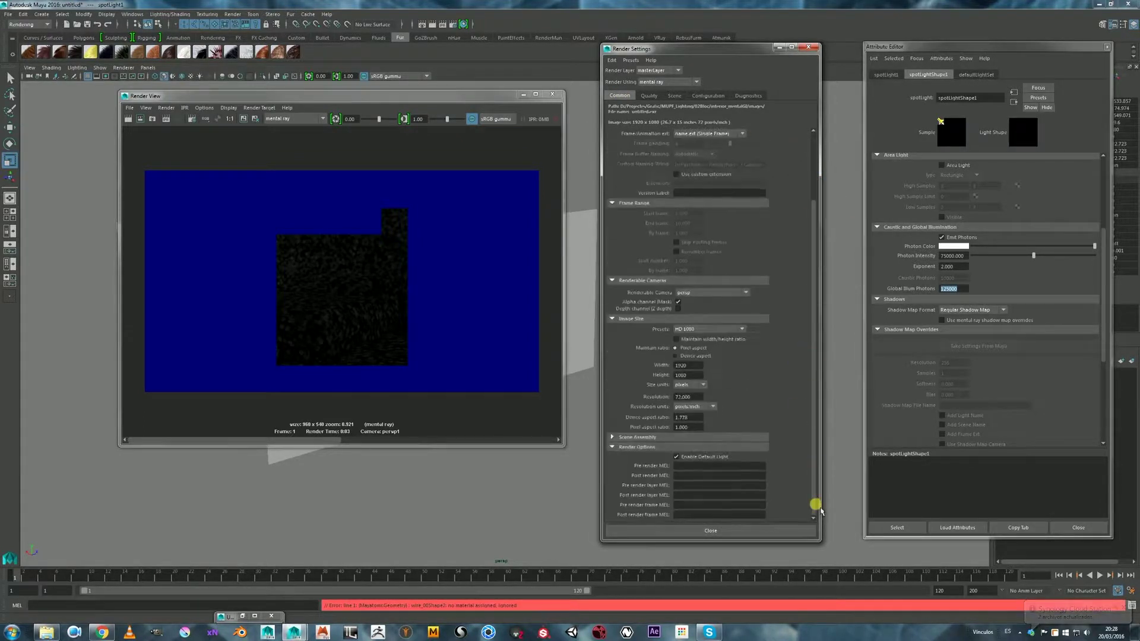
click(701, 460)
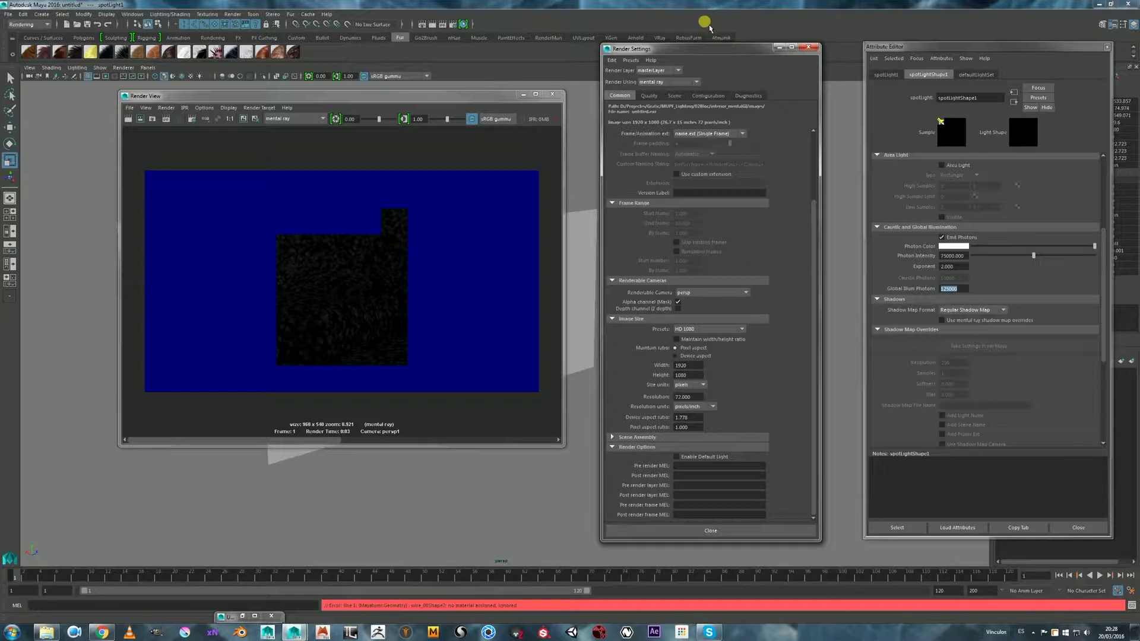
drag(707, 49, 741, 46)
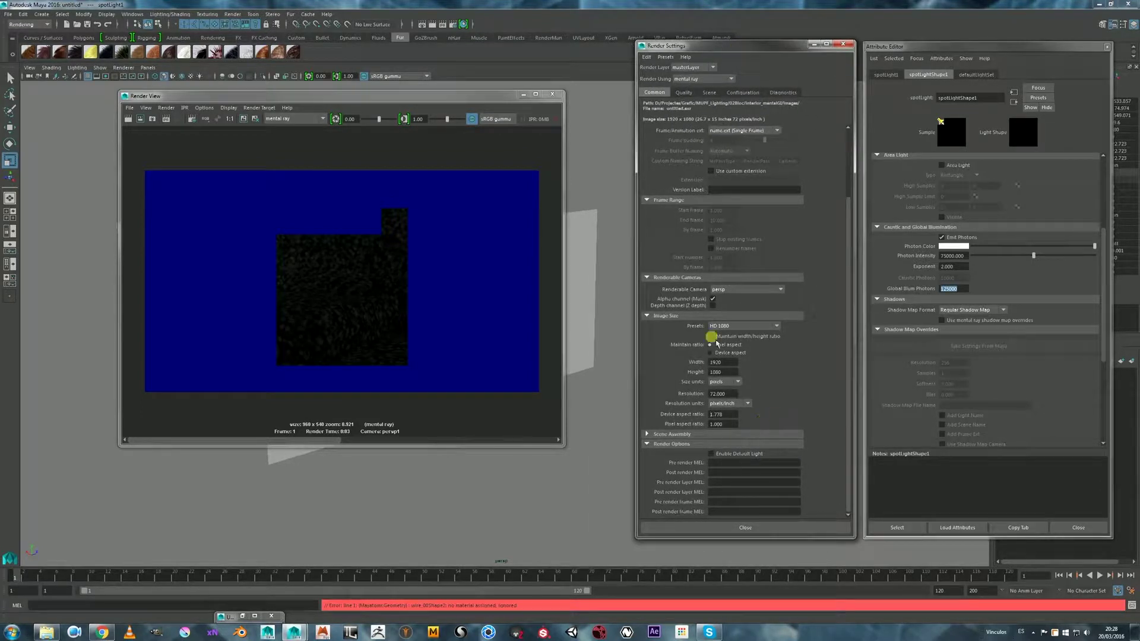
click(129, 118)
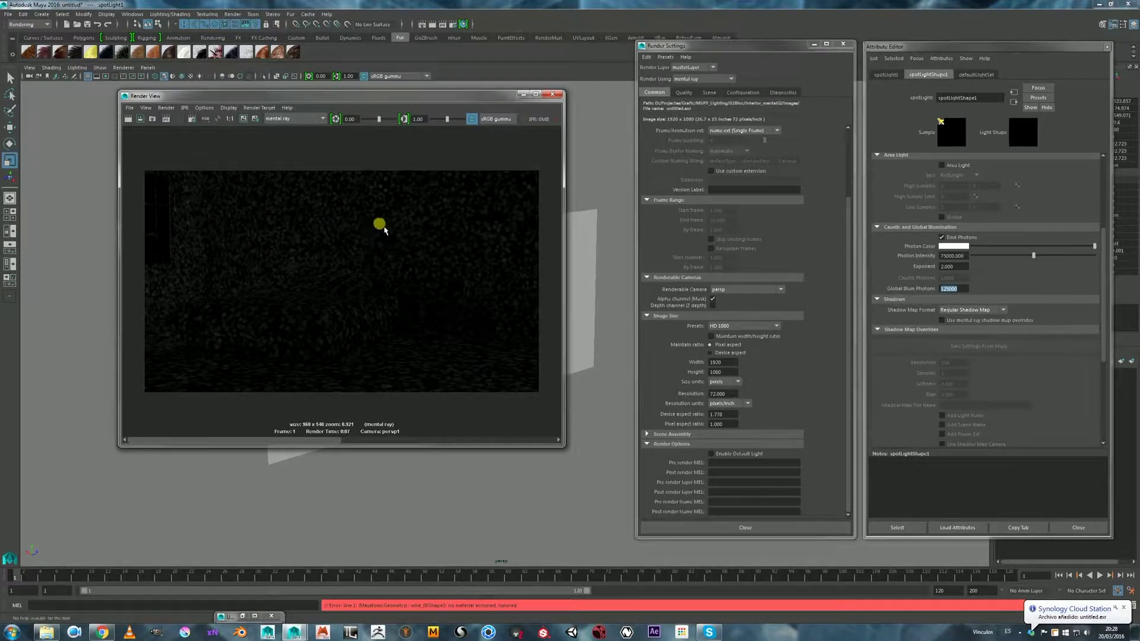
- Examine the photon render in an enlarged Render View beside the Global Illumination quality settings
scroll(365, 231, up, 1)
scroll(365, 231, up, 1)
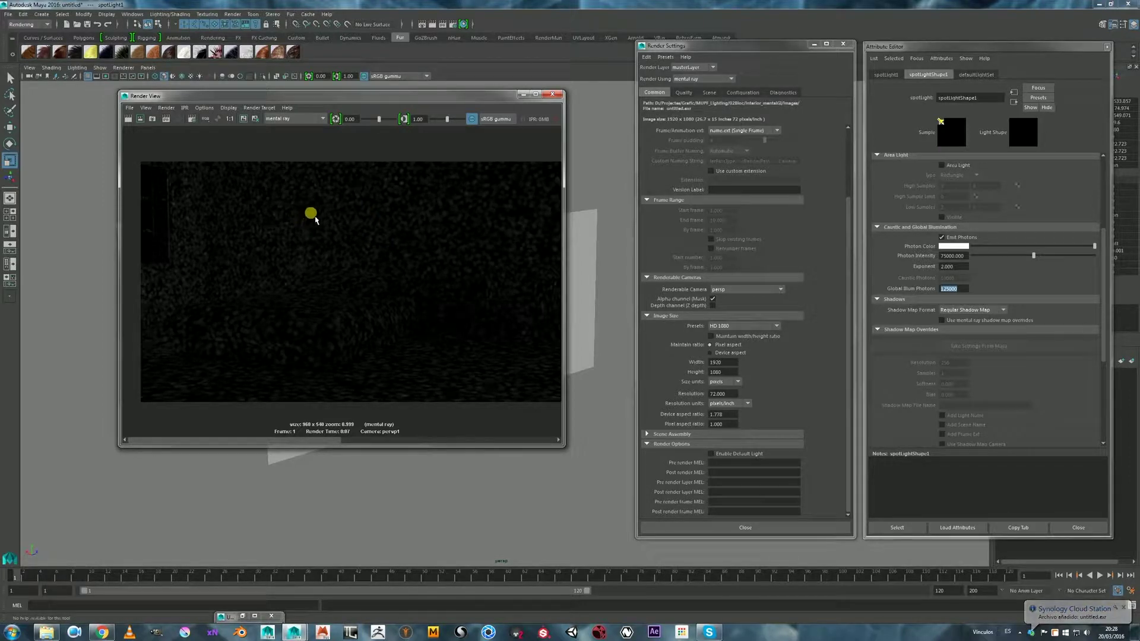
drag(383, 100, 357, 124)
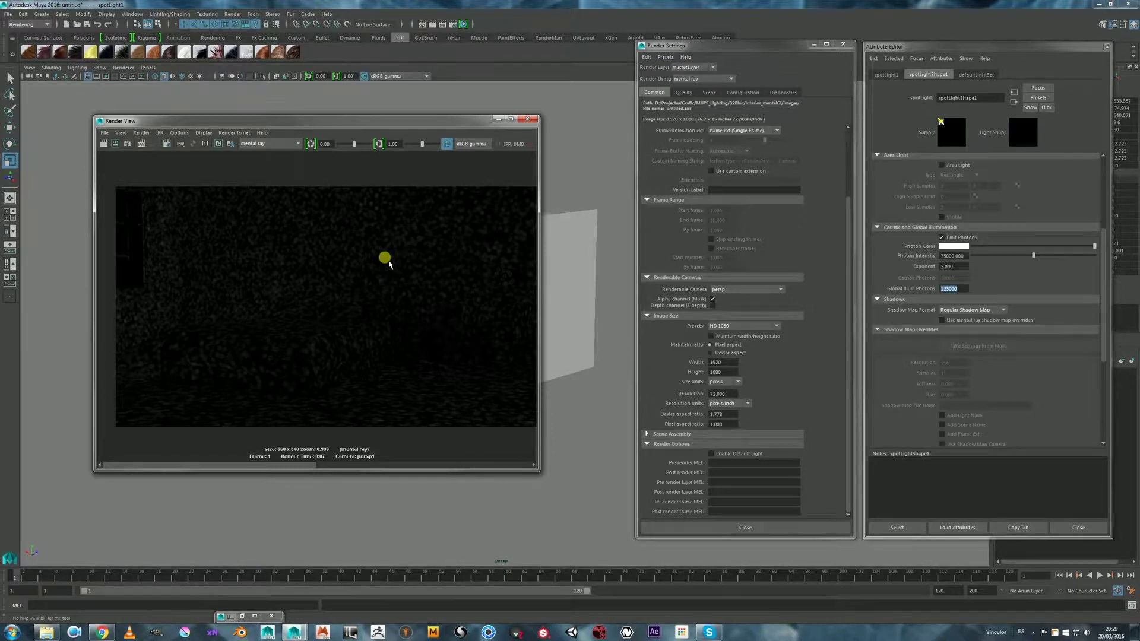
drag(359, 121, 355, 125)
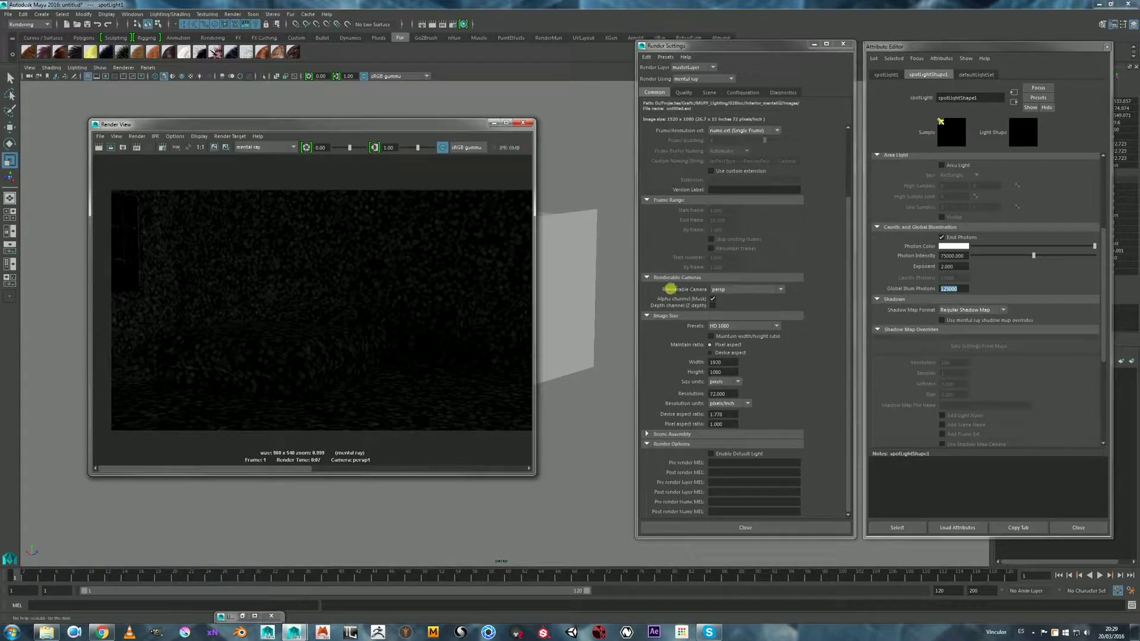
drag(415, 126, 311, 168)
drag(159, 160, 70, 119)
click(239, 237)
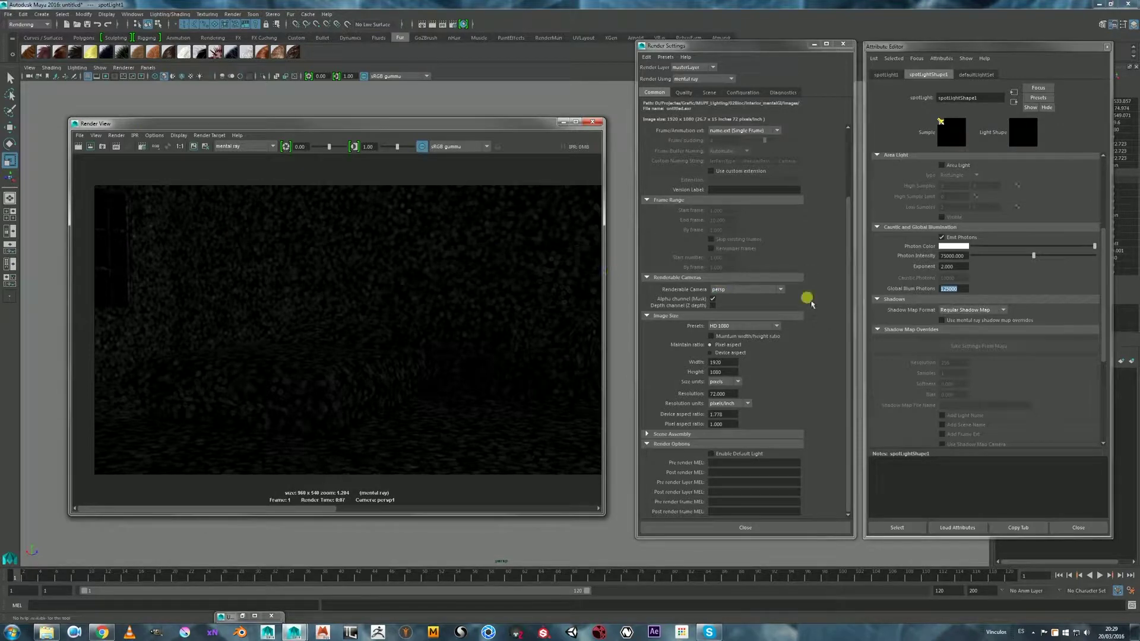
click(683, 94)
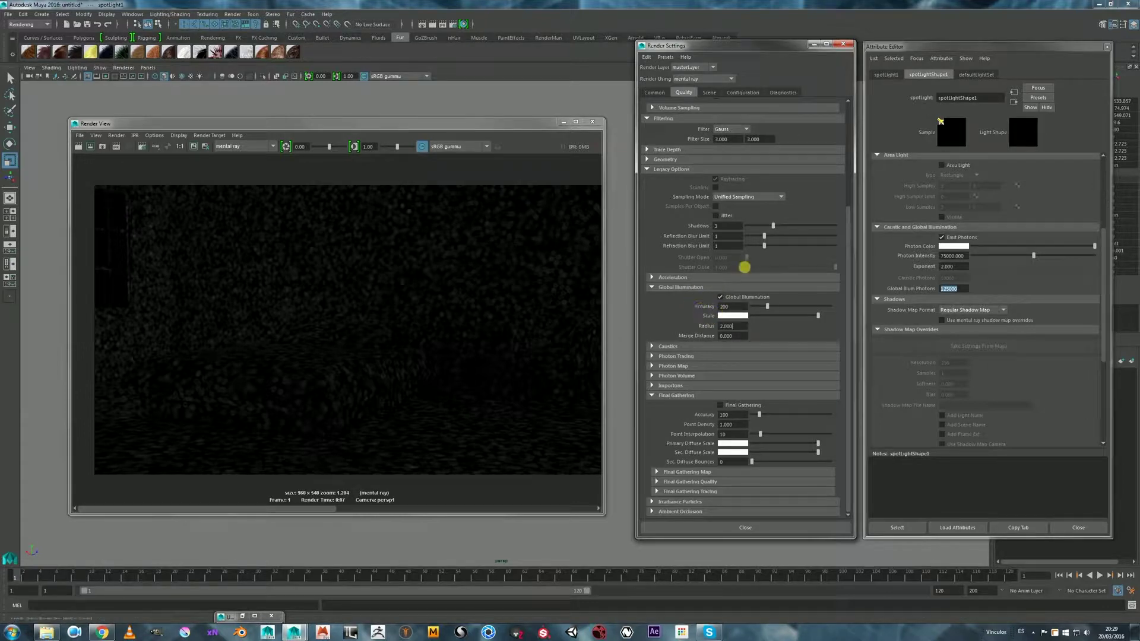
drag(722, 46, 717, 38)
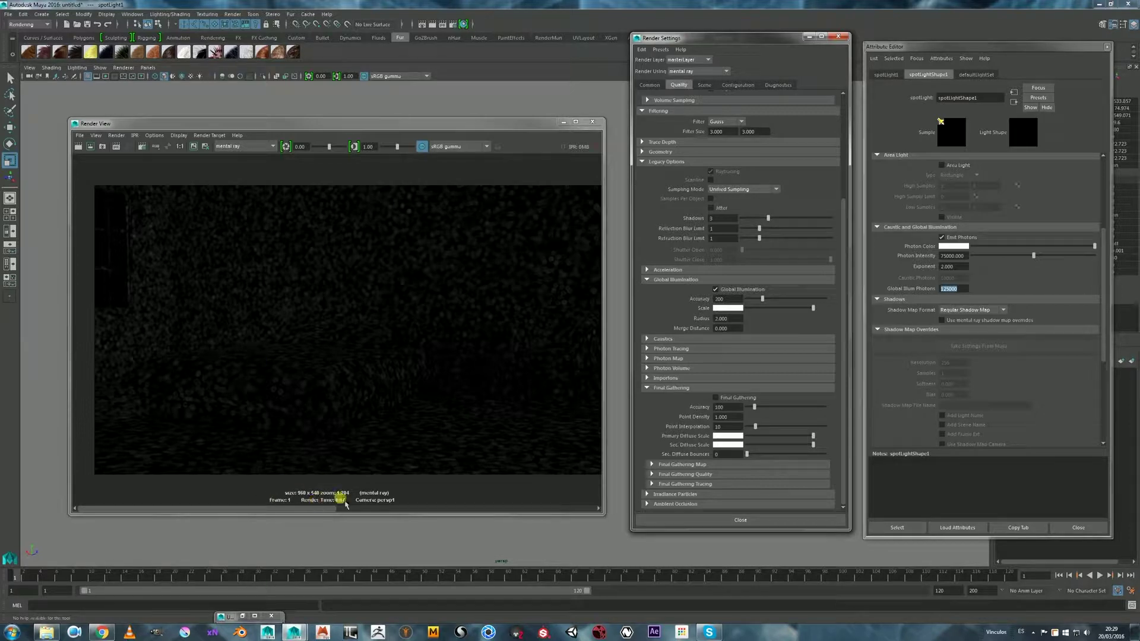
drag(481, 127, 475, 113)
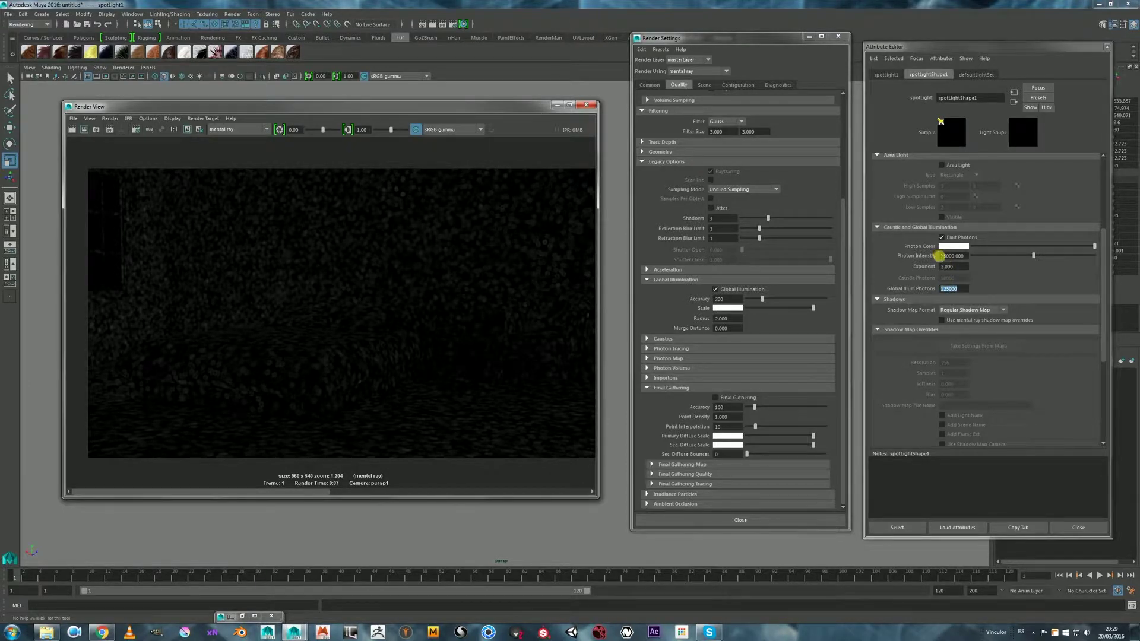
- Re-render the room with the spot light's photon intensity set to 200000 and its global illumination photons set to 5000000
drag(940, 256, 948, 256)
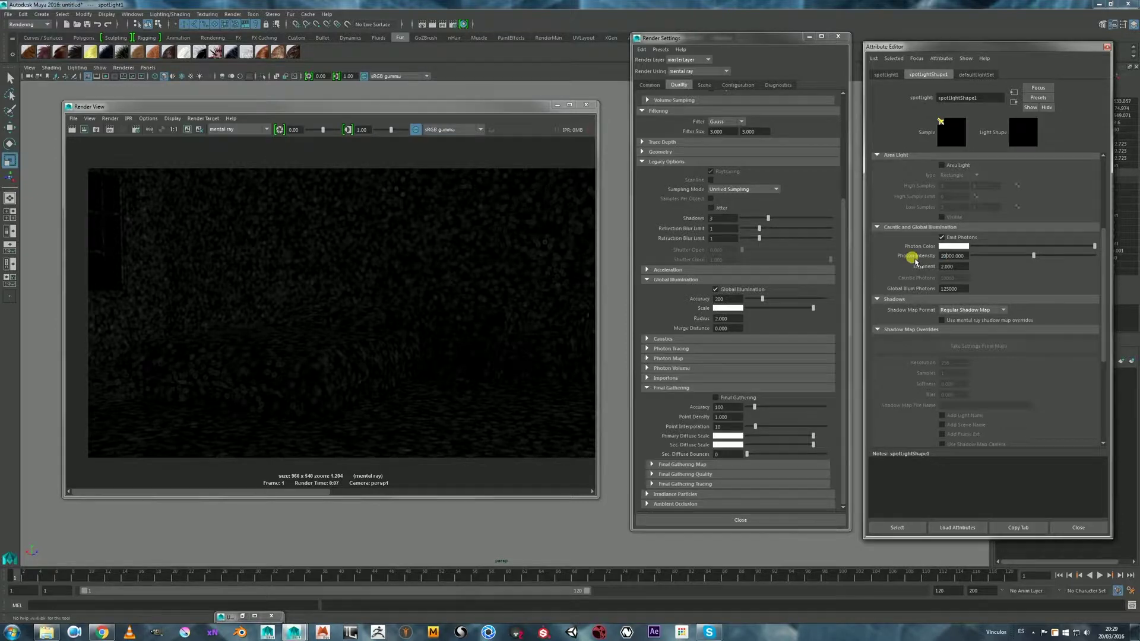
key(Return)
click(953, 257)
click(951, 289)
drag(952, 291, 936, 288)
drag(959, 291, 921, 294)
click(65, 131)
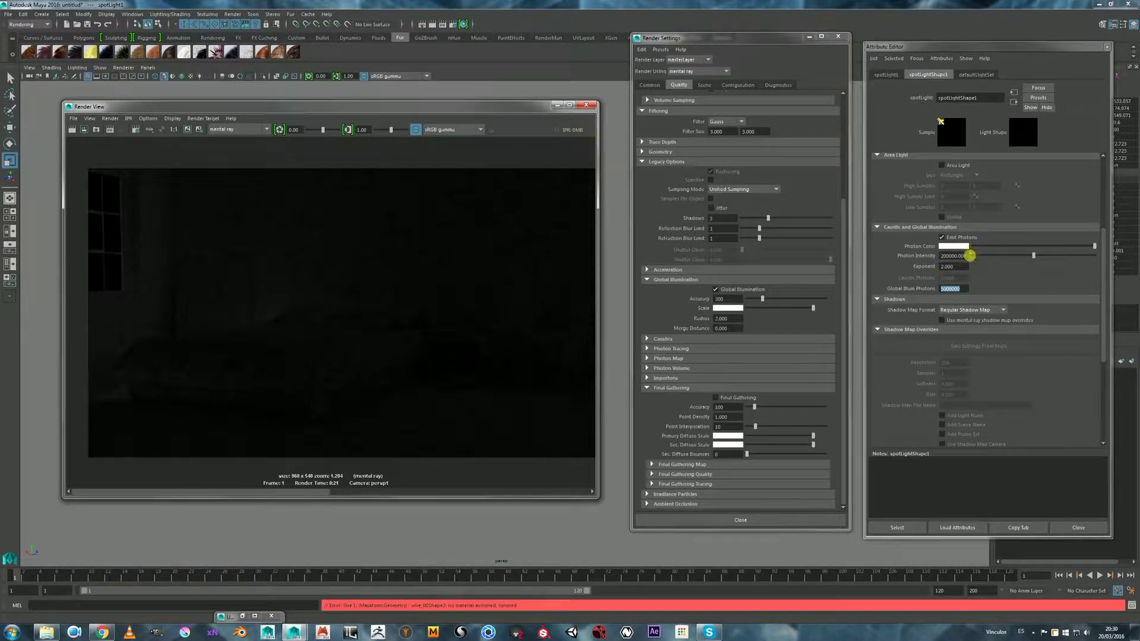
- Set the spot light's photon intensity to 25000000 and re-render the room
click(952, 259)
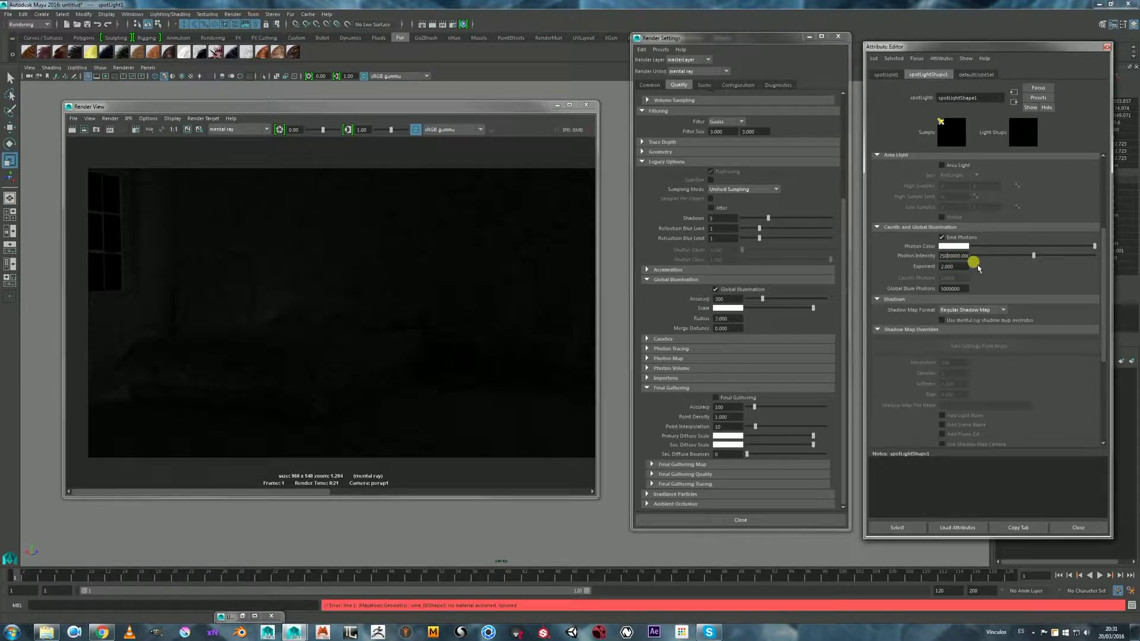
text(25000000)
key(Return)
click(71, 130)
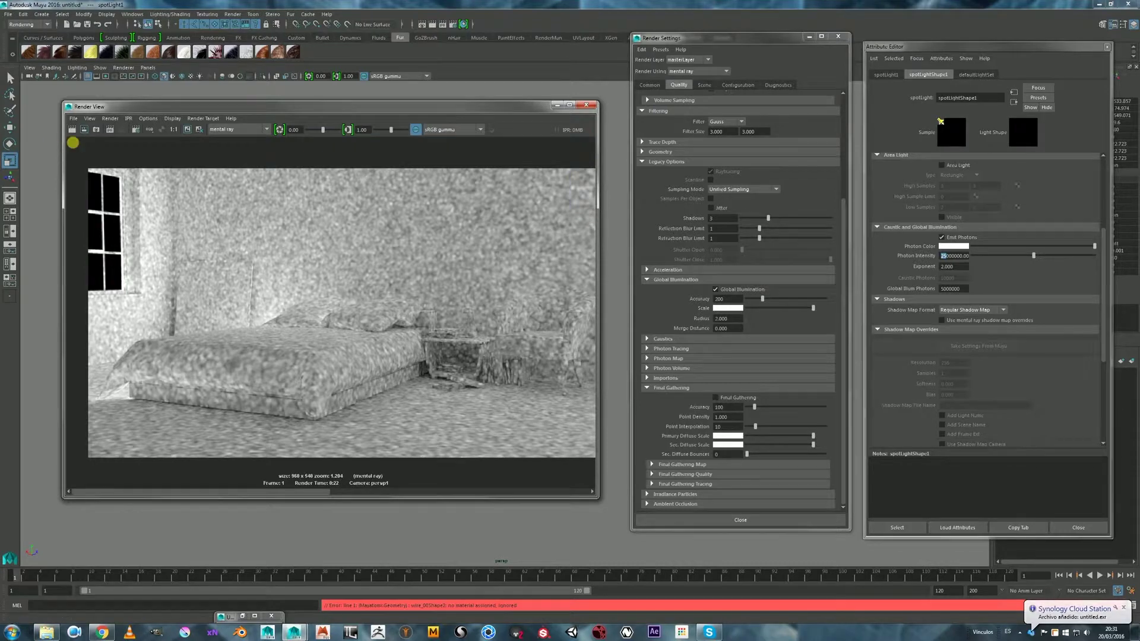
- Compare the new render with the spot light's photon intensity and exponent values
drag(382, 107, 373, 102)
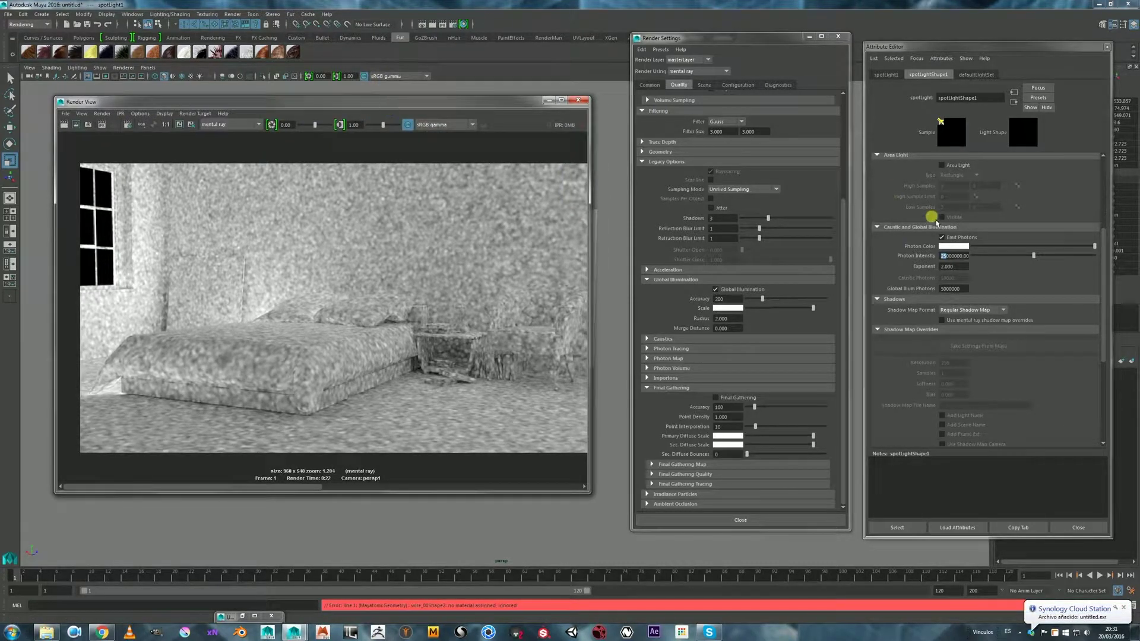
click(949, 259)
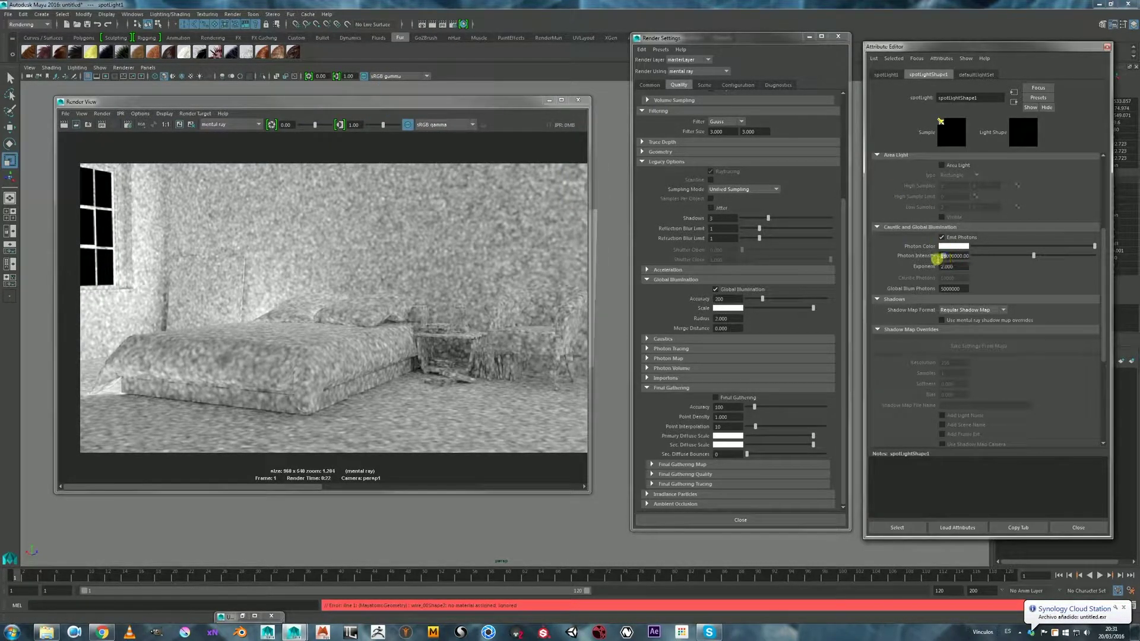
drag(944, 259, 953, 255)
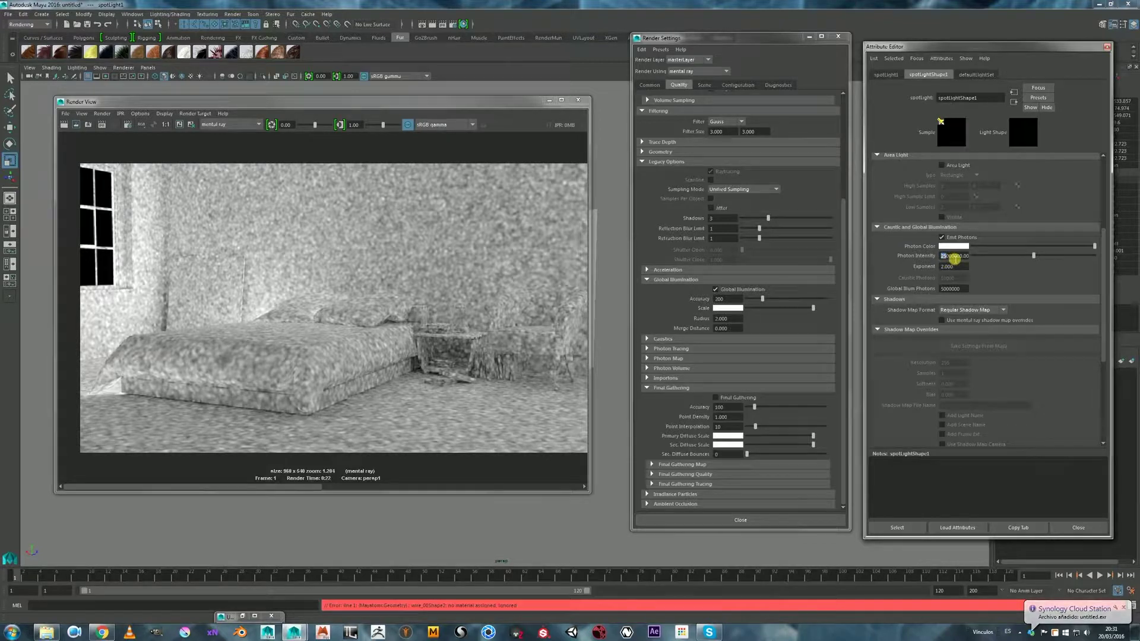
drag(326, 106, 318, 102)
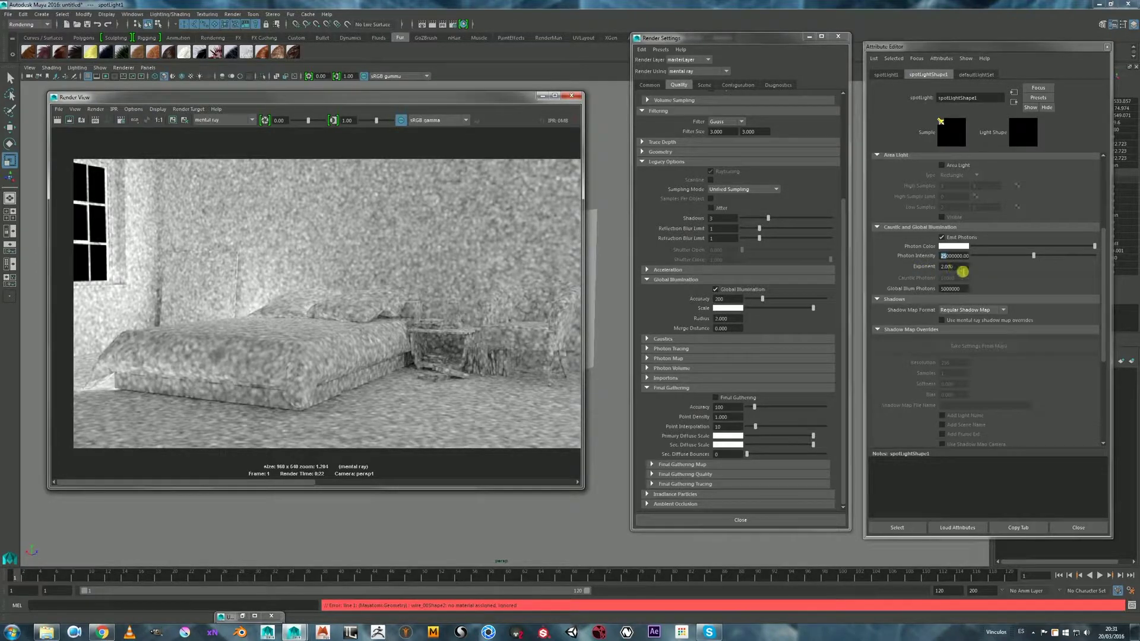
drag(957, 267, 944, 266)
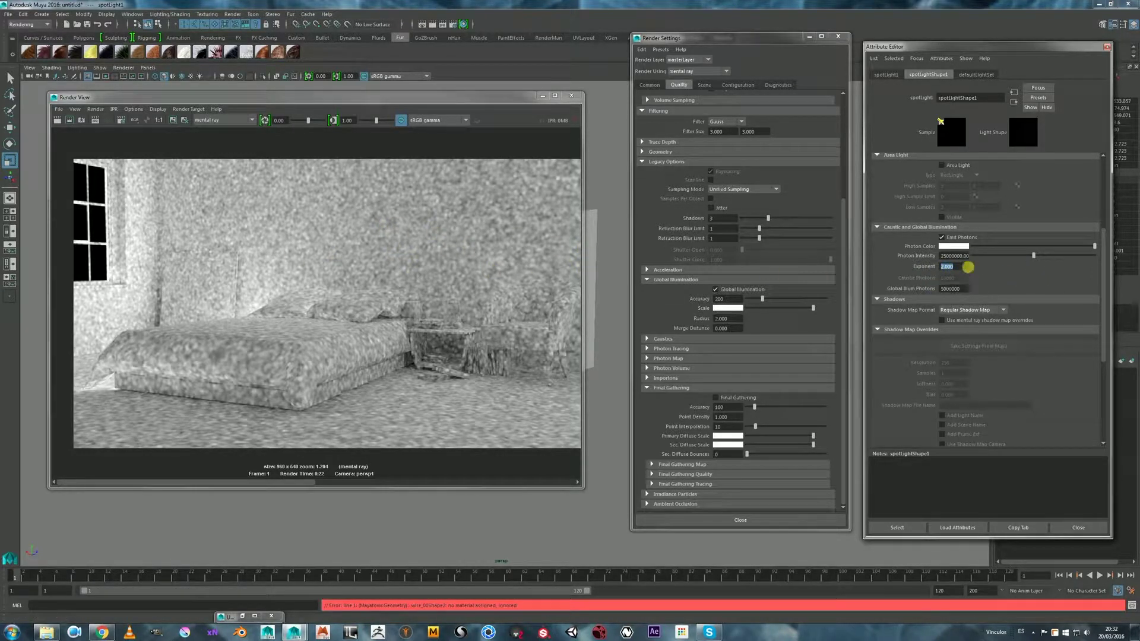
- Raise the spot light's photon exponent slightly above 2 and re-render the room
click(944, 266)
drag(946, 47, 941, 45)
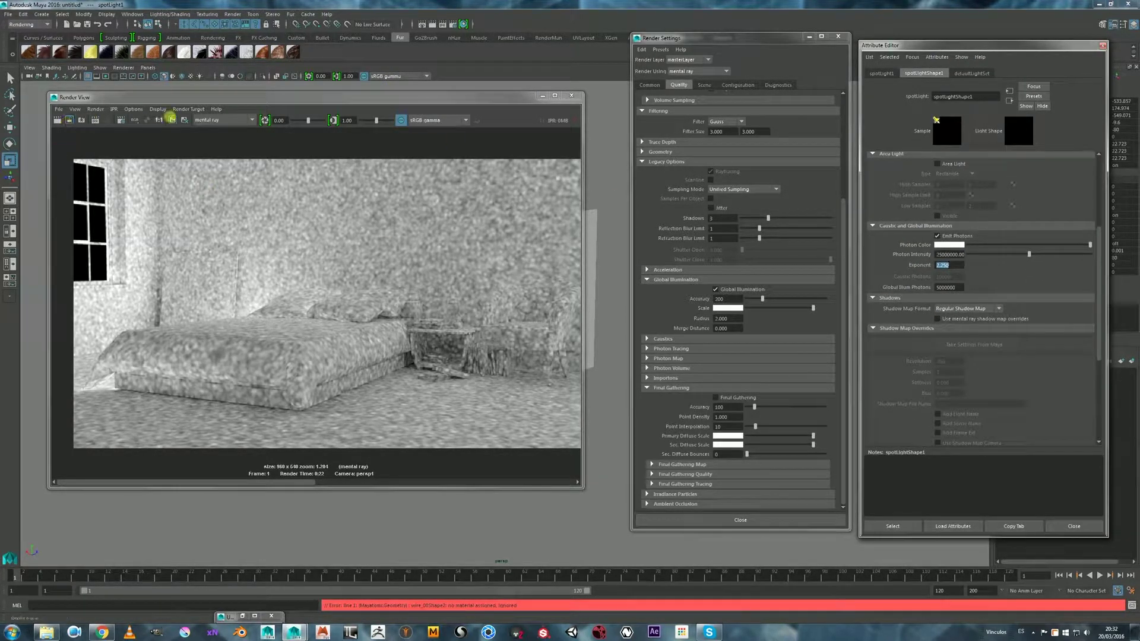
click(173, 120)
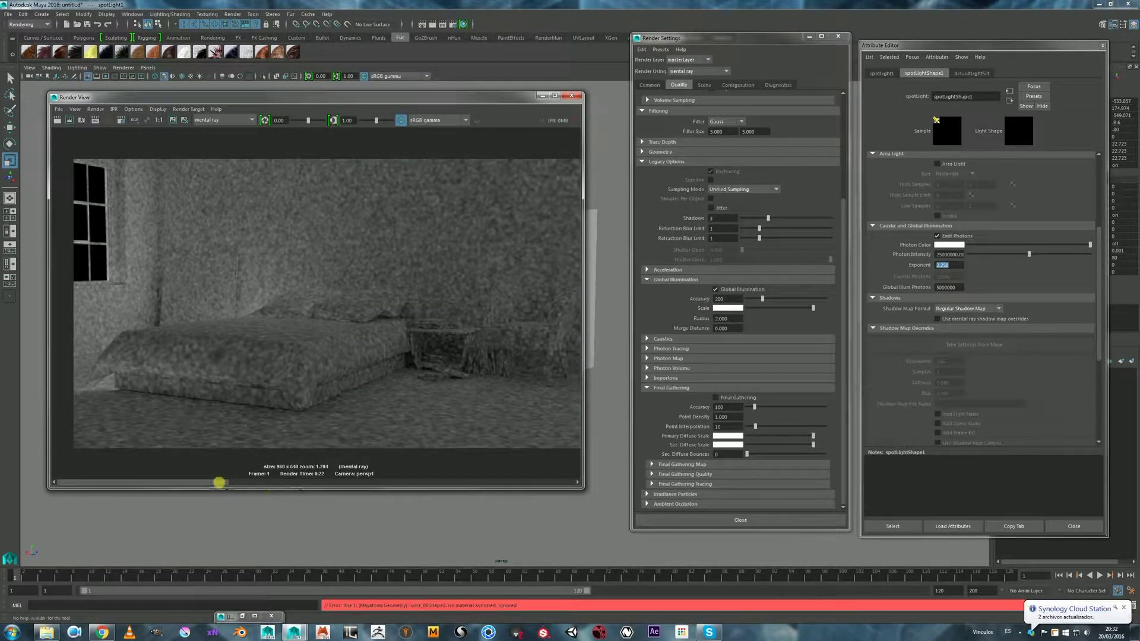
- Set the spot light's photon exponent to 1.5 and re-render the room
drag(222, 487, 190, 473)
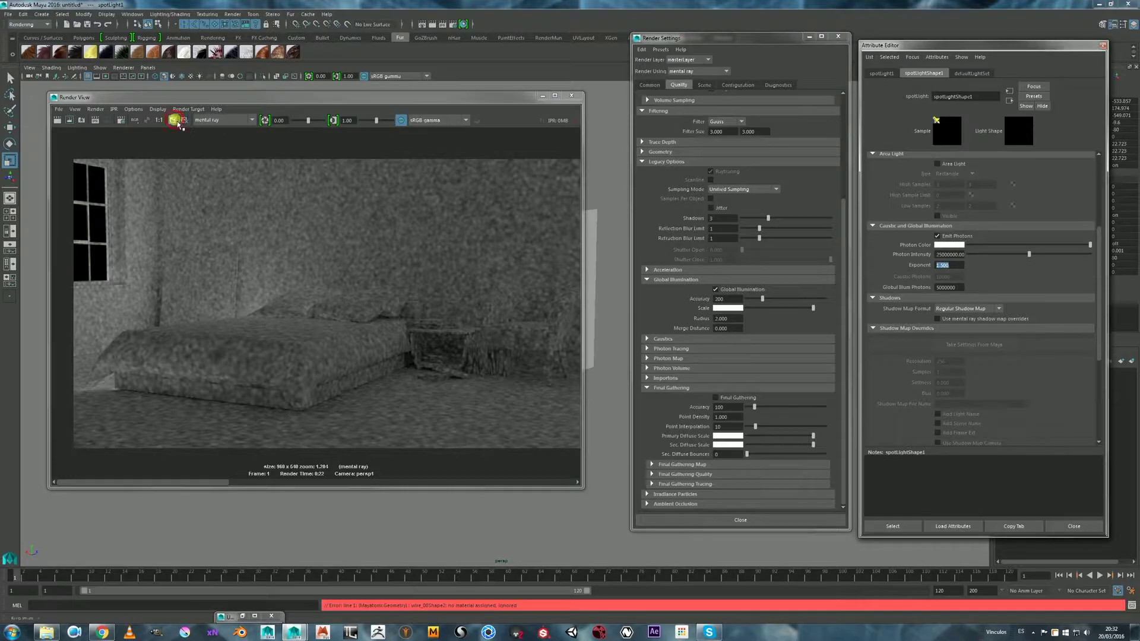
click(80, 122)
click(57, 120)
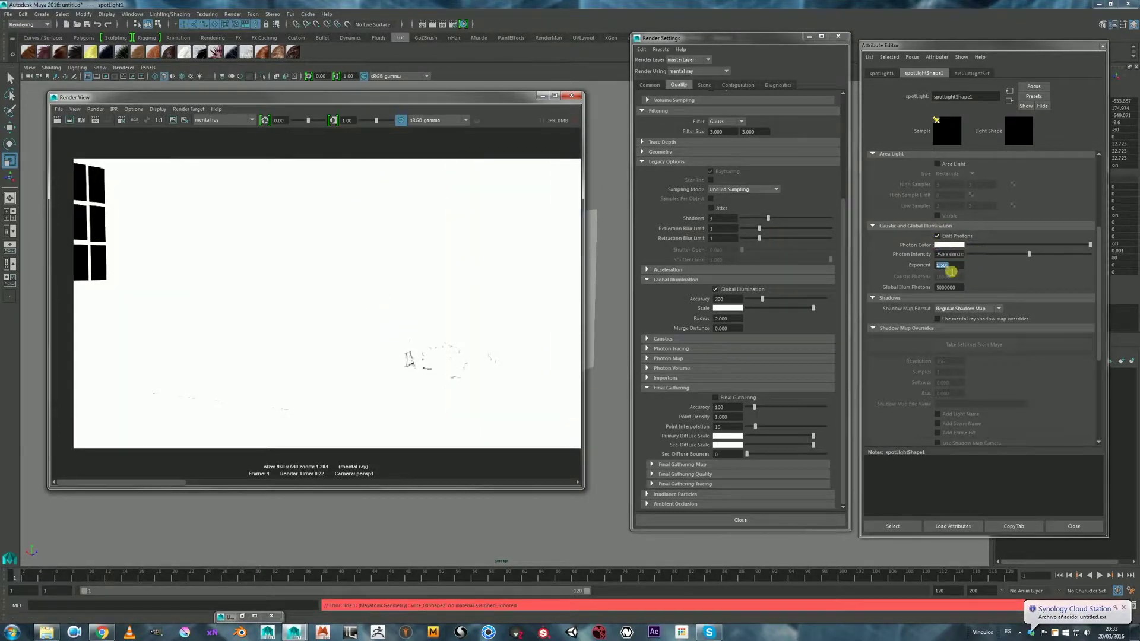
- Set the spot light's photon exponent to 1.99 and re-render the room
text(2)
key(Return)
text(1)
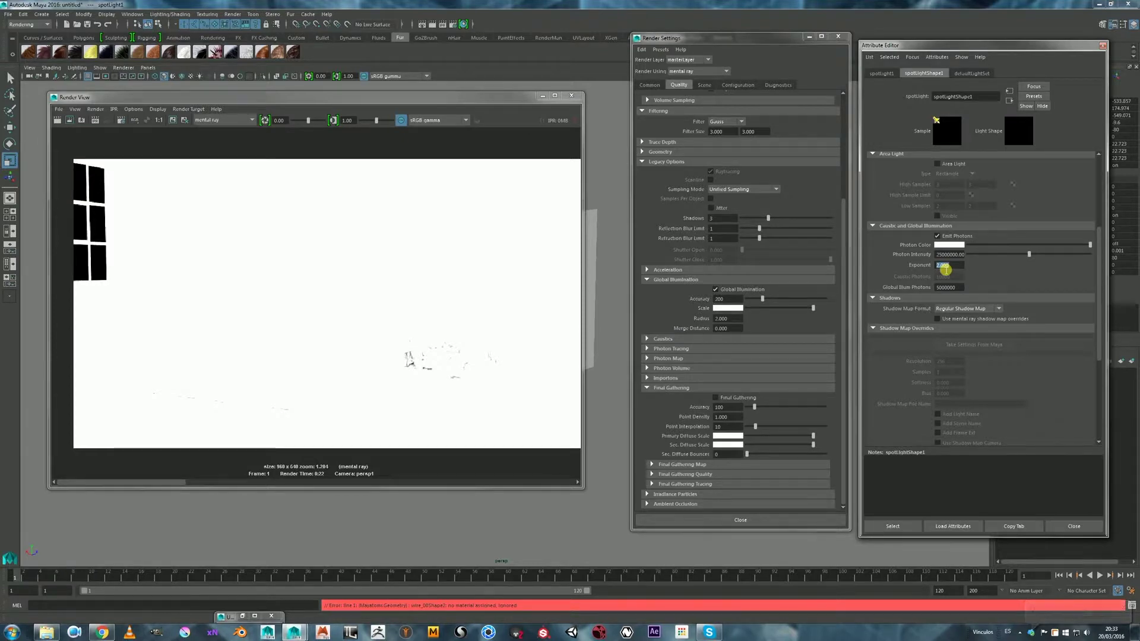
text(.8)
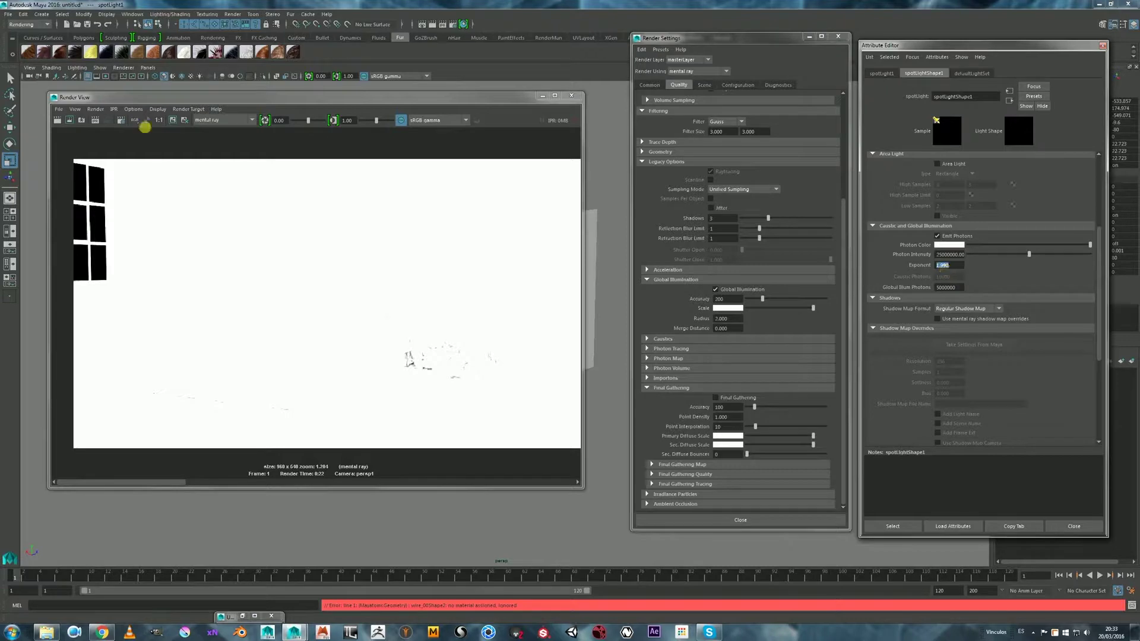
click(114, 119)
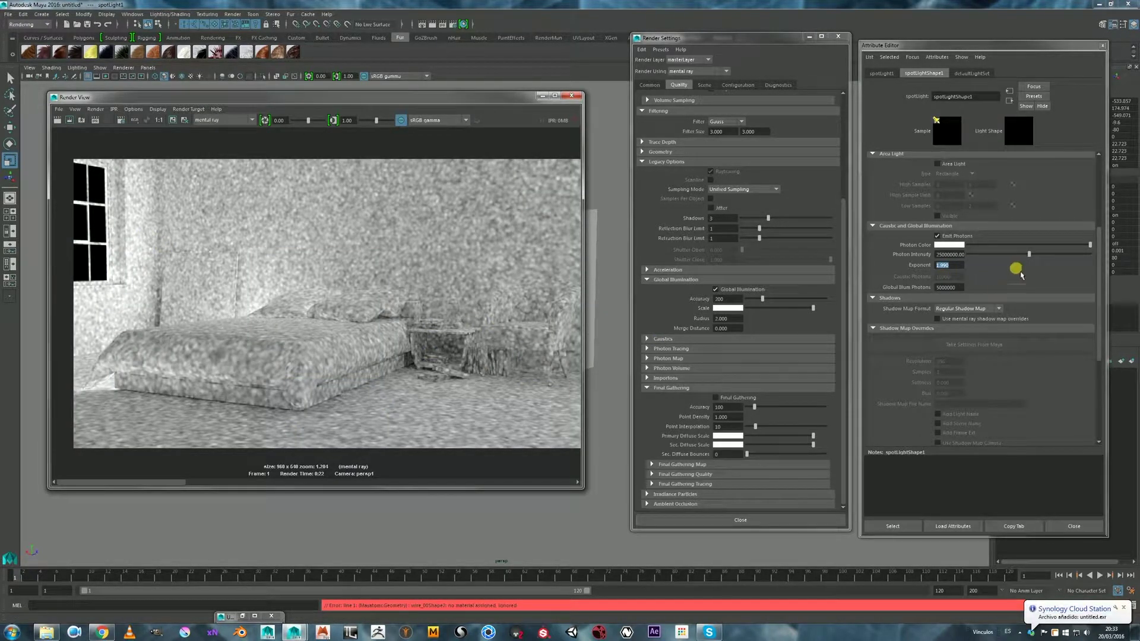
- Set the spot light's global illumination photons to 15000000 and re-render the room
click(958, 268)
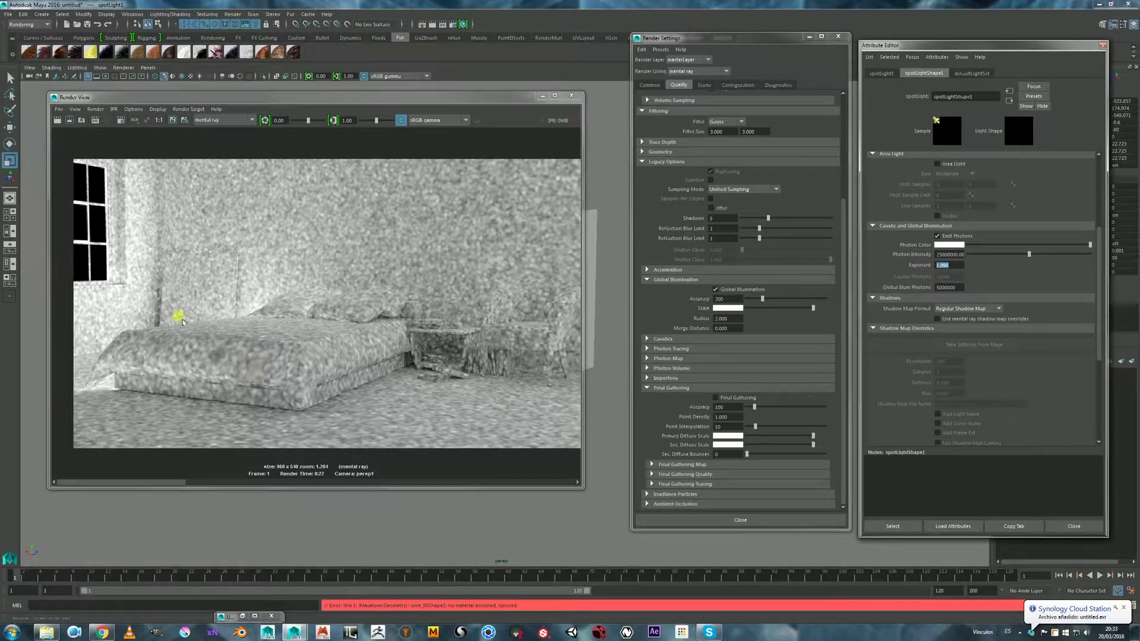
click(174, 264)
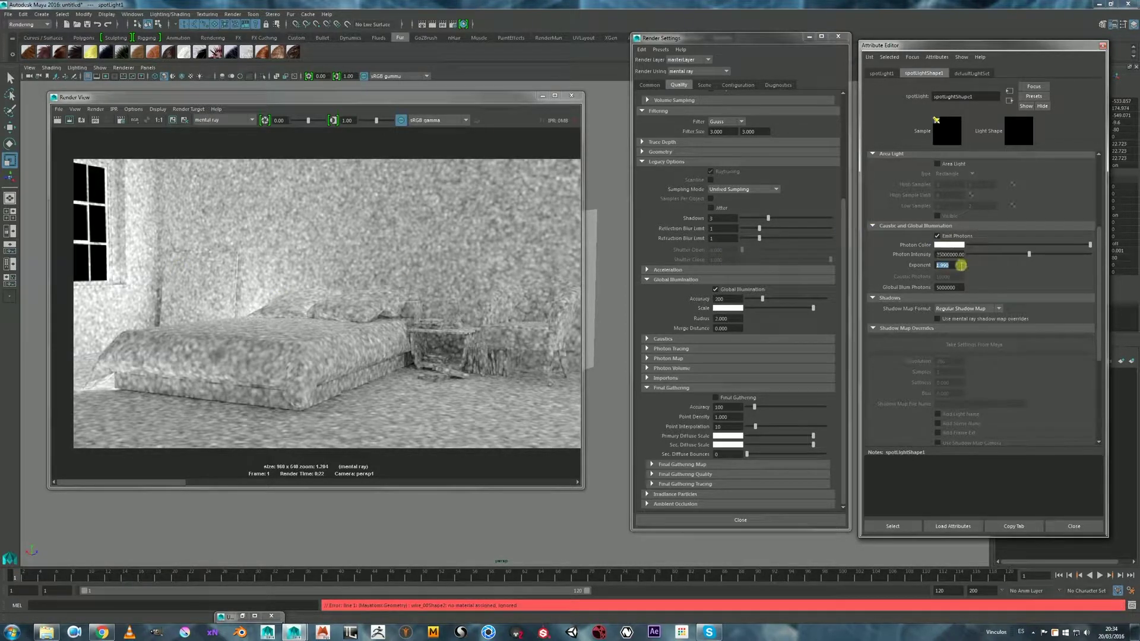
drag(152, 481, 100, 463)
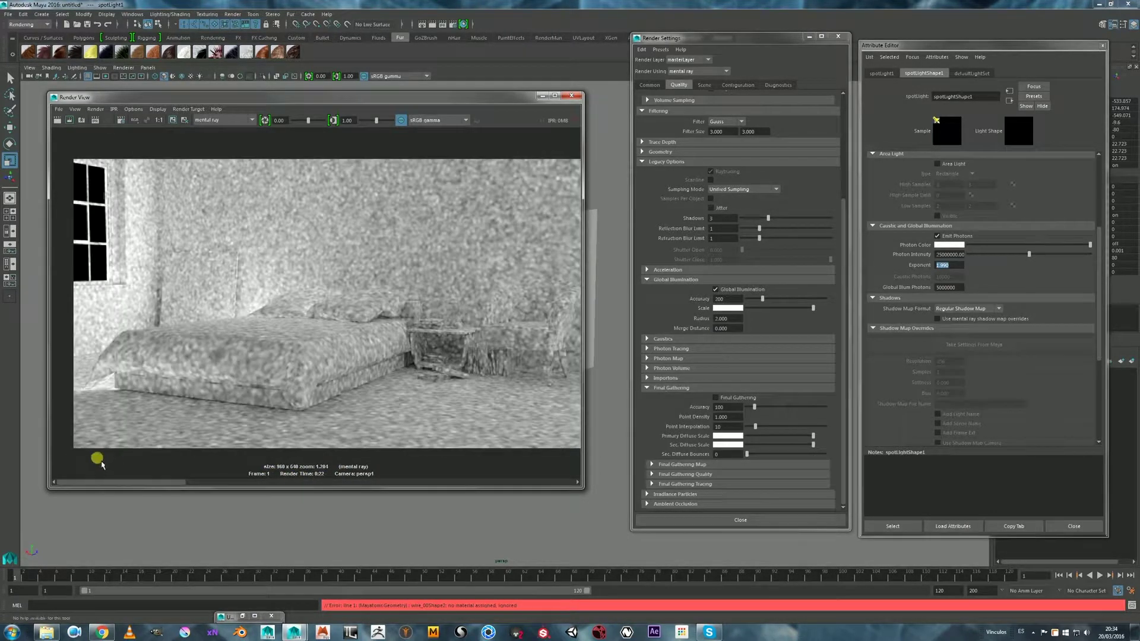
click(956, 268)
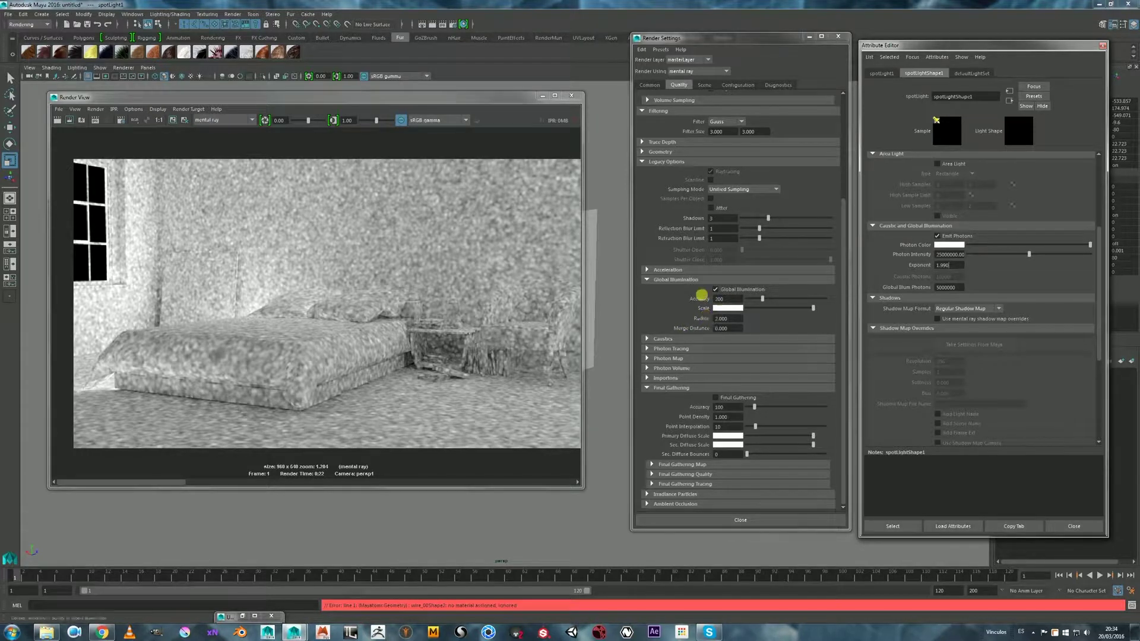
drag(400, 99, 389, 94)
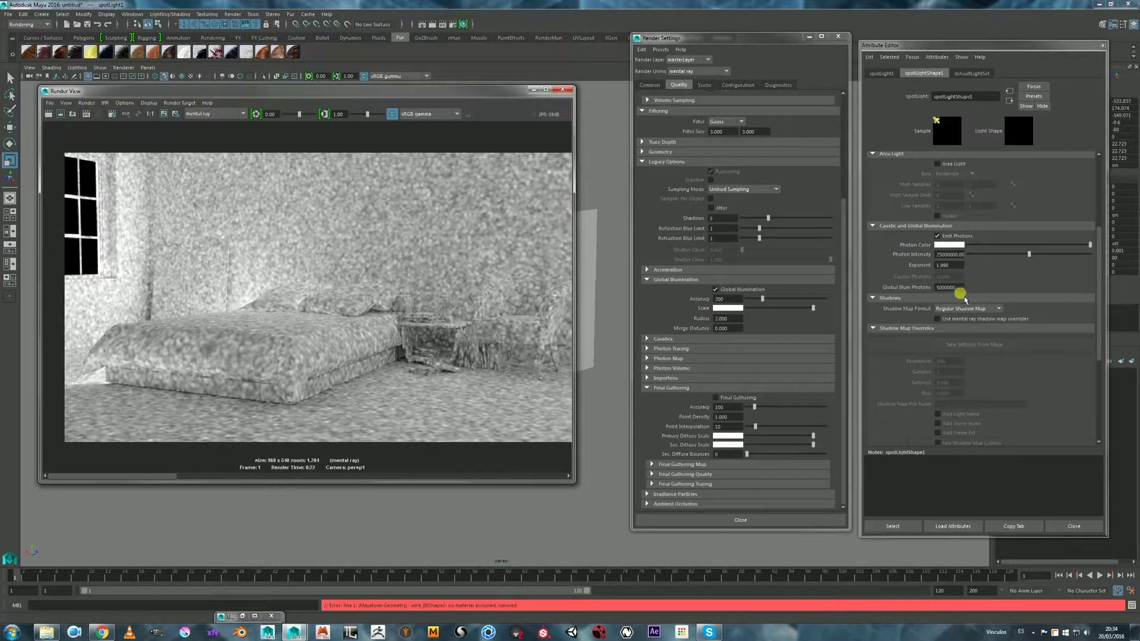
click(946, 288)
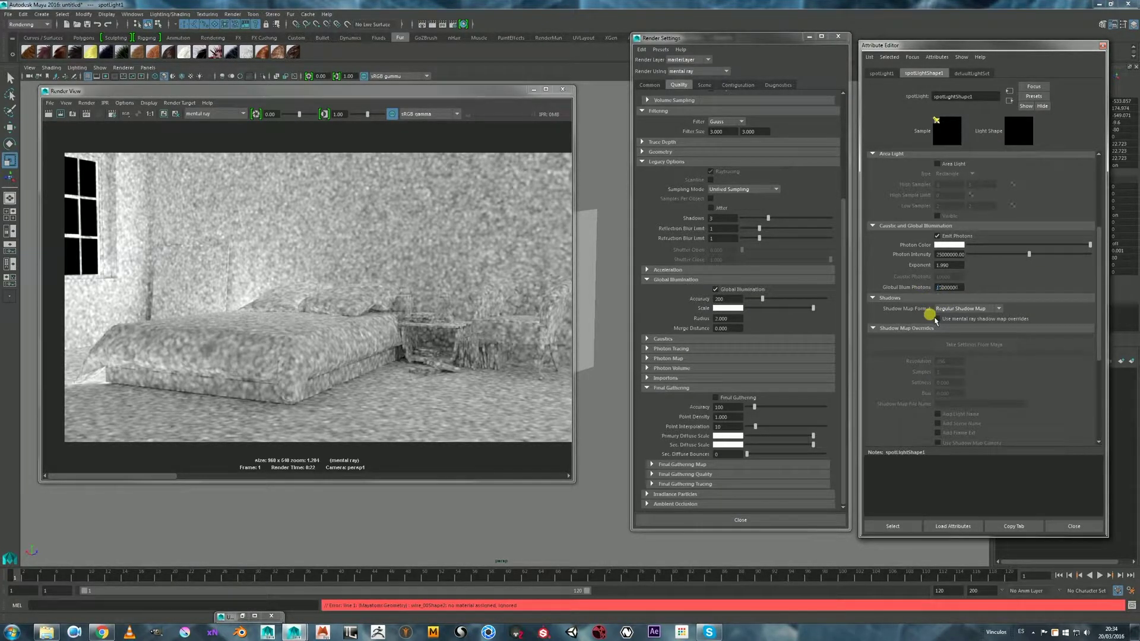
key(Return)
click(53, 126)
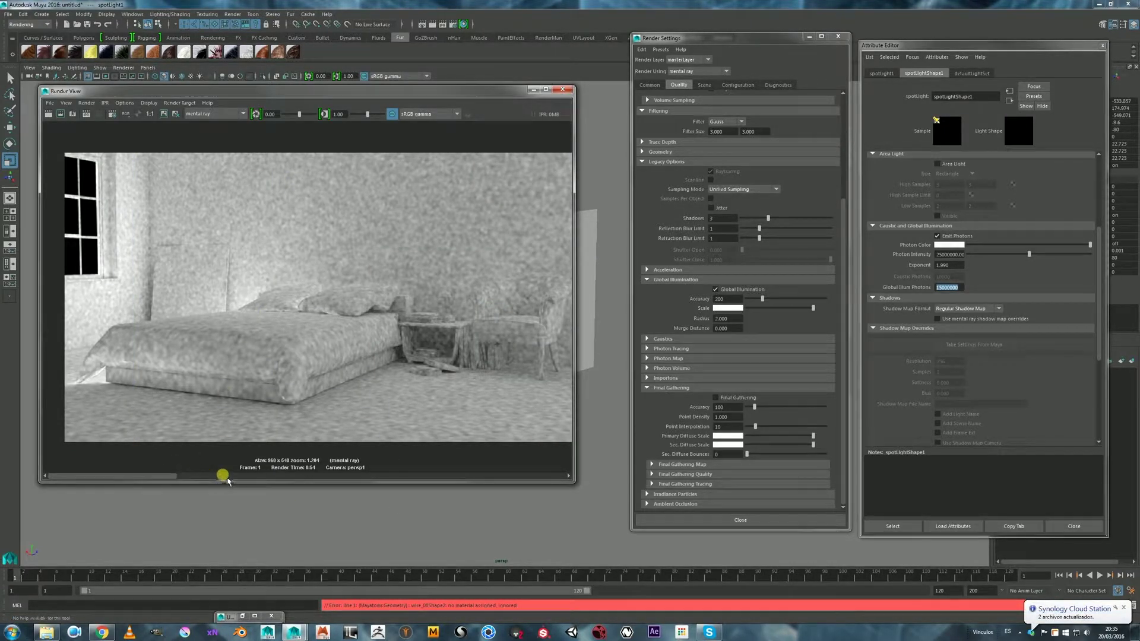
- Examine the new render's photon noise and render time
click(255, 475)
click(209, 476)
click(229, 475)
click(214, 475)
click(224, 475)
click(244, 475)
click(219, 476)
click(236, 475)
click(214, 475)
click(229, 476)
click(315, 470)
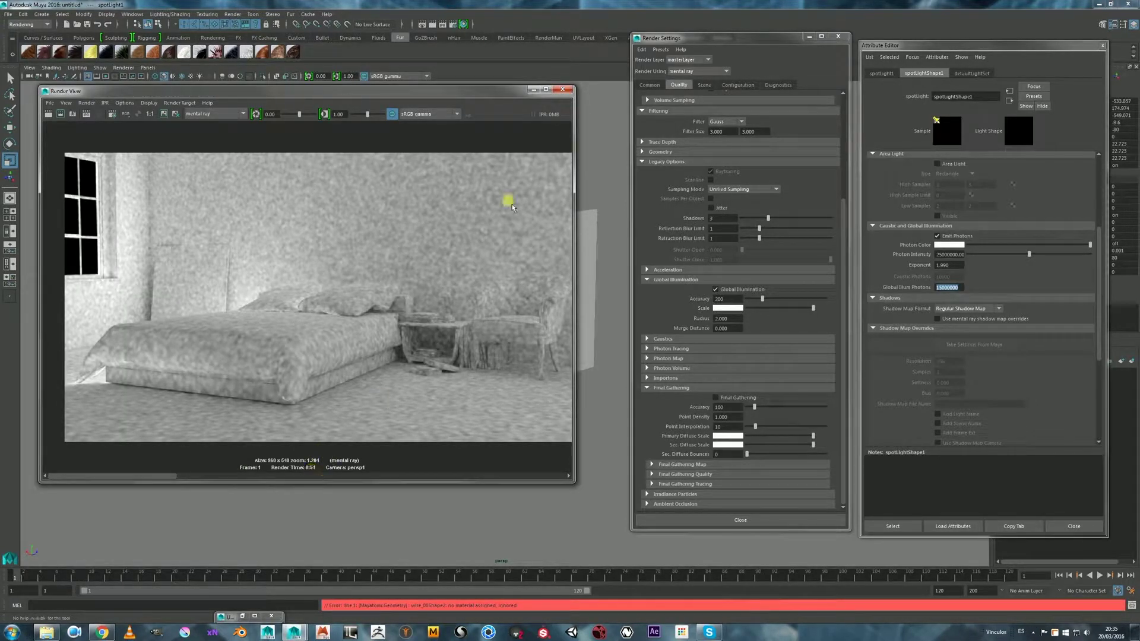
mouse_move(390, 94)
mouse_down()
mouse_move(388, 106)
mouse_move(384, 97)
mouse_up()
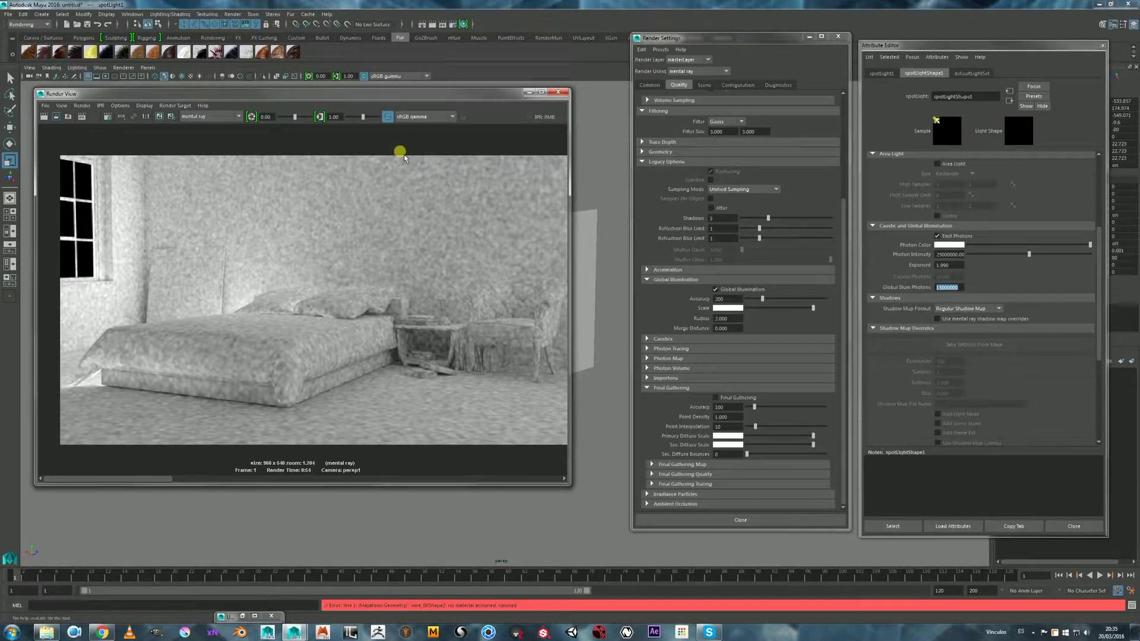
drag(360, 99, 354, 100)
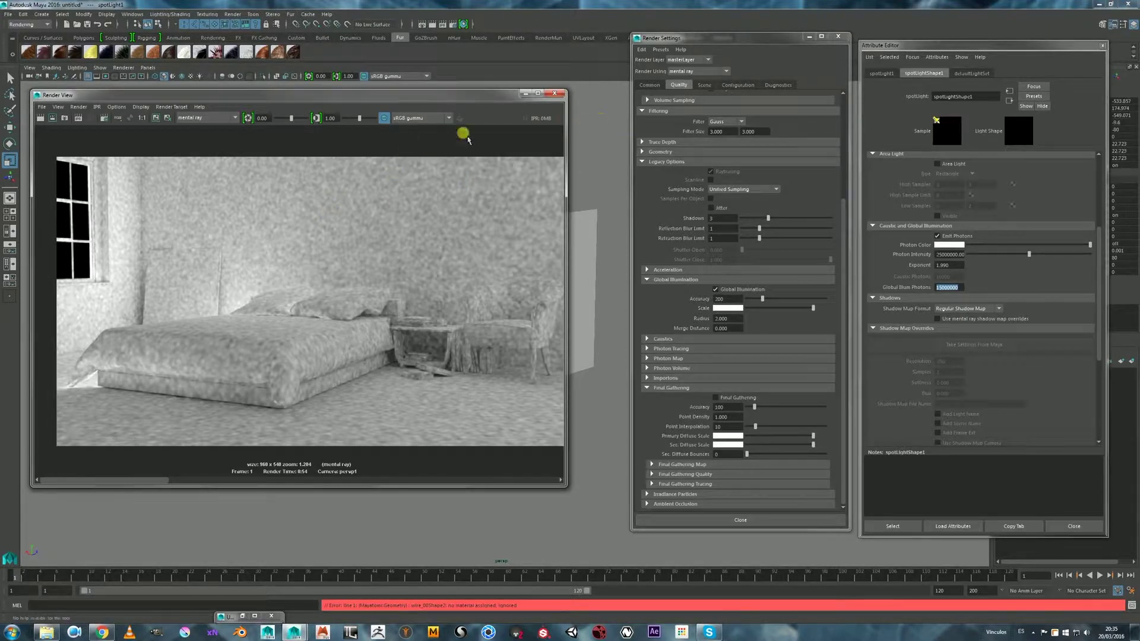
mouse_move(432, 97)
mouse_down()
mouse_move(419, 95)
mouse_move(430, 93)
mouse_up()
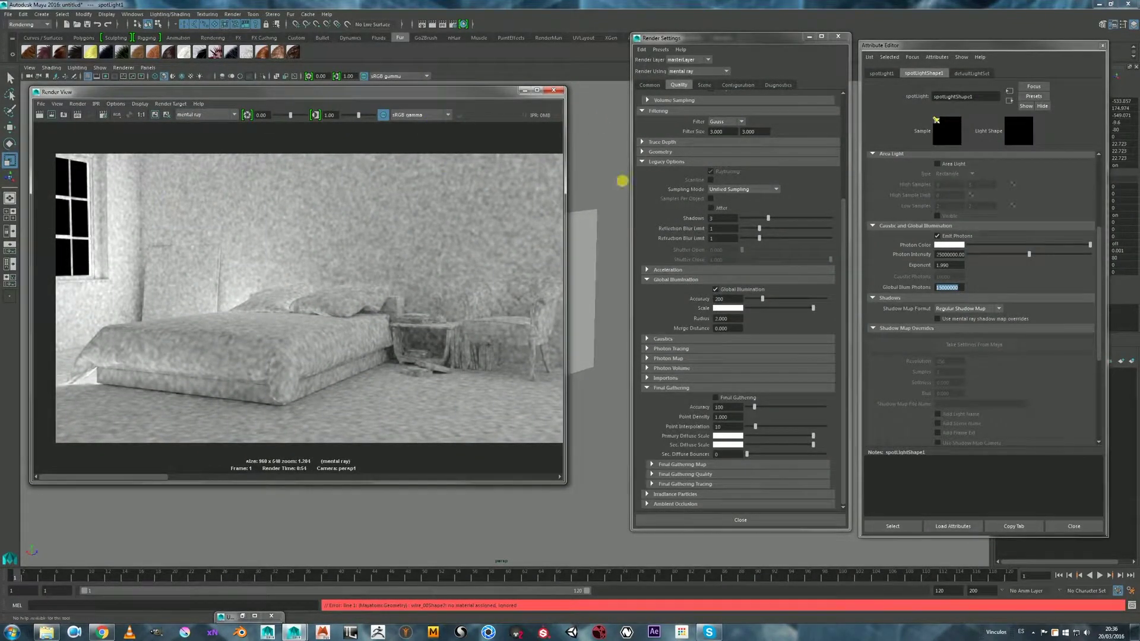
- Set the Global Illumination radius to 10 and its accuracy to 500 in the render quality settings
click(722, 320)
text(10)
key(Return)
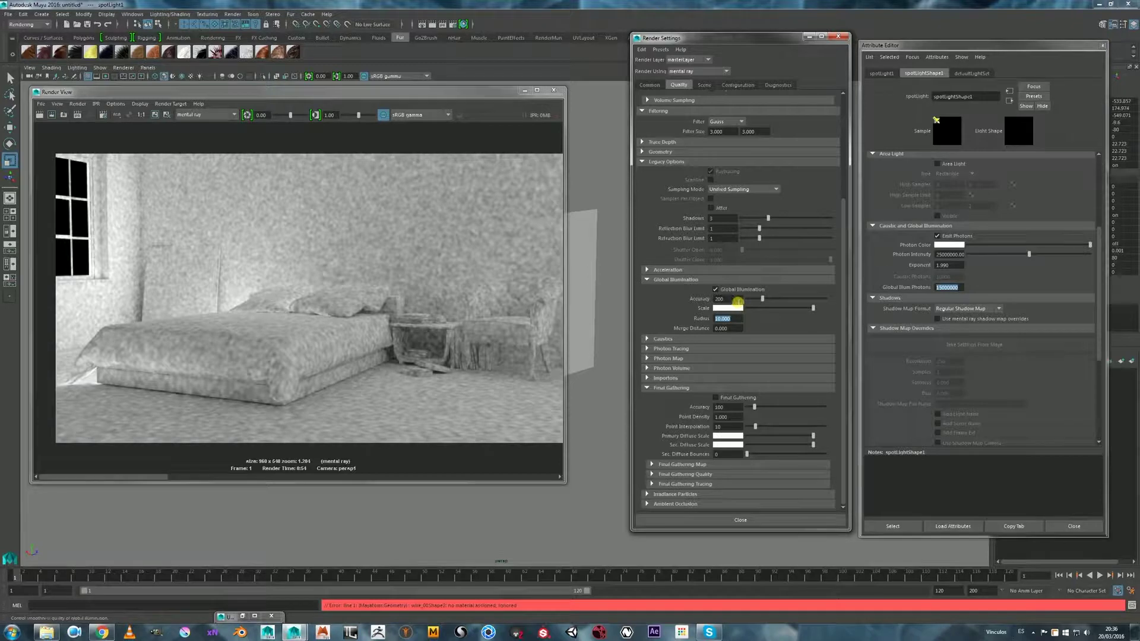
click(717, 299)
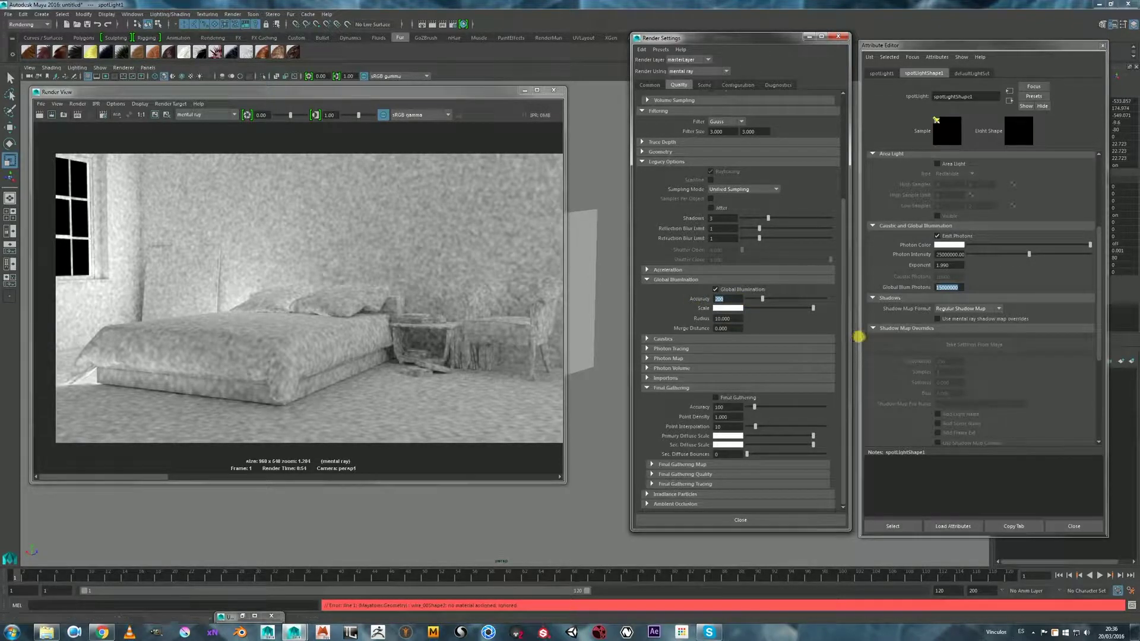
text(500)
click(736, 330)
drag(341, 93, 350, 96)
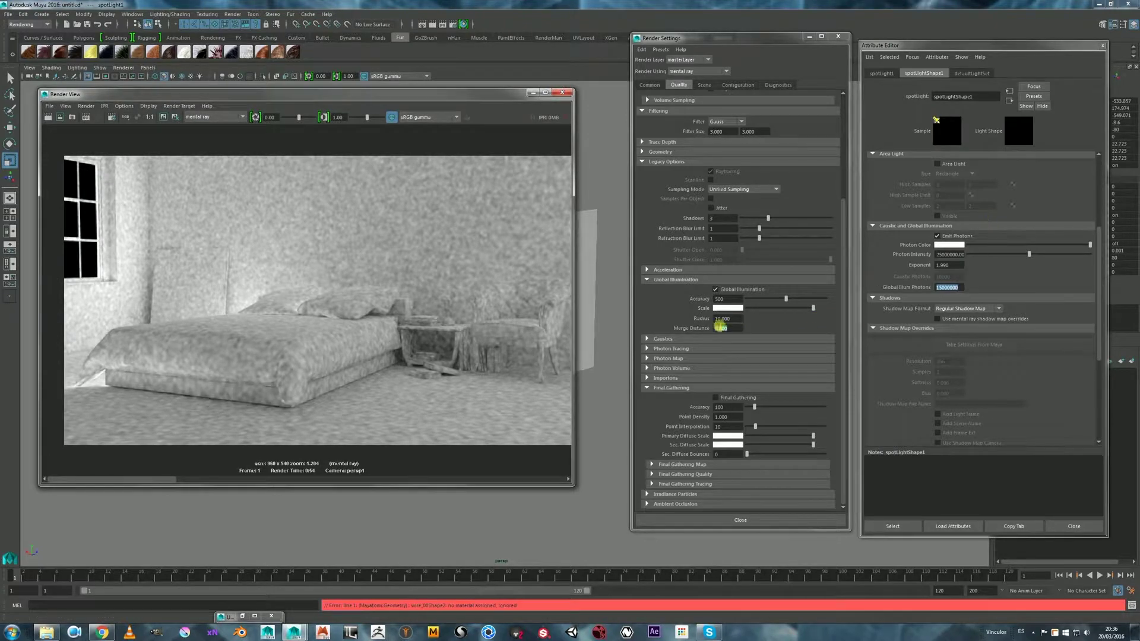
- Set the spot light's global illumination photons to 20000000 and re-render the room
click(733, 319)
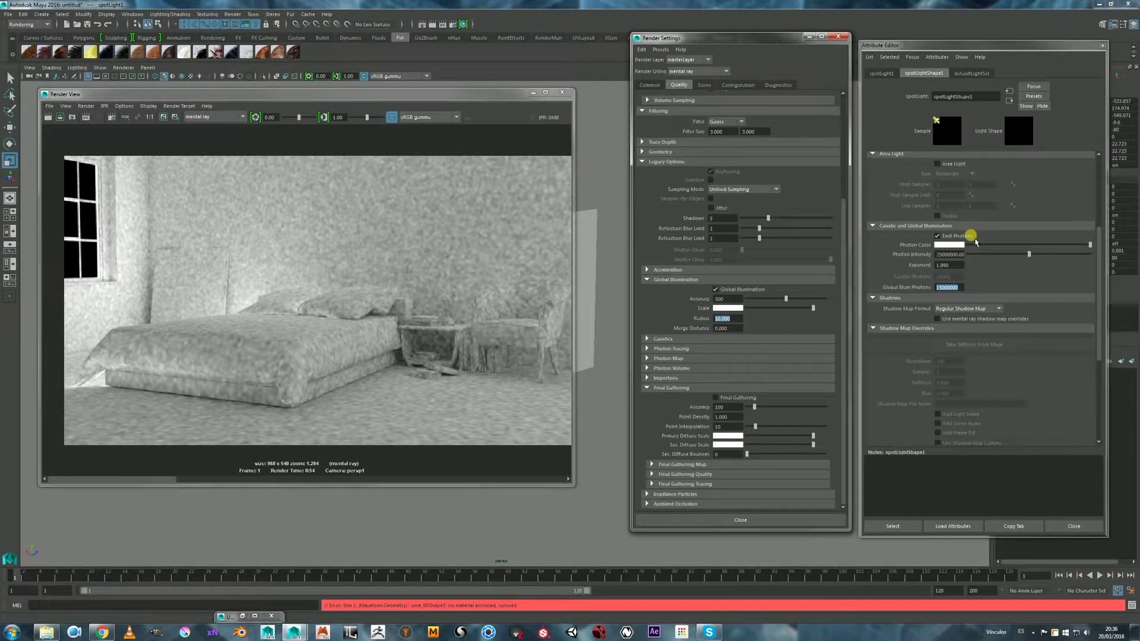
click(945, 289)
drag(945, 288, 898, 295)
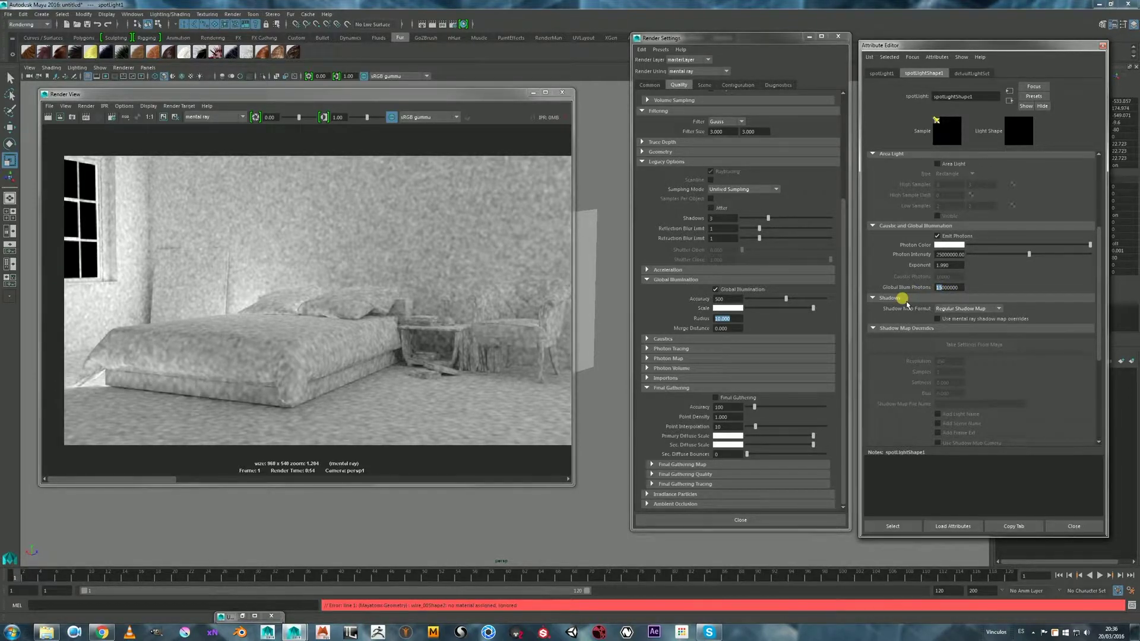
text(2)
key(Return)
click(50, 126)
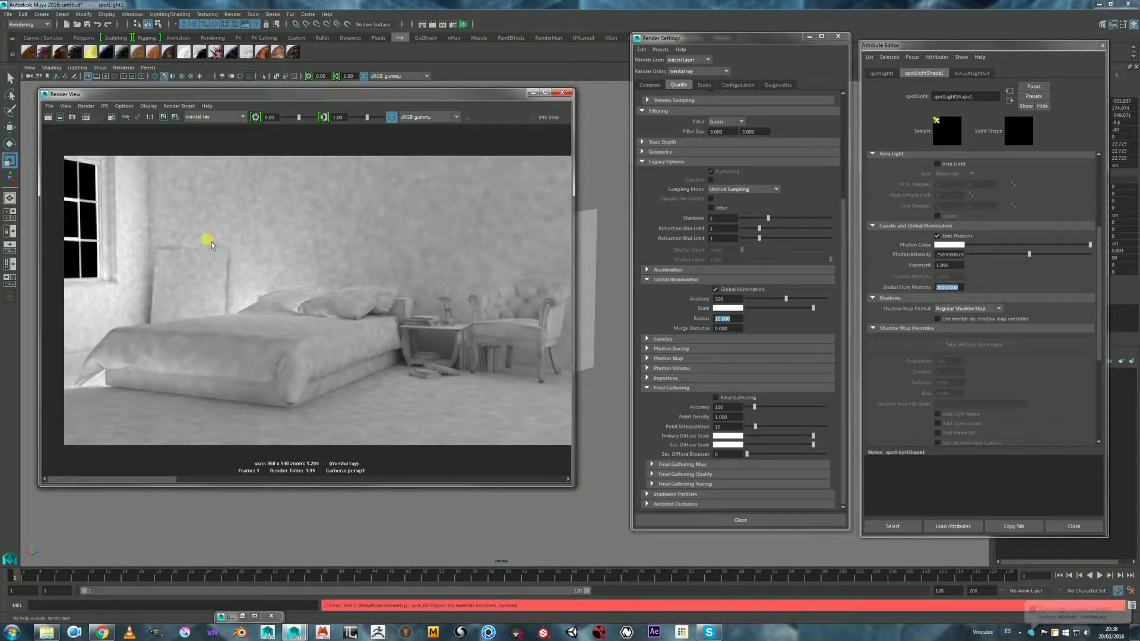
- Set the Global Illumination radius to 25 and its accuracy to 600 in the render quality settings
mouse_move(153, 480)
mouse_down()
mouse_move(216, 475)
mouse_move(142, 480)
mouse_up()
click(739, 318)
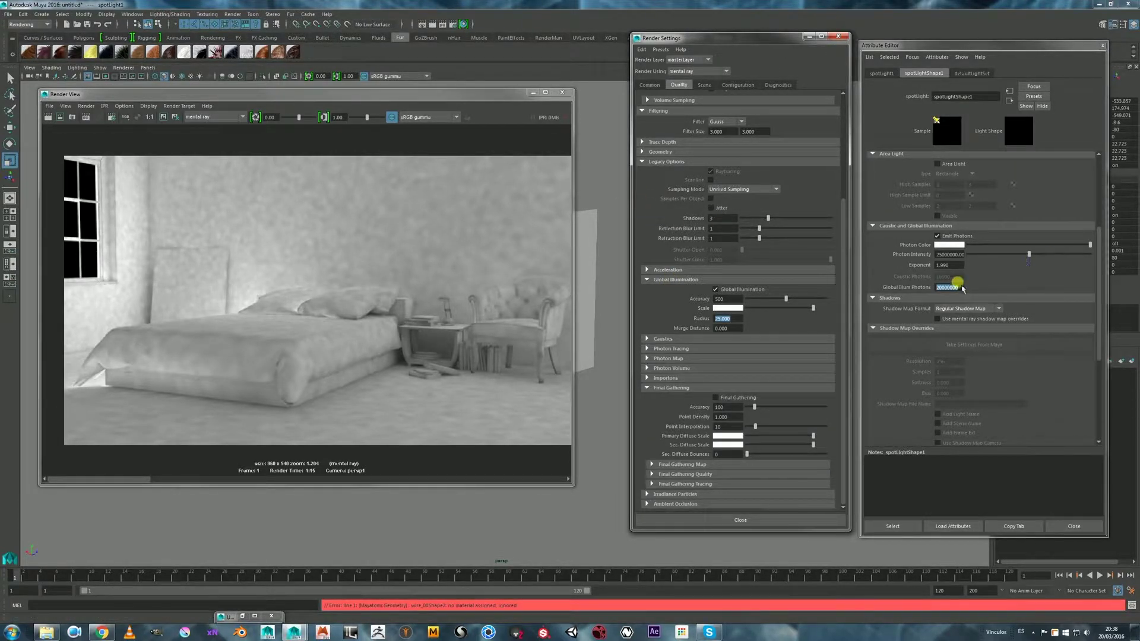
click(946, 288)
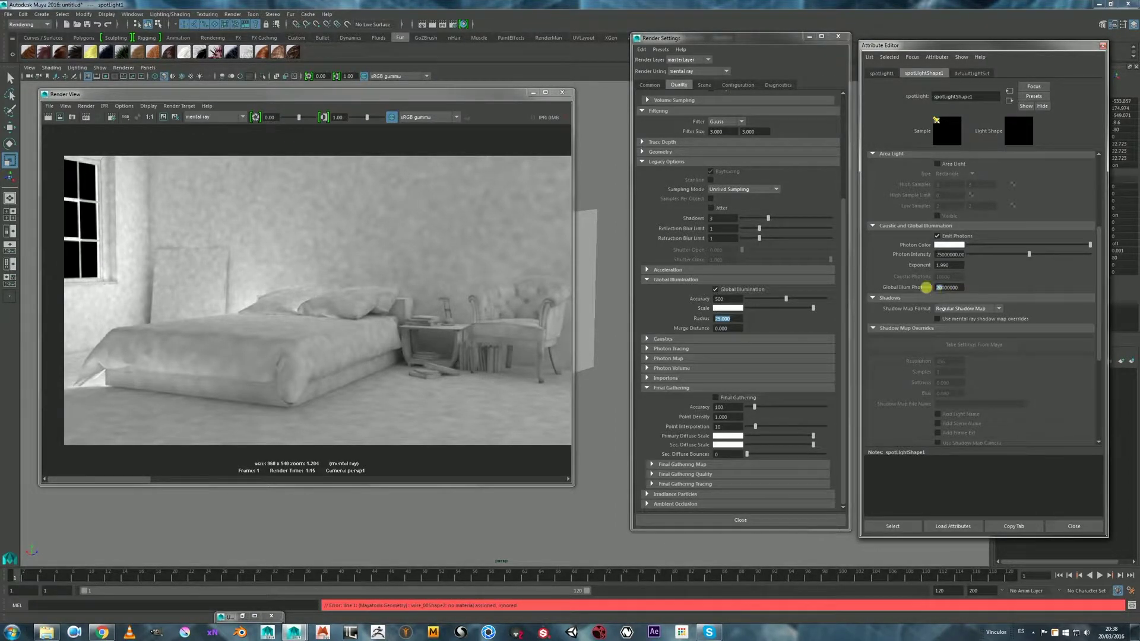
click(739, 299)
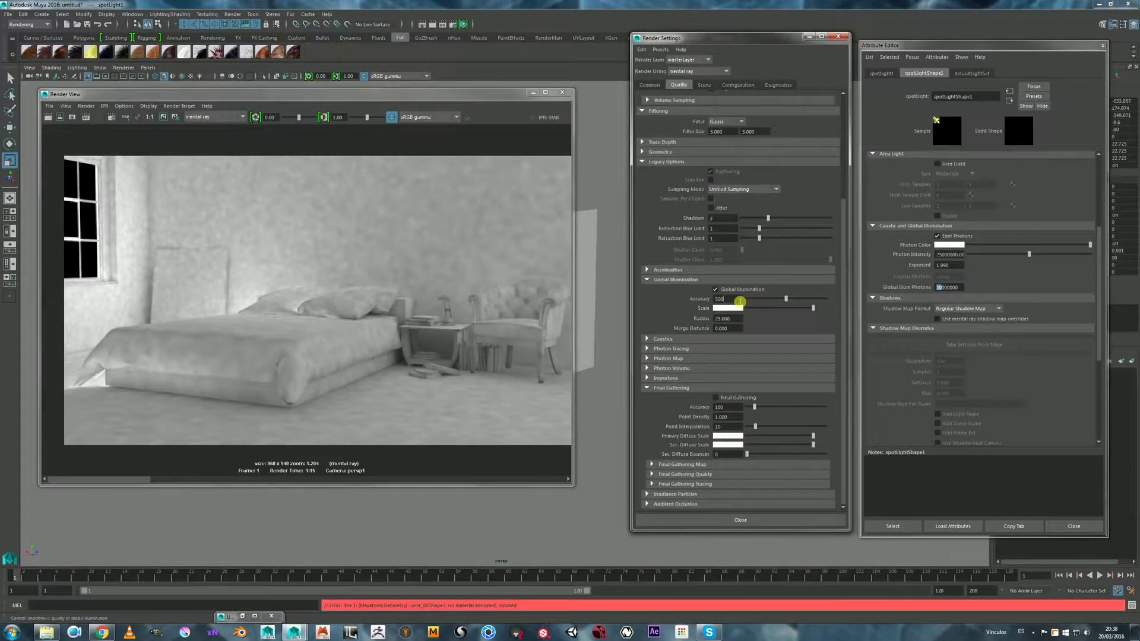
double_click(720, 299)
drag(451, 100, 446, 103)
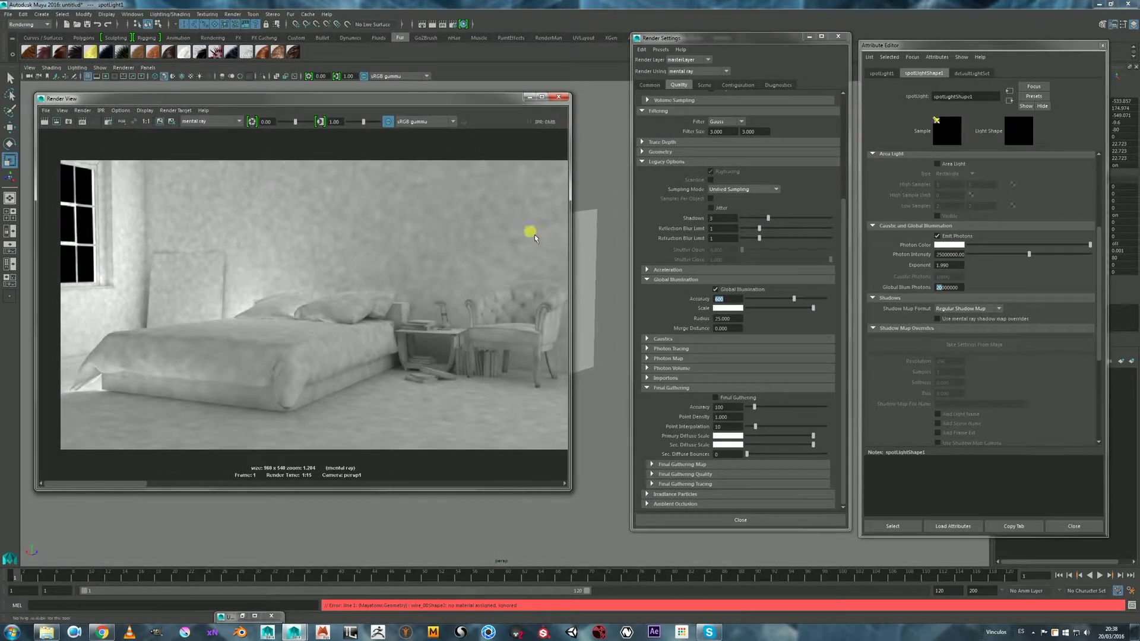
drag(355, 94, 352, 90)
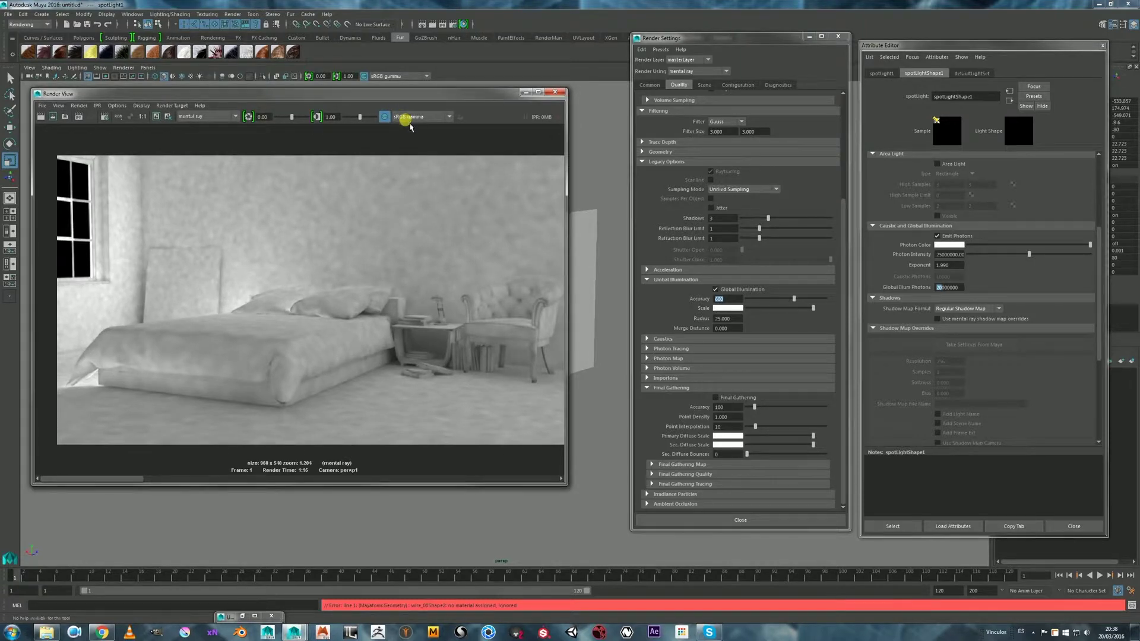
drag(316, 97, 323, 99)
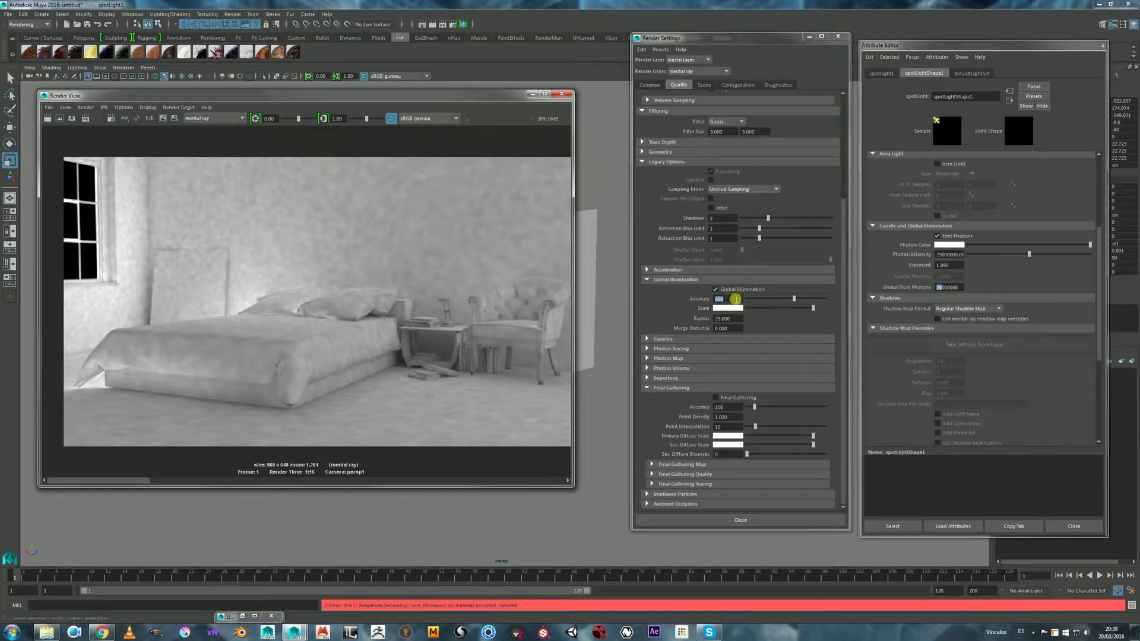
- Turn off Global Illumination for the render and hide the spot light outside the window
click(739, 290)
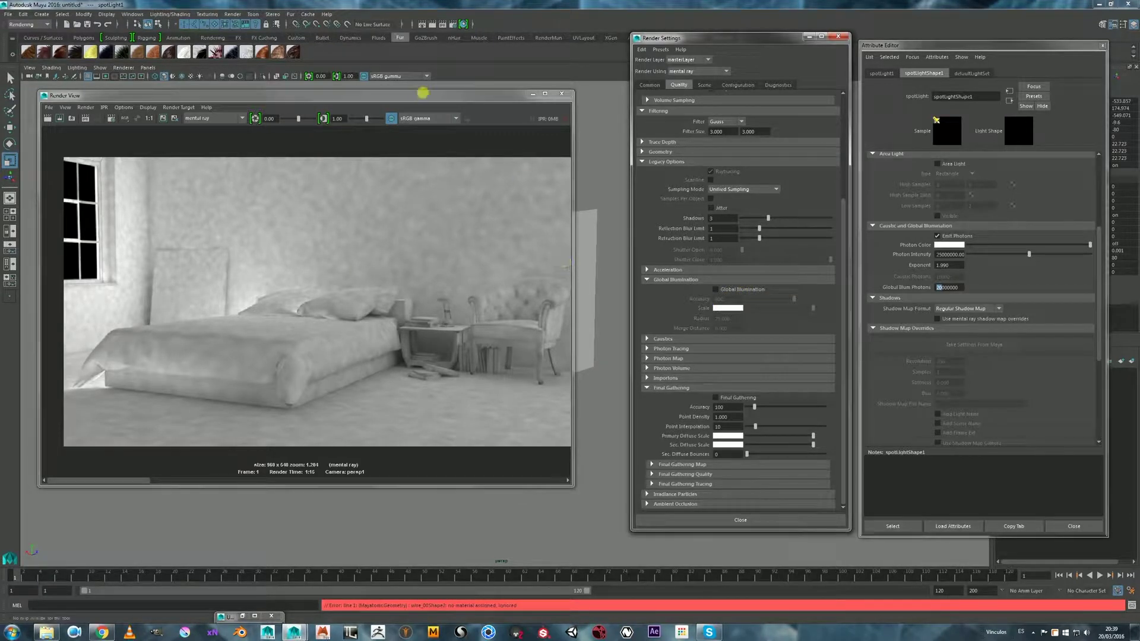
drag(408, 96, 872, 177)
alt+drag(372, 233, 350, 211)
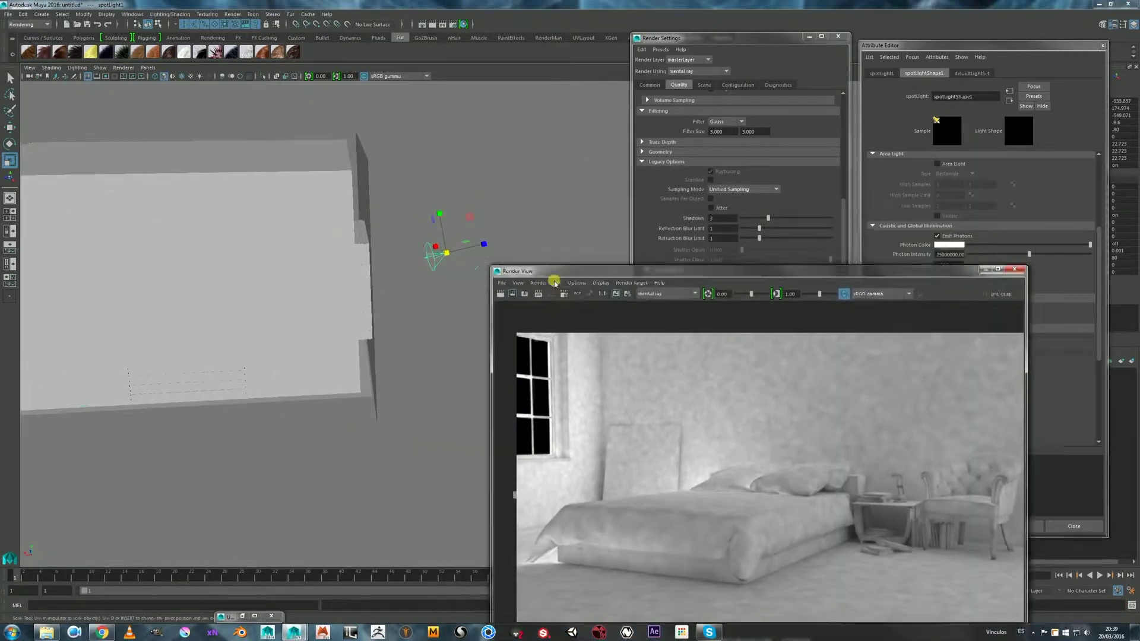
alt+drag(439, 303, 320, 255)
key(ctrl+h)
- Minimize the Render View, display the room in wireframe, and select the persp1 camera
double_click(786, 272)
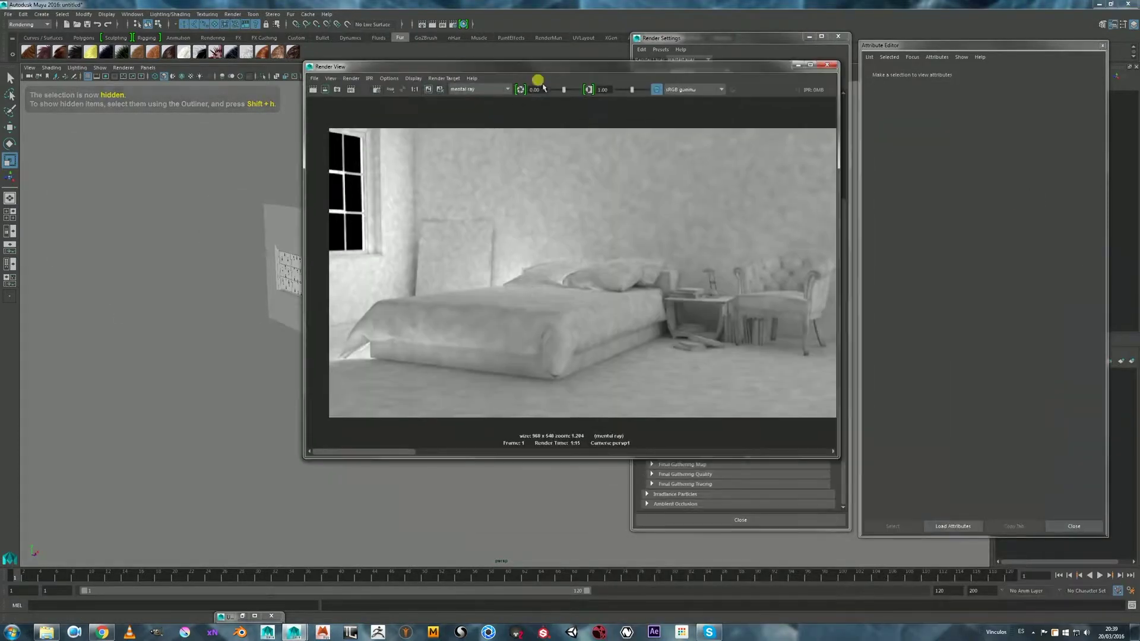
click(800, 65)
mouse_move(438, 244)
alt+mouse_down()
mouse_move(447, 257)
mouse_move(622, 251)
mouse_move(522, 256)
mouse_move(425, 201)
mouse_move(475, 259)
alt+mouse_up()
key(4)
click(456, 263)
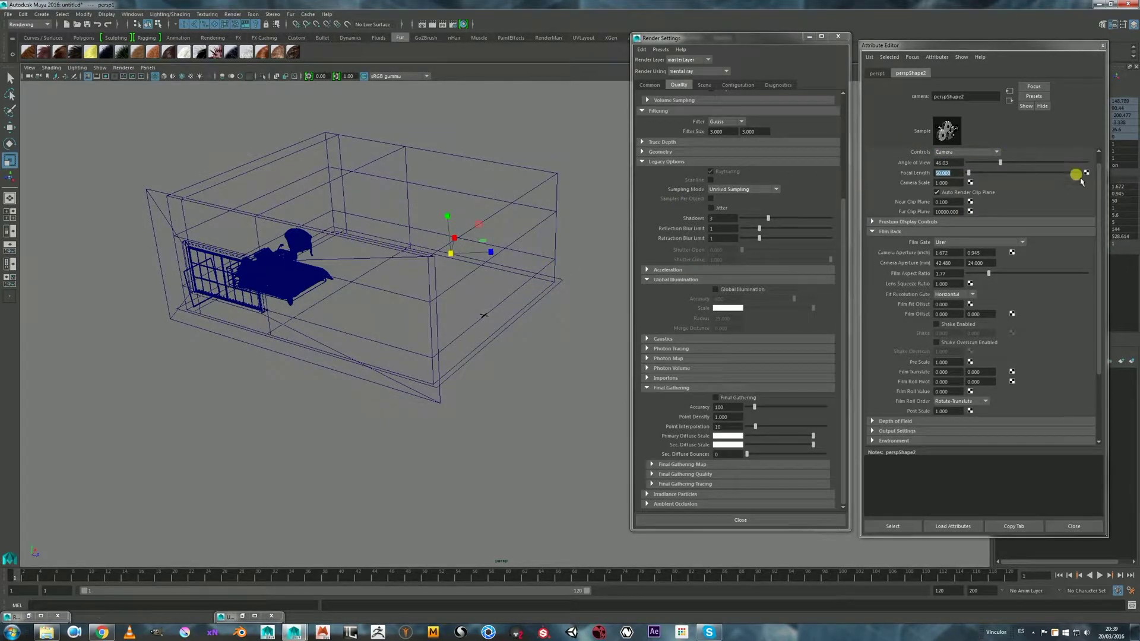
mouse_move(1030, 45)
mouse_down()
mouse_move(928, 37)
mouse_move(1036, 37)
mouse_move(1023, 36)
mouse_up()
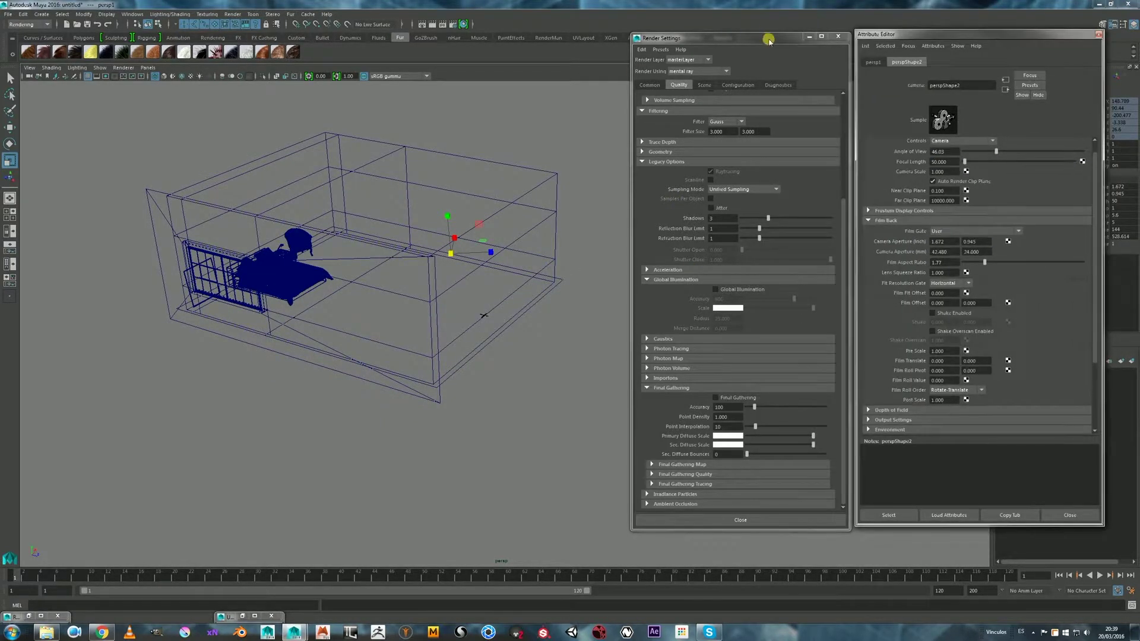
- Set the persp1 camera's environment background color to white
drag(903, 35, 869, 36)
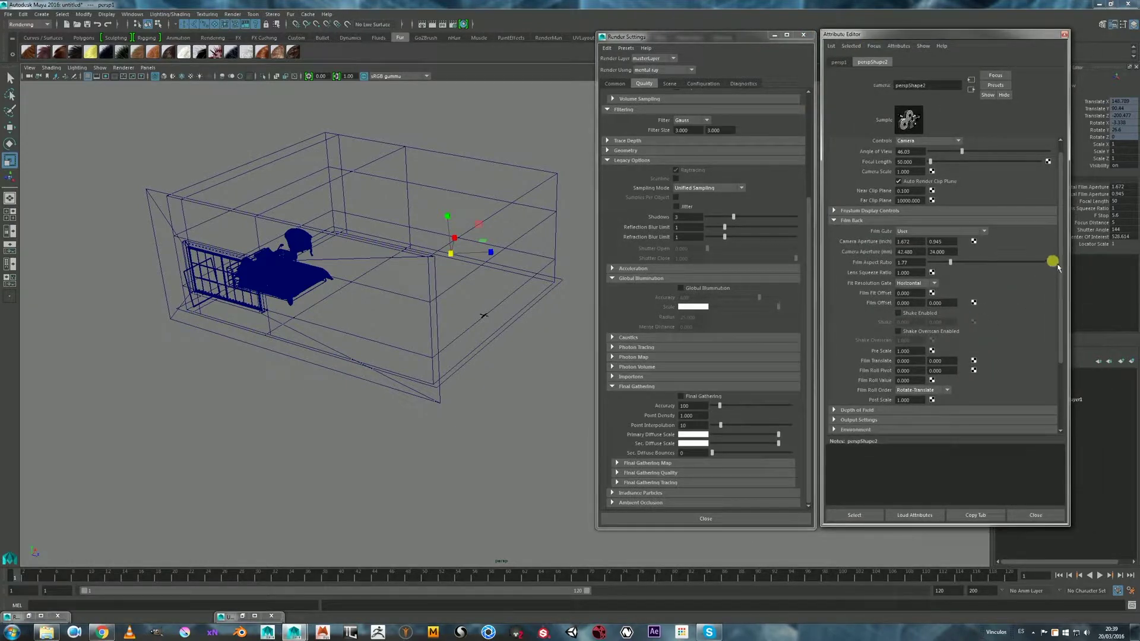
drag(1060, 262, 1000, 371)
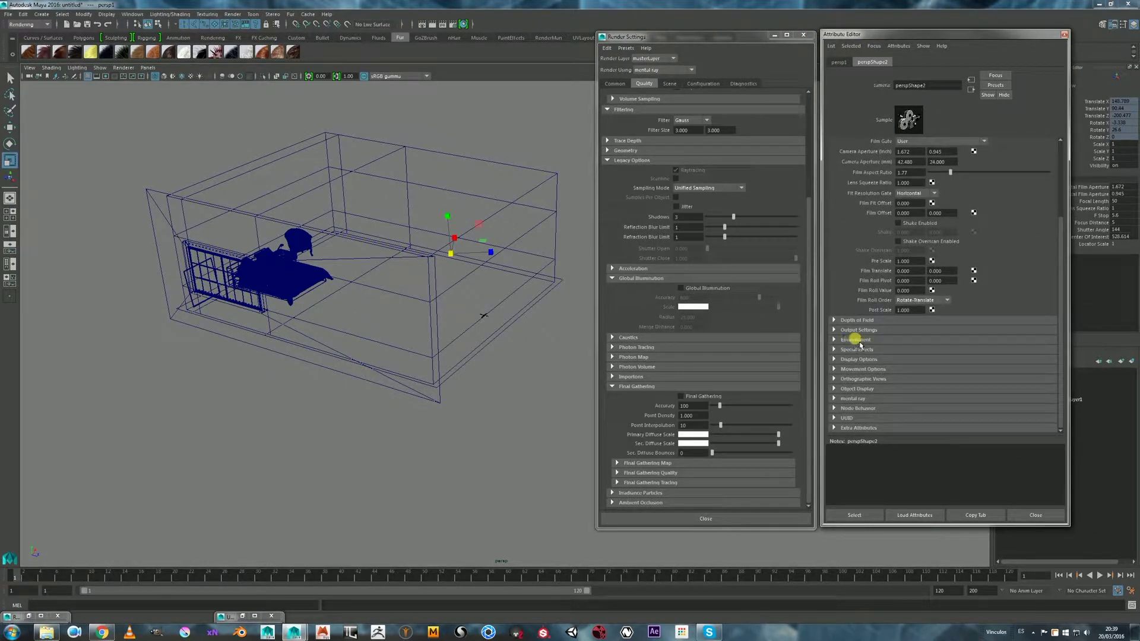
click(856, 340)
drag(1060, 272, 1056, 326)
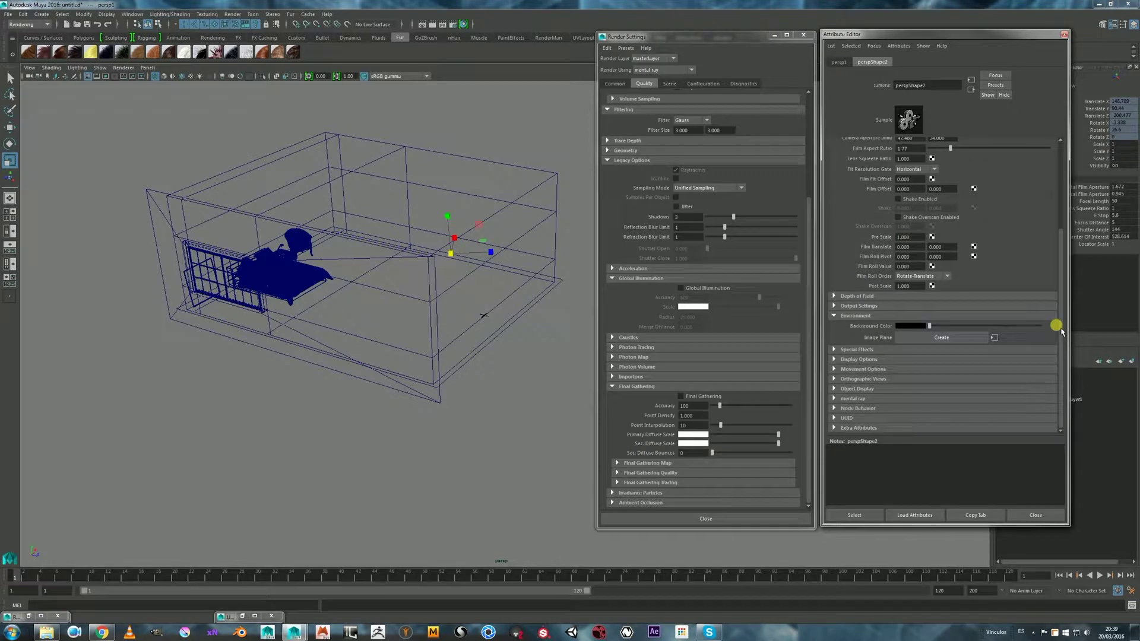
drag(736, 37, 733, 33)
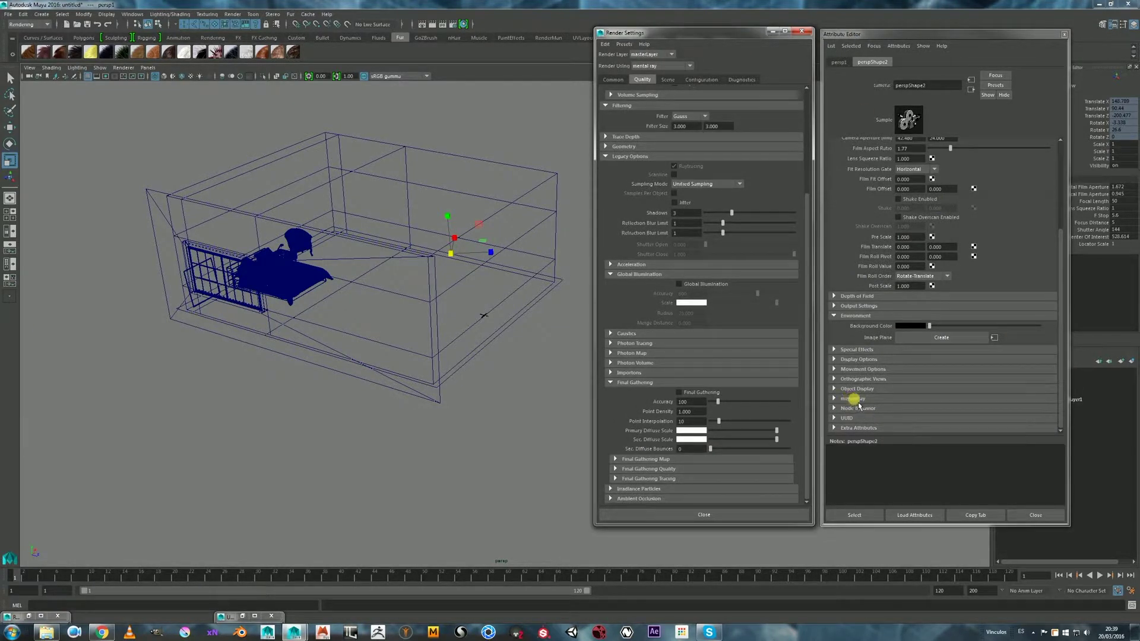
click(854, 399)
drag(1065, 327, 1066, 360)
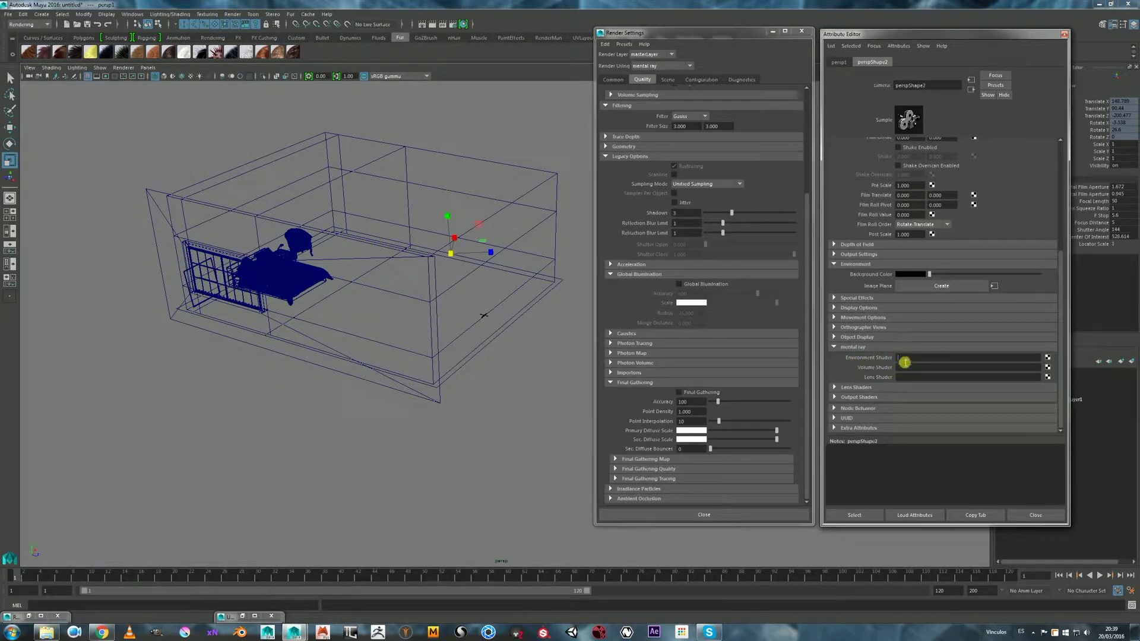
click(850, 348)
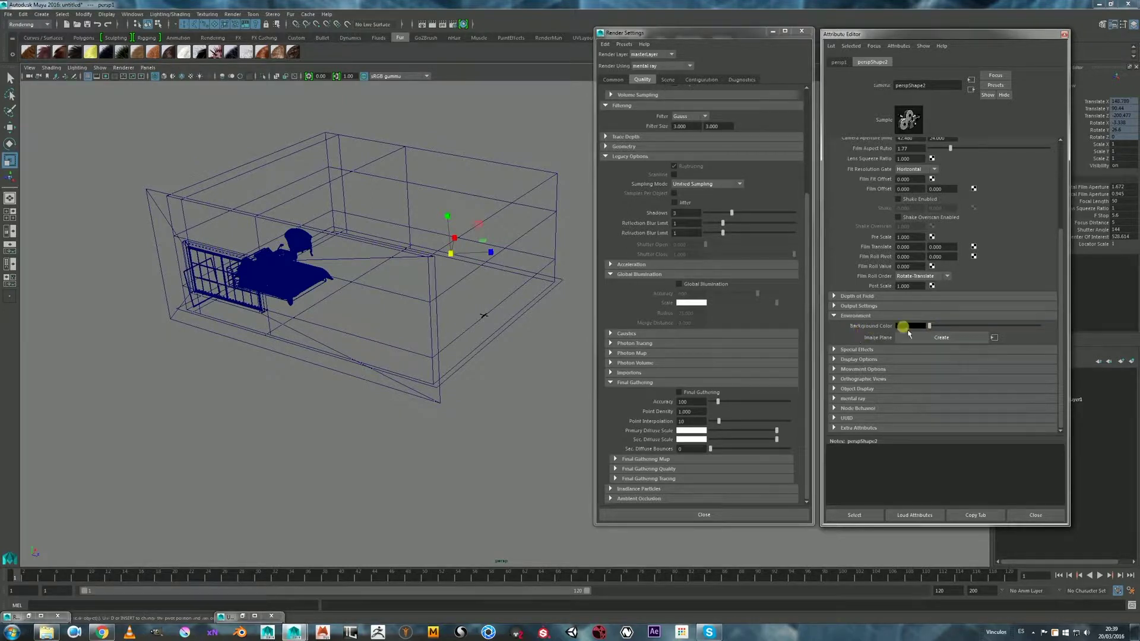
drag(937, 331, 1059, 338)
alt+drag(501, 237, 478, 284)
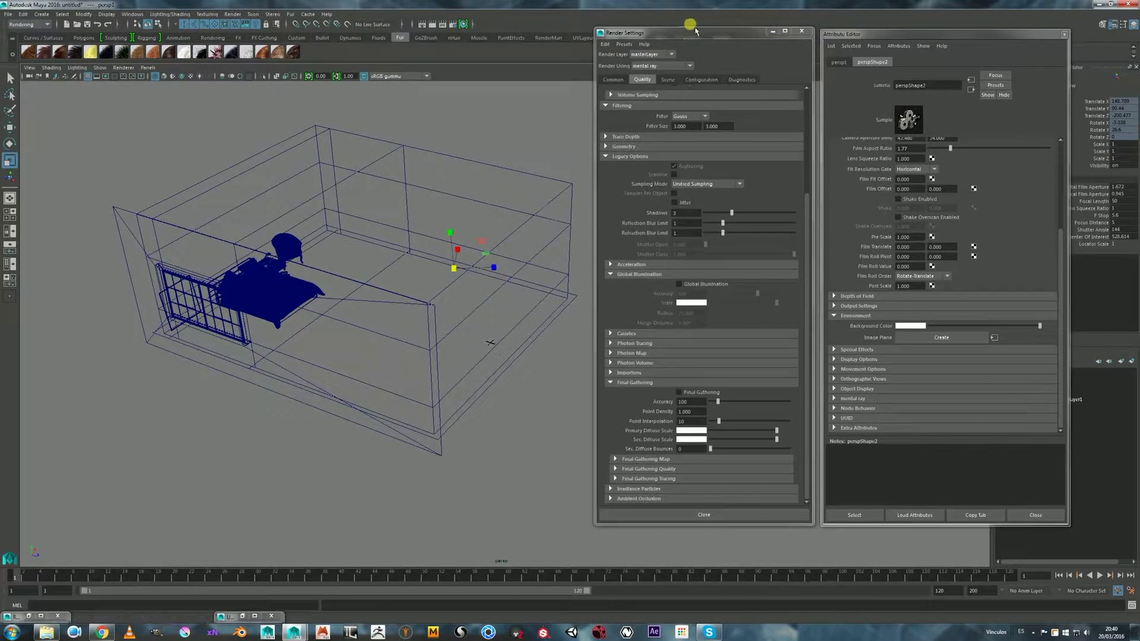
- Look through the persp1 camera and enable Final Gathering in the render quality settings
drag(692, 34, 688, 29)
drag(879, 34, 887, 32)
click(9, 301)
alt+drag(404, 313, 368, 285)
click(152, 70)
mouse_move(161, 76)
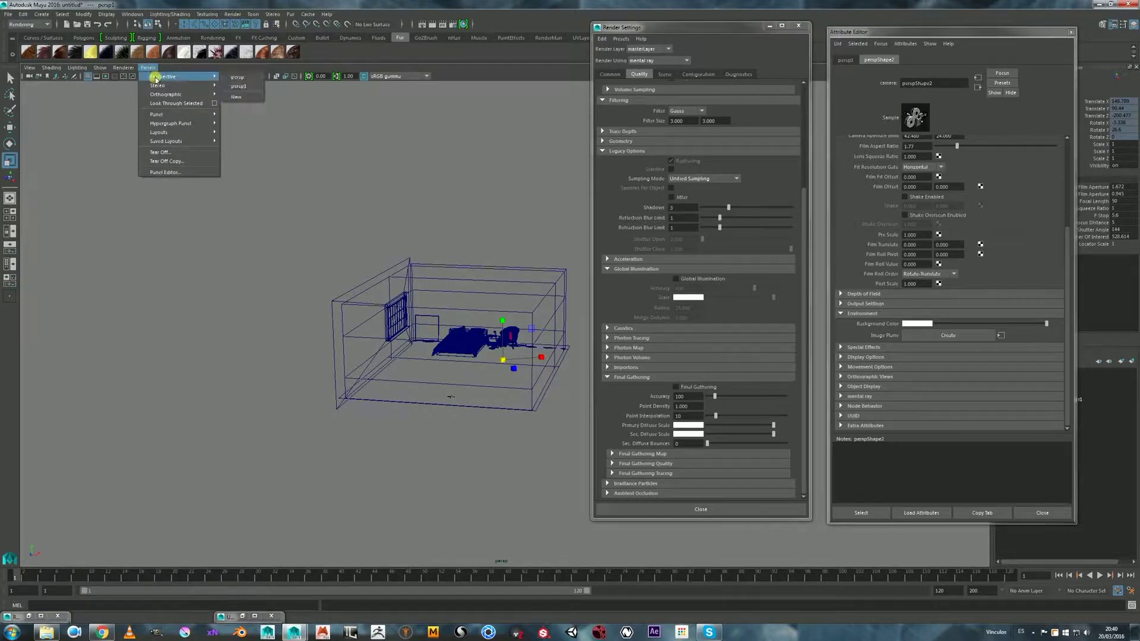
click(238, 86)
drag(700, 28, 676, 28)
drag(875, 32, 851, 27)
drag(629, 31, 649, 27)
click(693, 384)
drag(701, 29, 690, 28)
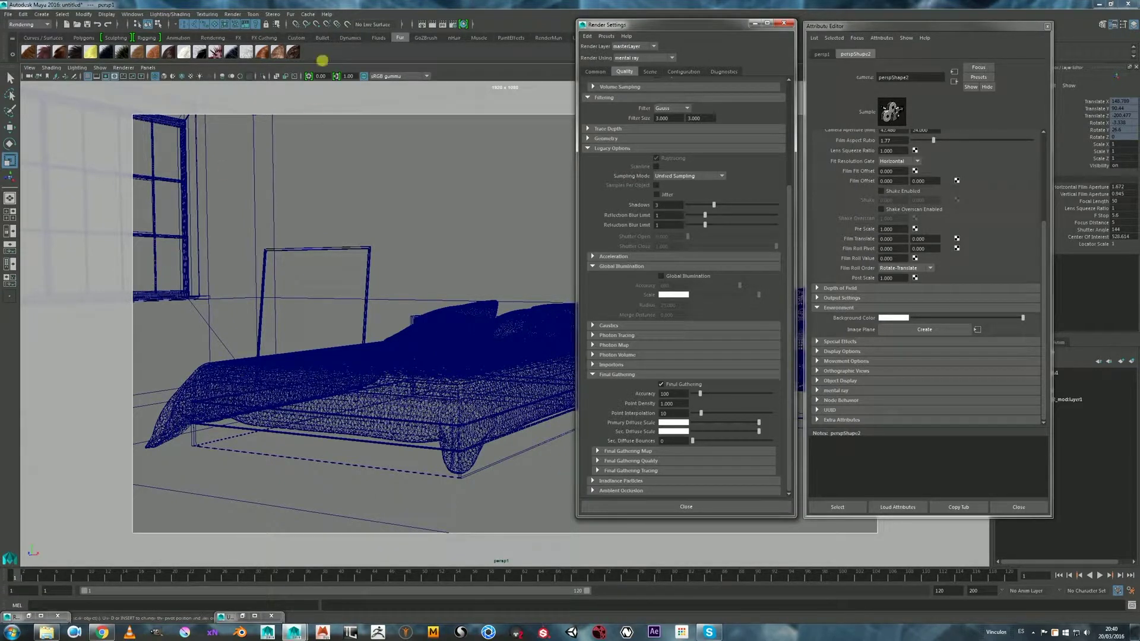
- Render the room from the persp1 camera with Final Gathering and arrange the render and settings windows side by side
double_click(664, 394)
click(422, 24)
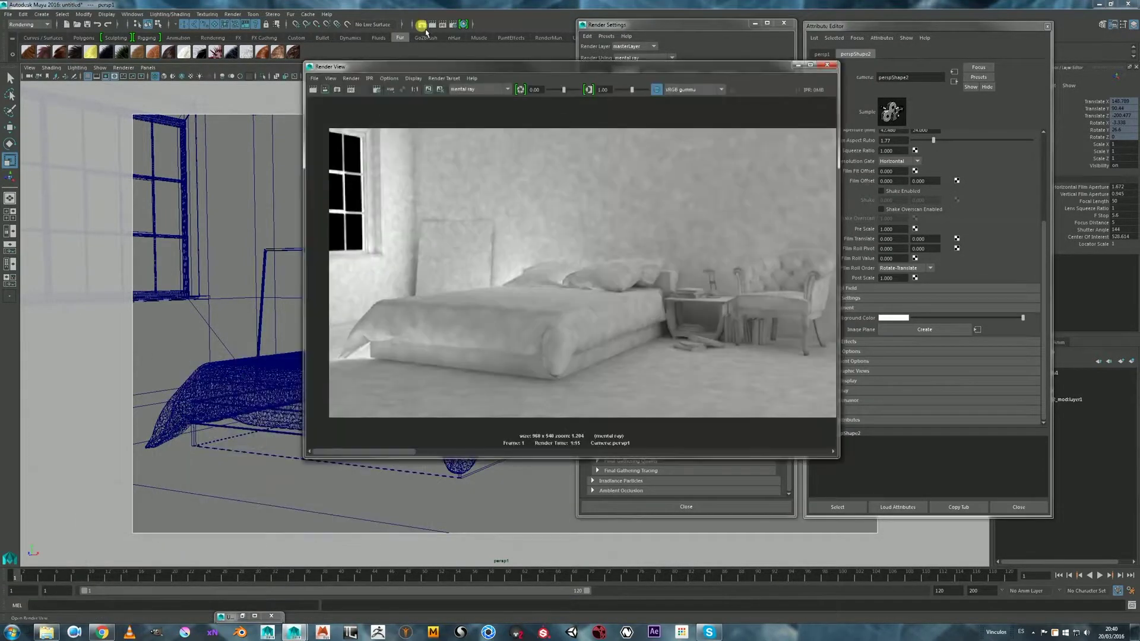
drag(507, 70, 316, 93)
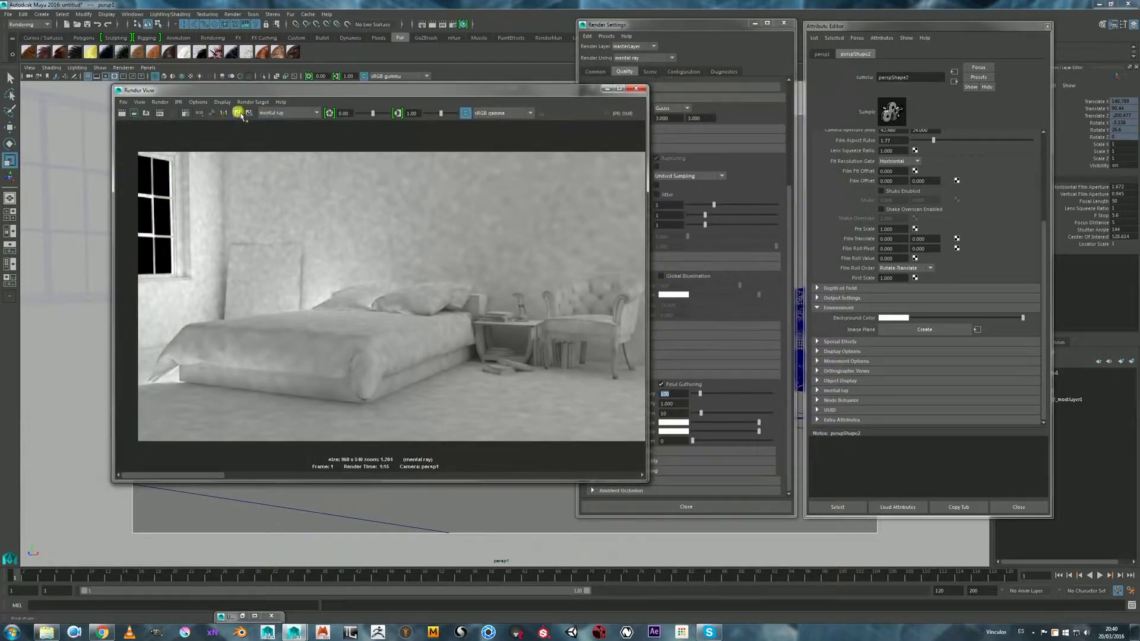
click(124, 113)
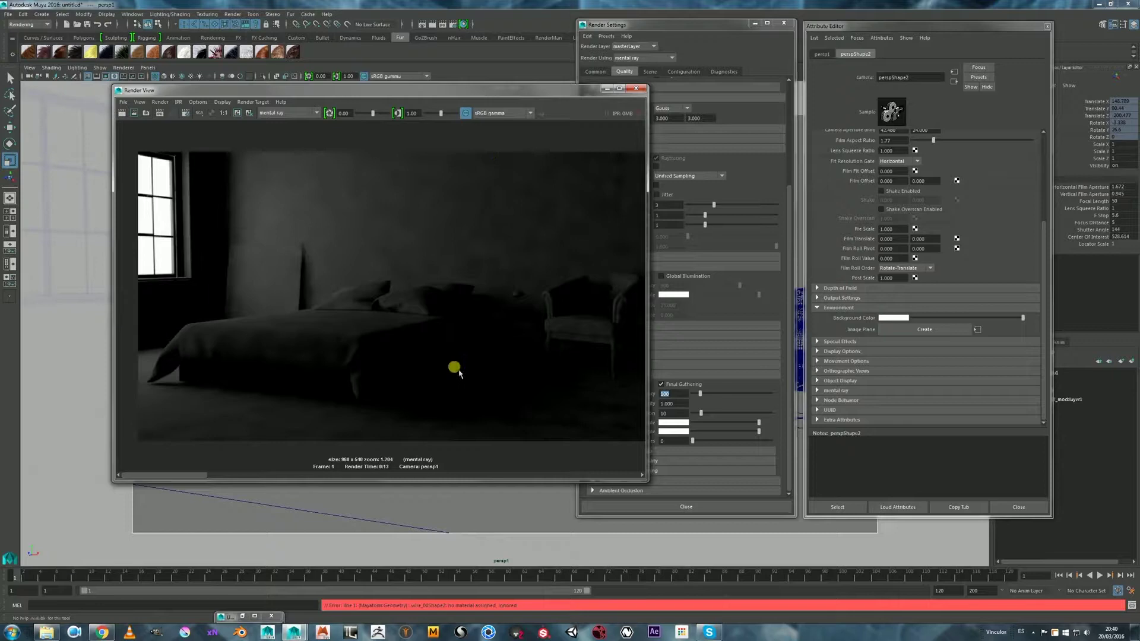
drag(473, 93, 396, 97)
drag(851, 24, 890, 23)
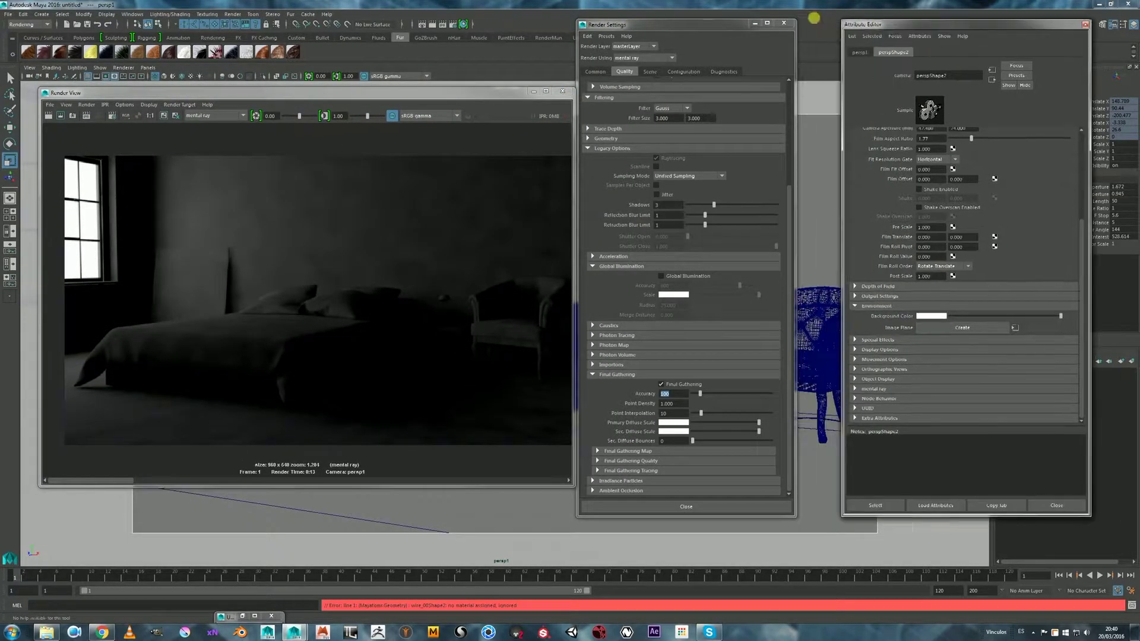
drag(696, 24, 721, 21)
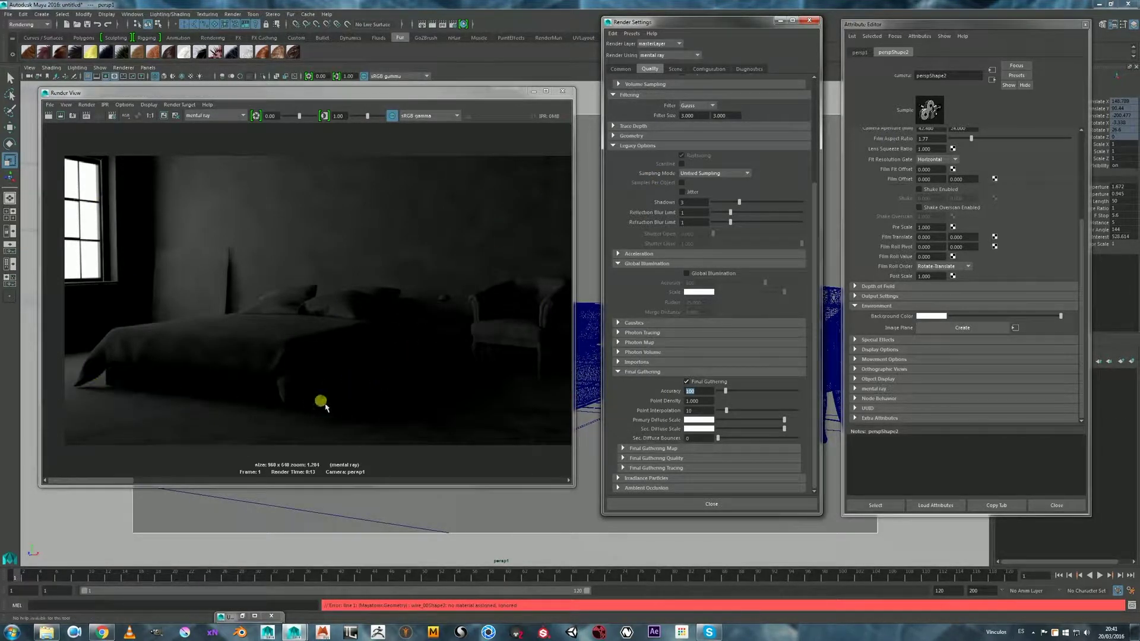
drag(427, 94, 424, 95)
- Set Final Gathering's secondary diffuse bounces to 2, adjust the secondary diffuse scale, and re-render the room
click(816, 387)
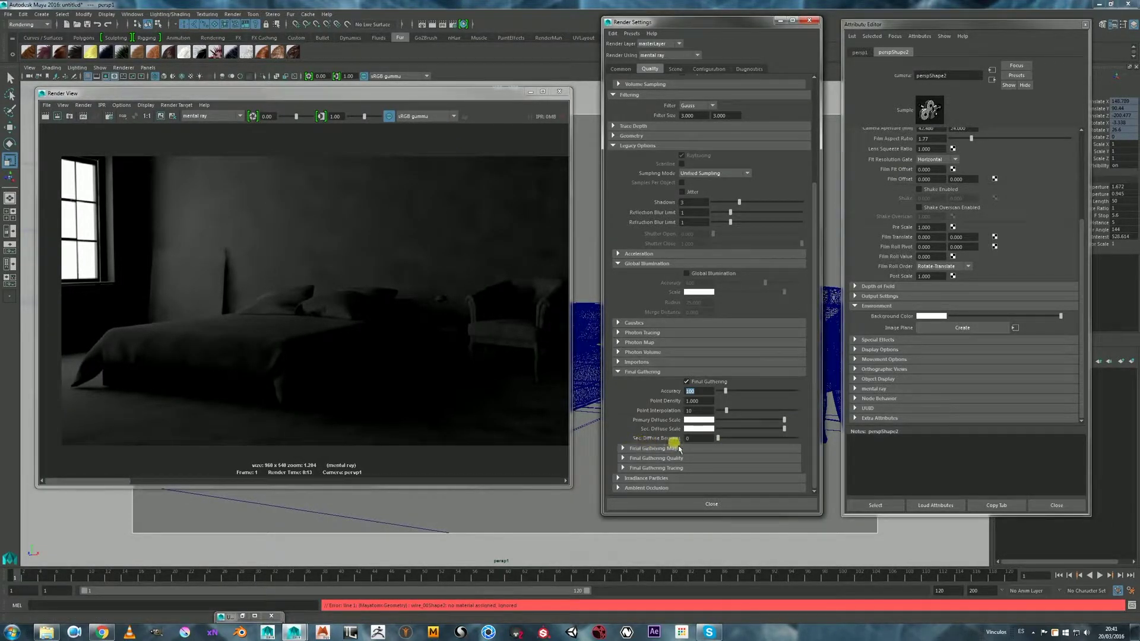
click(695, 439)
click(161, 115)
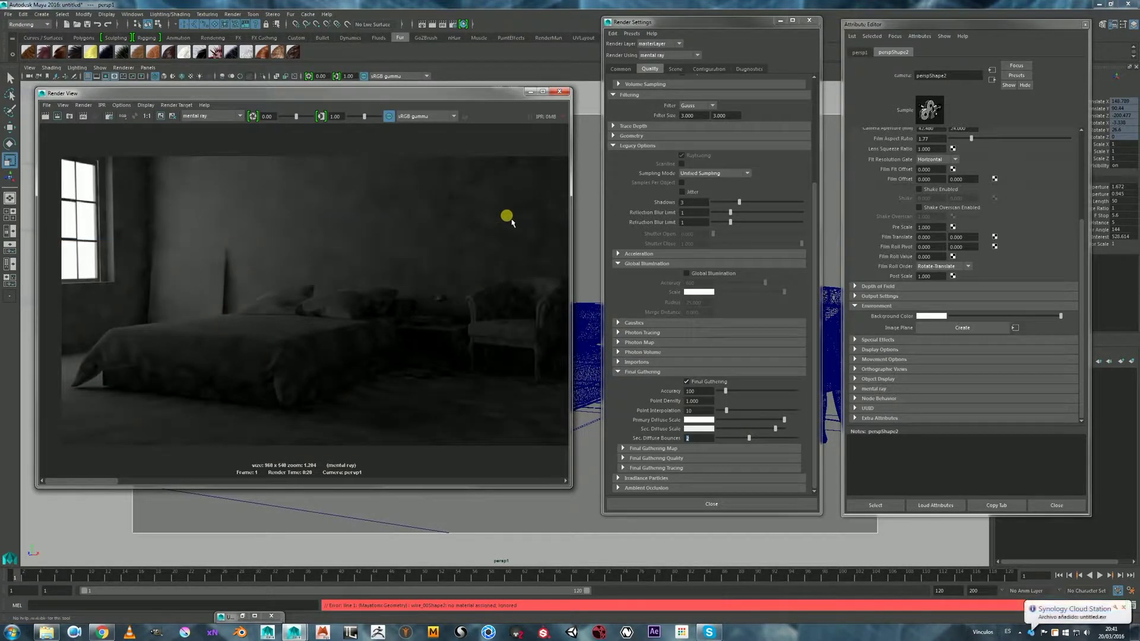
mouse_move(117, 475)
mouse_down()
mouse_move(107, 479)
mouse_move(219, 489)
mouse_move(113, 479)
mouse_up()
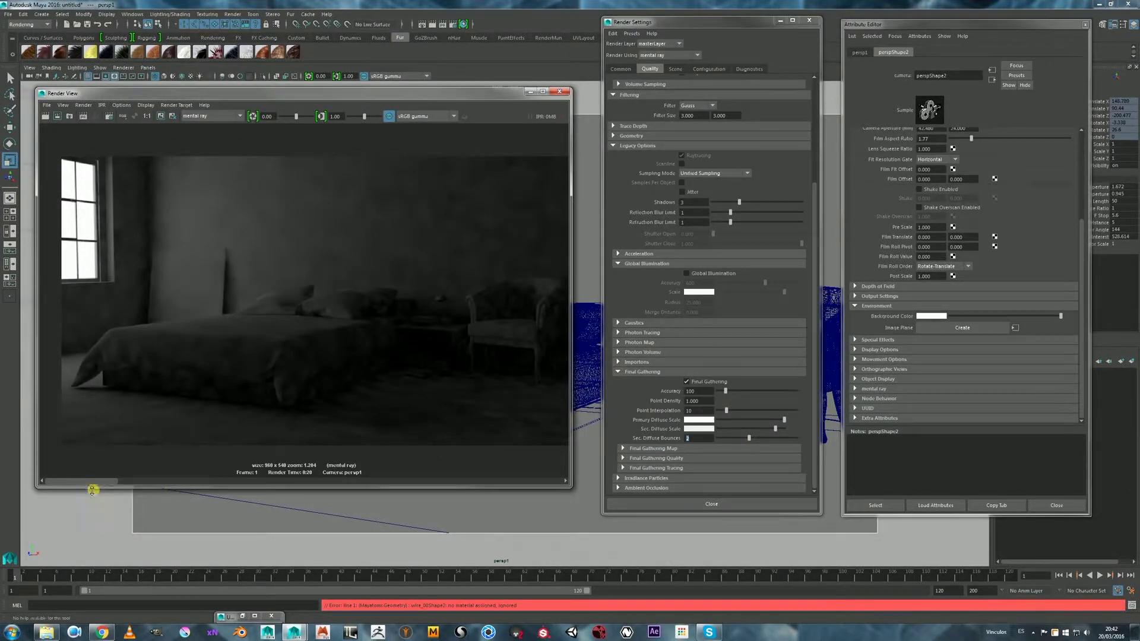
- Set the secondary diffuse bounces to 3, re-render the room, and compare the result with the stored render
click(690, 438)
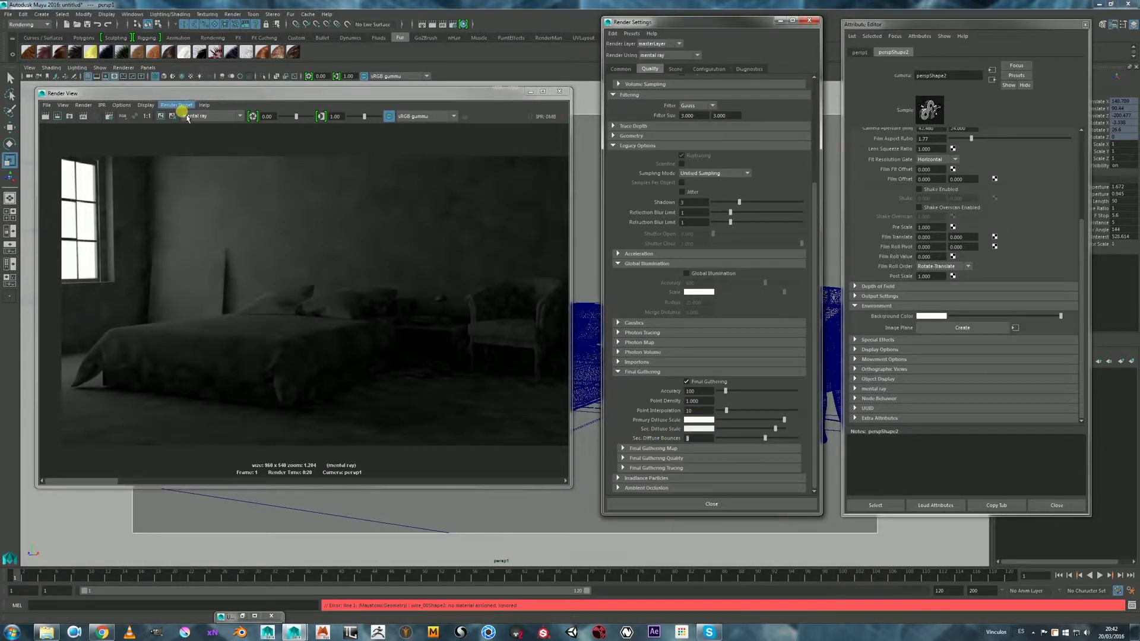
click(52, 115)
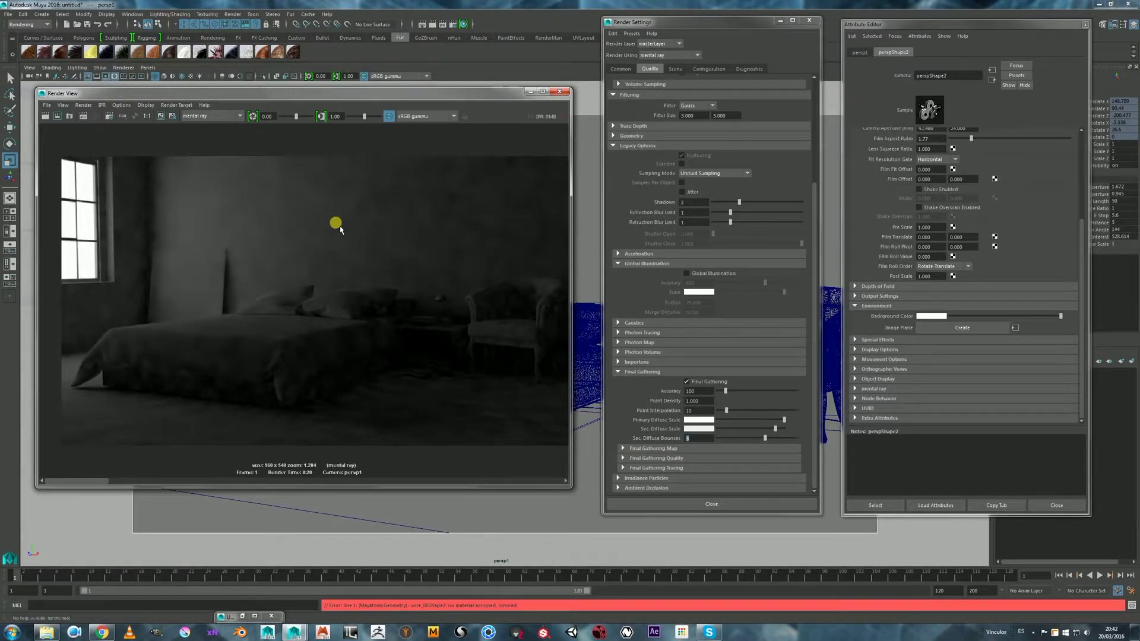
drag(105, 486, 148, 483)
click(141, 482)
click(83, 482)
drag(426, 95, 435, 94)
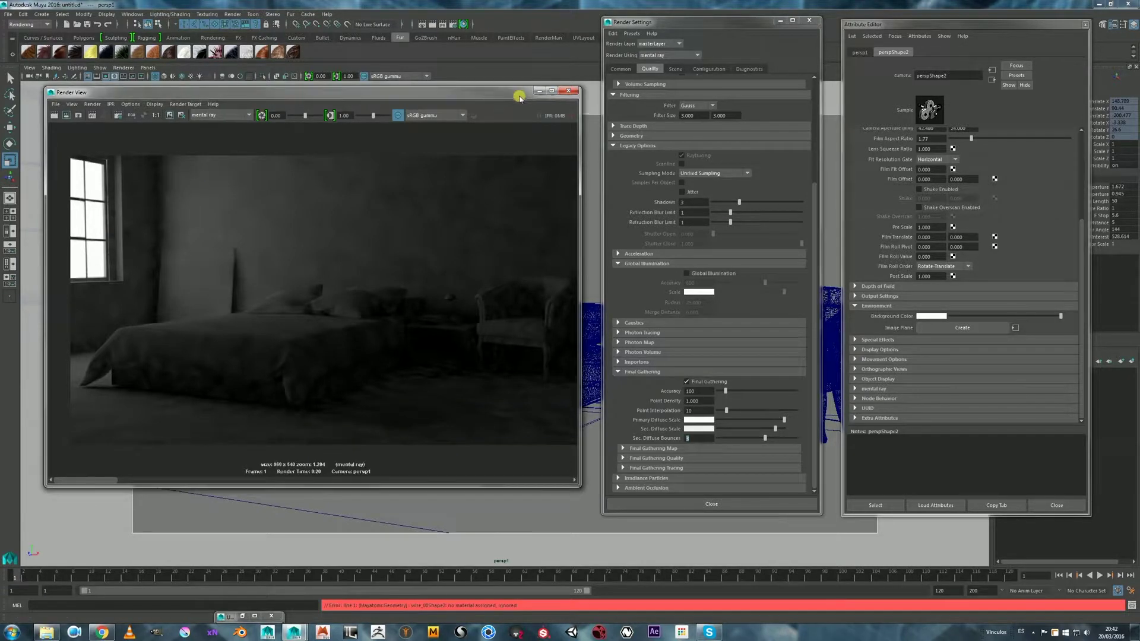
- Minimize the Render View and show the whole room in the main perspective view
click(536, 103)
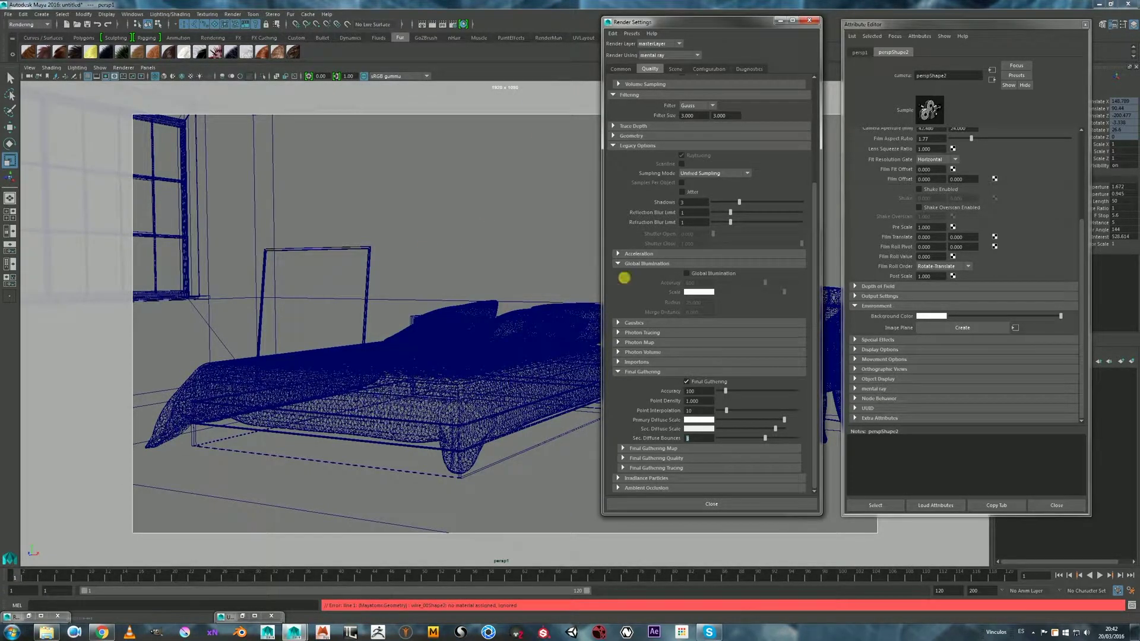
right_drag(468, 250, 452, 231)
key(space)
drag(451, 228, 386, 350)
alt+right_drag(387, 351, 276, 231)
alt+drag(408, 266, 444, 273)
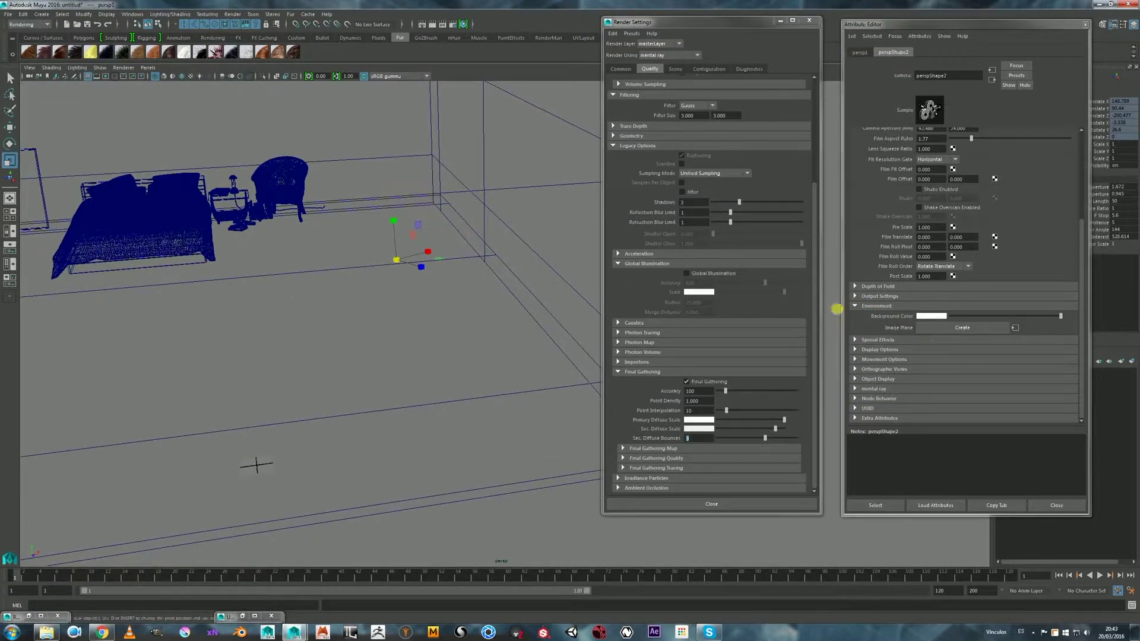
alt+drag(479, 289, 555, 287)
alt+drag(471, 298, 267, 172)
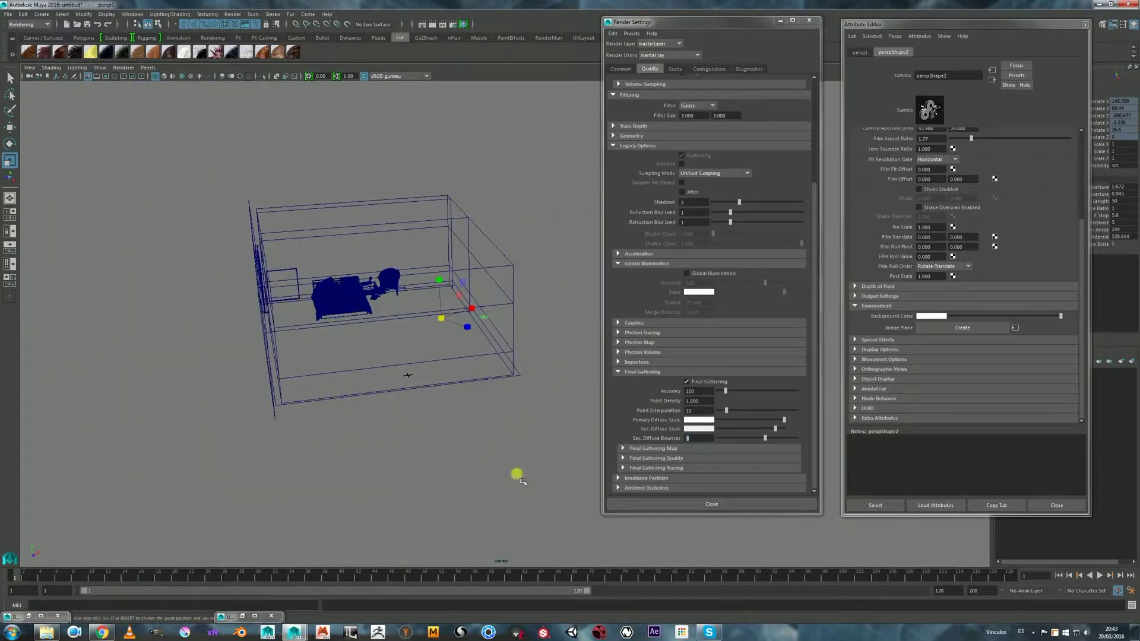
alt+middle_drag(409, 330, 383, 317)
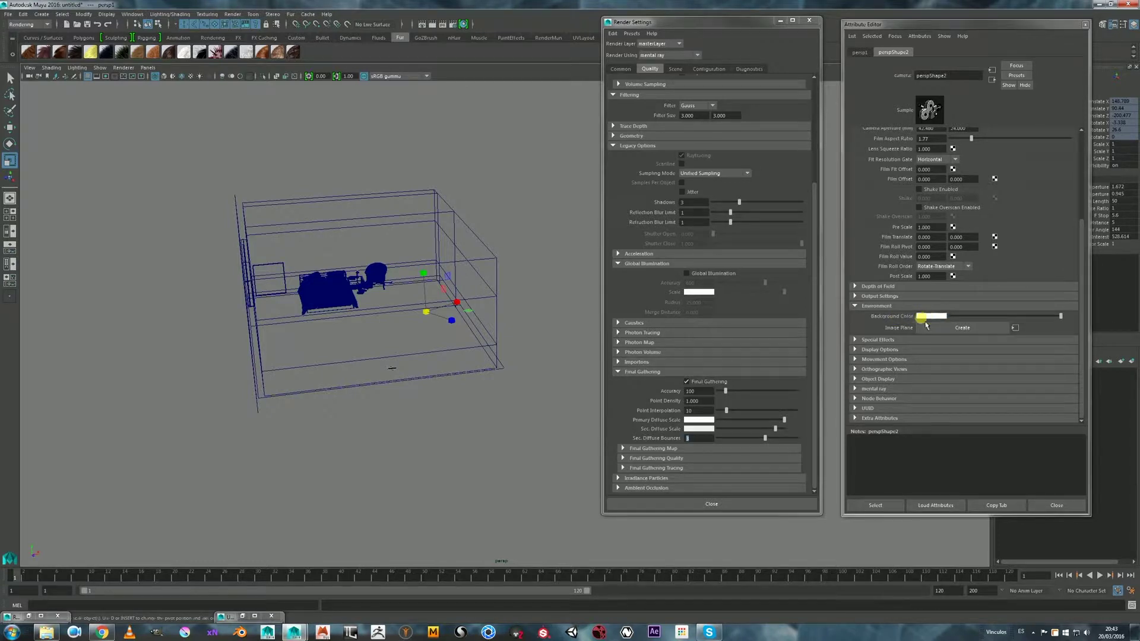
- Raise the brightness value of the persp1 camera's white environment background color
click(934, 320)
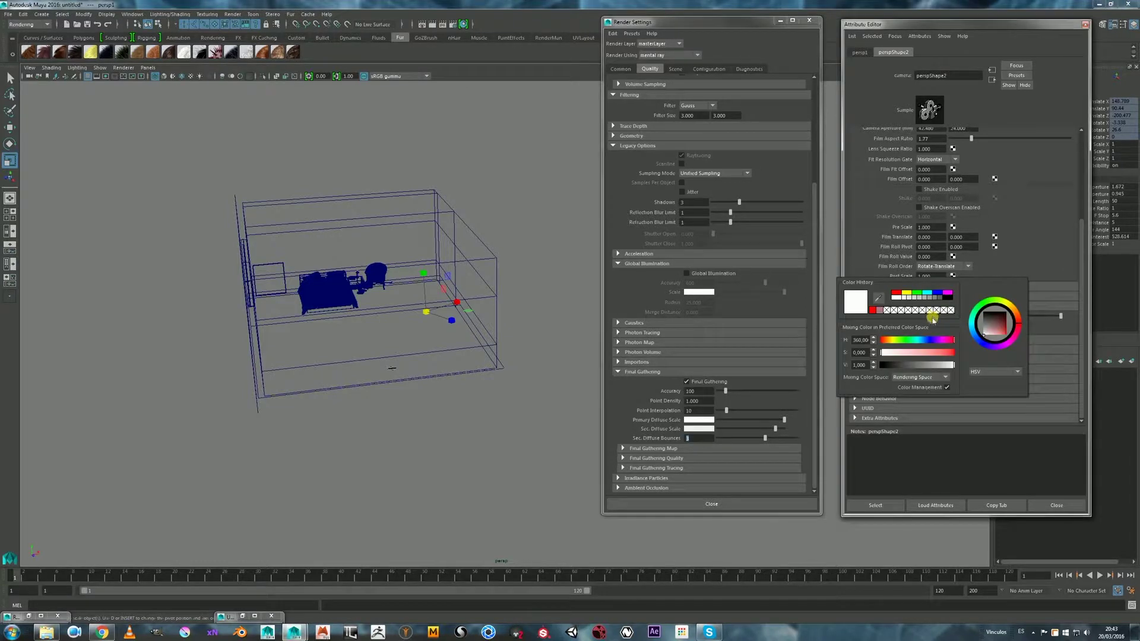
drag(870, 366, 849, 368)
text(0.9)
key(Return)
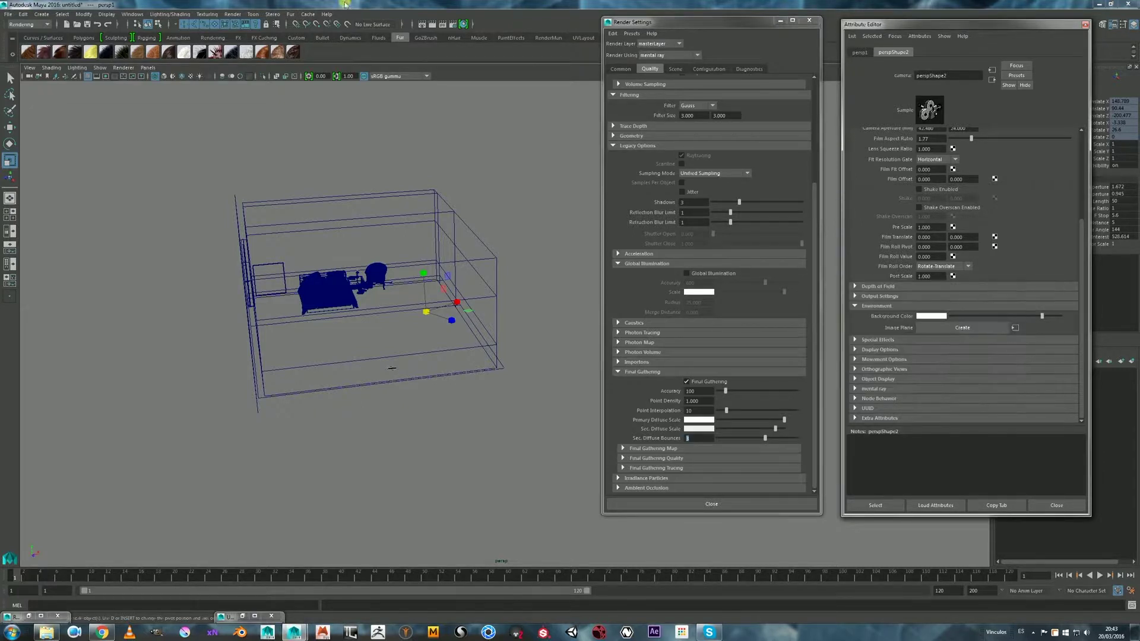
- Re-render the room with the changed background color, keeping the previous render stored, and compare the two images
click(425, 26)
mouse_move(291, 96)
mouse_down()
mouse_move(302, 104)
mouse_move(280, 103)
mouse_up()
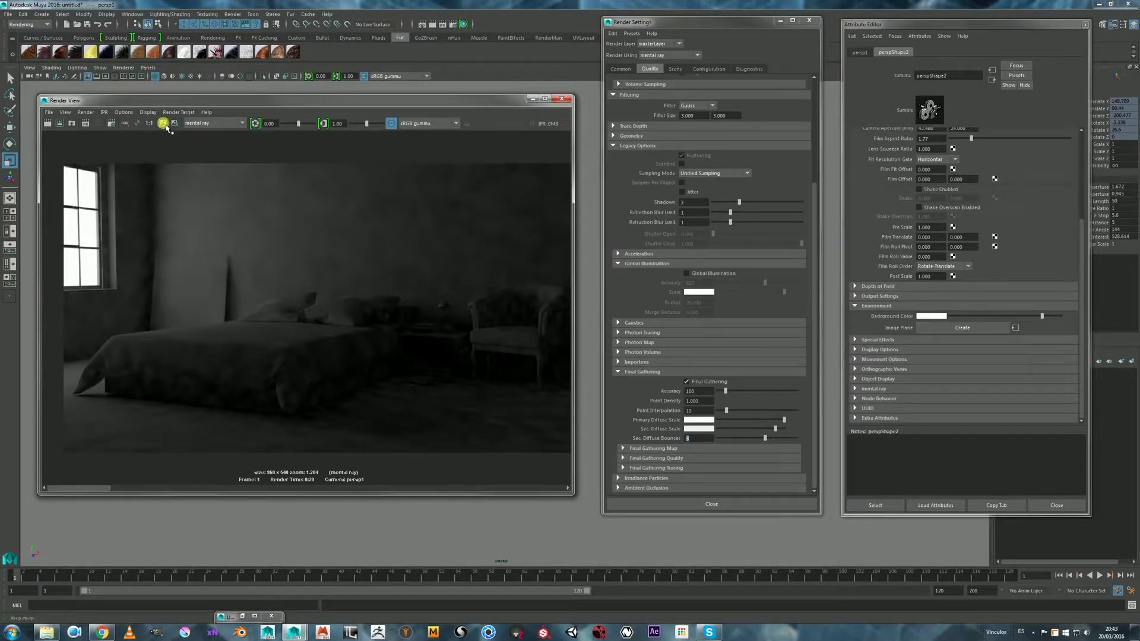
click(61, 122)
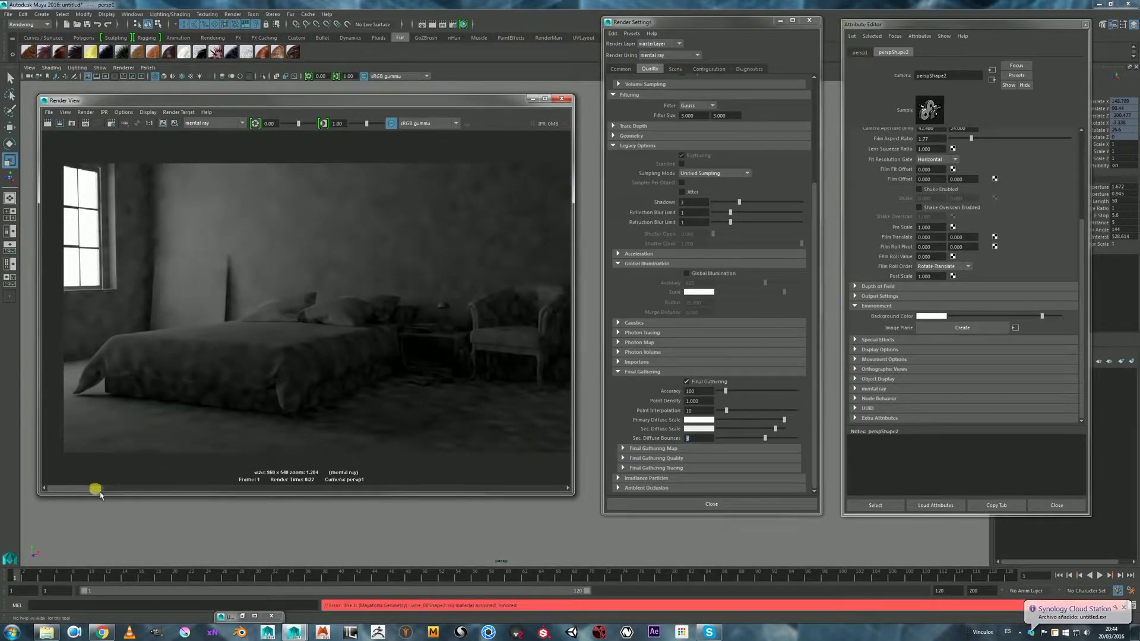
click(162, 491)
mouse_move(107, 491)
mouse_down()
mouse_move(176, 499)
mouse_move(113, 488)
mouse_up()
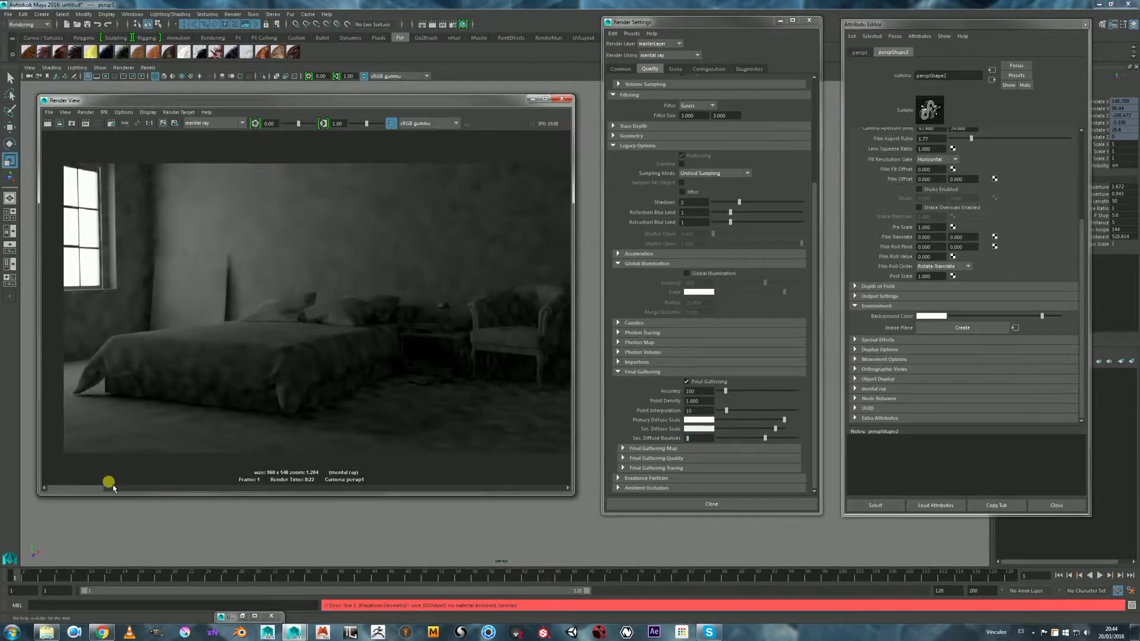
- Minimize the Render View and create an area light in the scene
click(532, 99)
alt+drag(493, 181, 406, 202)
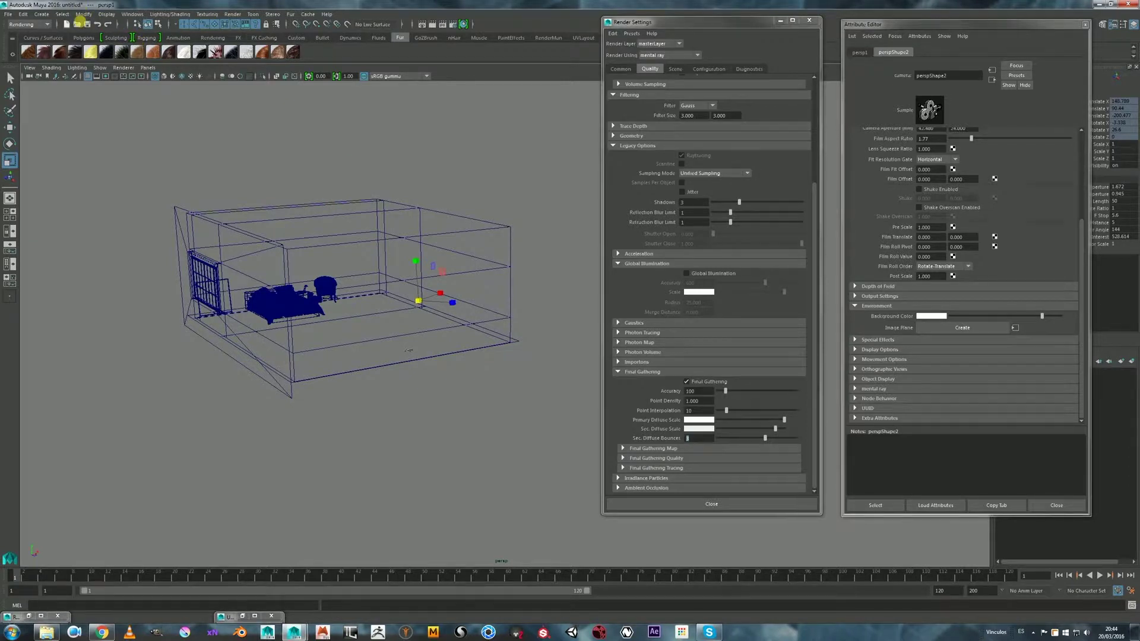
click(42, 14)
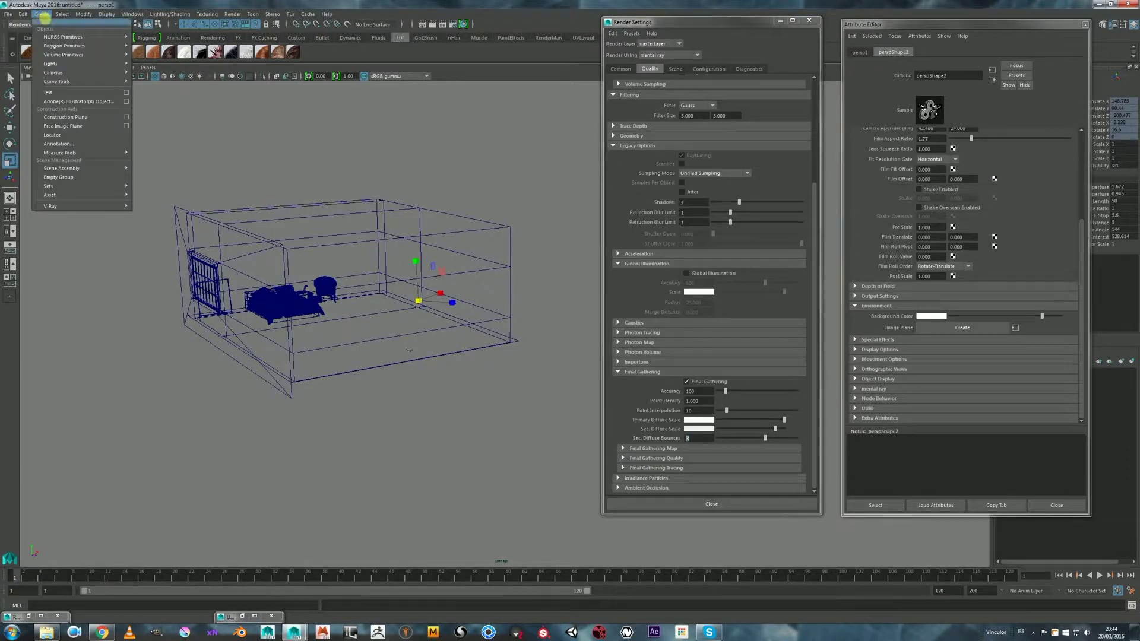
mouse_move(59, 46)
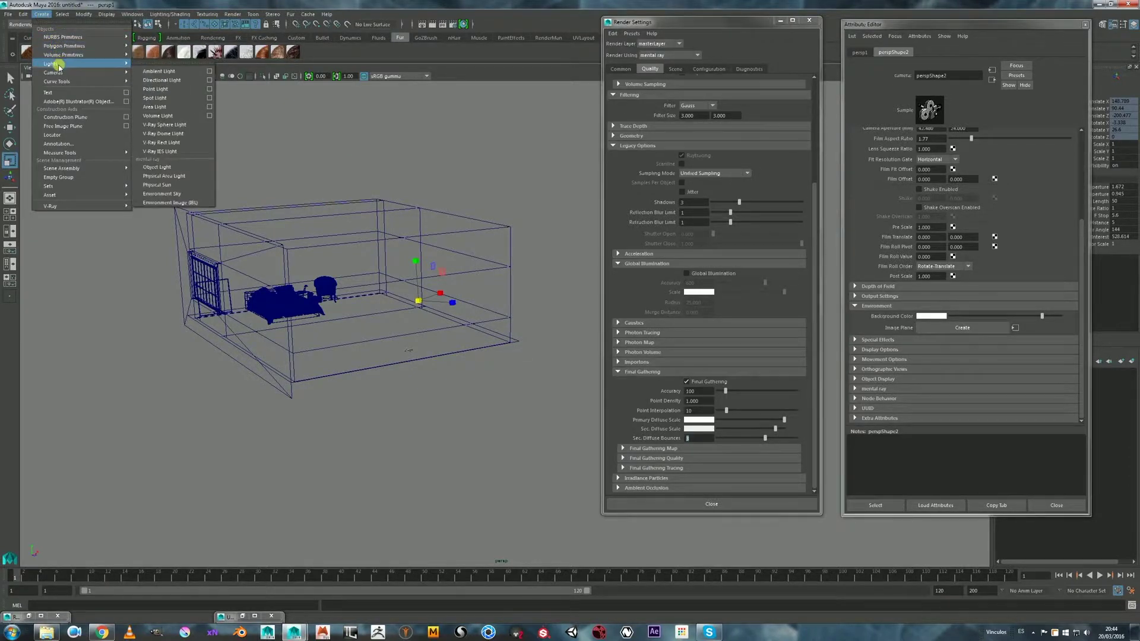
click(163, 108)
alt+drag(438, 326, 466, 349)
- Scale the area light up to about 73.8 and rotate it to -90 degrees about the Y axis
key(w)
key(e)
drag(452, 356, 415, 363)
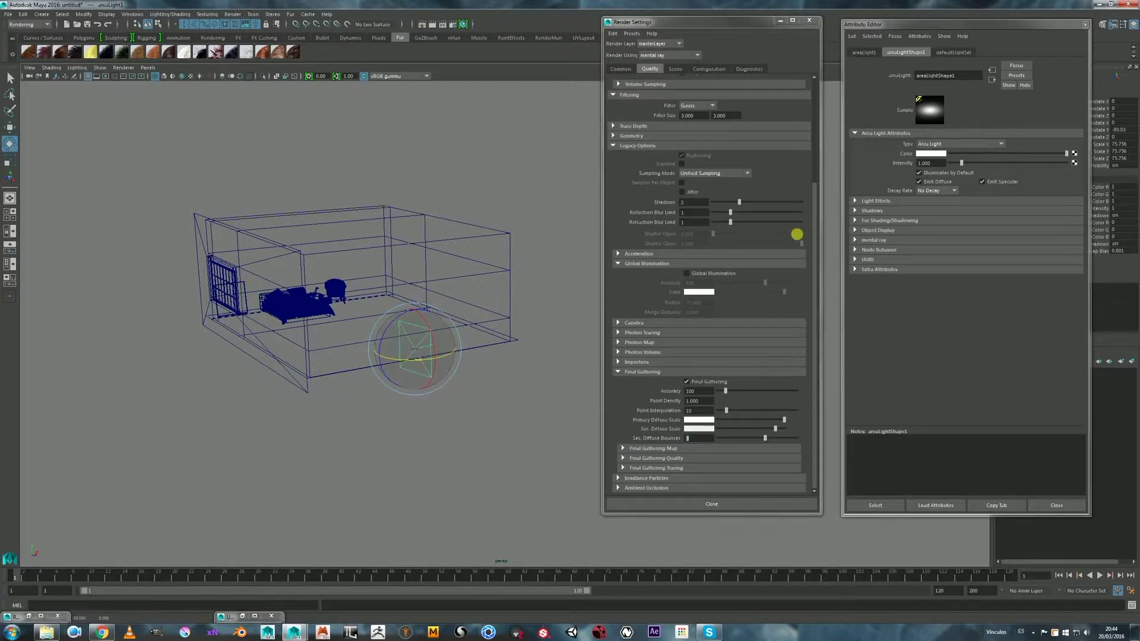
click(1119, 129)
- Move the area light just outside the bedroom window and widen it to a Scale X of about 118
alt+drag(377, 318, 339, 287)
key(w)
alt+drag(442, 323, 453, 346)
click(406, 332)
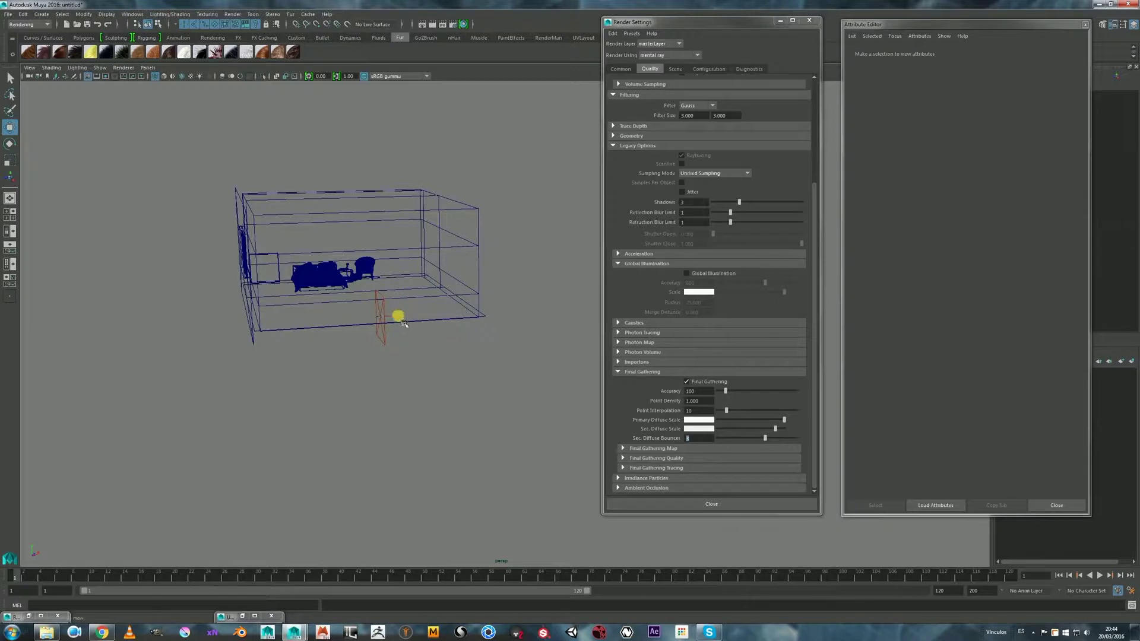
click(374, 342)
alt+drag(427, 343, 402, 313)
key(r)
key(w)
key(space)
key(f)
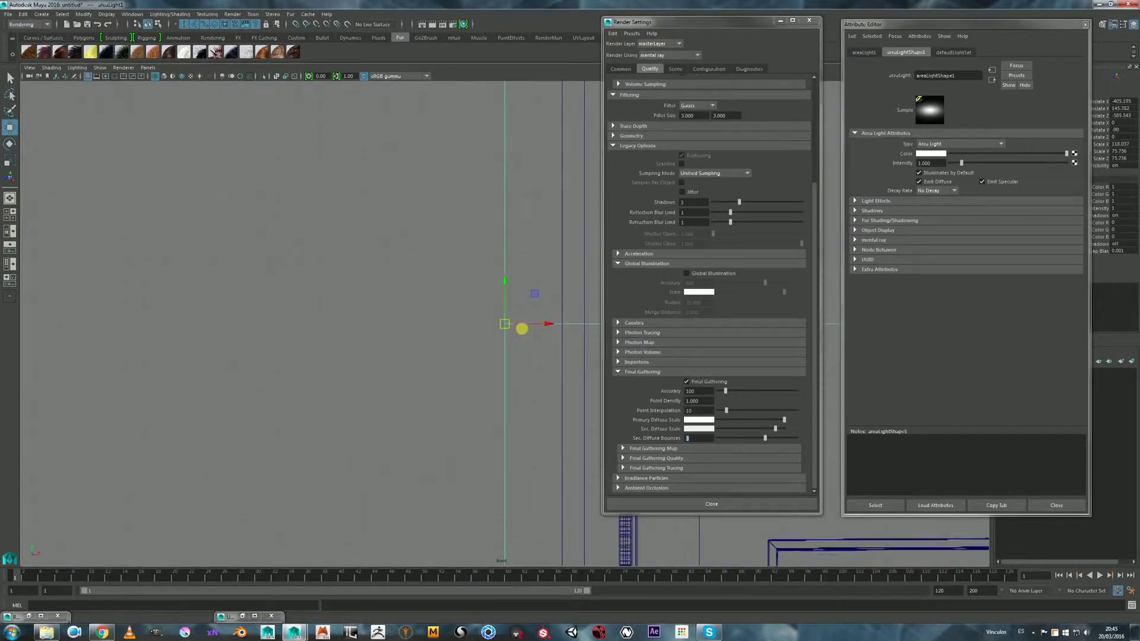
alt+middle_drag(480, 337, 368, 320)
scroll(371, 312, down, 5)
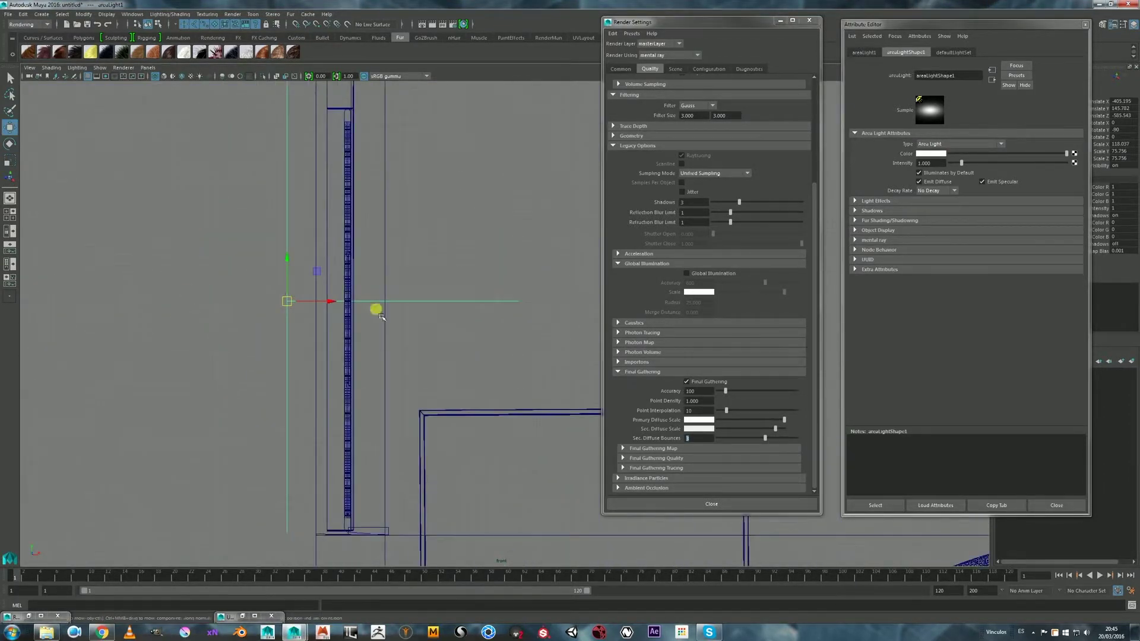
- Center the area light on the window at about Y 140.5 and Z -588.7, and reduce its Scale Y to about 64
key(space)
drag(359, 287, 407, 291)
scroll(440, 297, down, 5)
scroll(280, 298, down, 4)
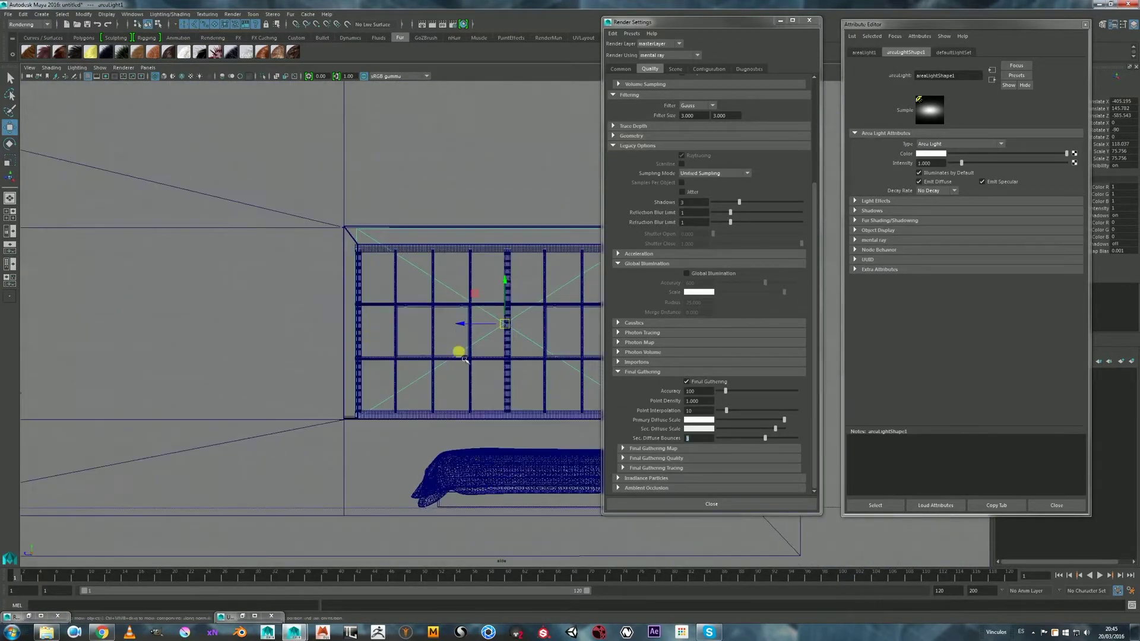
drag(282, 209, 279, 220)
drag(234, 258, 235, 263)
key(r)
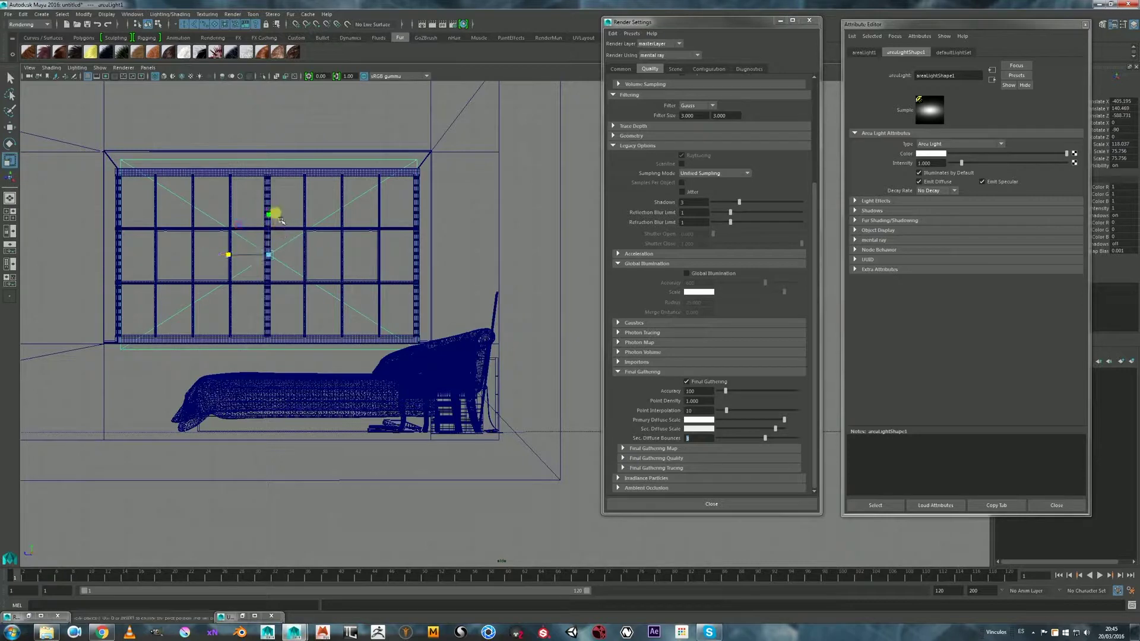
drag(274, 234, 204, 244)
scroll(391, 291, up, 5)
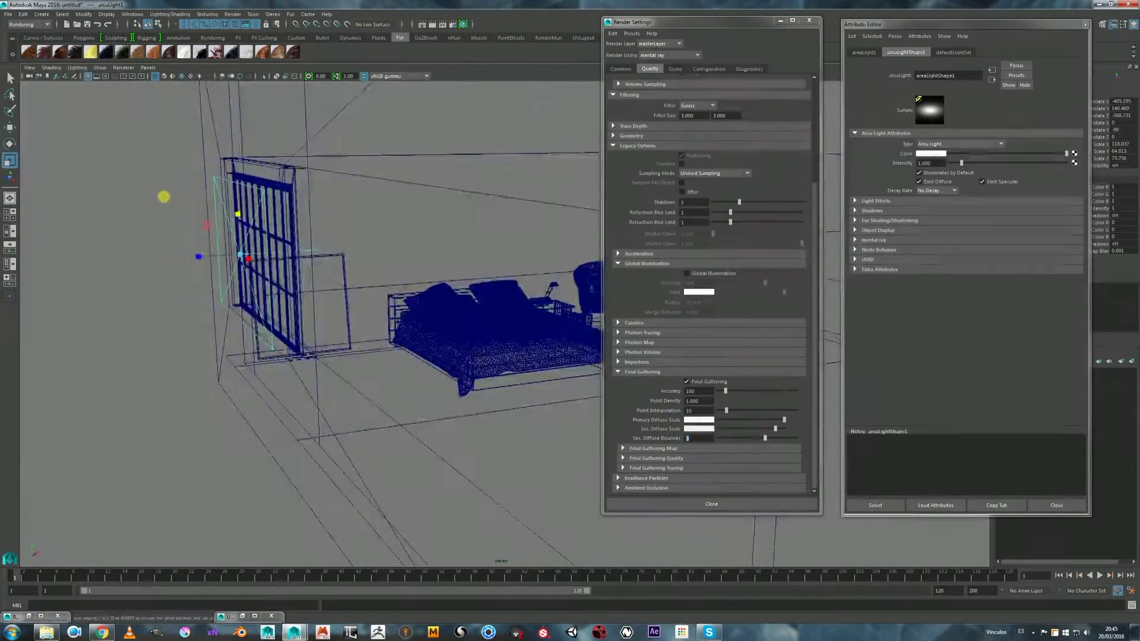
alt+drag(184, 193, 154, 205)
alt+drag(297, 178, 308, 185)
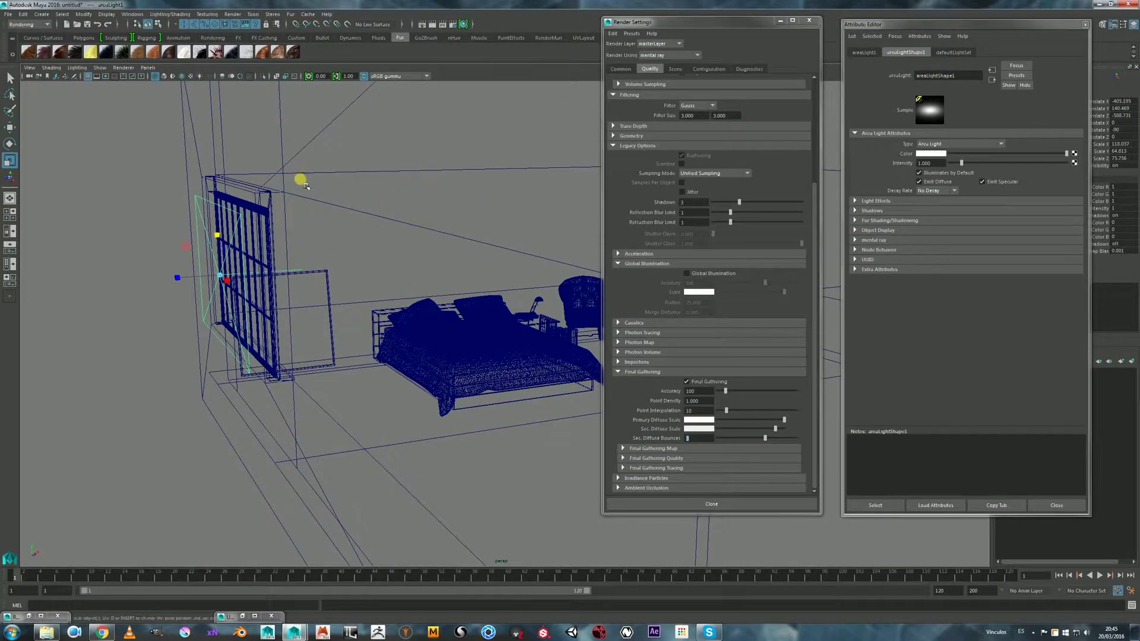
- Enable Use Light Shape in the area light's mental ray attributes, keeping the Rectangle type
drag(706, 22, 701, 22)
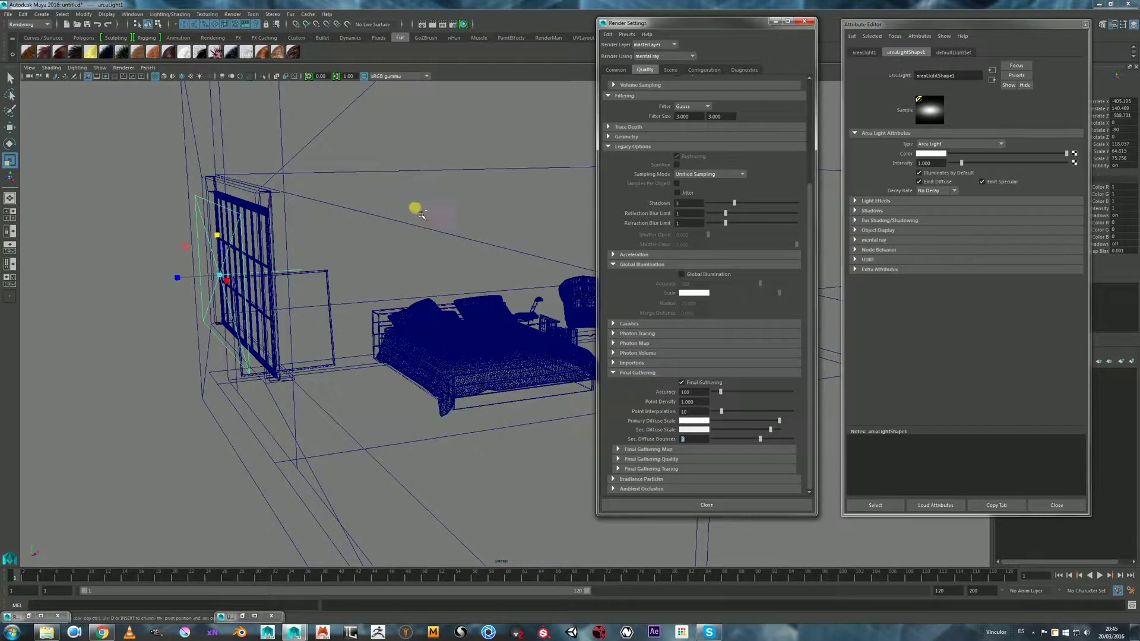
drag(920, 24, 911, 25)
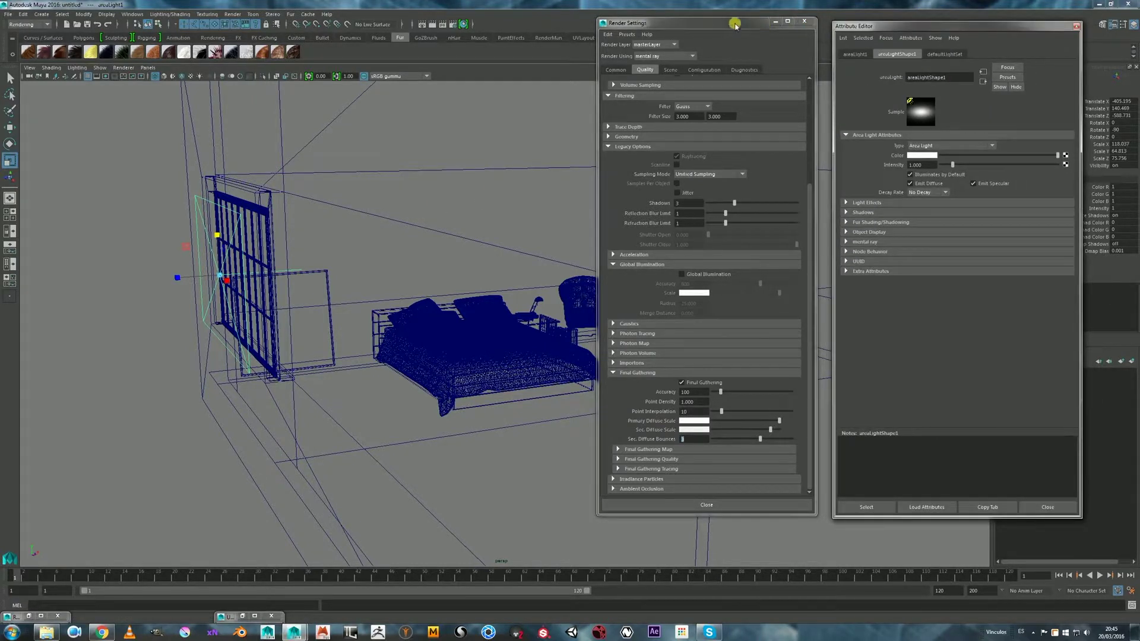
drag(734, 24, 714, 24)
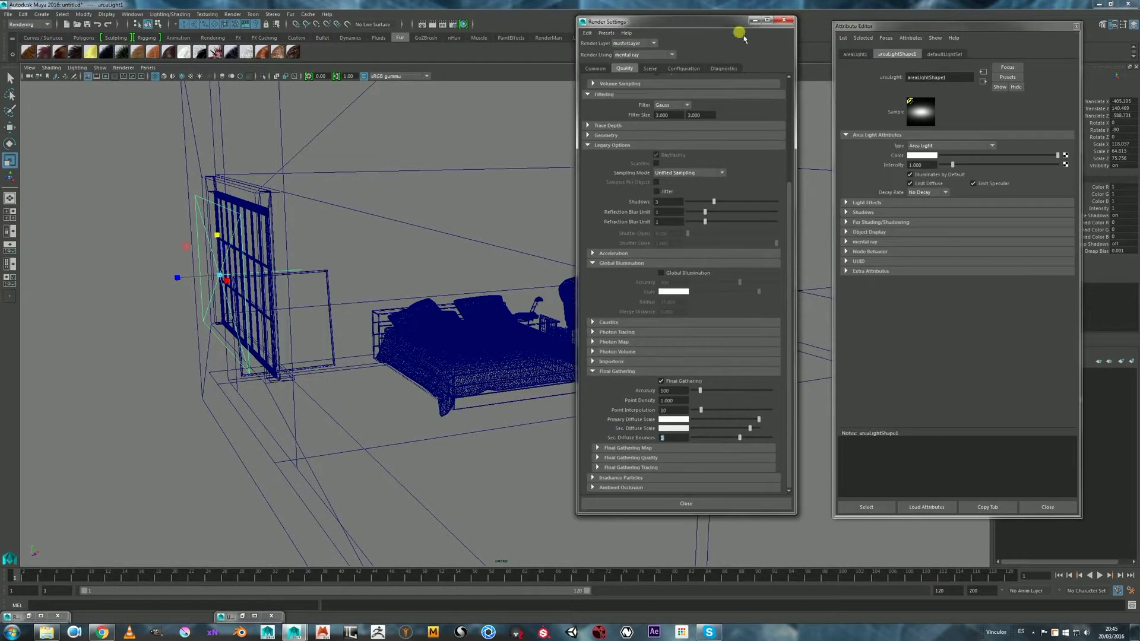
click(871, 243)
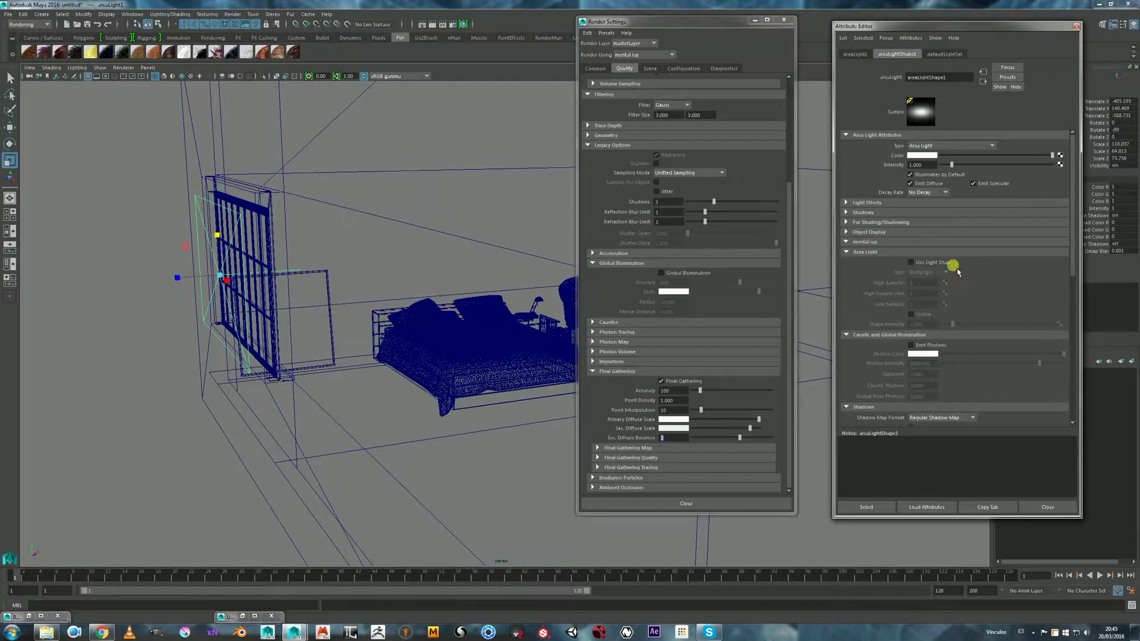
click(908, 266)
click(935, 265)
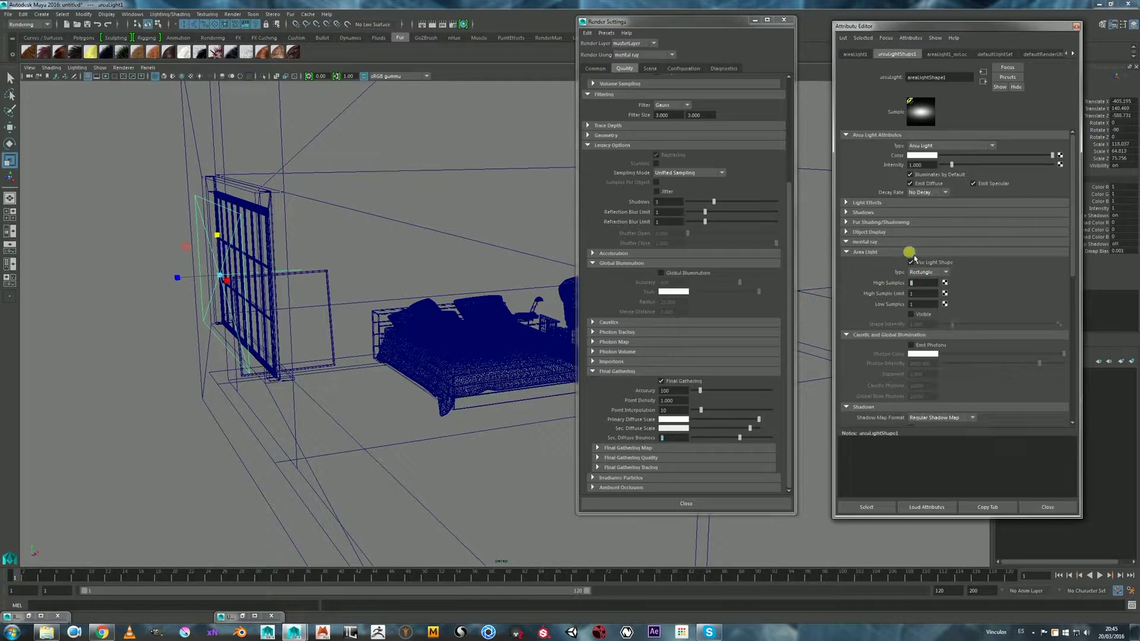
alt+drag(361, 223, 231, 238)
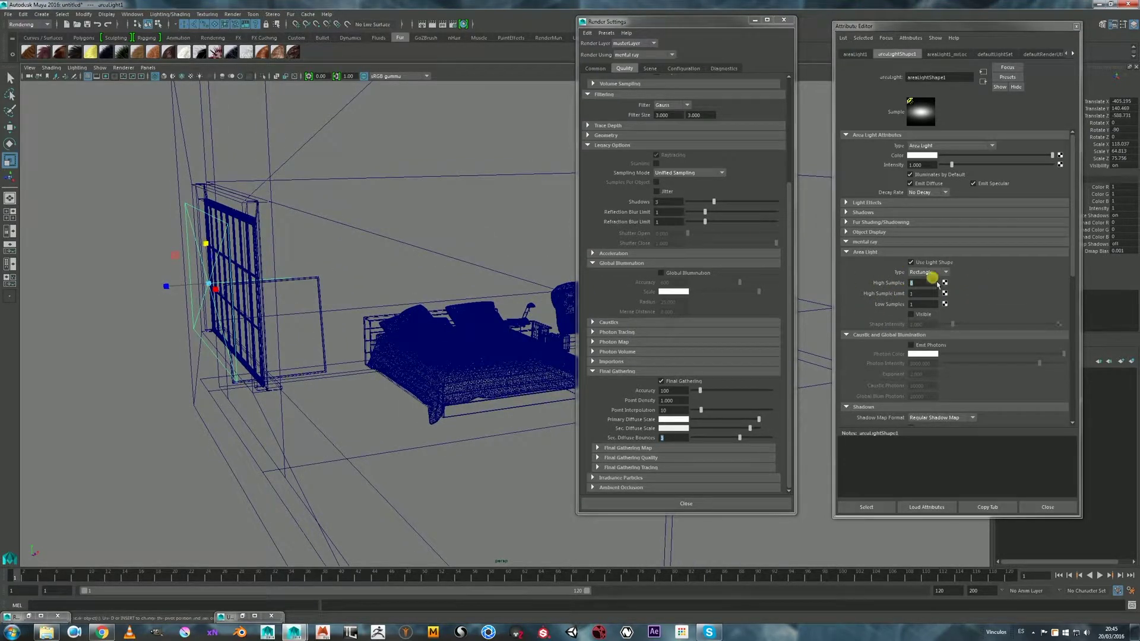
alt+drag(295, 242, 285, 243)
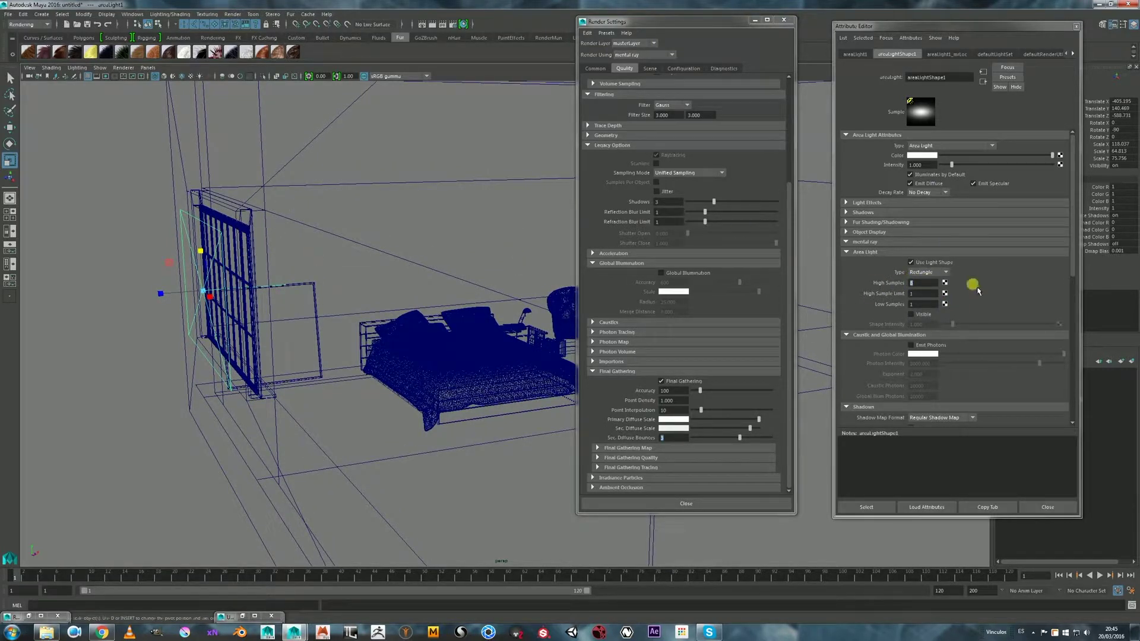
click(923, 286)
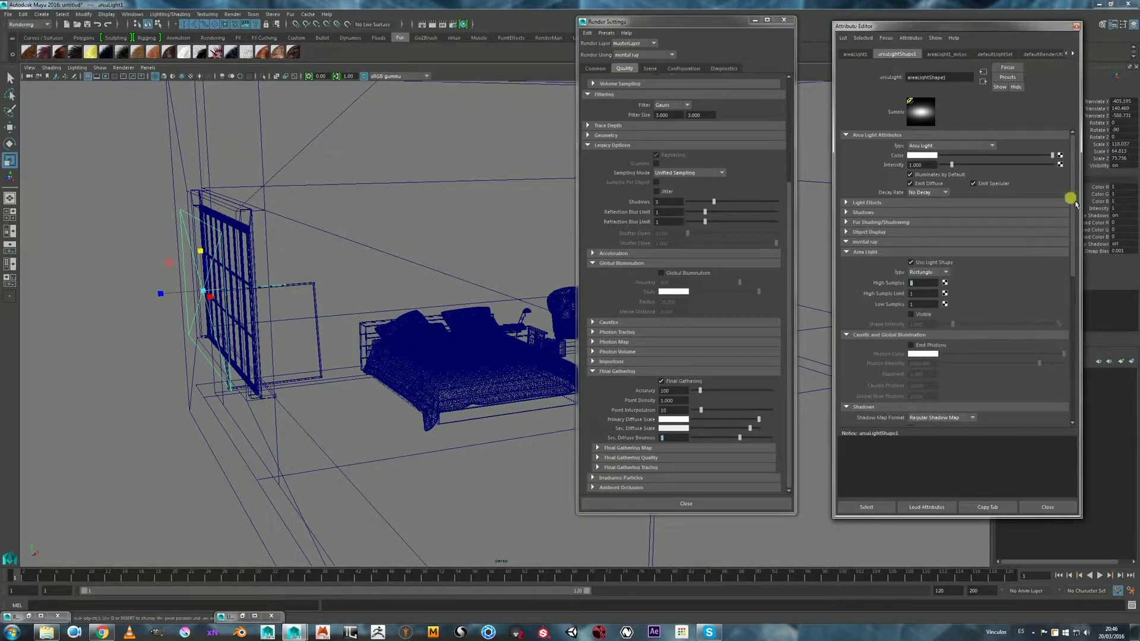
- Bring the area light's mental ray Custom Shaders settings into view and minimize the Render Settings window
drag(1072, 218, 1053, 330)
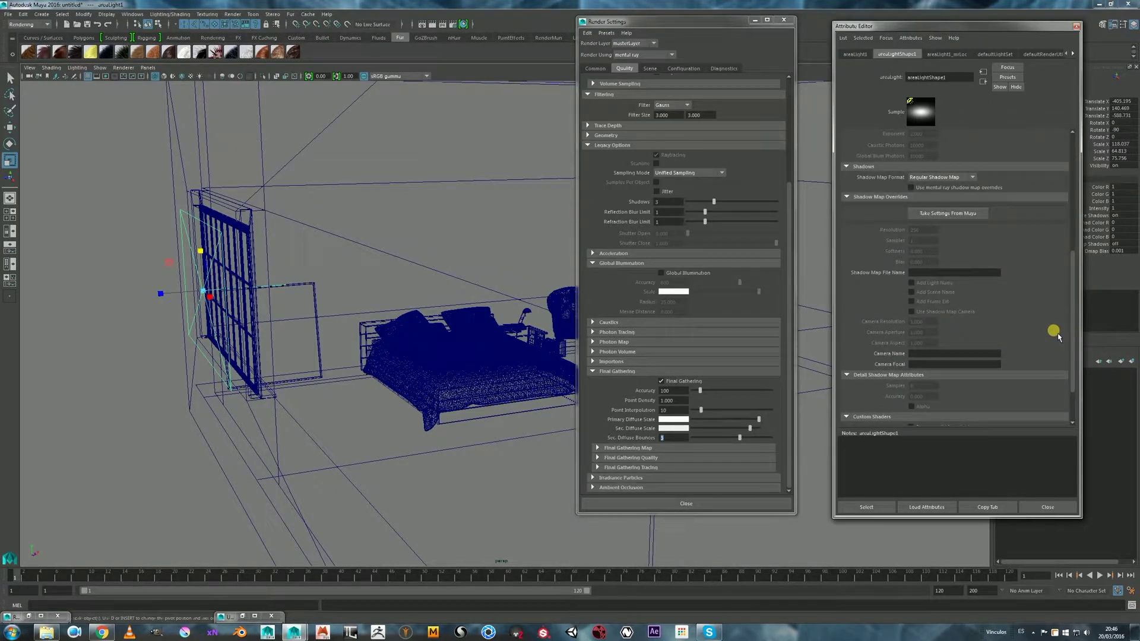
drag(1056, 336, 938, 384)
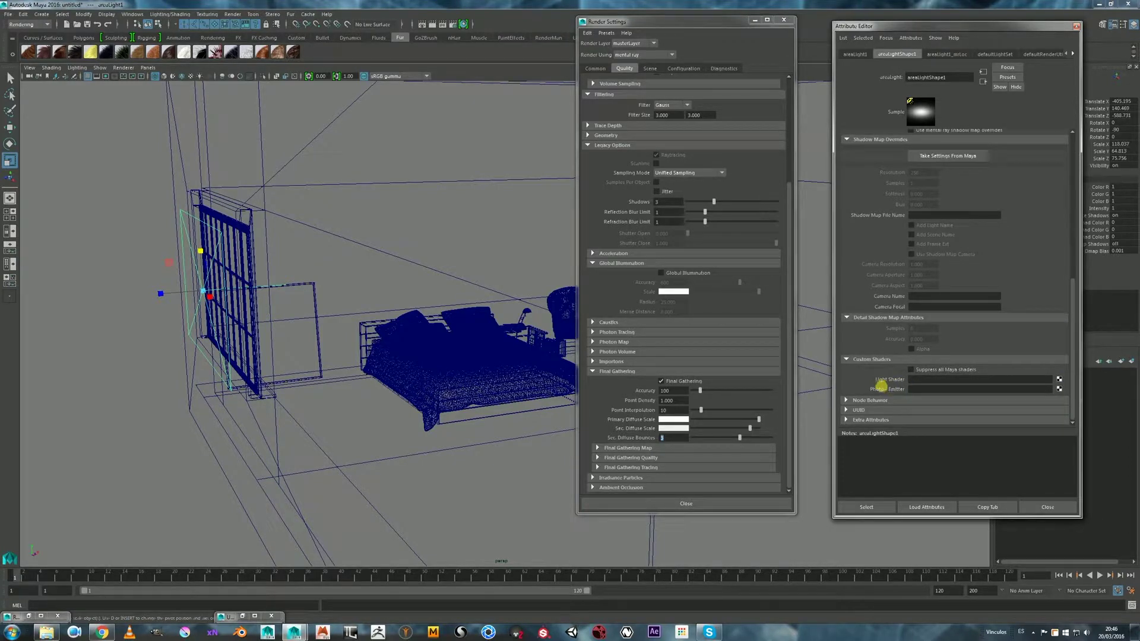
drag(1078, 342, 1073, 146)
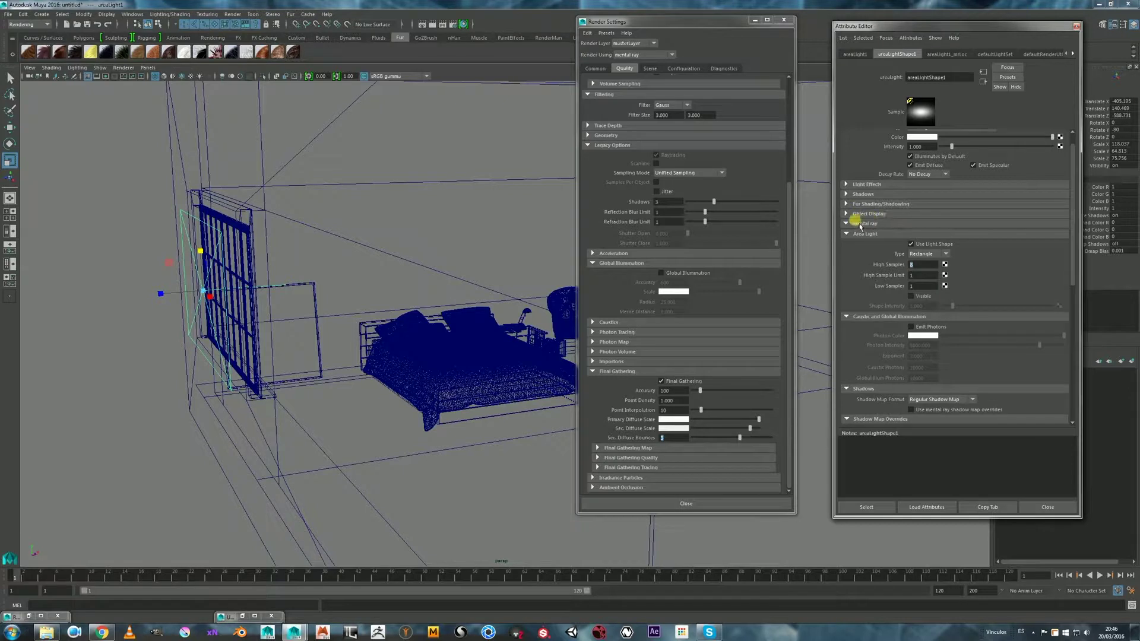
drag(1071, 218, 1073, 374)
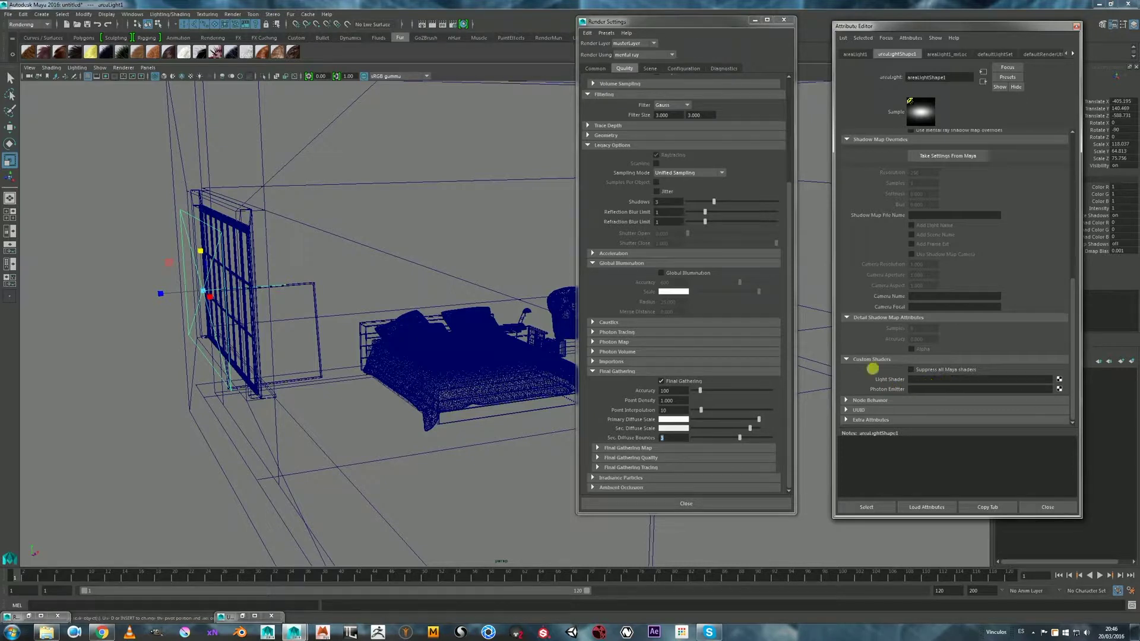
drag(595, 22, 617, 24)
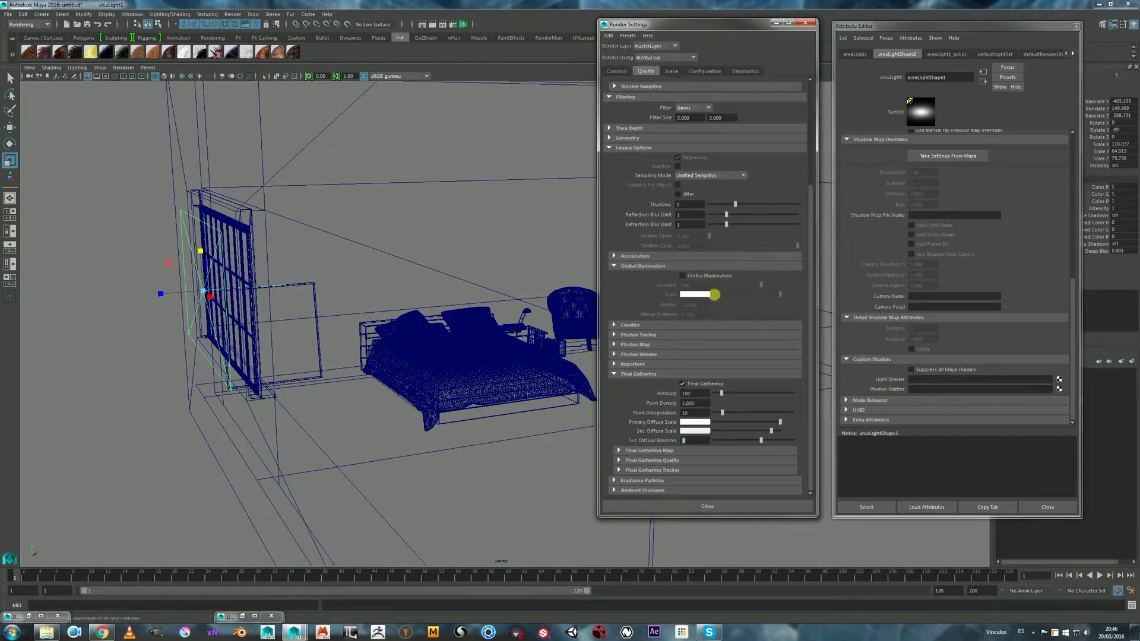
click(775, 22)
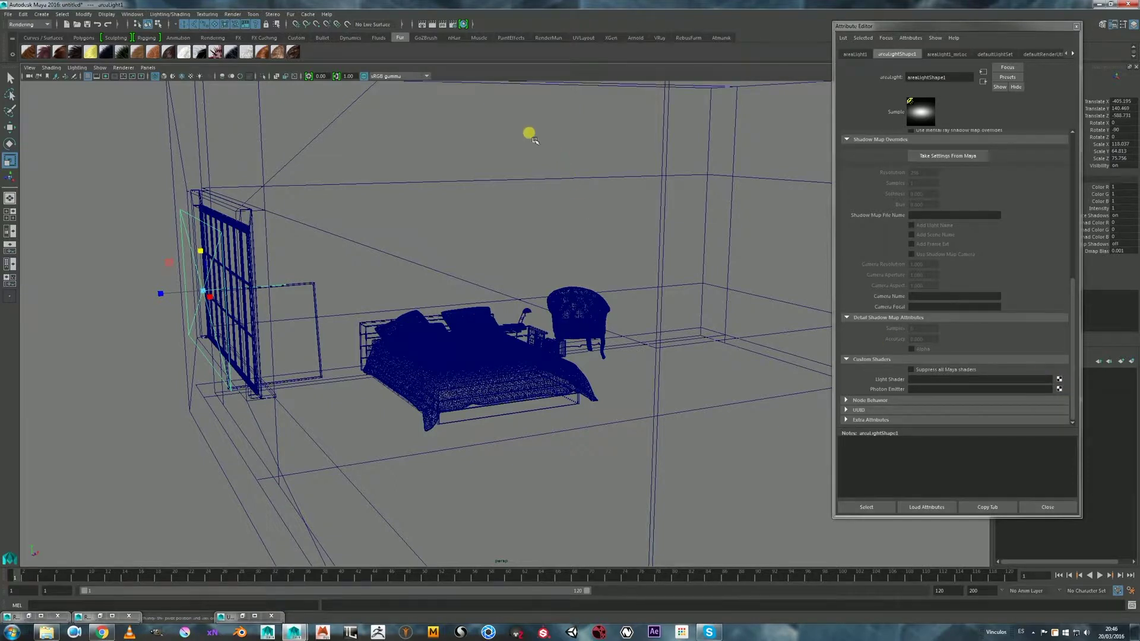
- Open the Hypershade and position it beside the area light's attributes
click(131, 15)
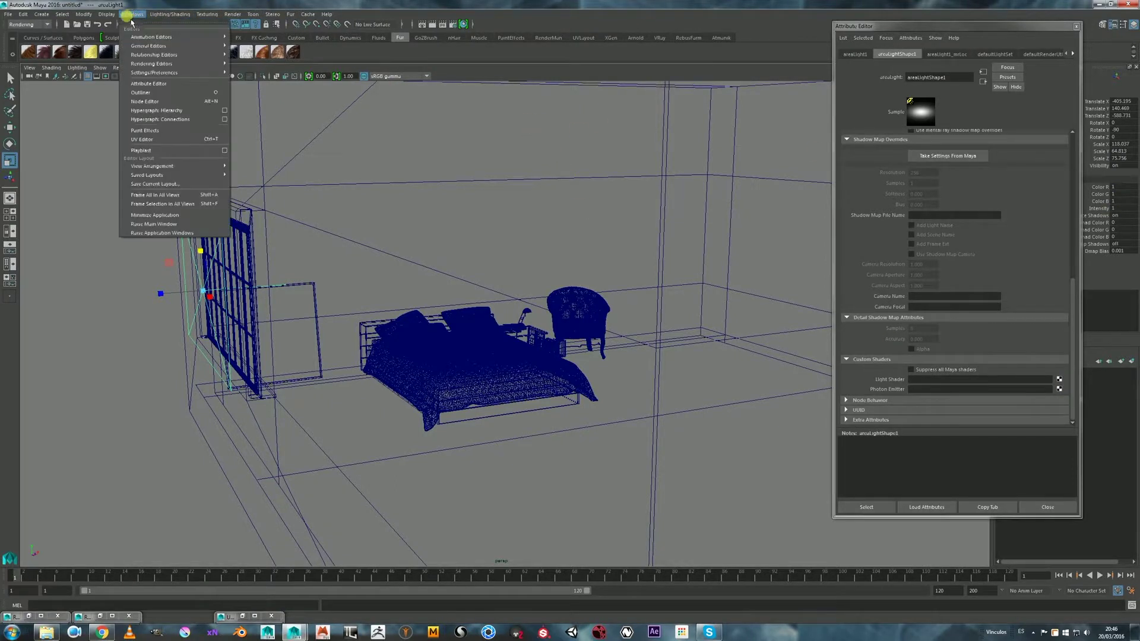
mouse_move(142, 46)
click(519, 27)
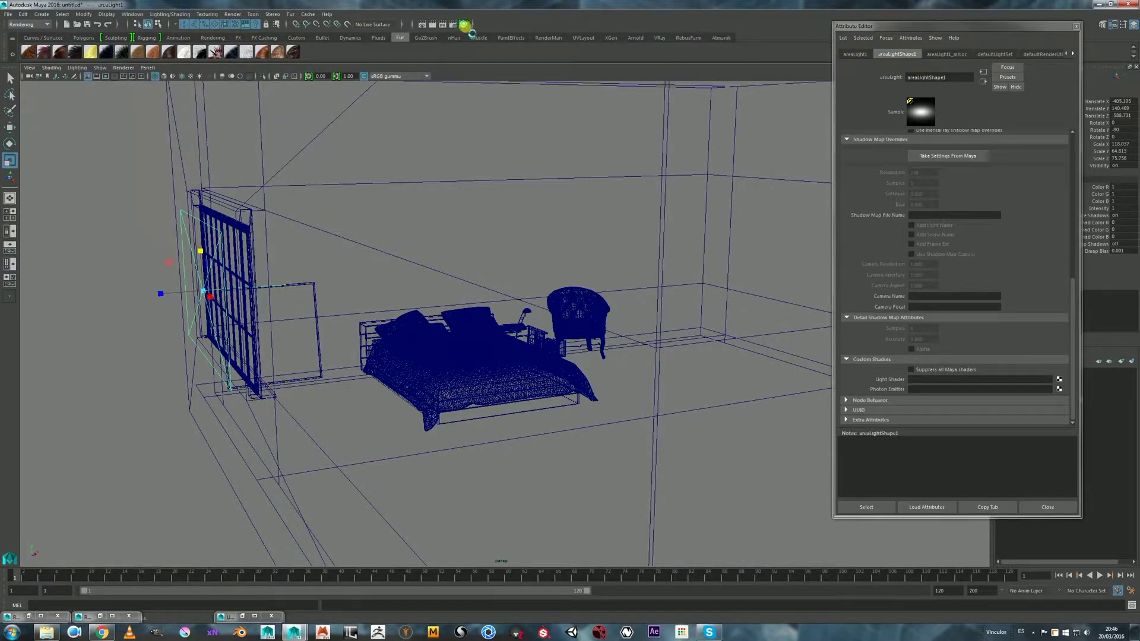
click(464, 25)
drag(564, 56, 220, 19)
scroll(338, 305, down, 5)
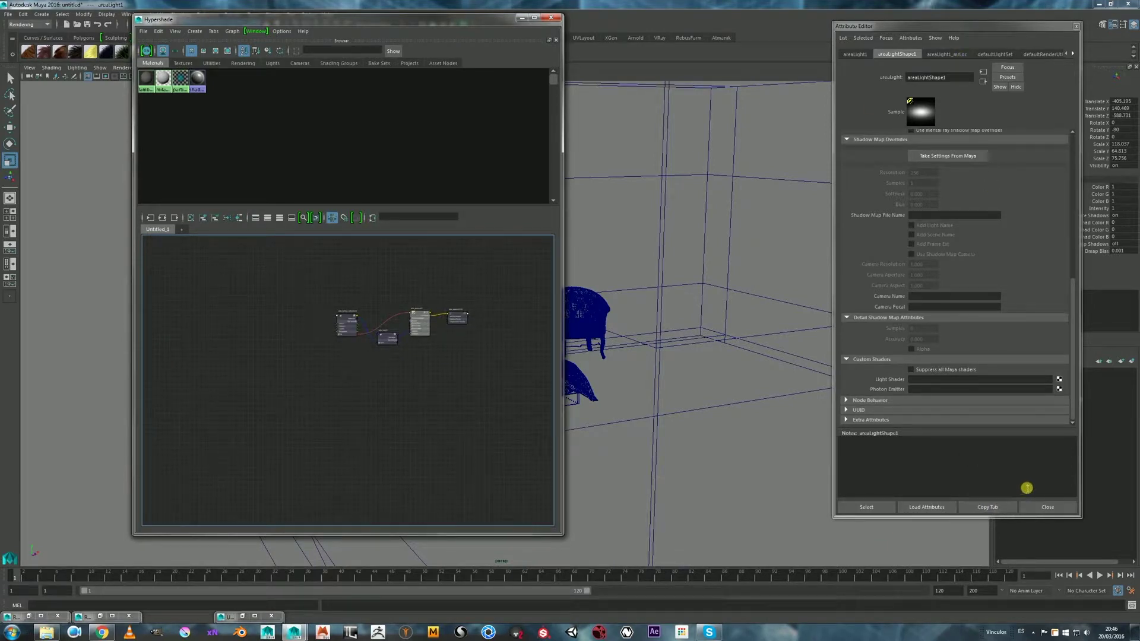
drag(953, 25, 956, 26)
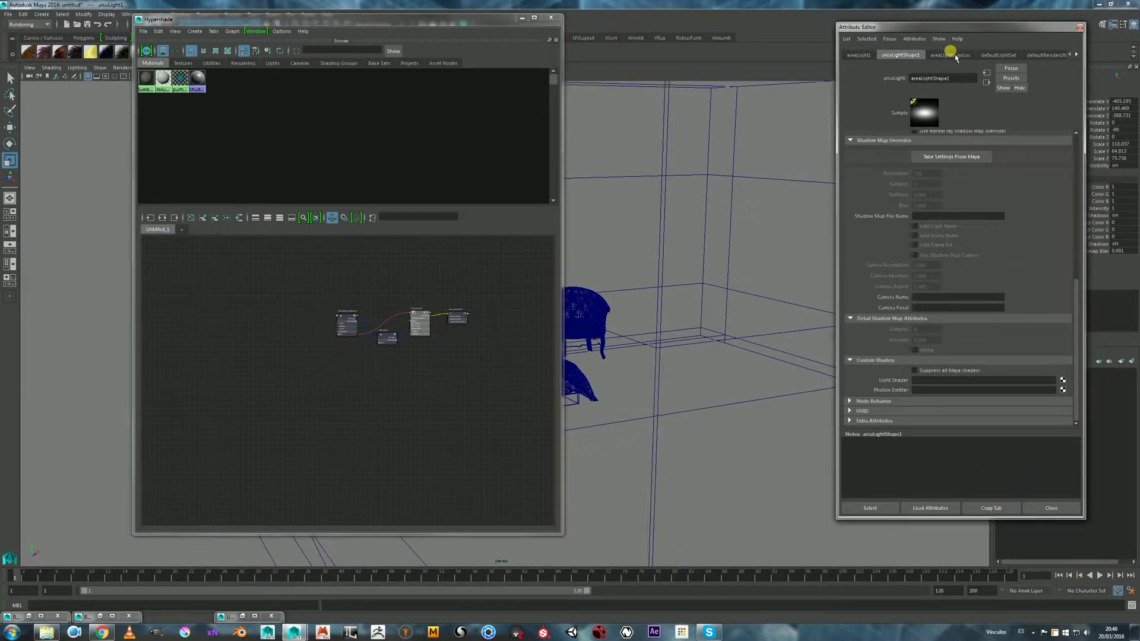
- Graph only the area light's shape node in a cleared Hypershade work area and collapse its attribute list
click(272, 63)
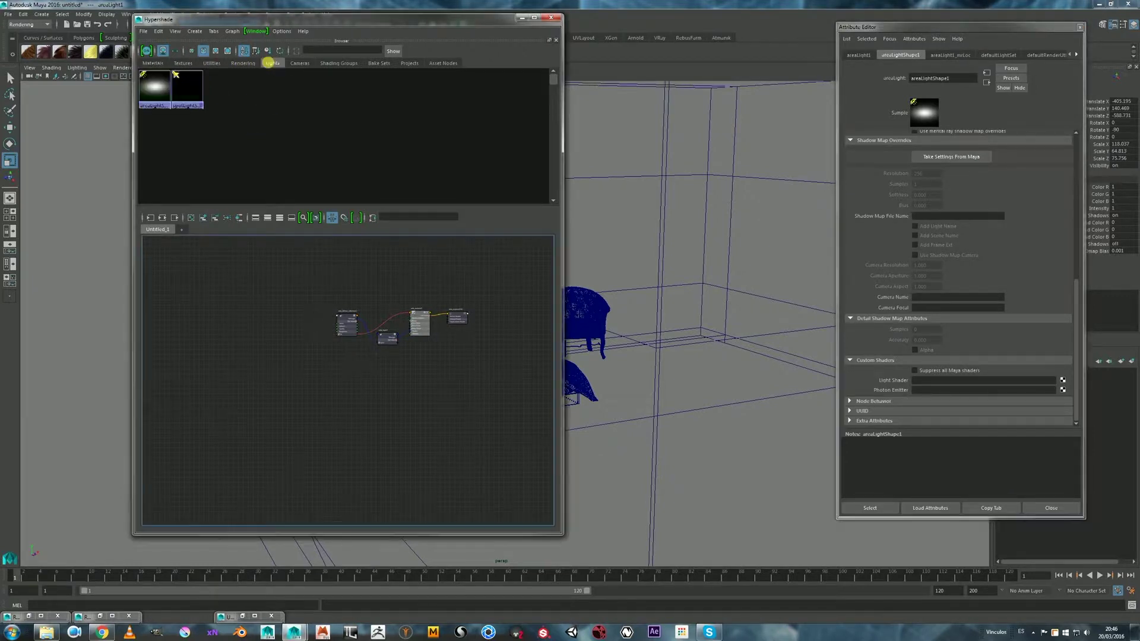
drag(183, 90, 455, 380)
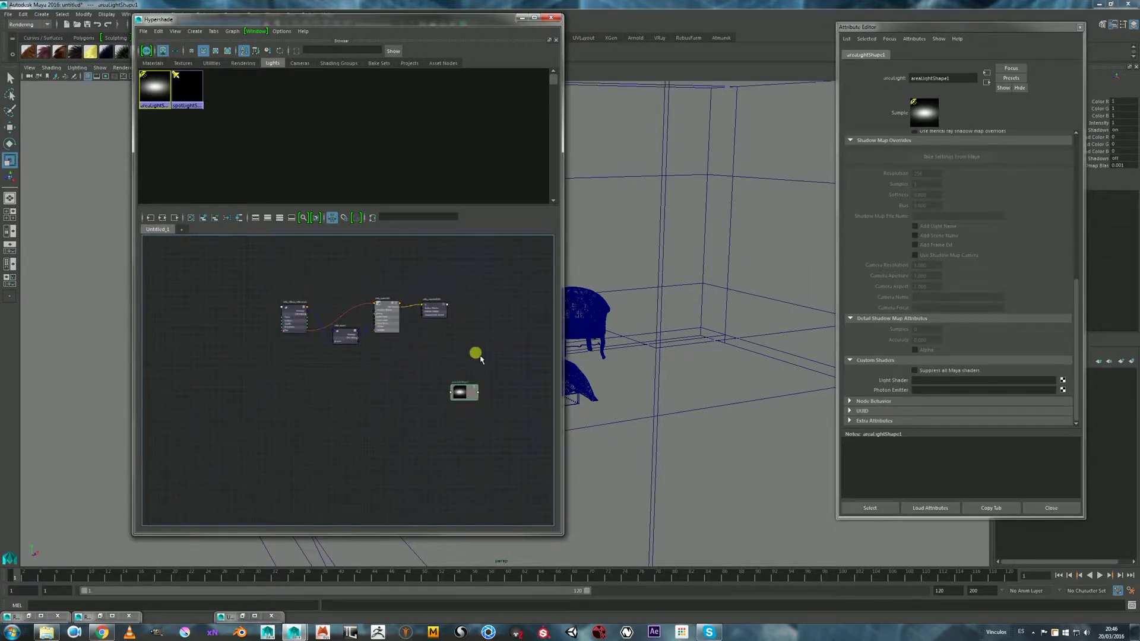
click(191, 218)
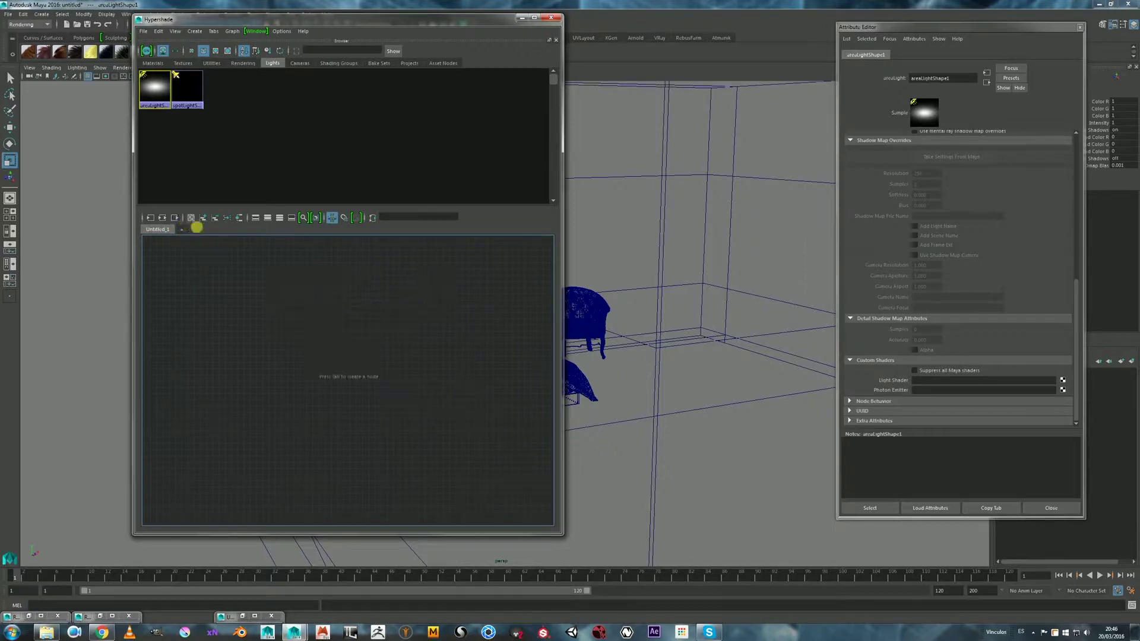
click(167, 222)
drag(318, 284, 423, 294)
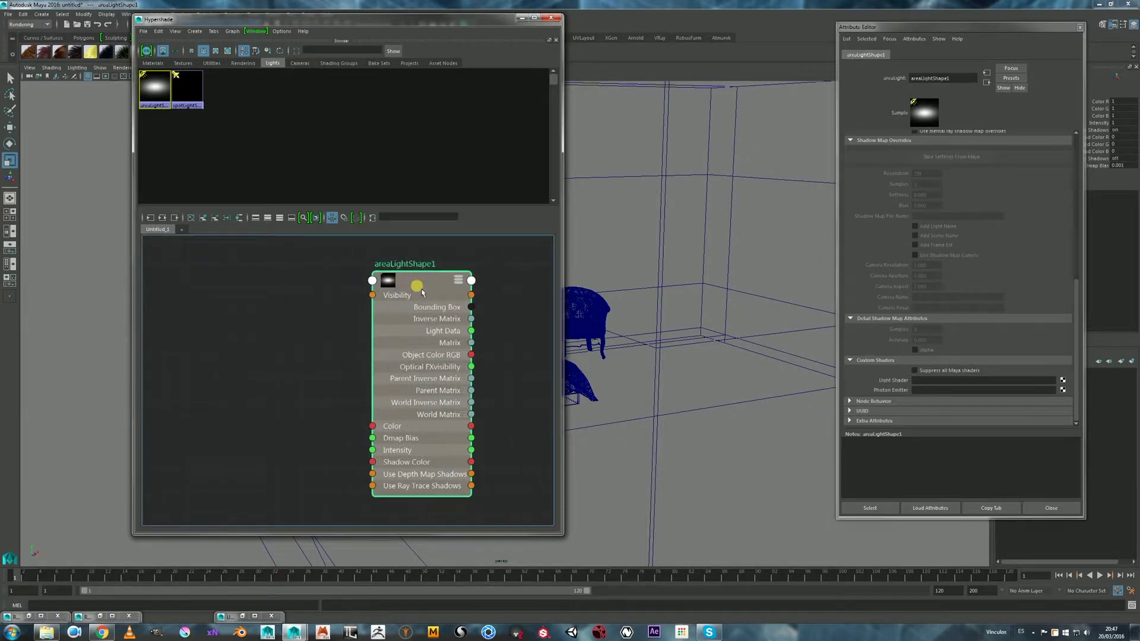
key(1)
key(4)
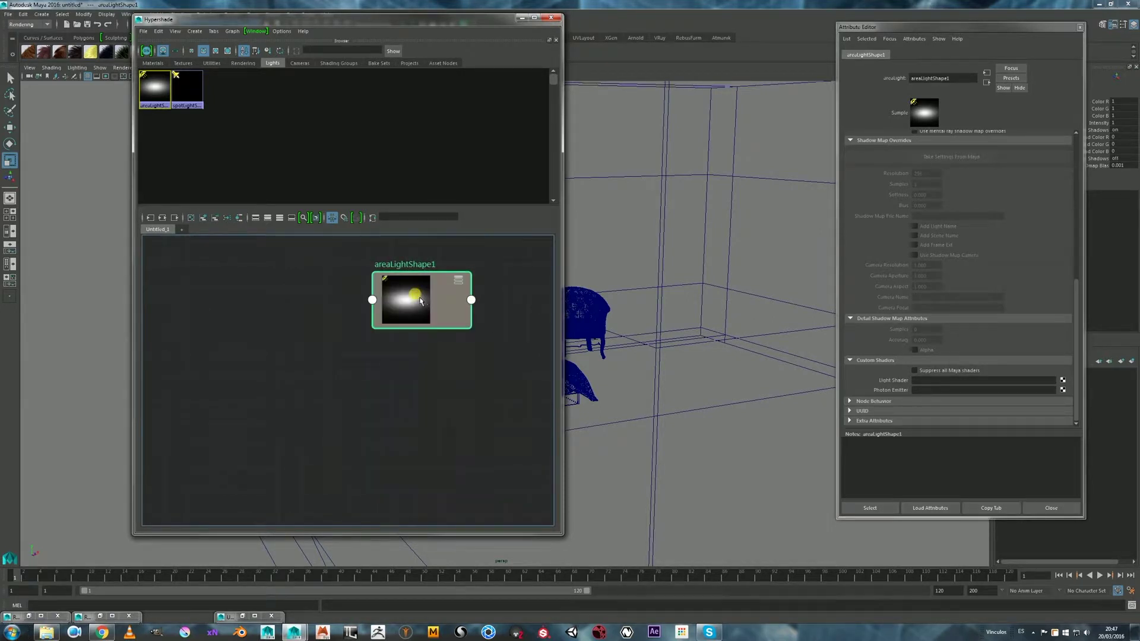
drag(412, 311, 436, 324)
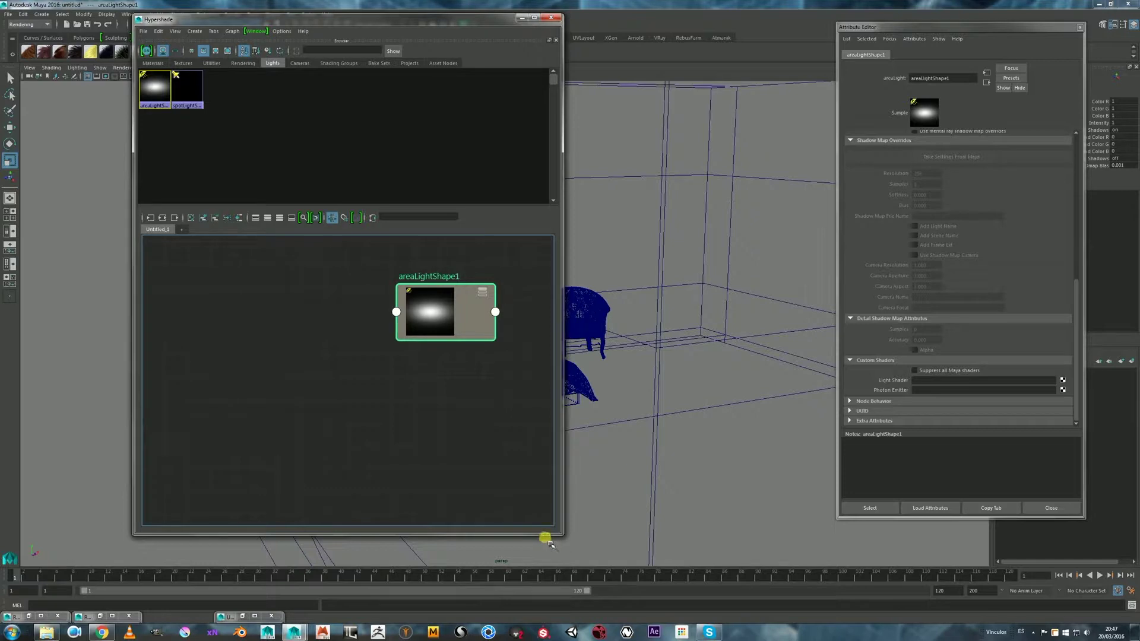
- Show the Create node list in the Hypershade and widen the window to fit it
drag(547, 538, 546, 528)
drag(392, 18, 550, 31)
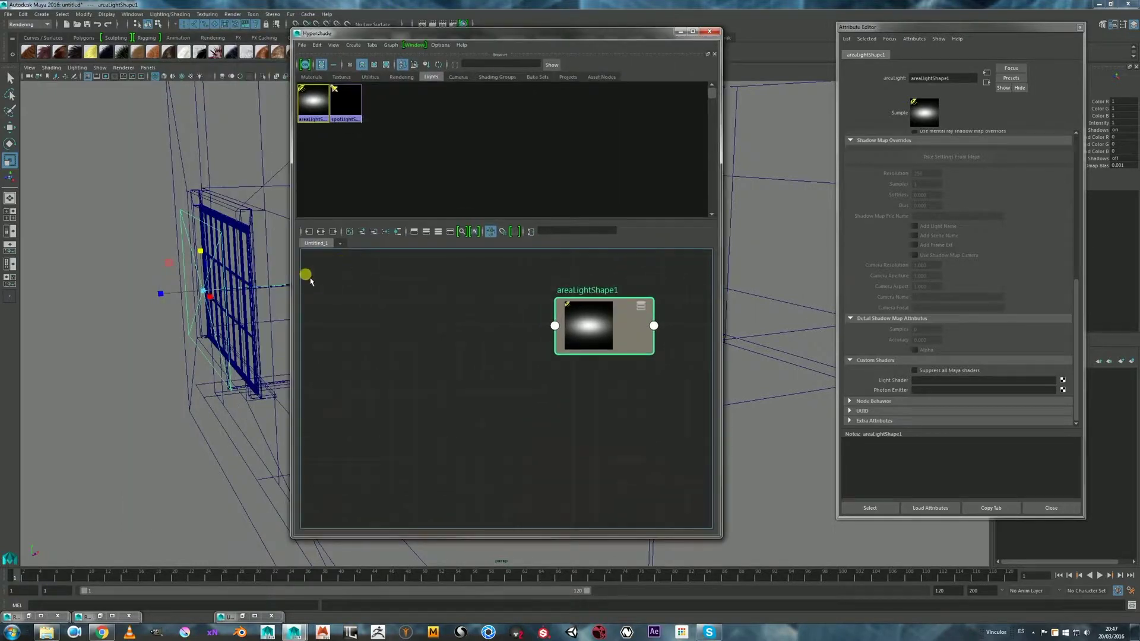
click(419, 45)
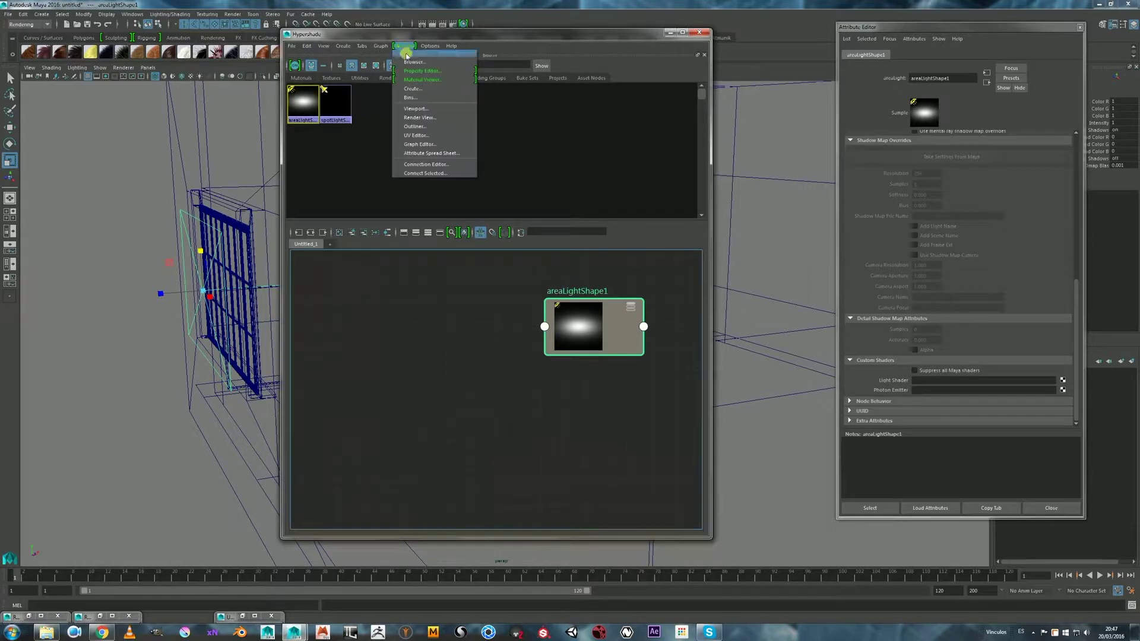
click(423, 89)
drag(43, 7, 326, 261)
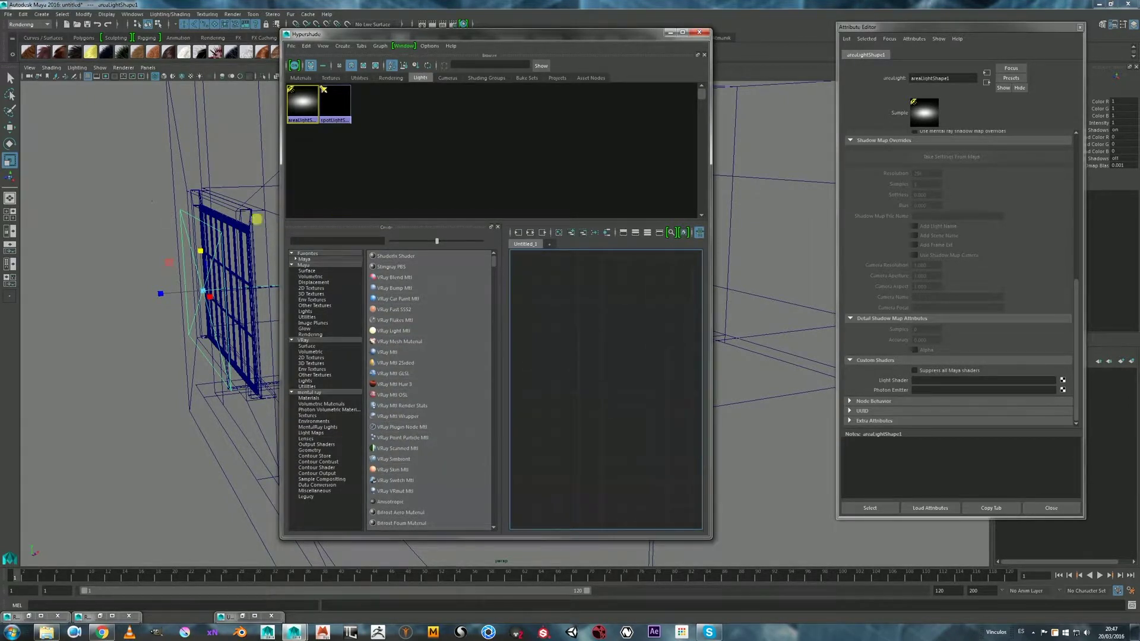
drag(285, 219, 164, 219)
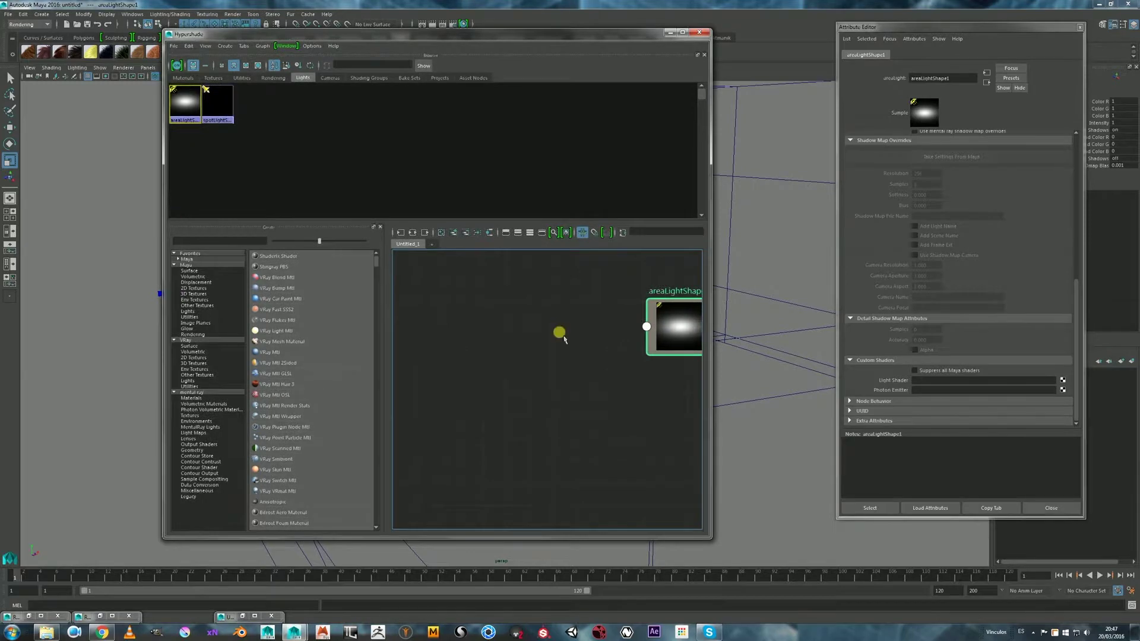
- Create a mia_portal_light node from the mental ray lights and place it beside the area light's shape node
alt+middle_drag(560, 333, 506, 336)
drag(290, 221, 295, 181)
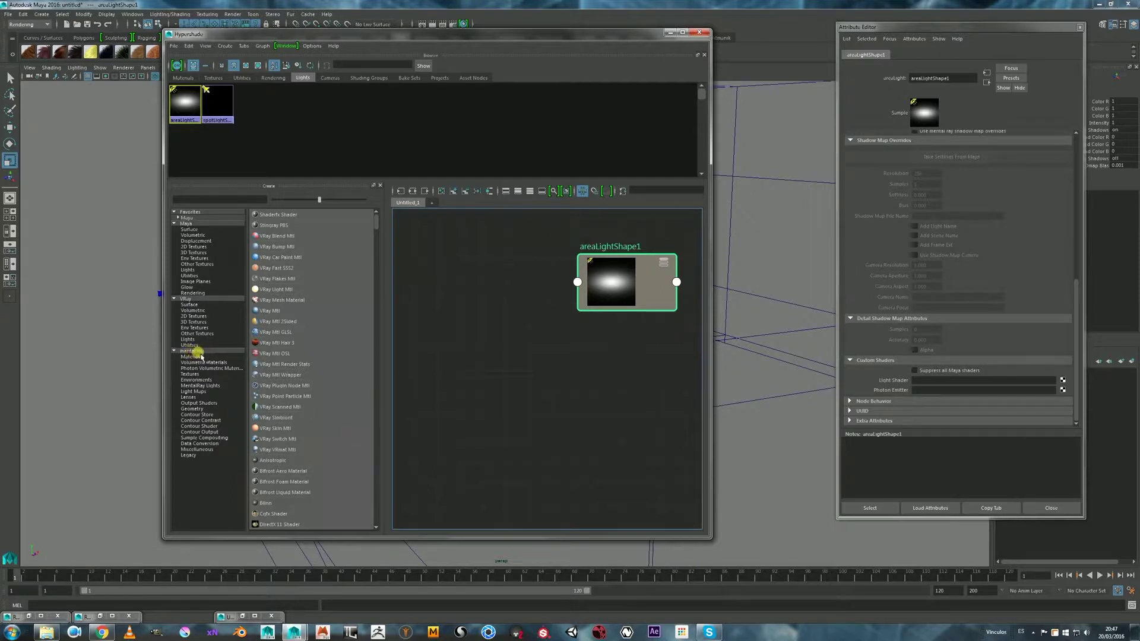
click(211, 386)
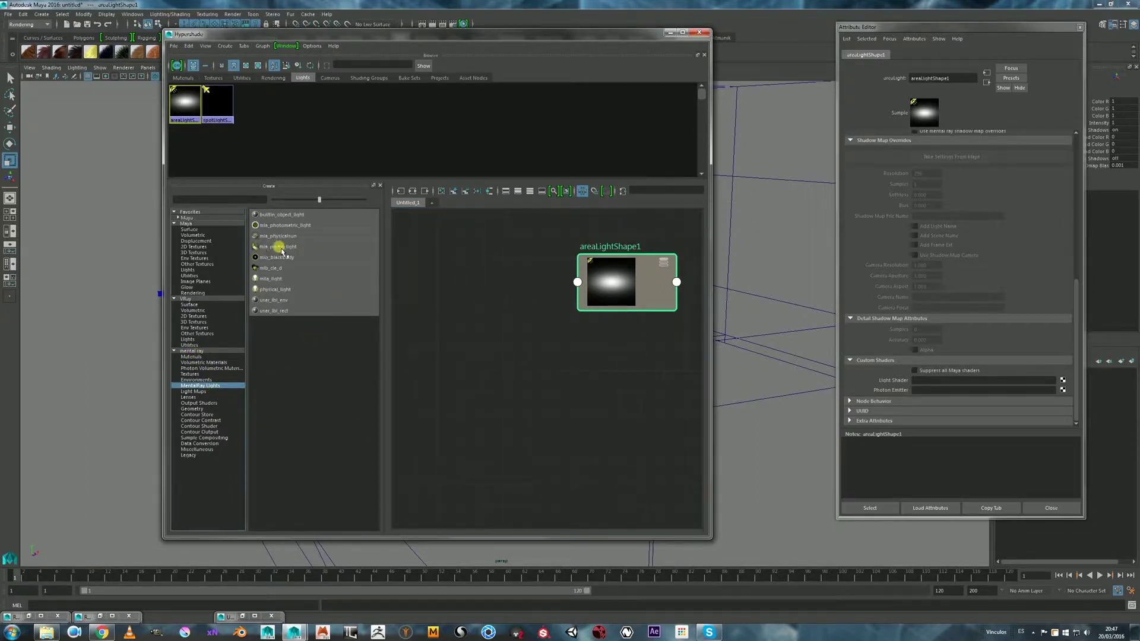
click(299, 249)
drag(647, 284, 496, 288)
key(1)
key(4)
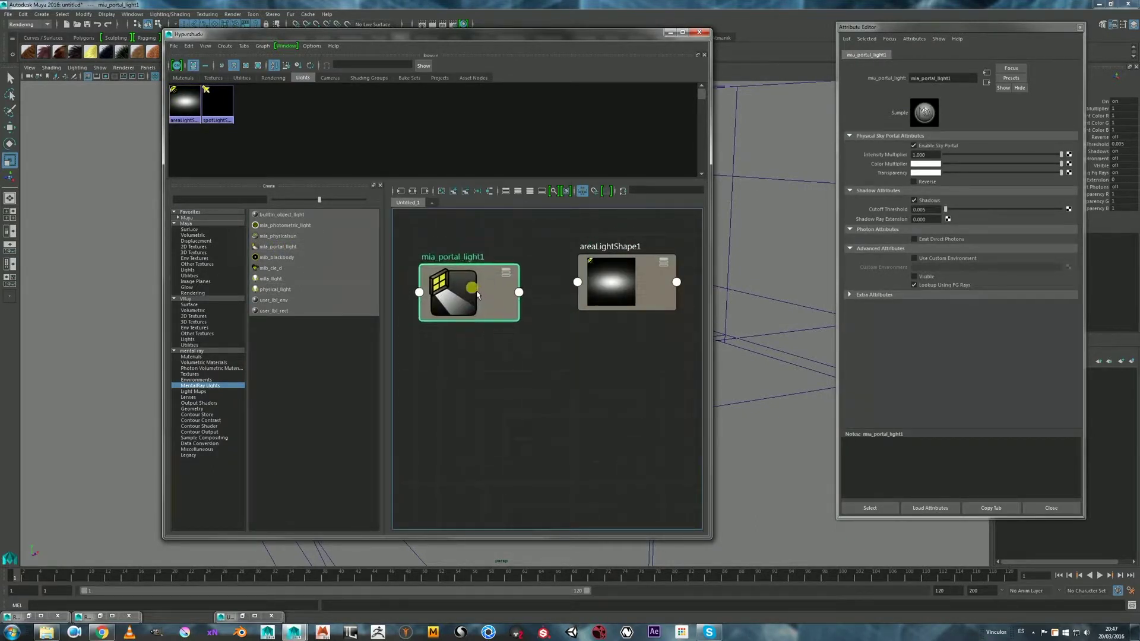
- Assign the portal light as the area light's custom Light Shader and space out the two connected nodes
drag(636, 296, 635, 288)
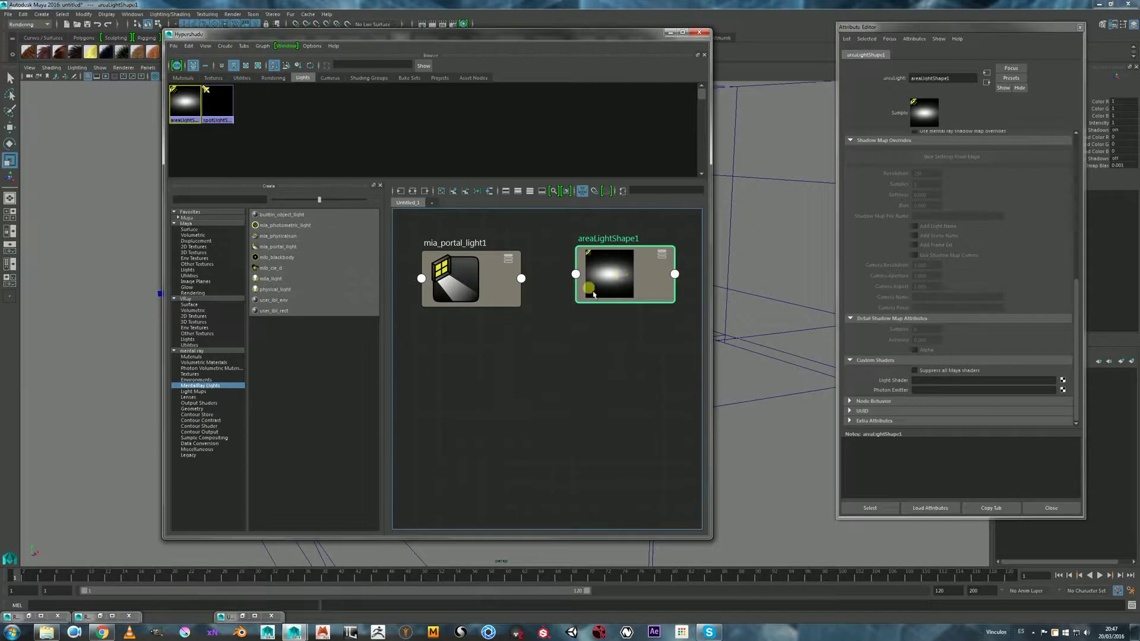
drag(627, 280, 623, 284)
click(926, 394)
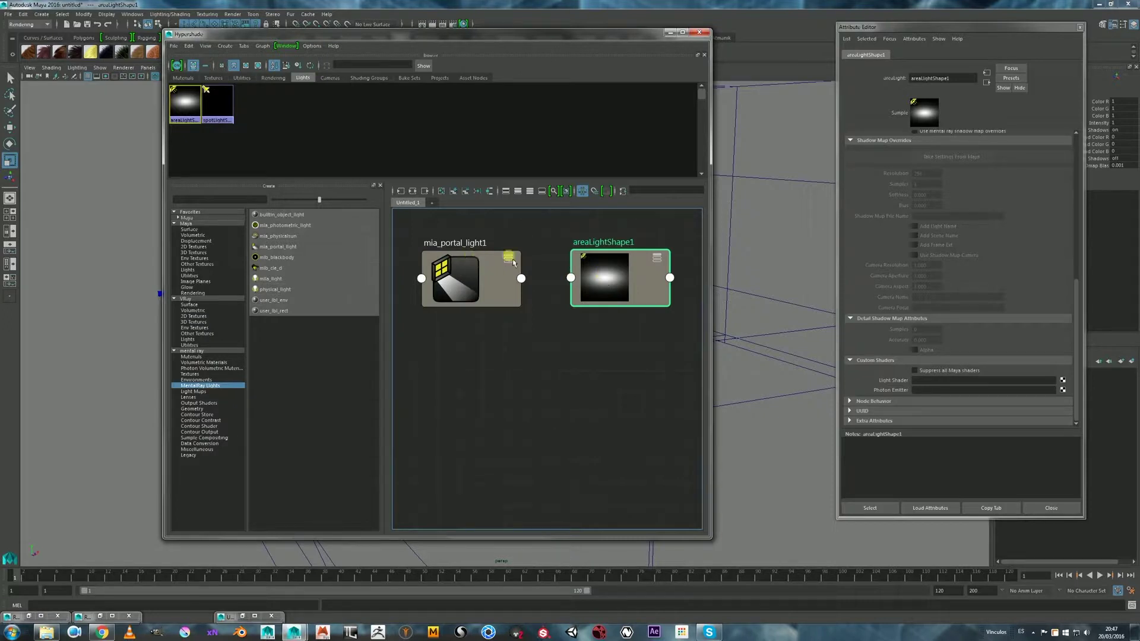
middle_drag(465, 273, 889, 378)
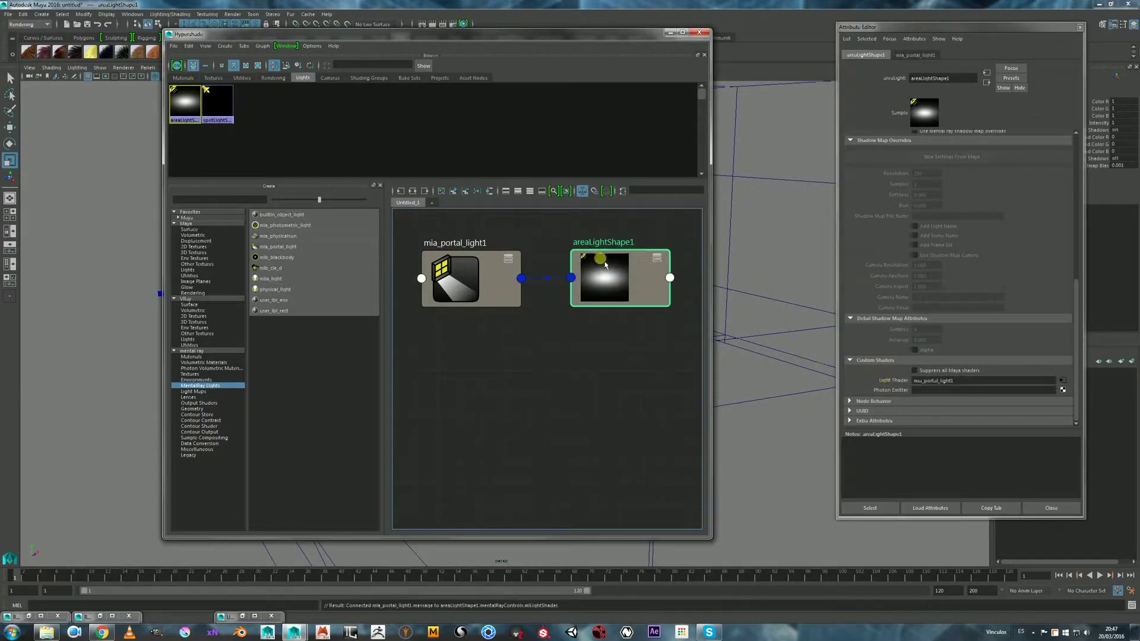
click(492, 276)
click(637, 259)
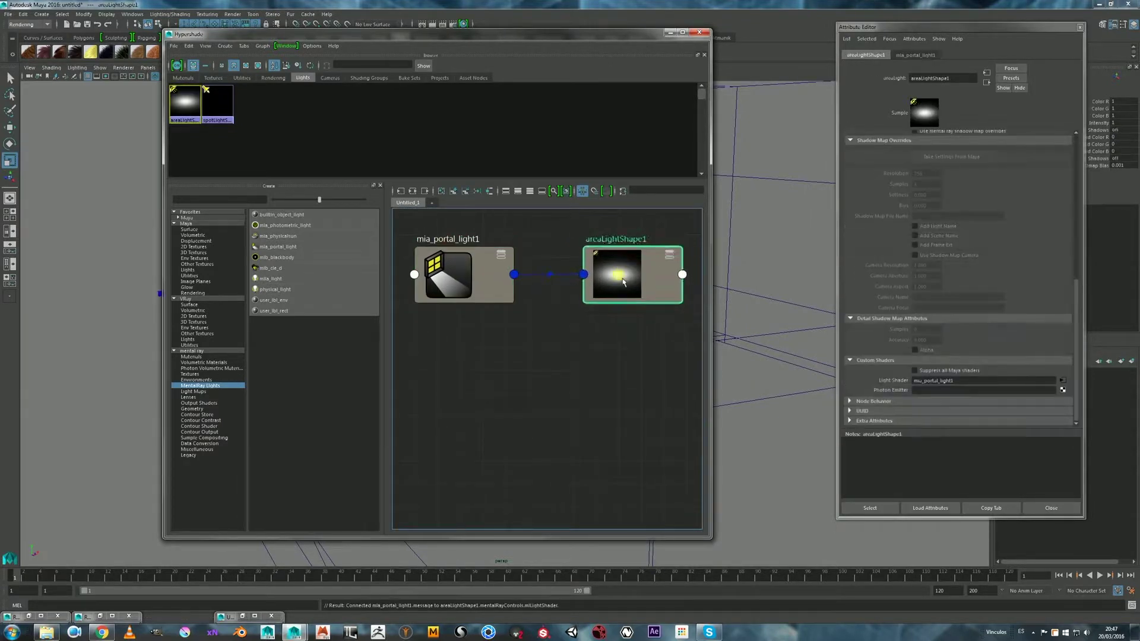
click(483, 315)
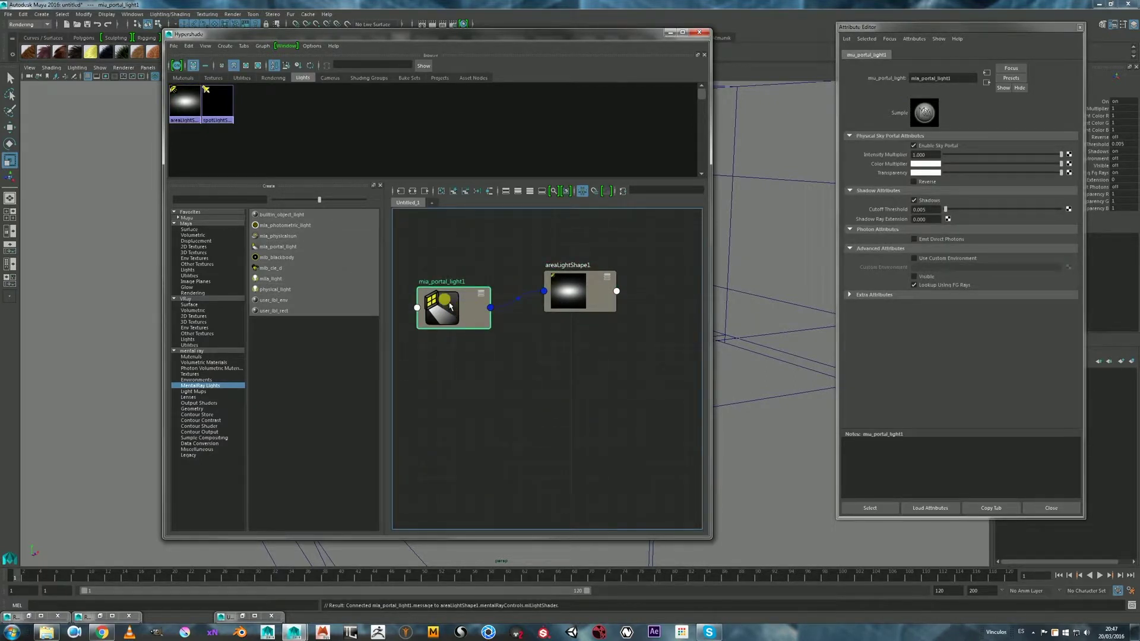
drag(451, 293, 461, 300)
- Make the area light visible in its mental ray Area Light settings
click(596, 295)
mouse_move(595, 295)
mouse_down()
mouse_move(598, 273)
mouse_move(585, 278)
mouse_up()
click(1076, 295)
drag(1076, 299, 1066, 186)
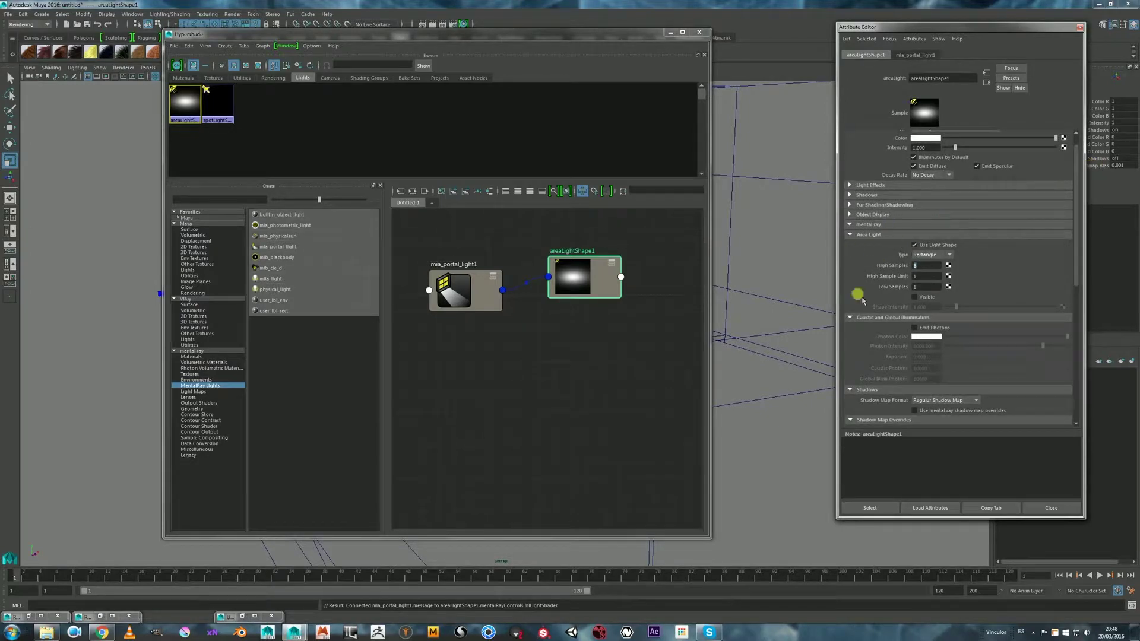
click(931, 301)
click(936, 302)
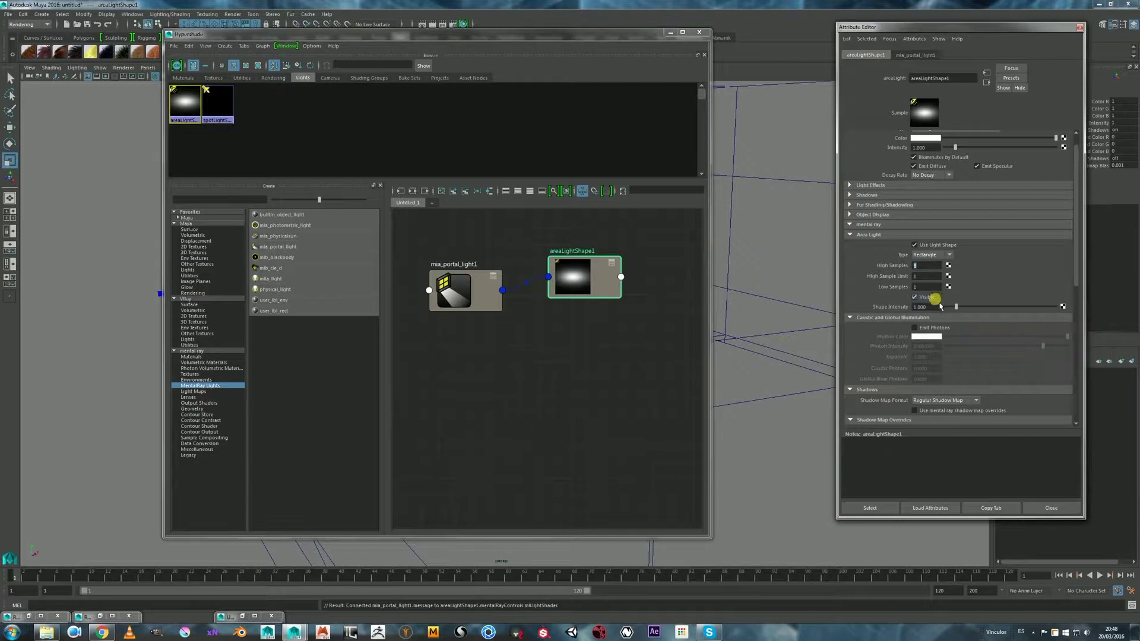
- Minimize the Hypershade and render the bedroom with the portal light in the Render View
drag(564, 272, 575, 271)
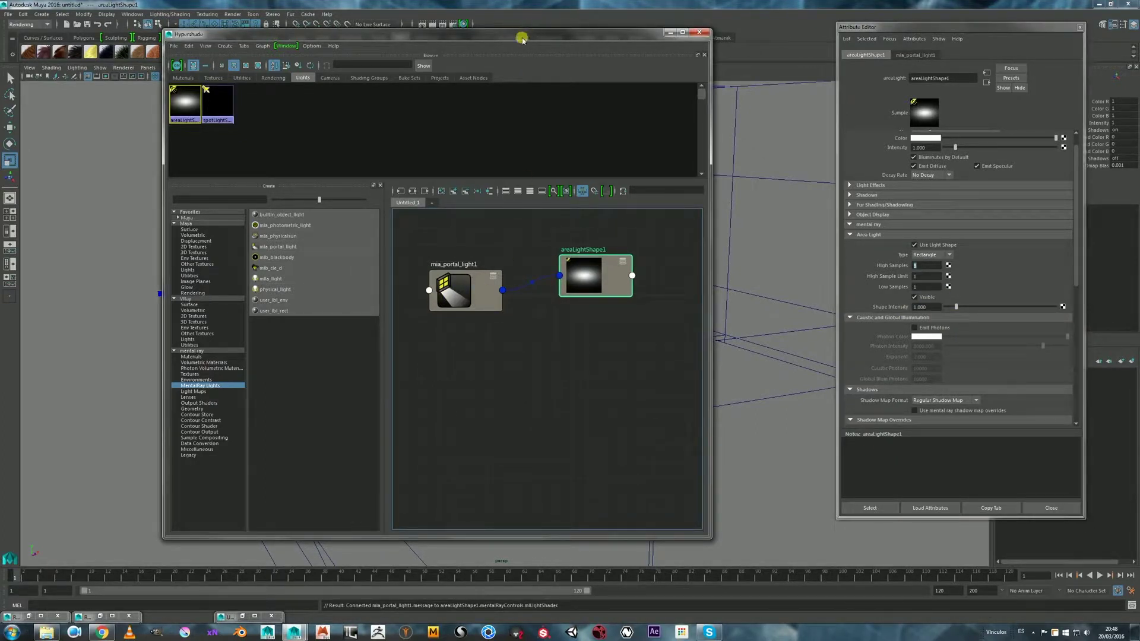
drag(521, 38, 532, 43)
click(681, 38)
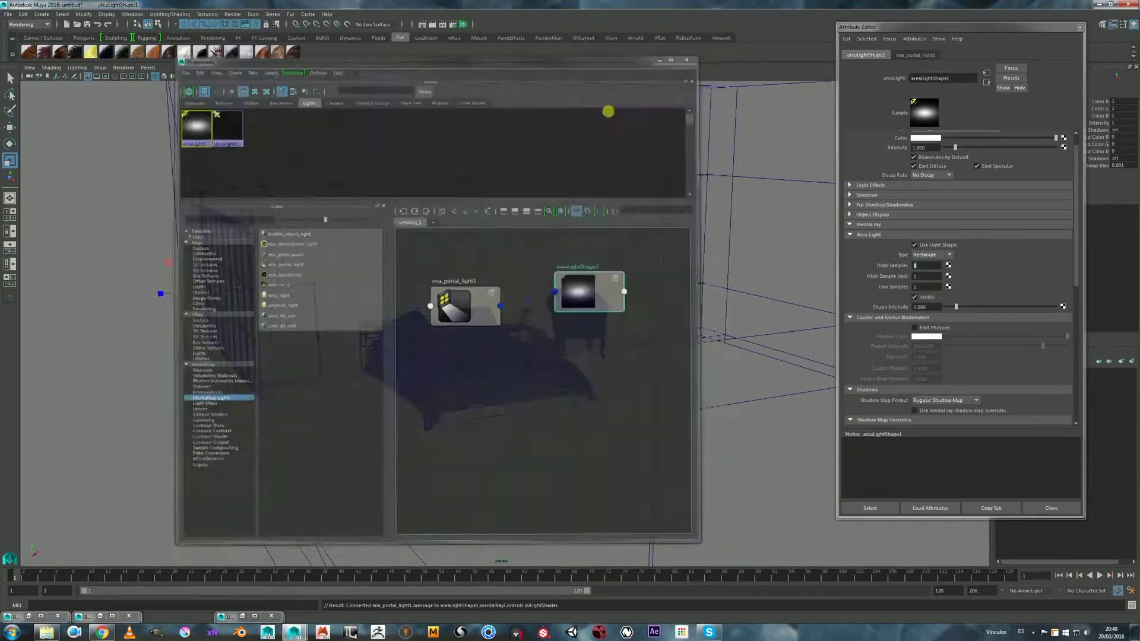
alt+right_drag(313, 212, 137, 132)
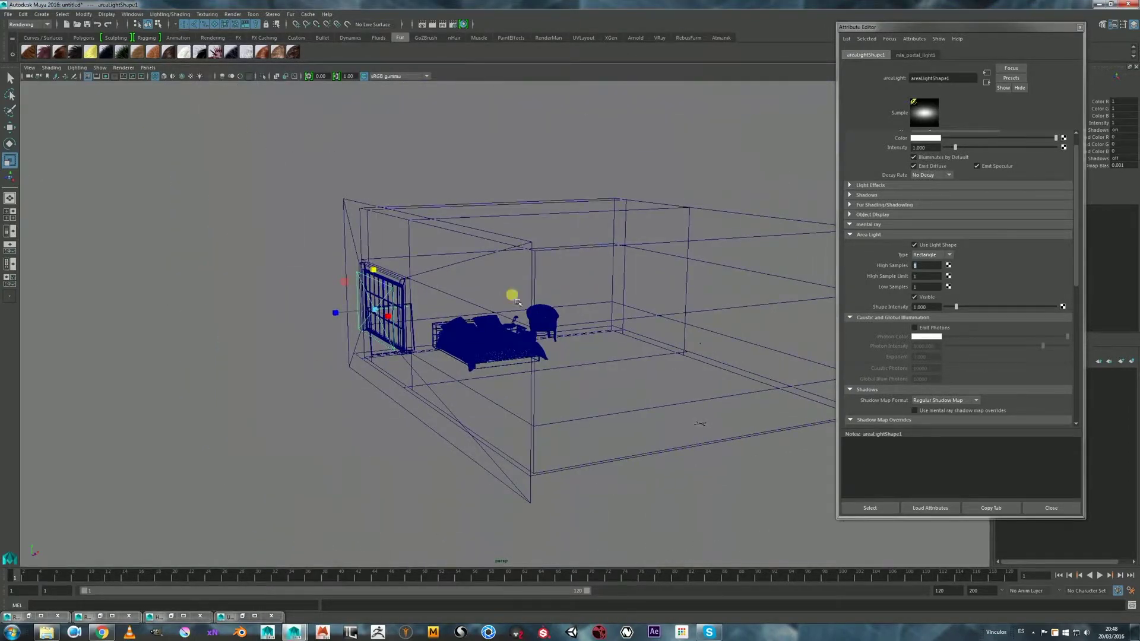
alt+drag(689, 272, 487, 193)
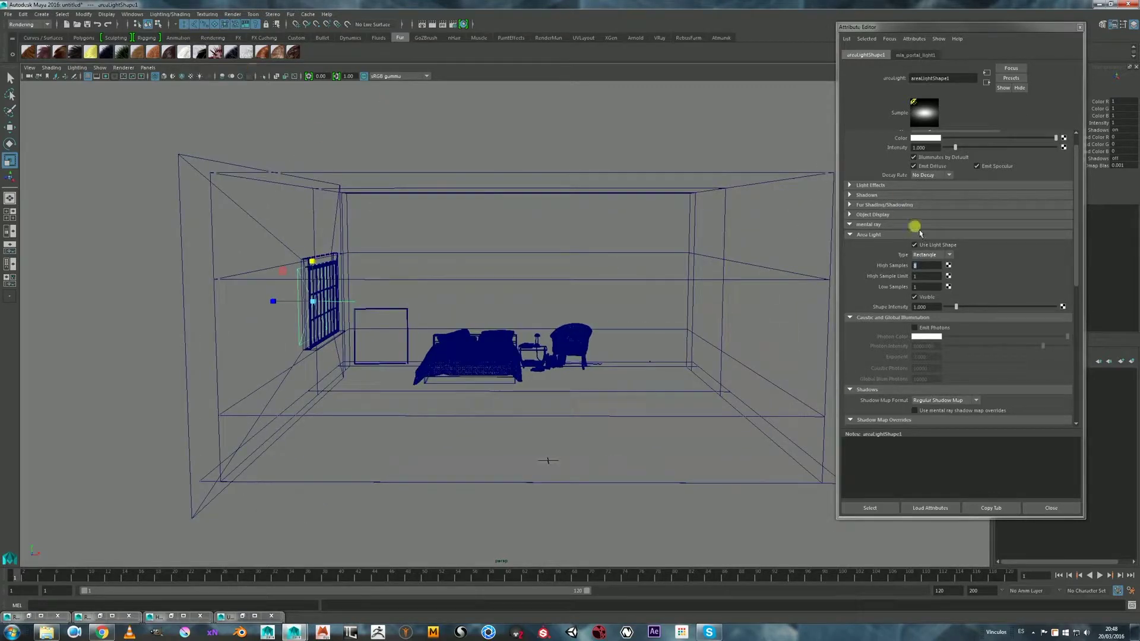
click(420, 24)
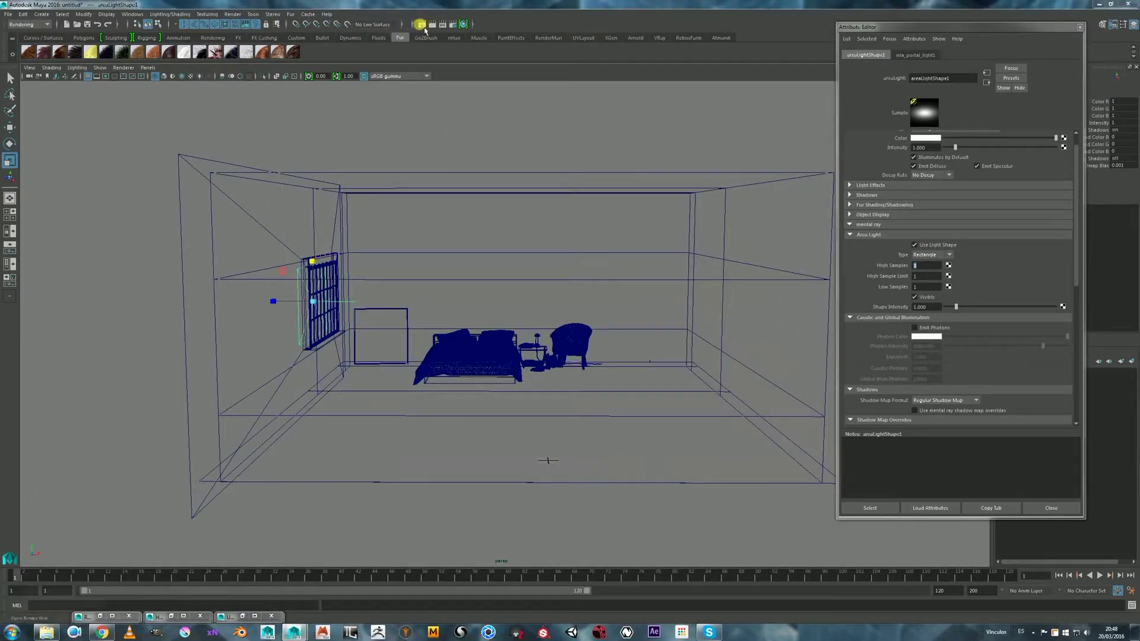
drag(213, 104, 327, 106)
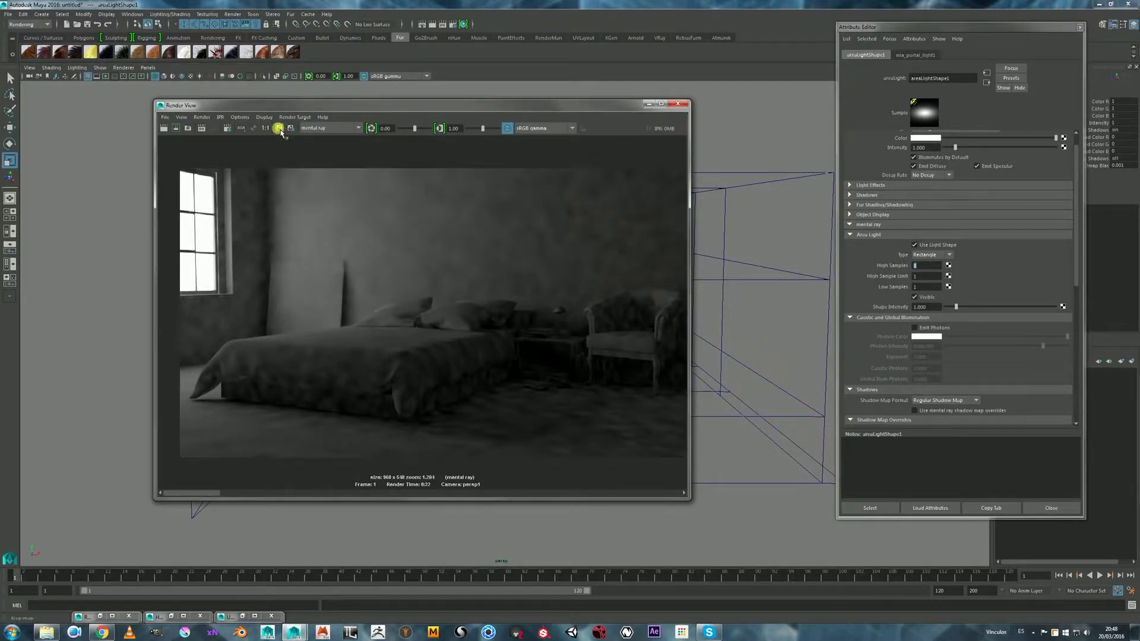
click(163, 128)
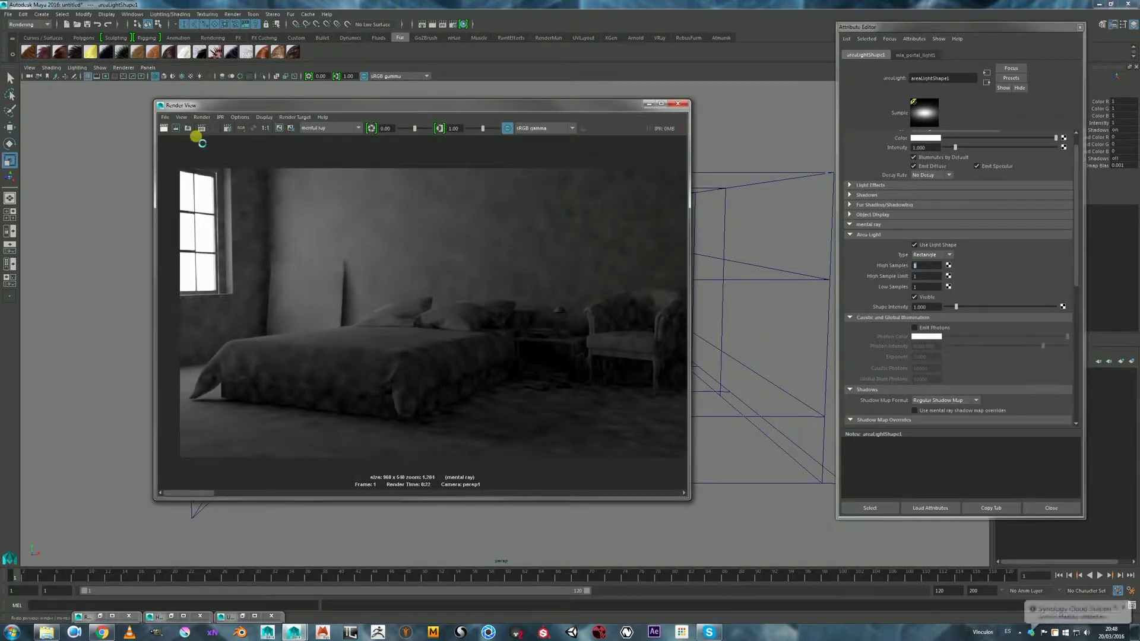
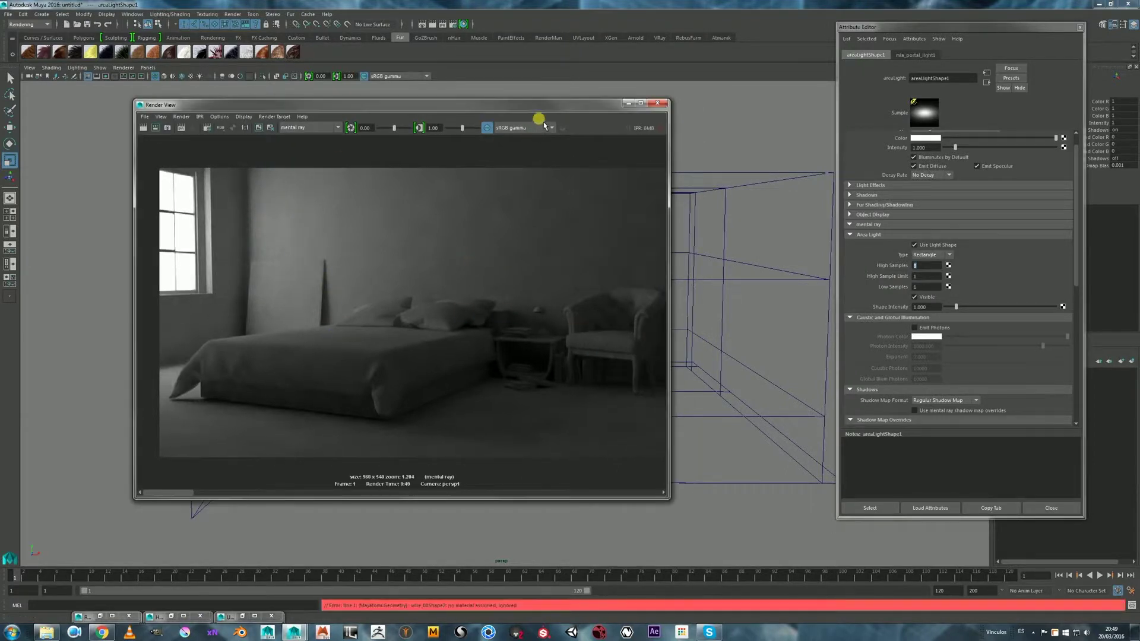
- Examine the rendered bedroom's lighting alongside the window area light in the viewport
drag(517, 111, 474, 96)
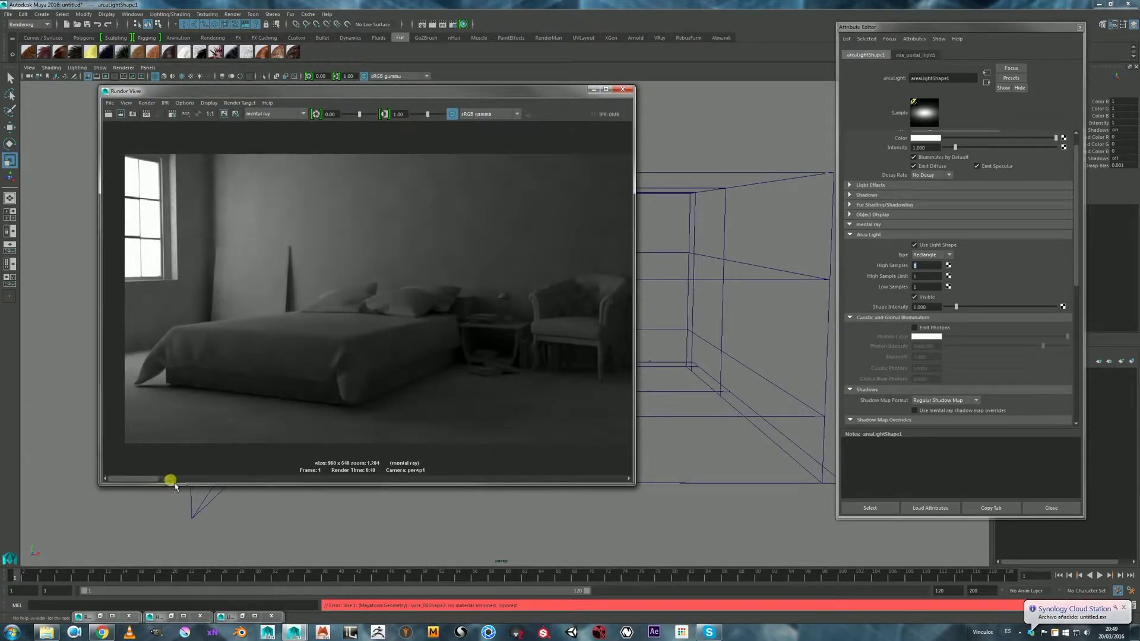
click(203, 478)
drag(169, 483, 135, 485)
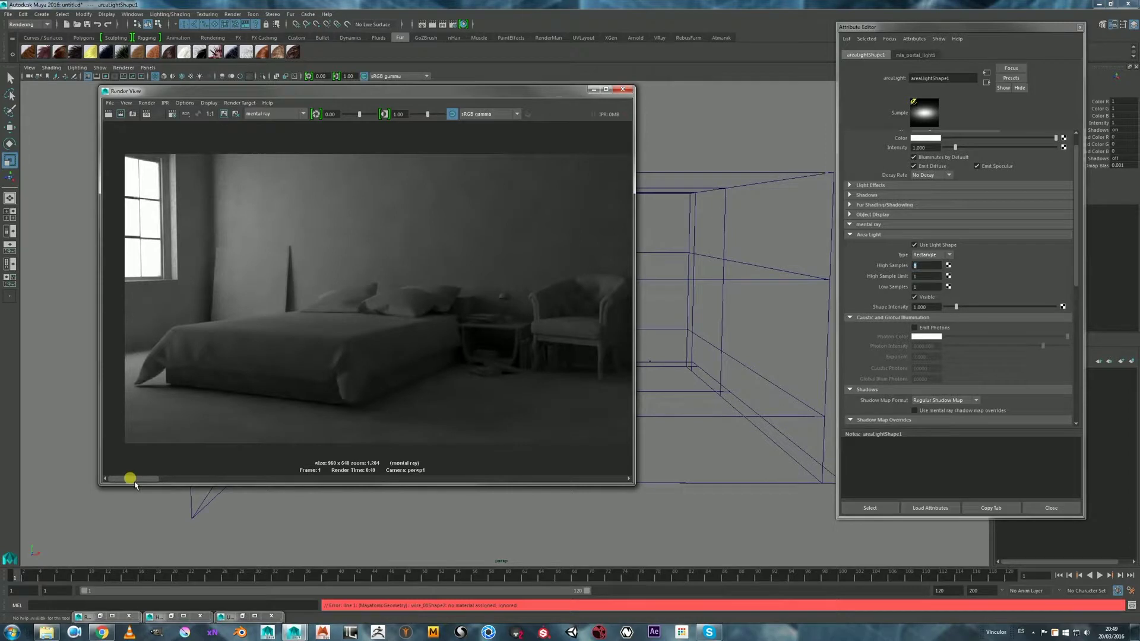
mouse_move(135, 484)
mouse_down()
mouse_move(204, 478)
mouse_move(140, 478)
mouse_up()
drag(329, 94, 536, 137)
click(224, 272)
alt+drag(227, 275, 224, 268)
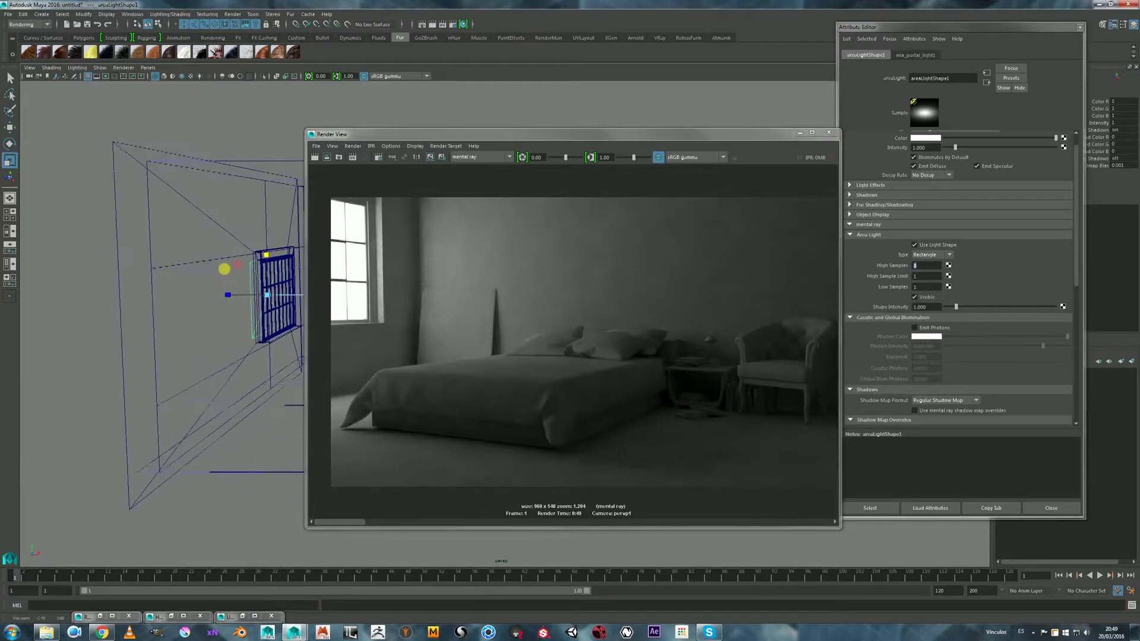
click(256, 292)
drag(421, 134, 426, 137)
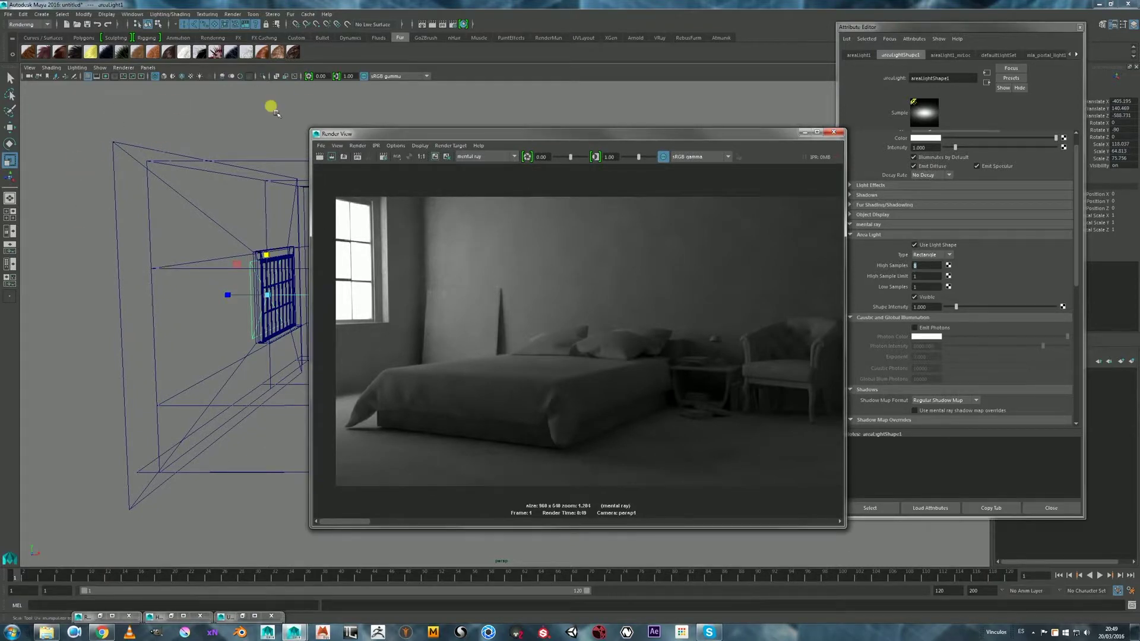
- Set the portal light's Intensity Multiplier to 10 and render the bedroom again
drag(746, 135, 628, 121)
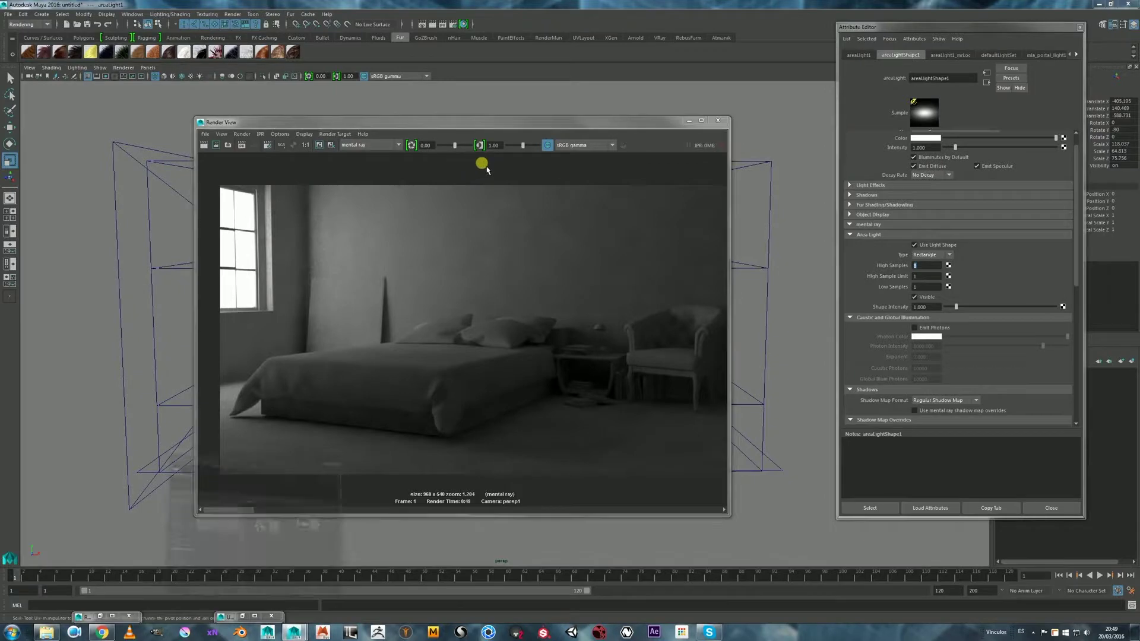
key(ctrl+h)
drag(475, 286, 484, 272)
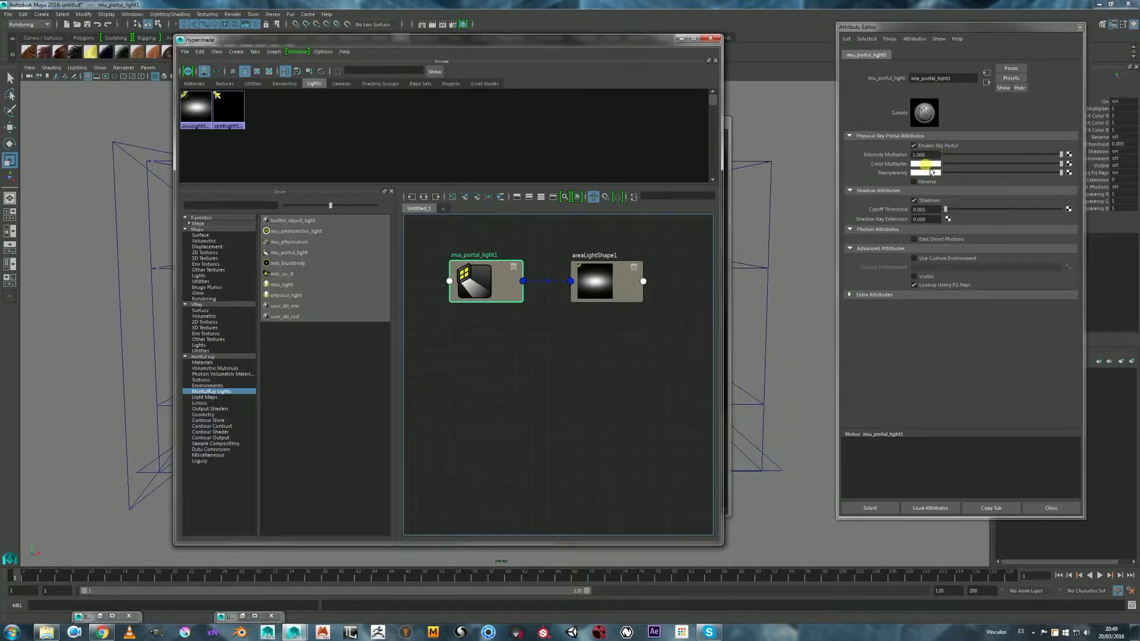
click(681, 38)
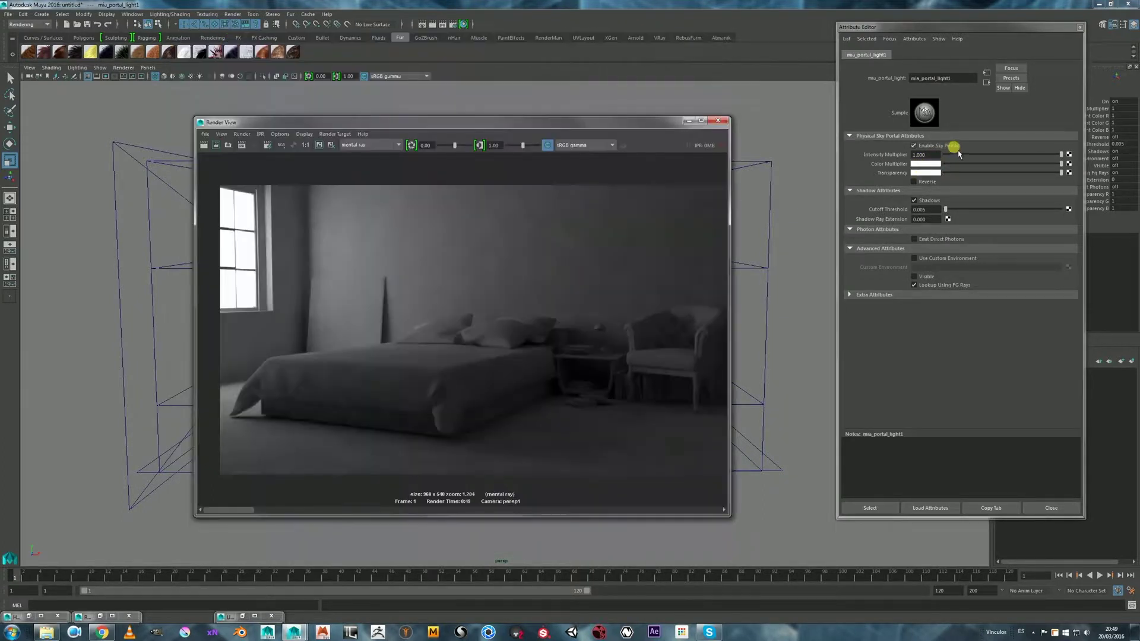
click(925, 154)
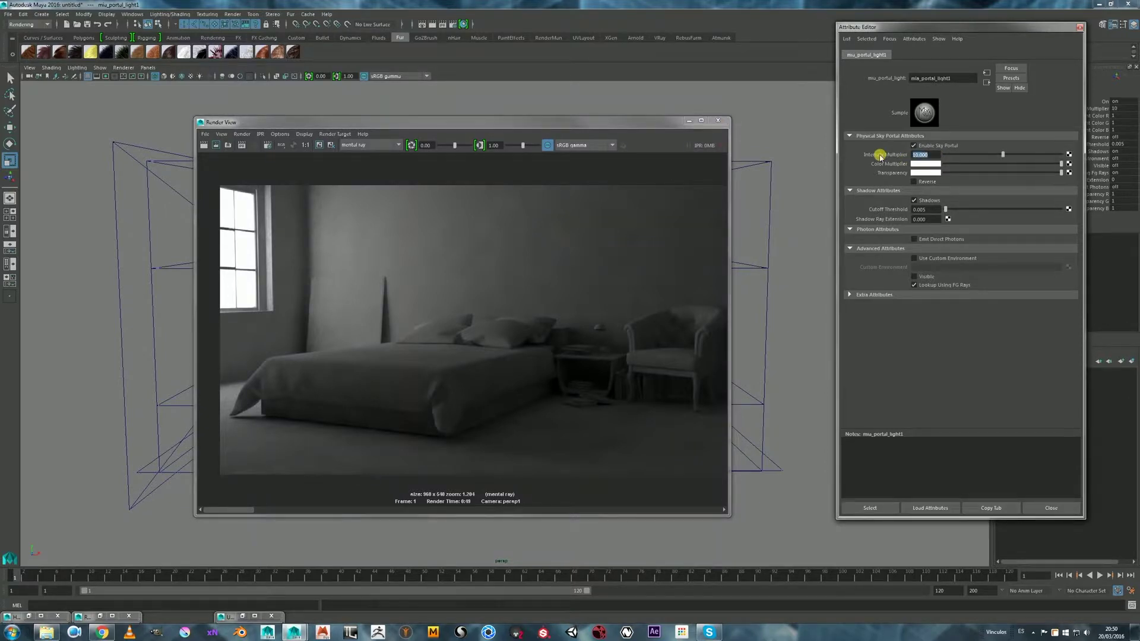
click(222, 149)
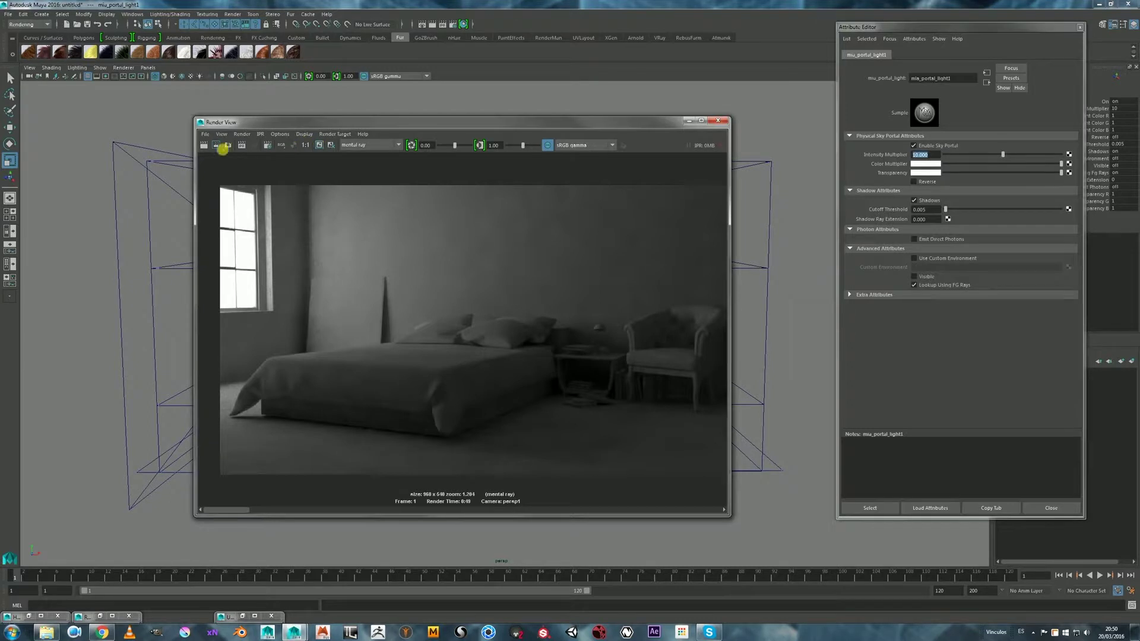
click(203, 145)
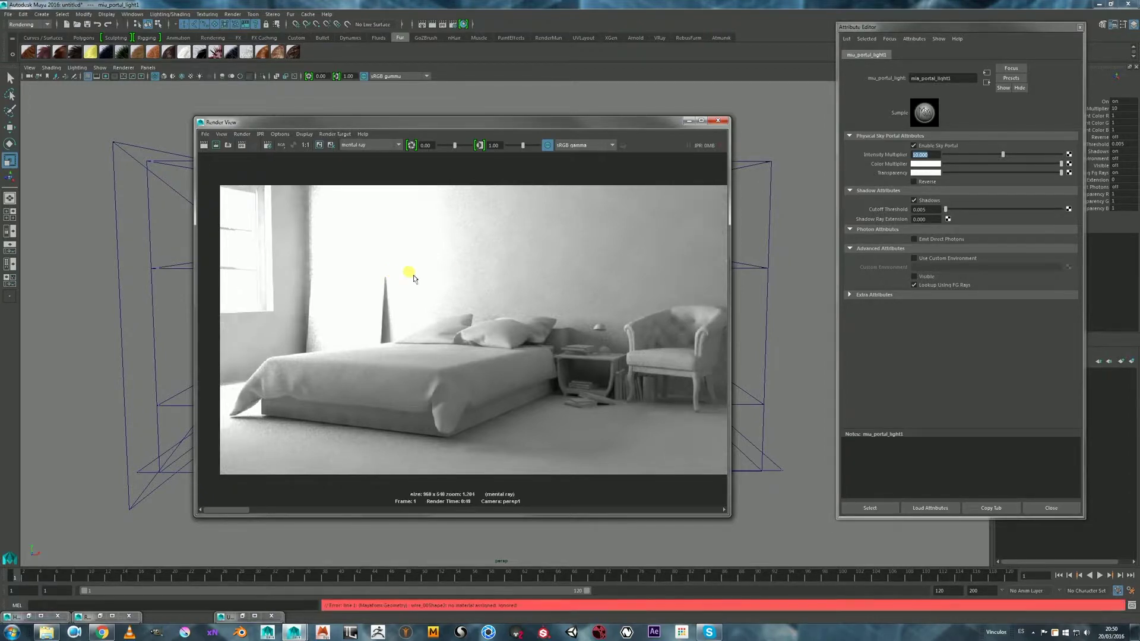
- Set the portal light's Intensity Multiplier to 5
click(938, 154)
text(16)
key(Return)
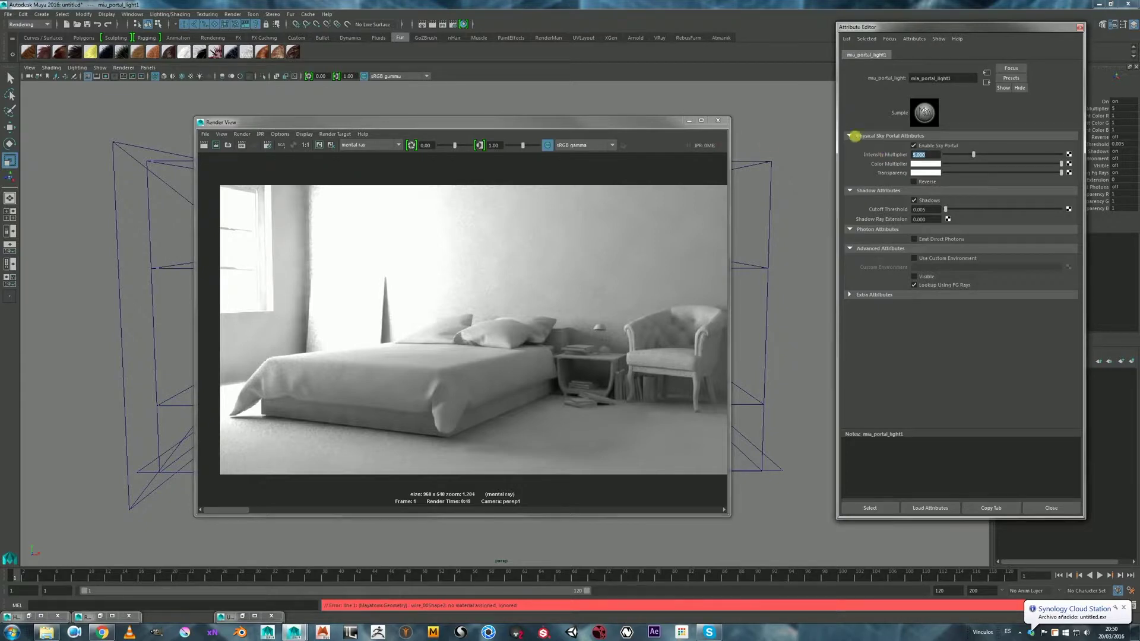
- Minimize the Render View and set the value (V) of the persp1 camera's environment background color to 1
drag(560, 123, 431, 123)
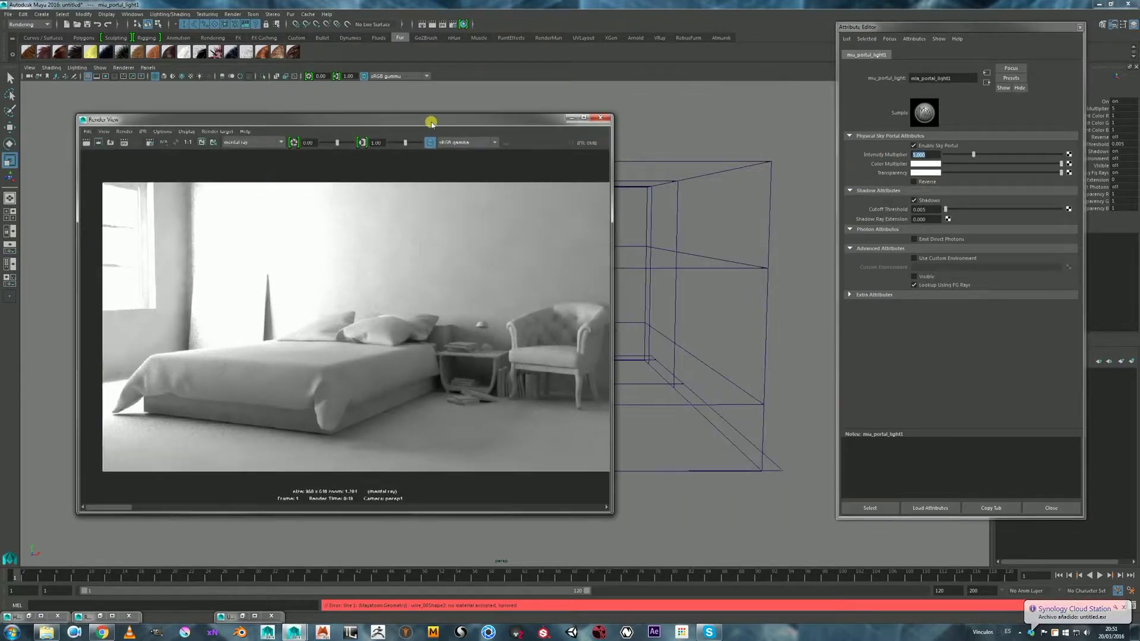
click(568, 117)
mouse_move(617, 356)
alt+mouse_down()
mouse_move(611, 364)
mouse_move(636, 368)
mouse_move(615, 377)
alt+mouse_up()
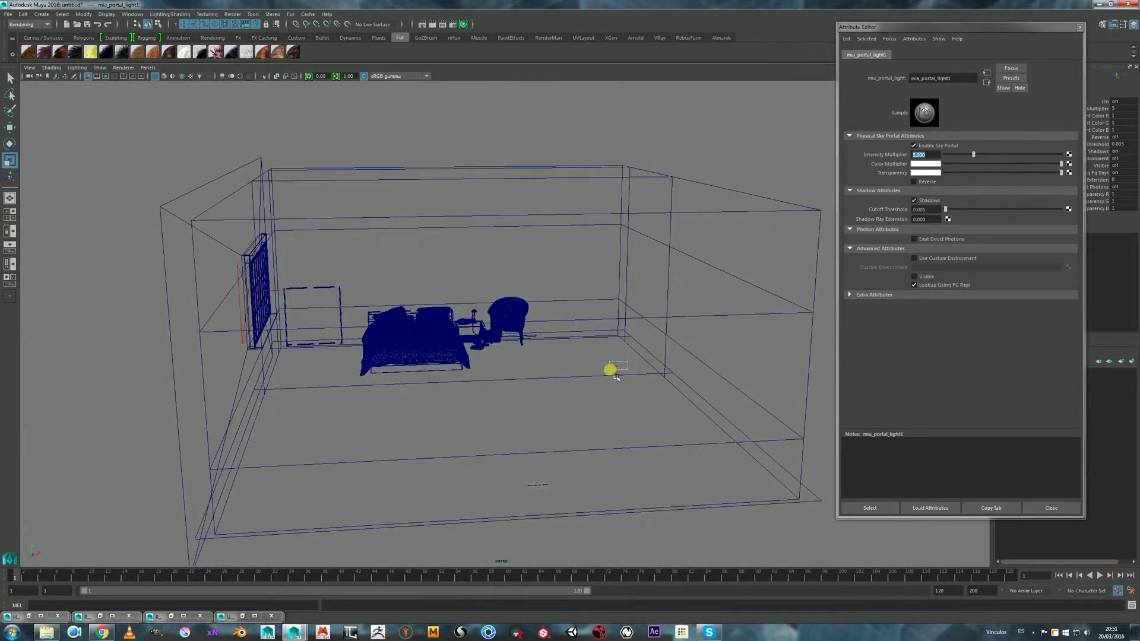
click(615, 375)
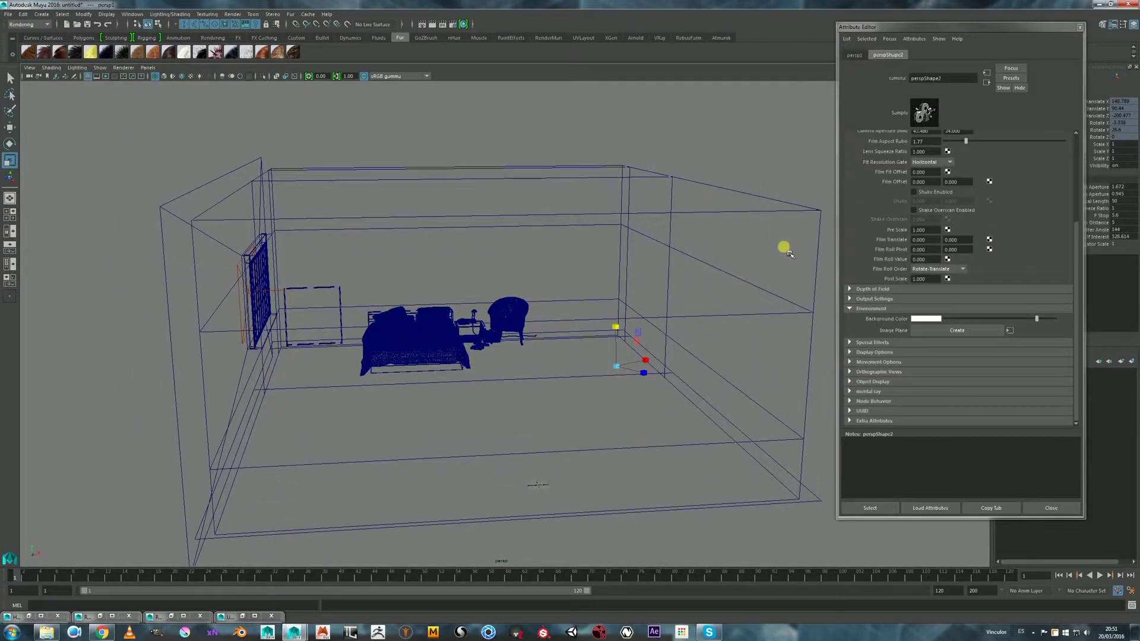
click(933, 320)
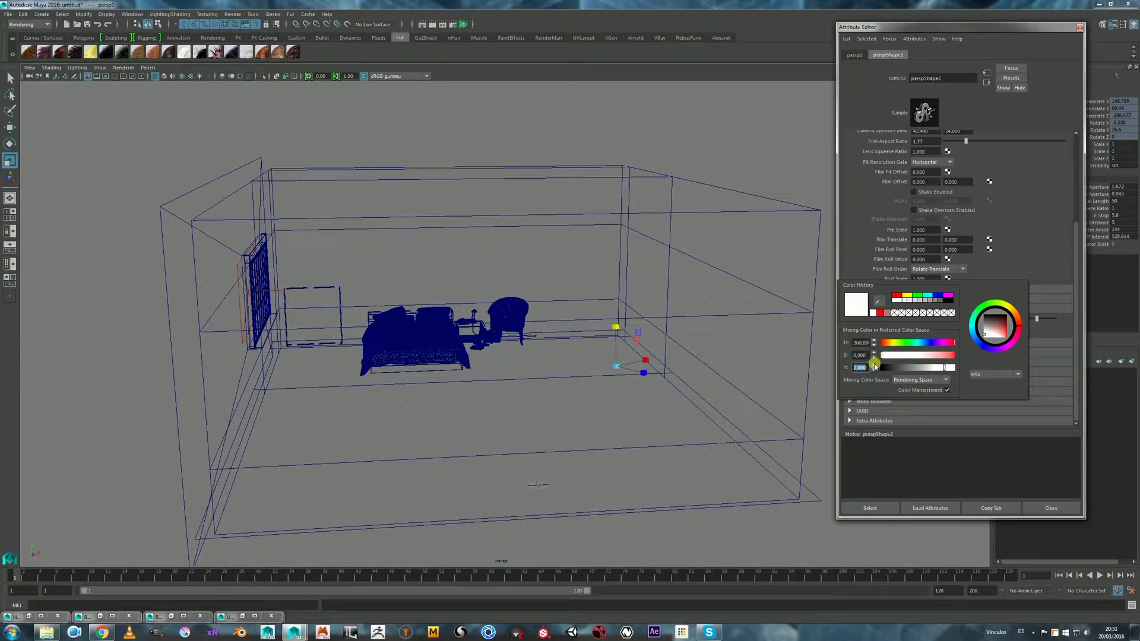
text(1)
key(Return)
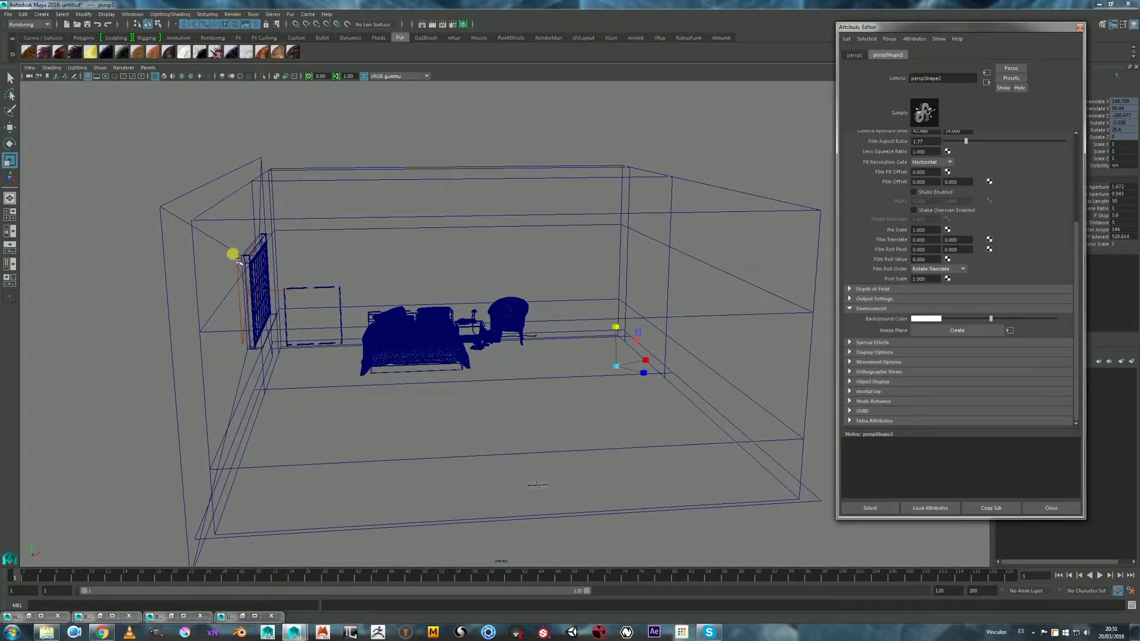
- Select the window area light and render the bedroom with the white camera background
click(273, 262)
click(421, 25)
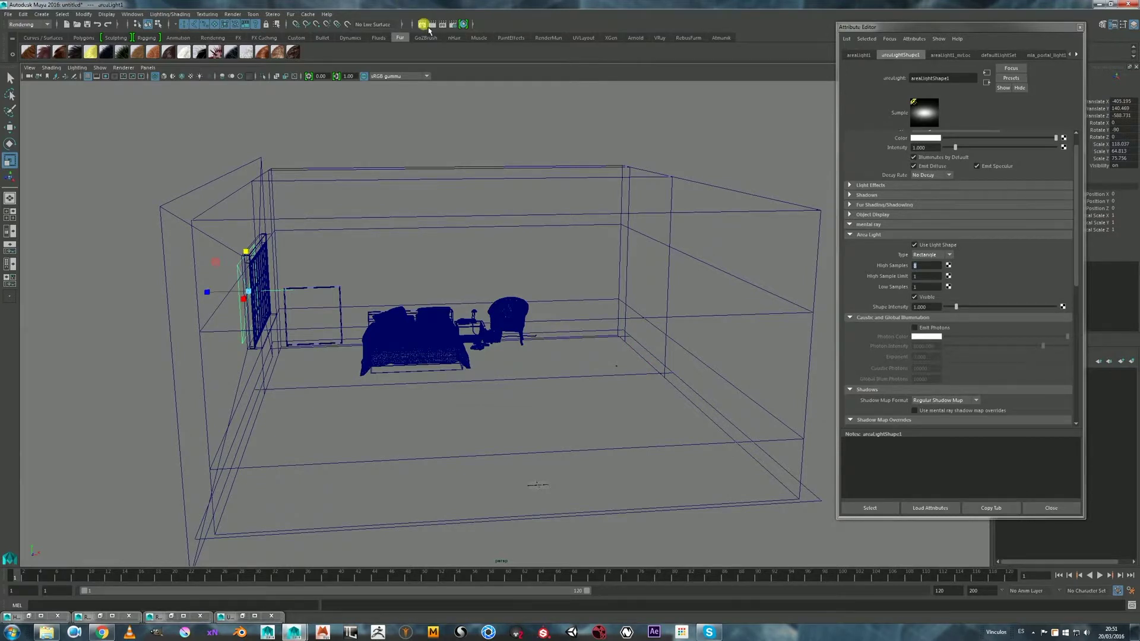
drag(364, 124, 427, 109)
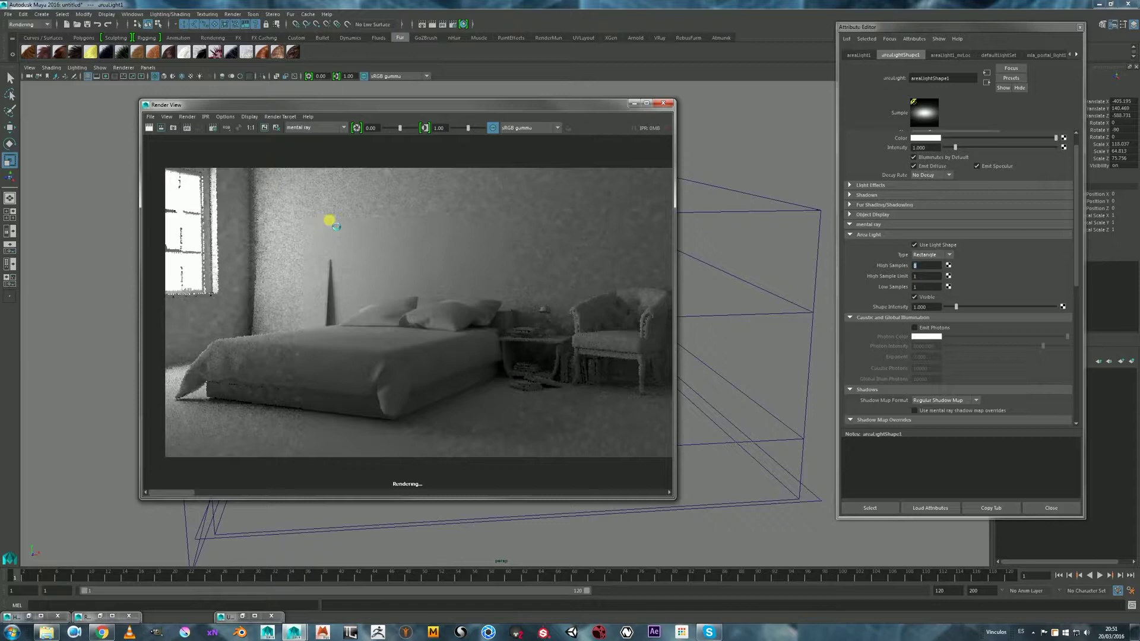
- Set the portal light's Intensity Multiplier to 7, render the bedroom again and view the render at actual size
drag(1076, 268, 1076, 425)
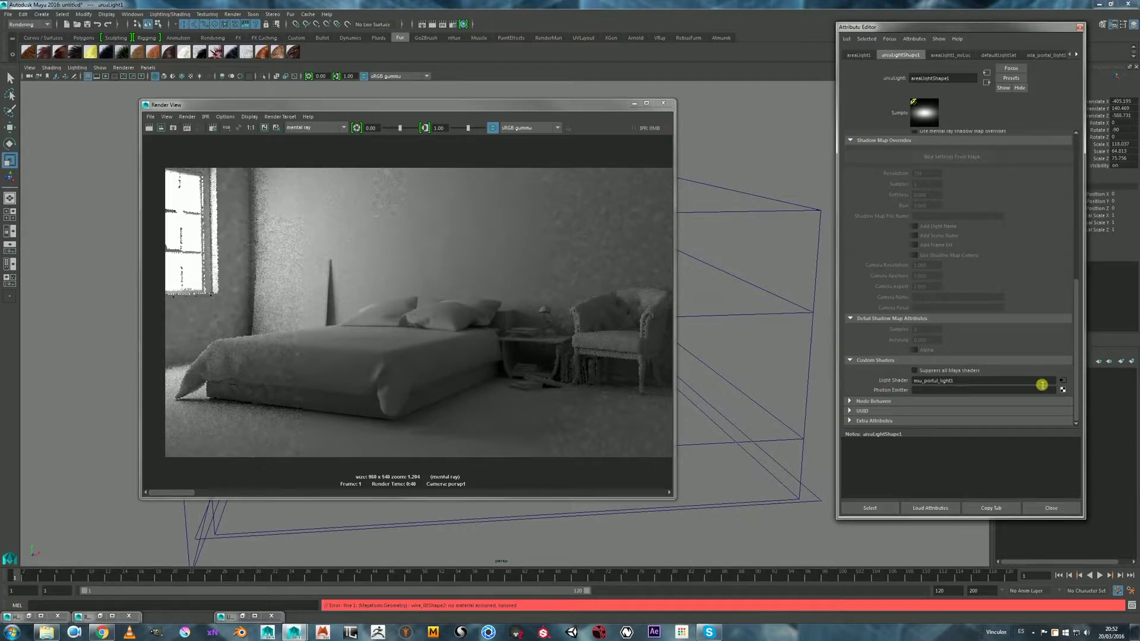
click(1061, 383)
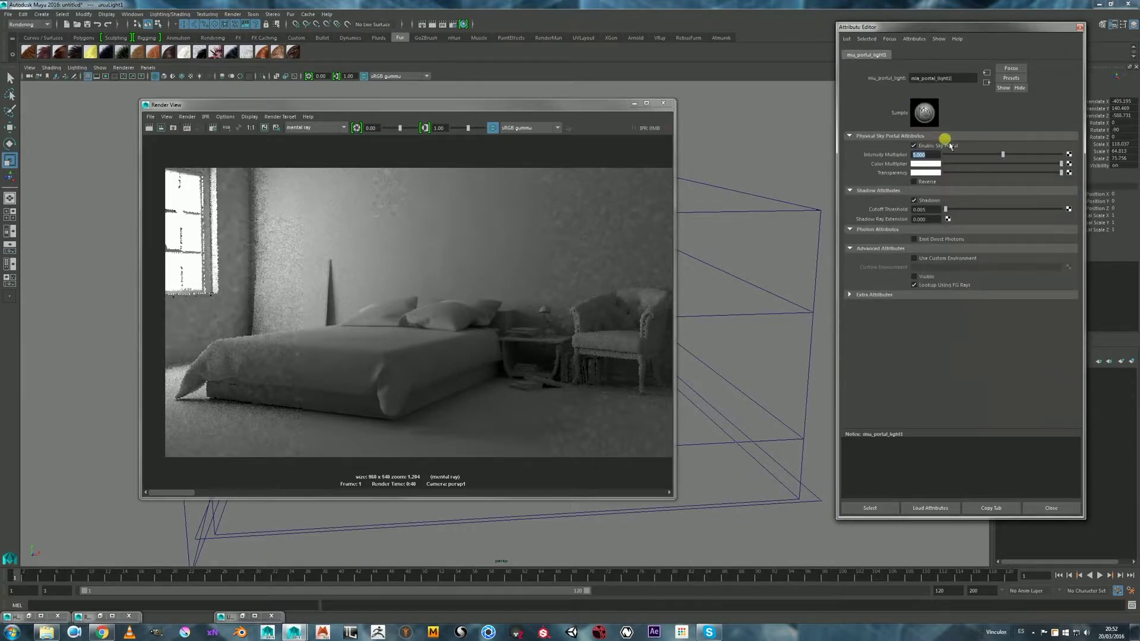
drag(929, 27, 842, 53)
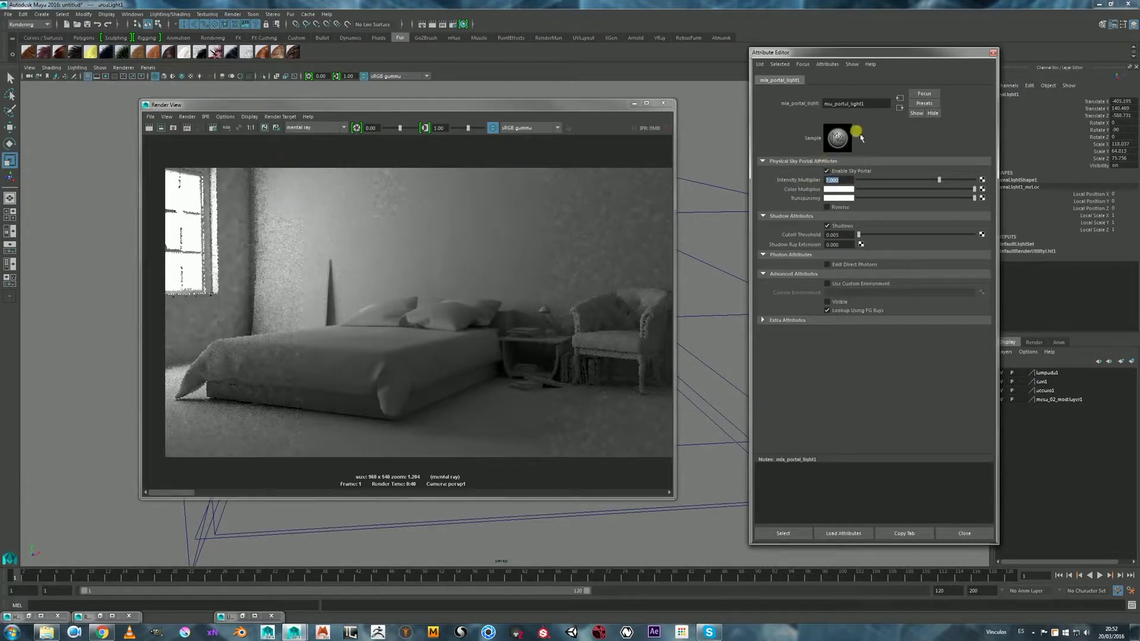
scroll(540, 237, down, 1)
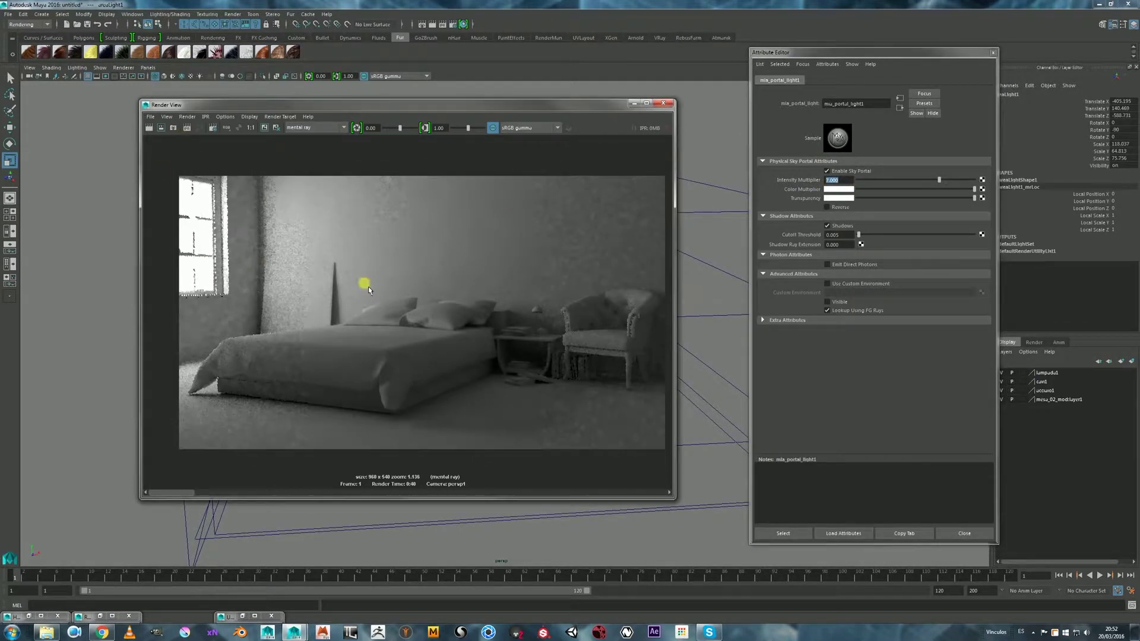
drag(500, 106, 533, 102)
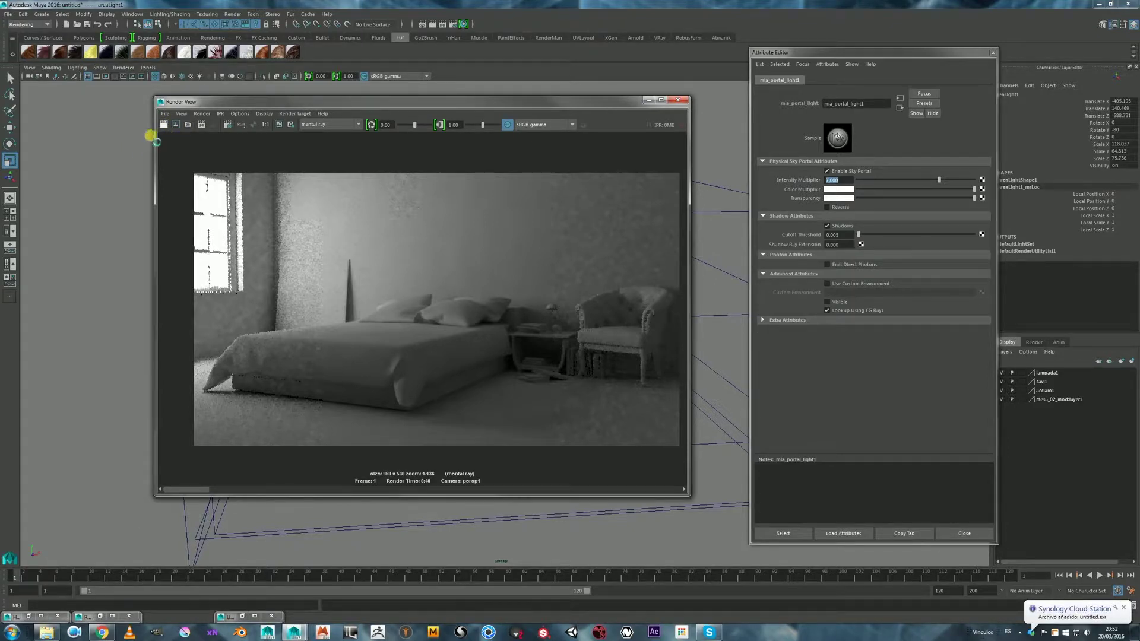
key(ctrl+r)
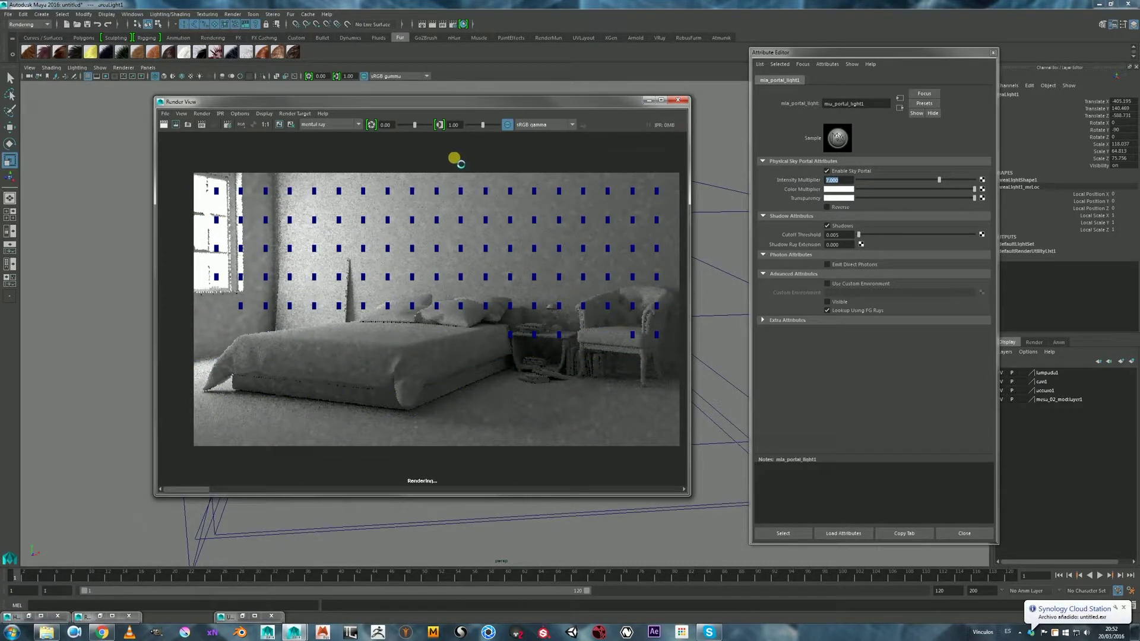
click(265, 125)
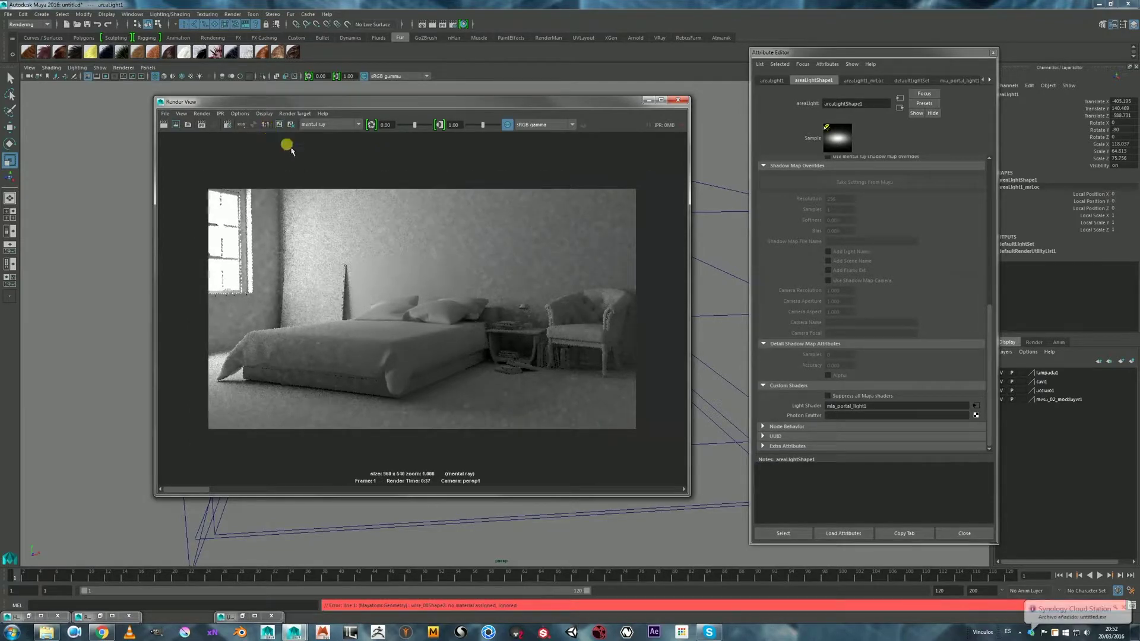
- Review the available test resolutions for the render and minimize the Render View
mouse_move(371, 106)
mouse_down()
mouse_move(386, 110)
mouse_move(377, 109)
mouse_up()
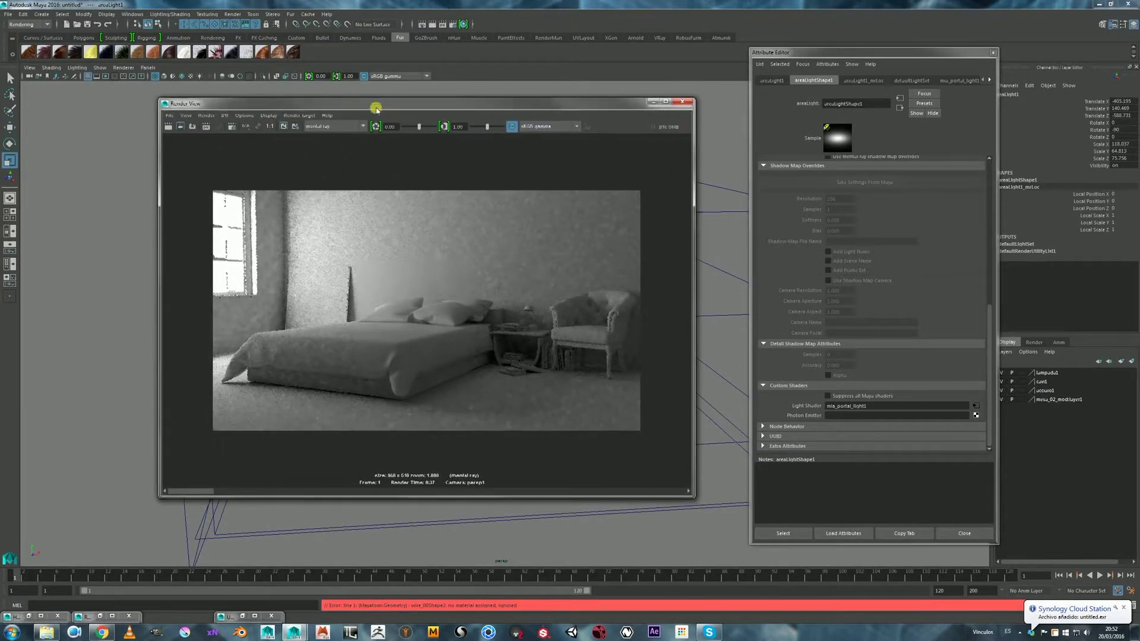
click(244, 115)
mouse_move(255, 152)
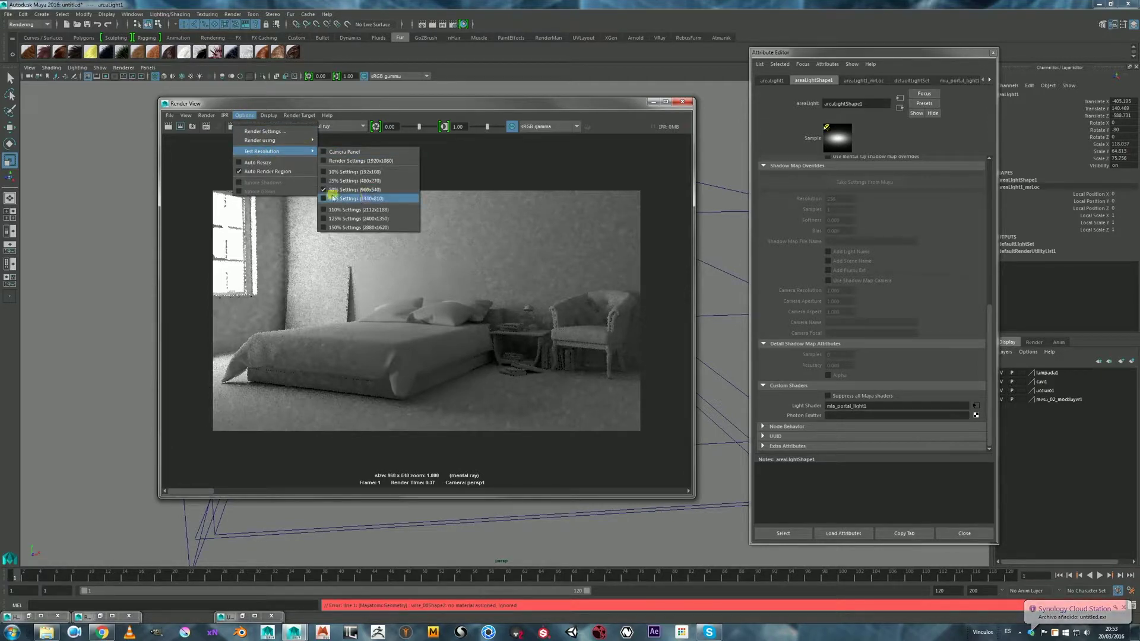
click(349, 108)
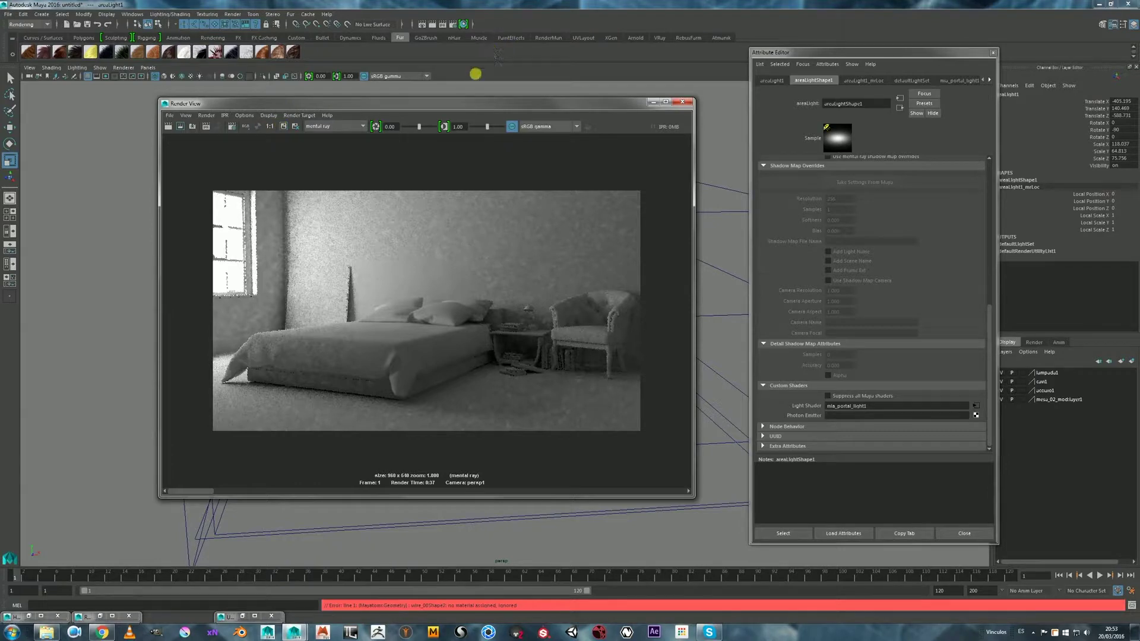
drag(479, 109, 448, 108)
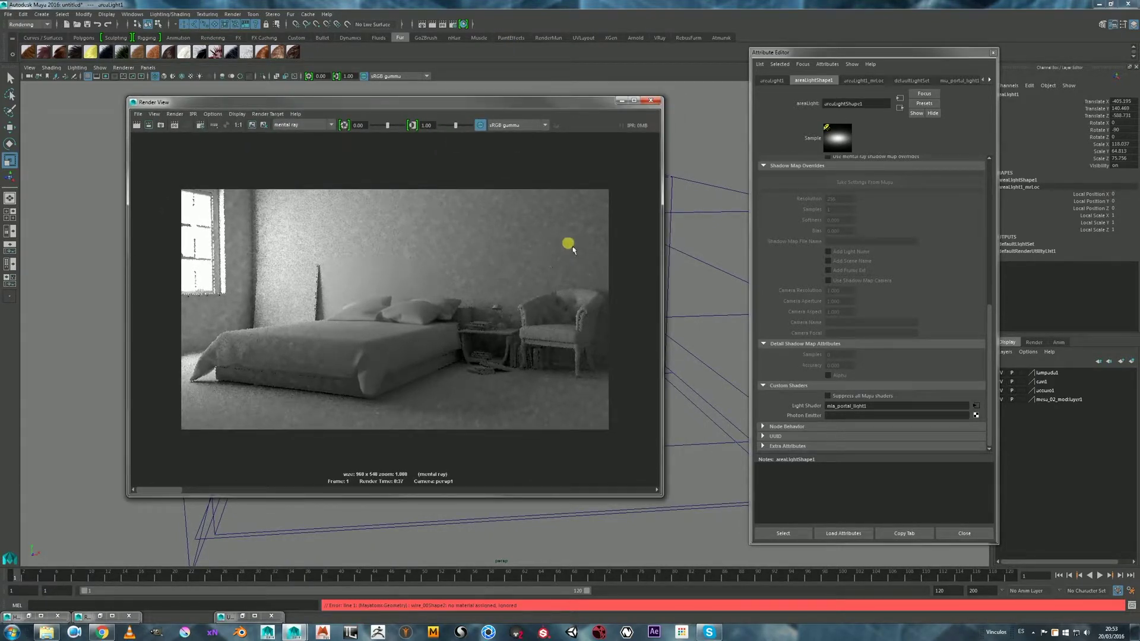
drag(590, 107, 529, 109)
click(561, 106)
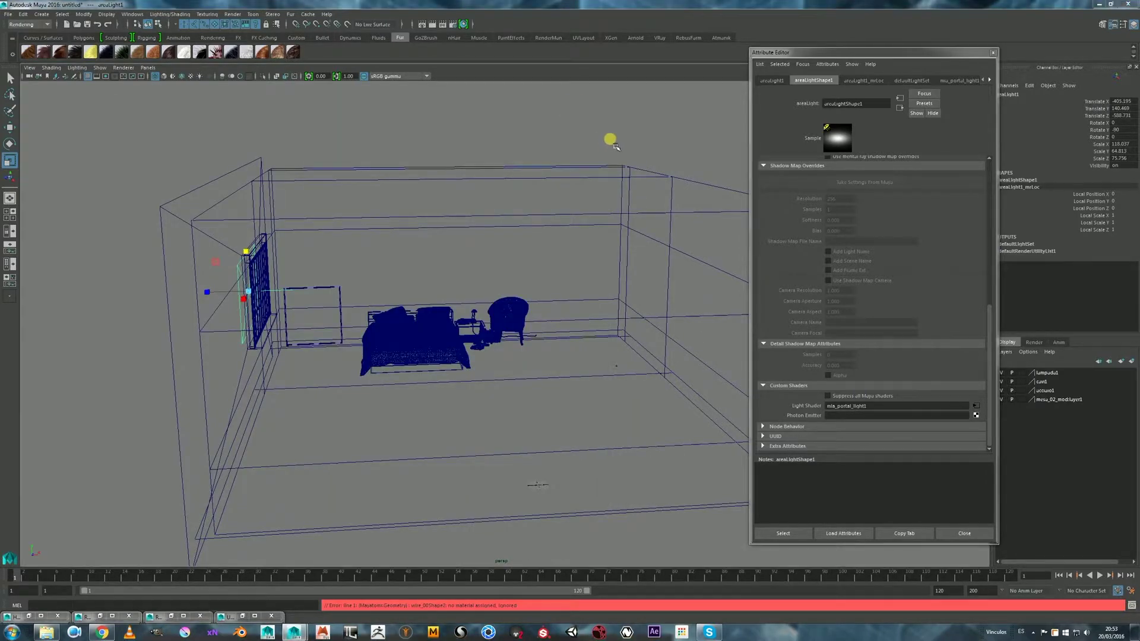
drag(682, 87, 580, 89)
click(599, 169)
click(606, 179)
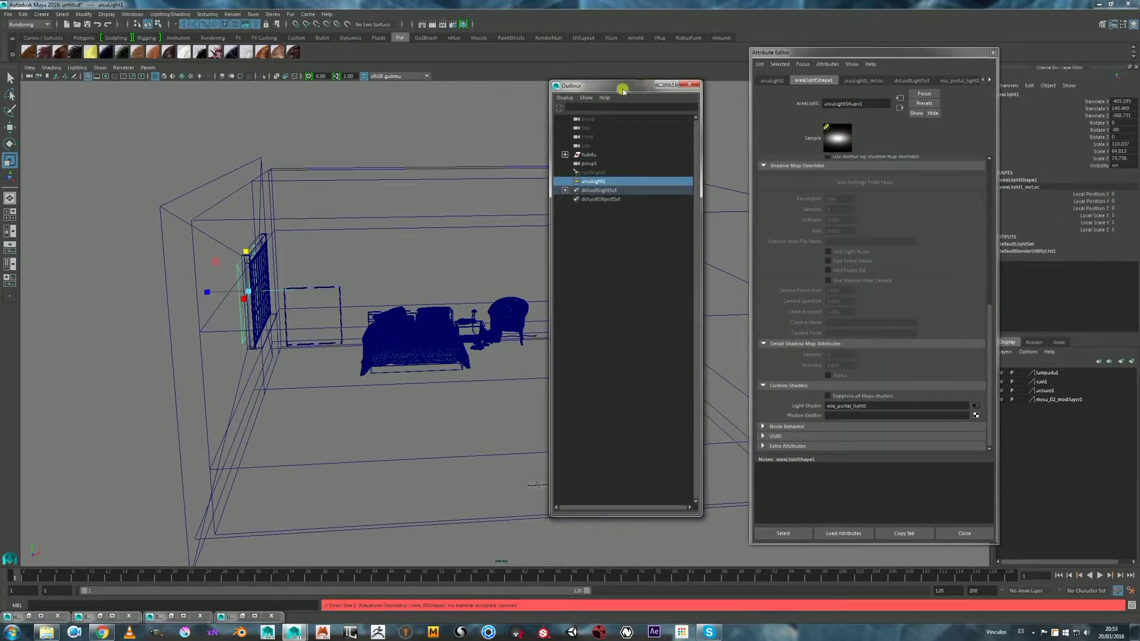
drag(617, 89, 604, 92)
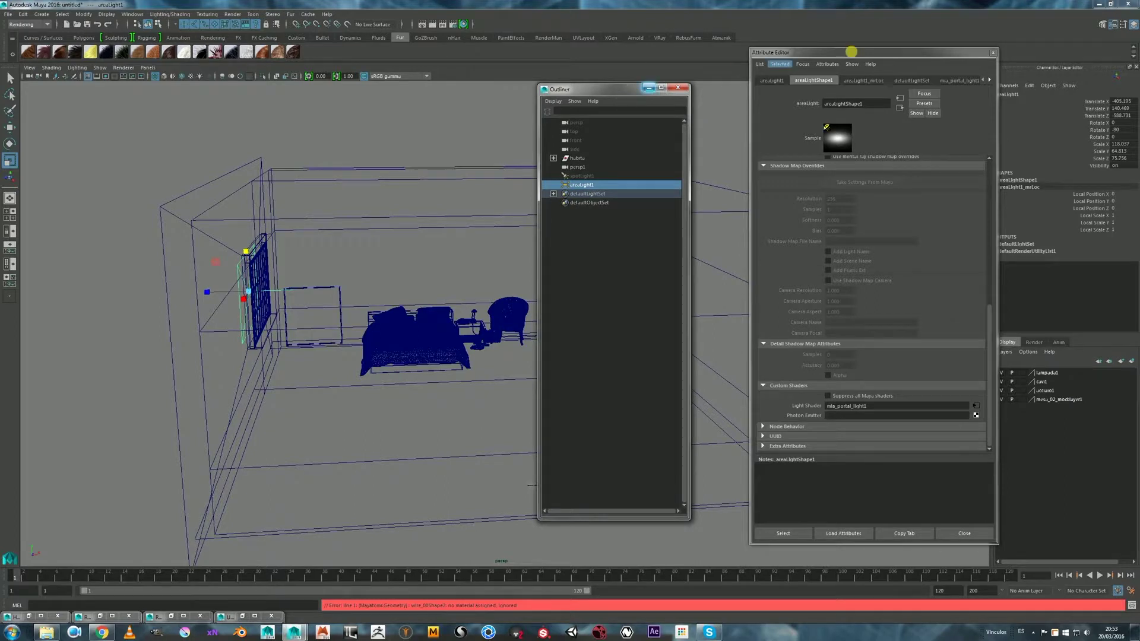
drag(586, 89, 616, 95)
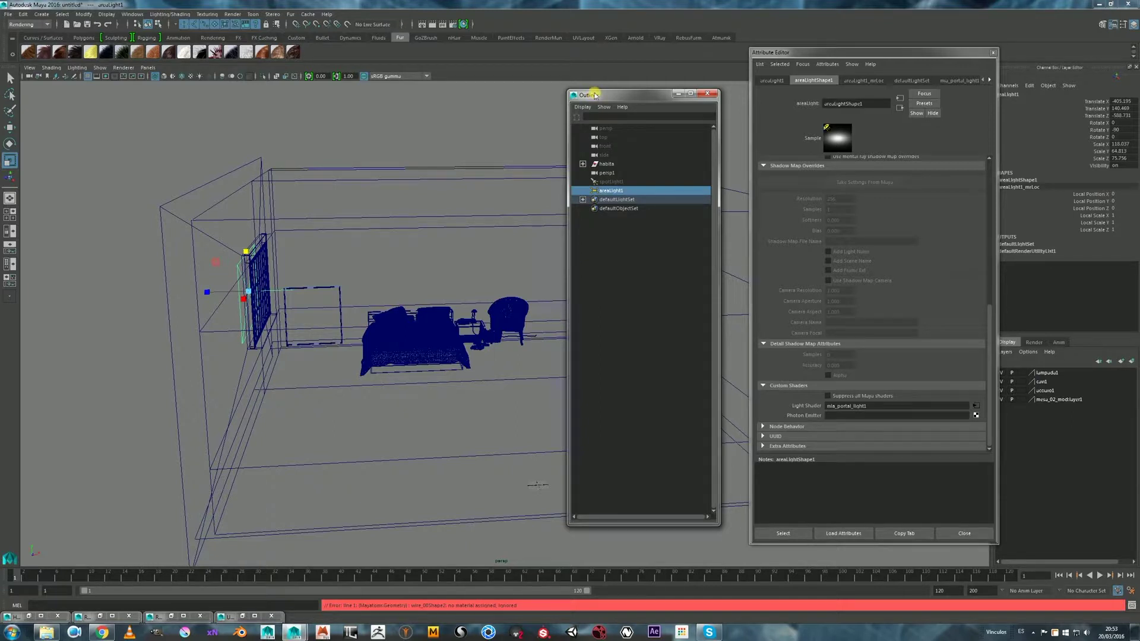
drag(646, 95, 651, 121)
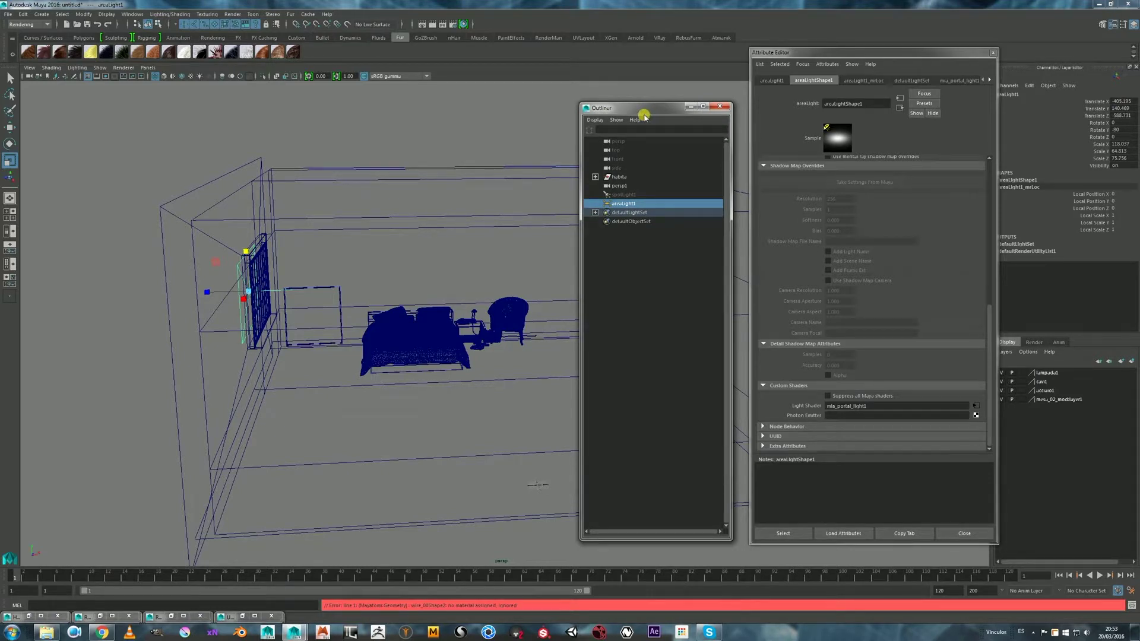
mouse_move(649, 111)
mouse_down()
mouse_move(644, 93)
mouse_move(641, 103)
mouse_up()
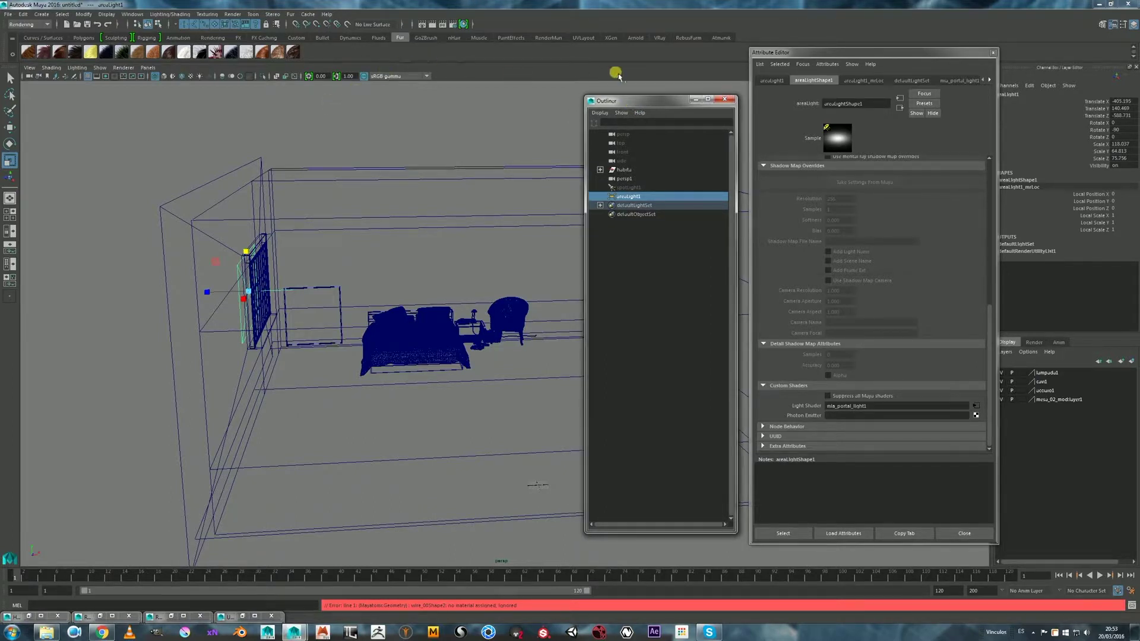
drag(629, 105, 585, 102)
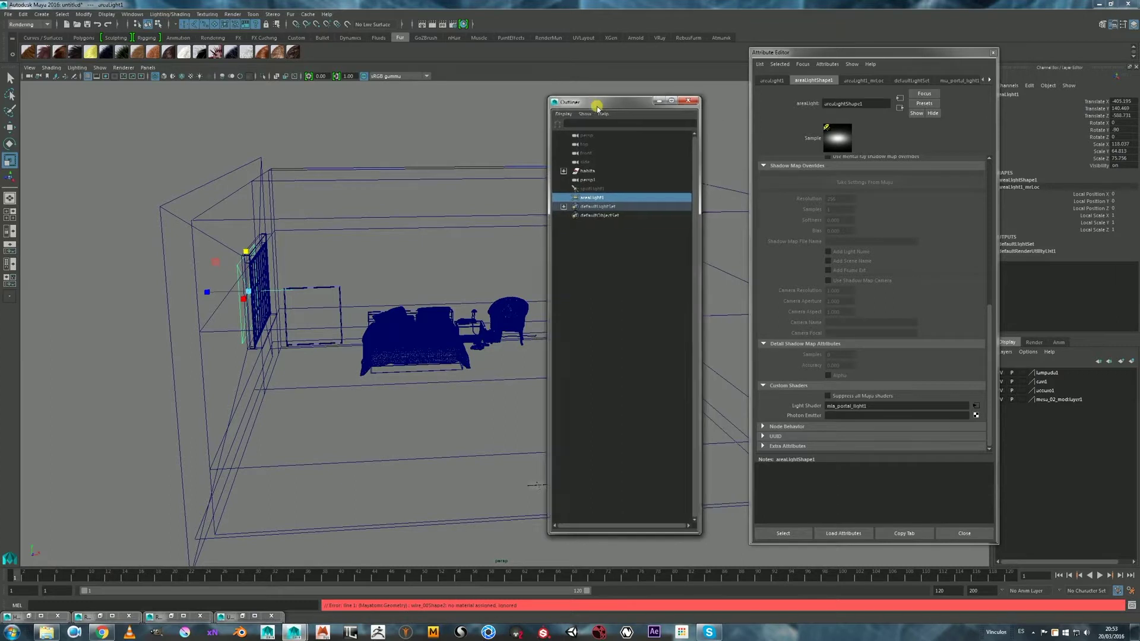
click(684, 102)
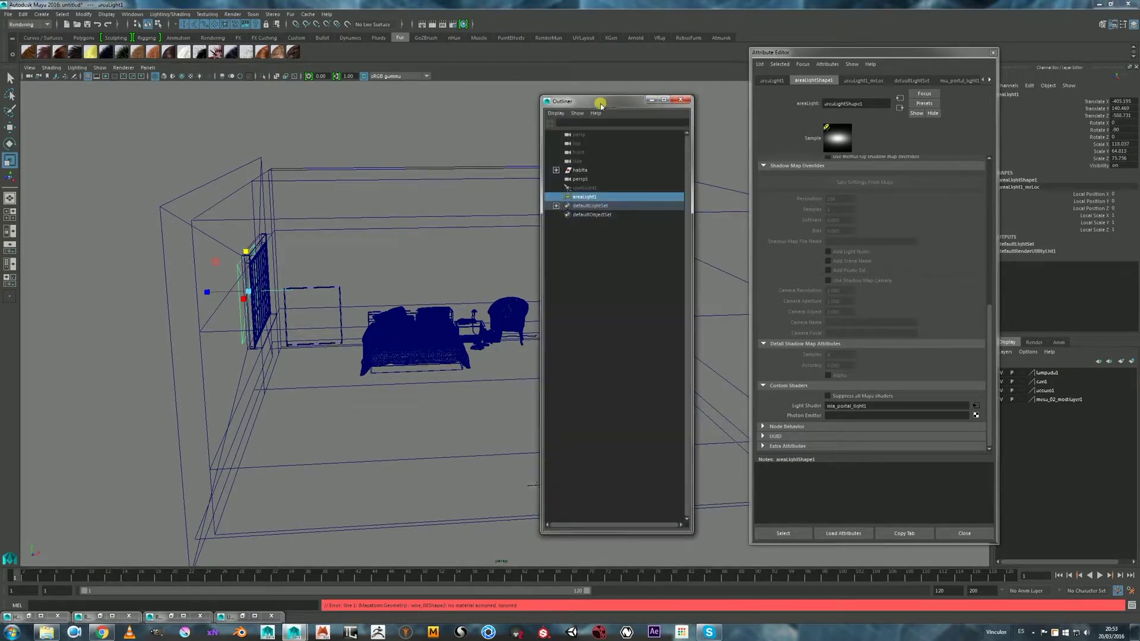
drag(615, 132, 645, 115)
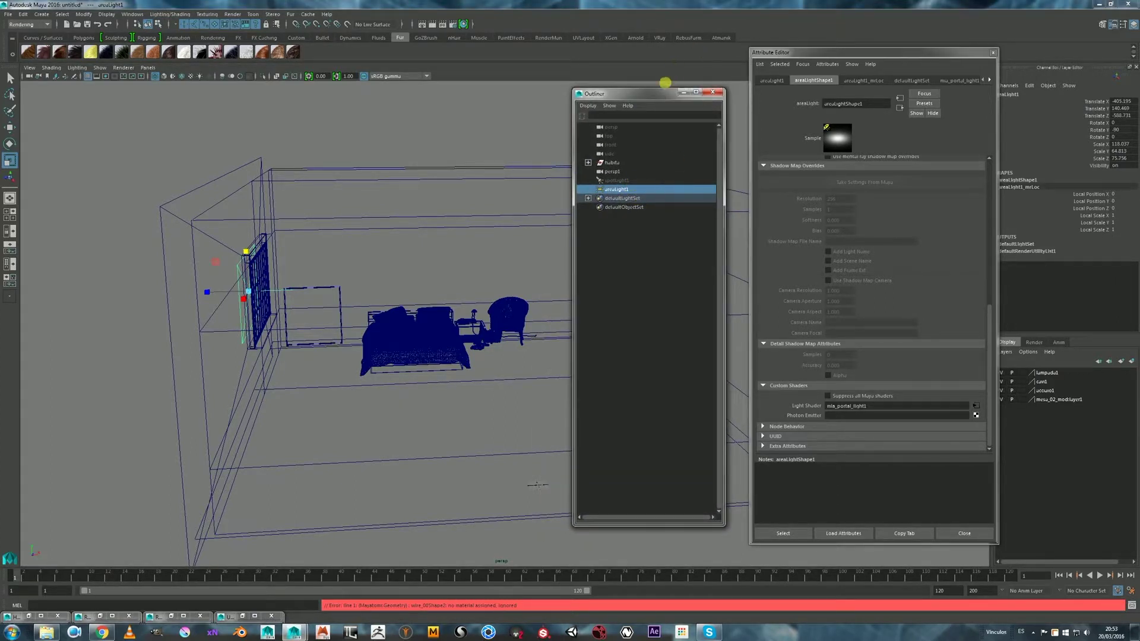
mouse_move(640, 95)
mouse_down()
mouse_move(688, 100)
mouse_move(649, 98)
mouse_up()
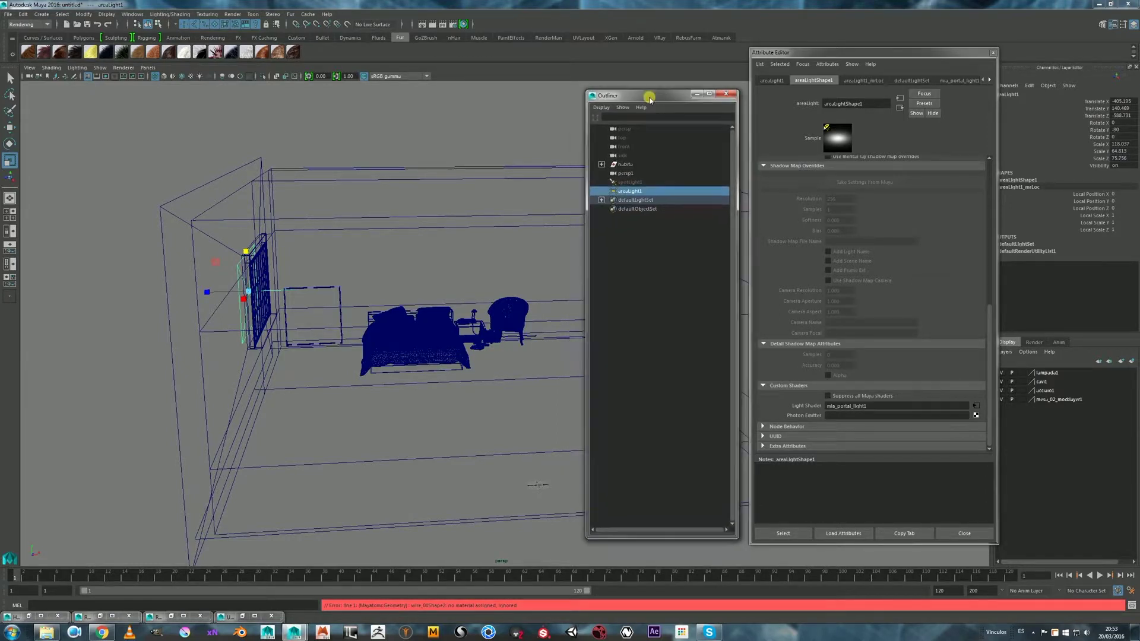
- Unhide spotLight1 beside the window and minimize the Outliner
click(648, 183)
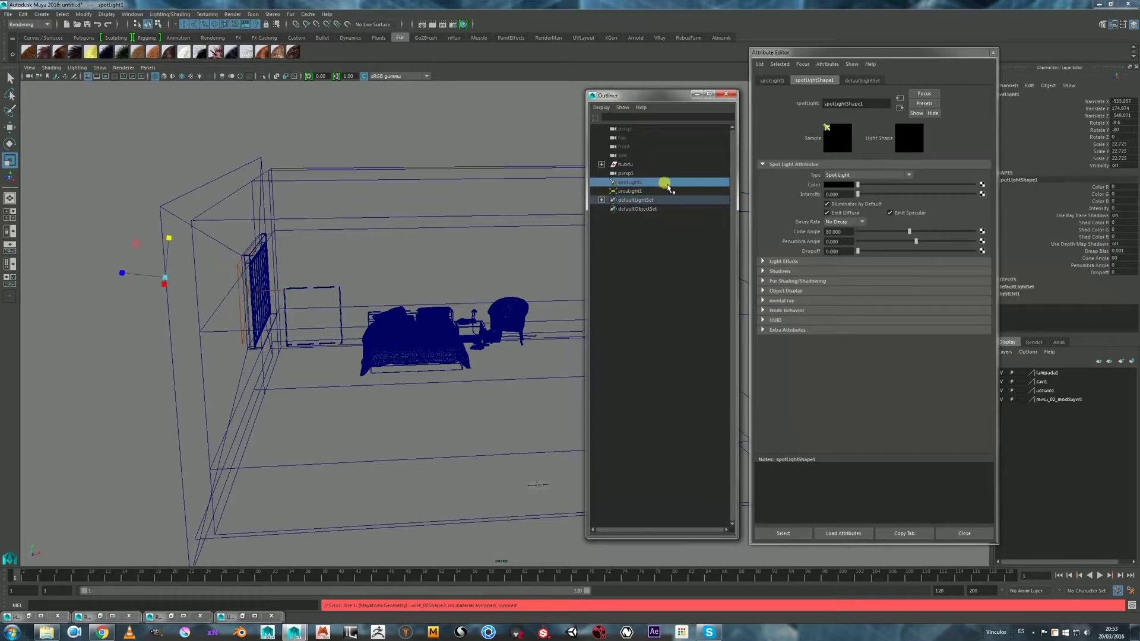
key(shift+h)
drag(644, 96, 641, 87)
click(627, 164)
click(640, 175)
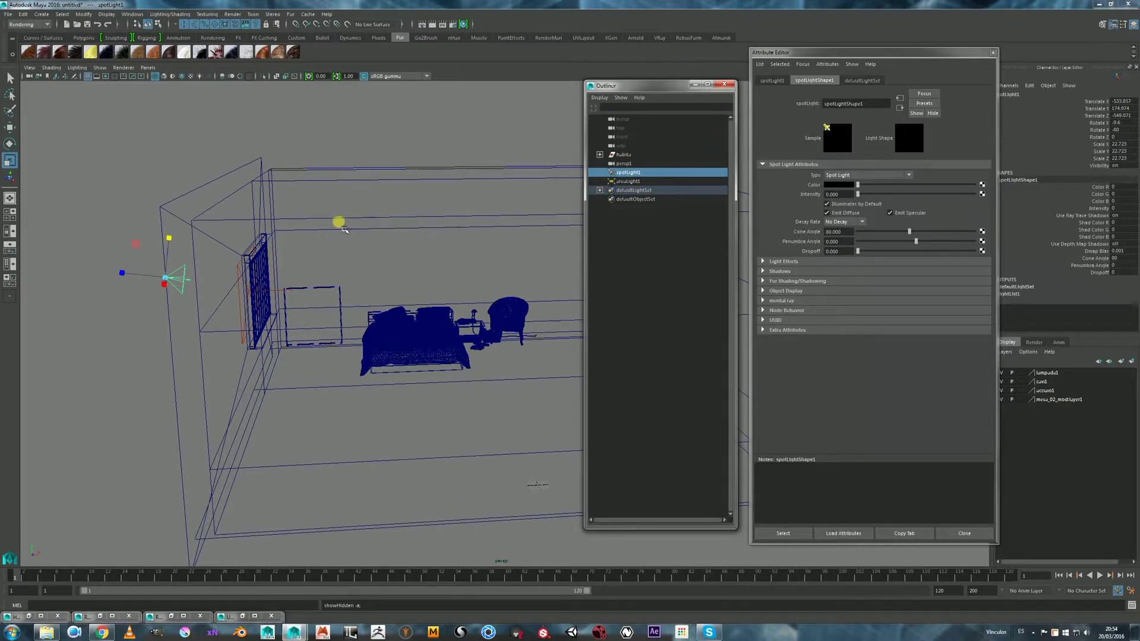
drag(693, 86, 683, 83)
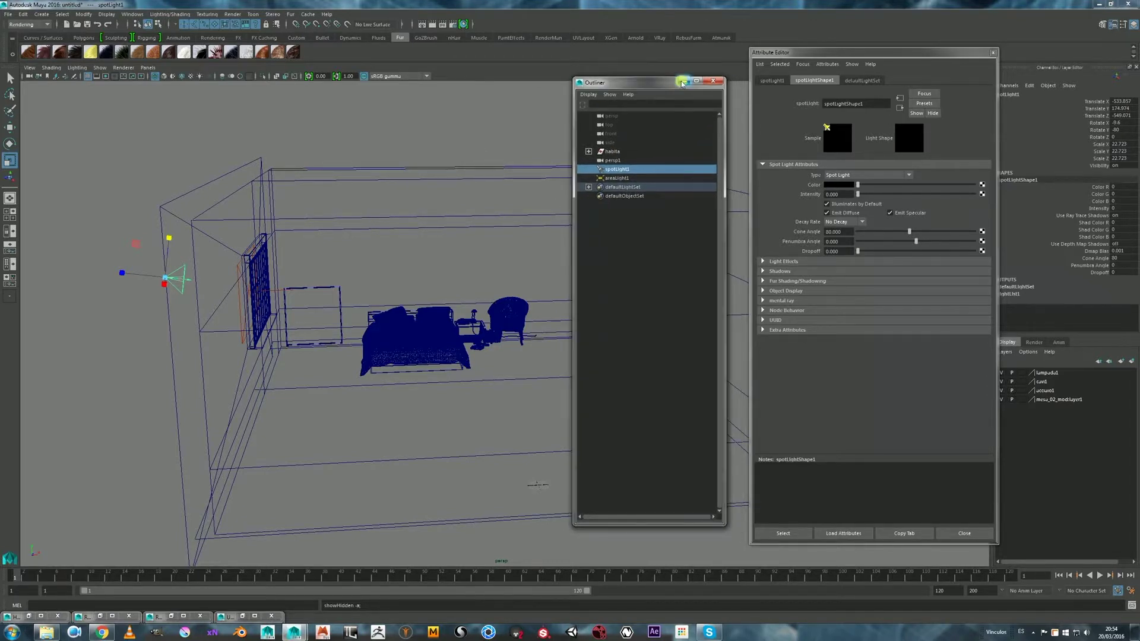
click(682, 82)
- Enable Global Illumination in the mental ray render settings
click(464, 25)
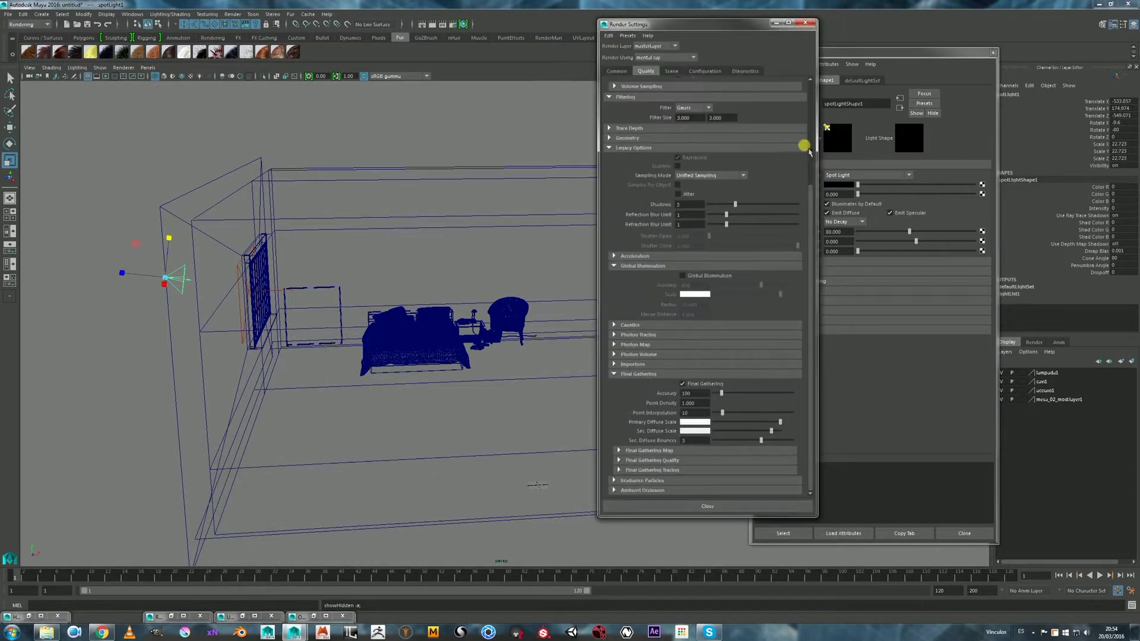
click(736, 276)
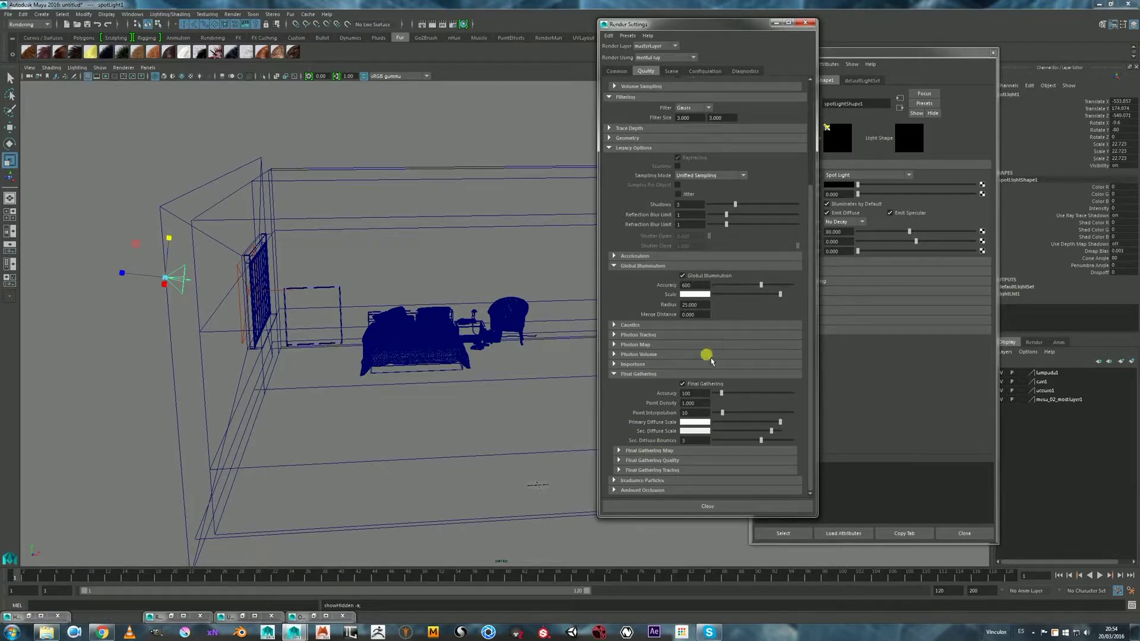
alt+drag(508, 226, 493, 235)
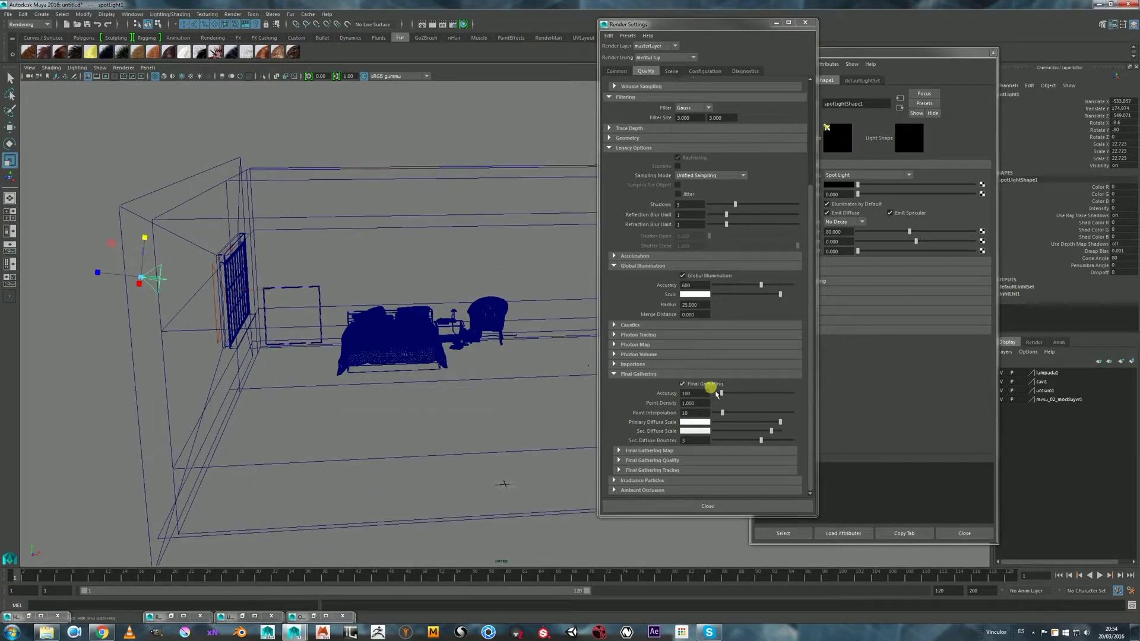
- Set Final Gathering's Point Interpolation to 30 and raise its secondary diffuse scale to full white
drag(683, 394, 707, 393)
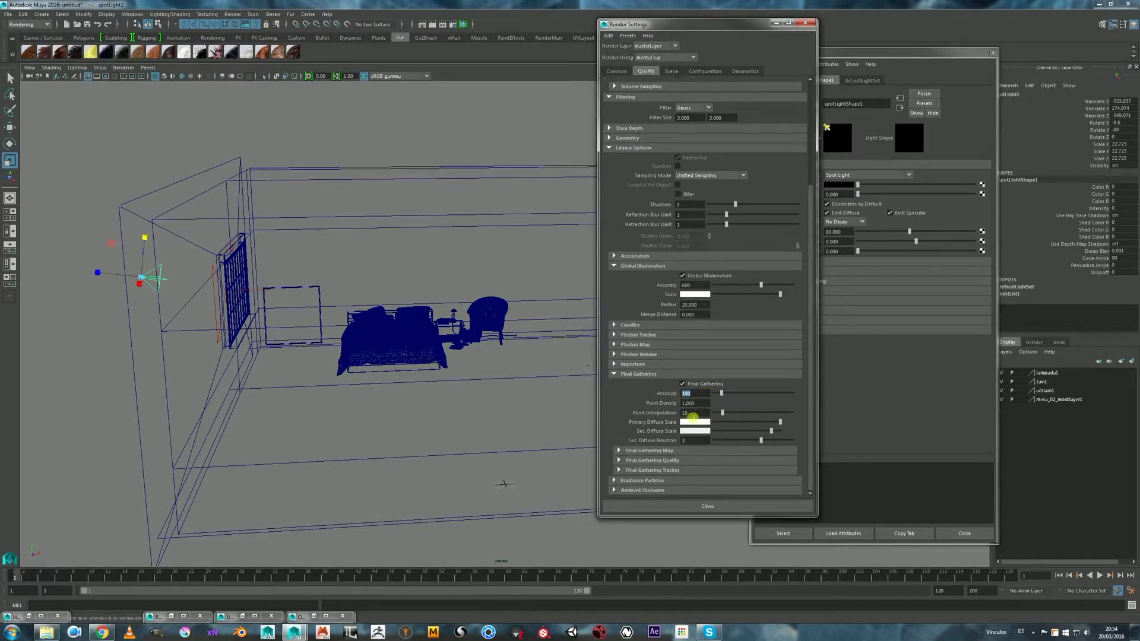
drag(681, 412, 695, 424)
click(421, 25)
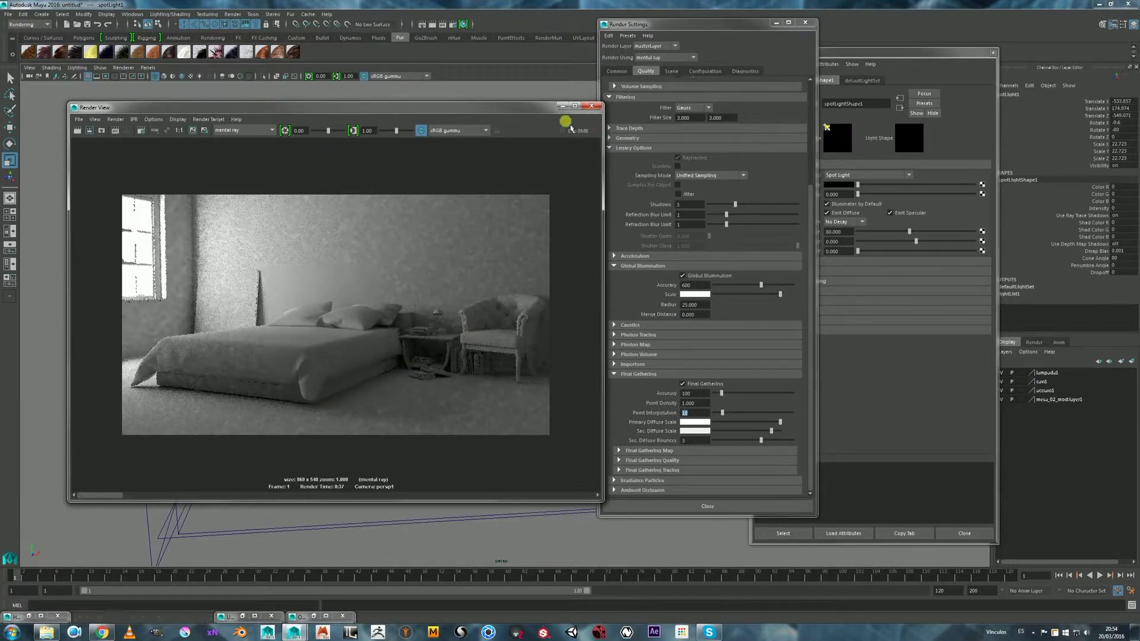
click(561, 105)
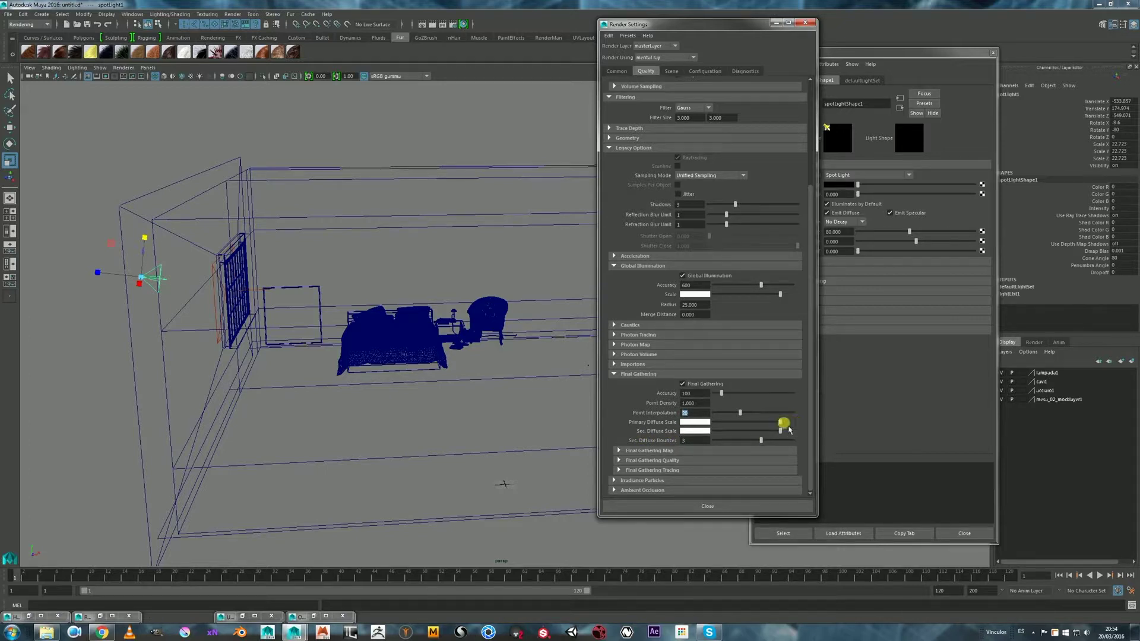
- Render the bedroom again with Global Illumination and the new Final Gathering settings
click(422, 25)
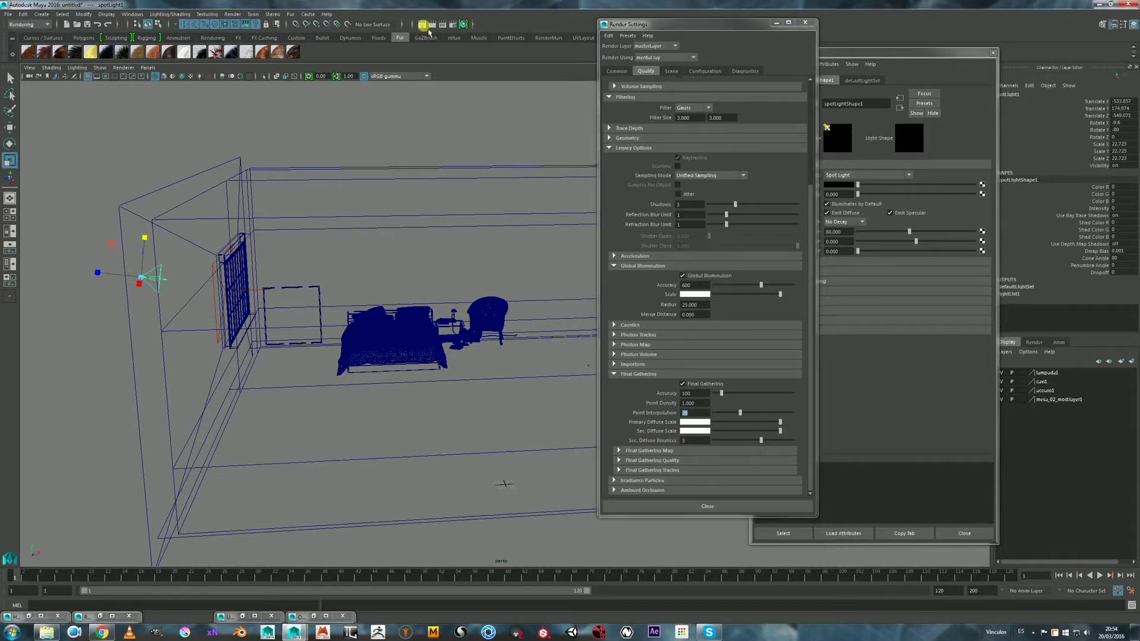
drag(338, 98, 346, 103)
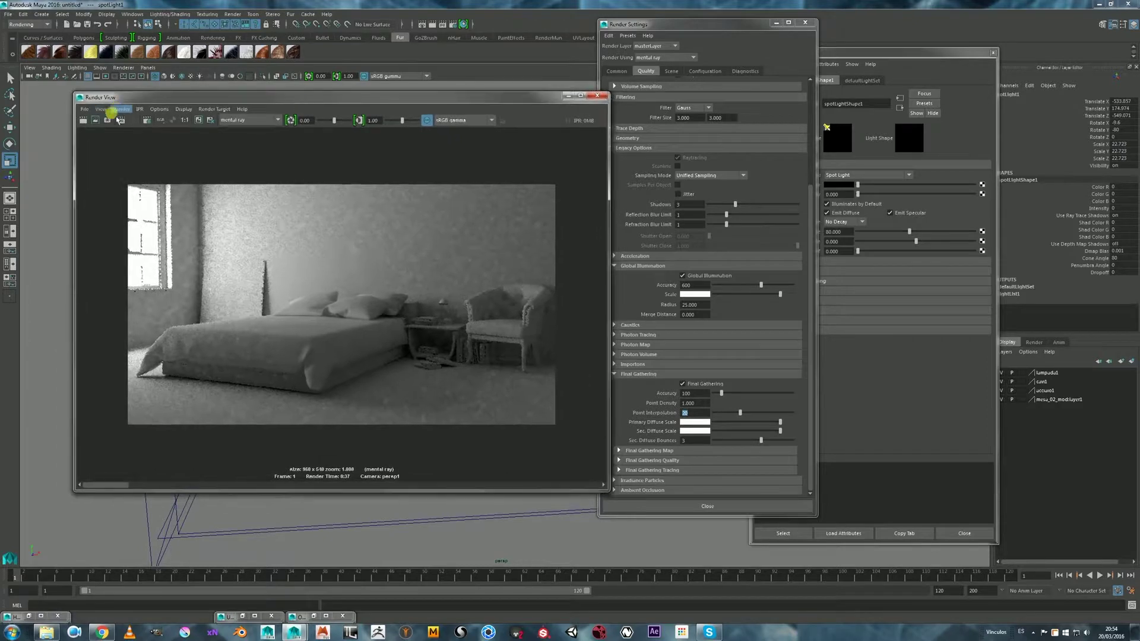
drag(146, 103, 118, 98)
click(55, 123)
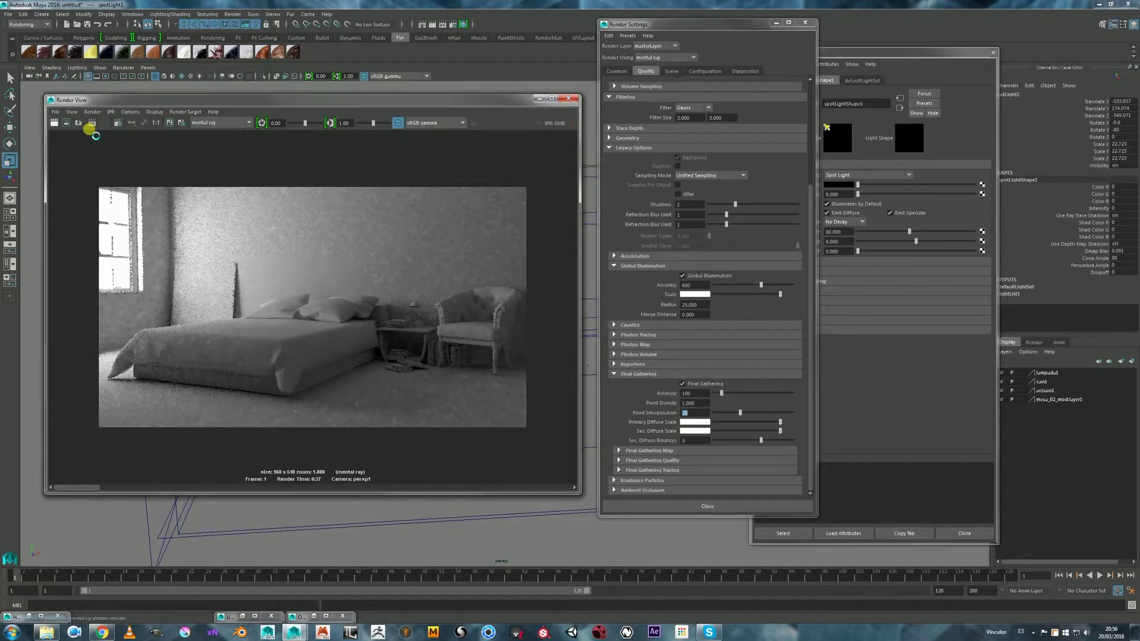
- Render the bedroom and examine the result closely around the window wall, bed, side table and armchair
click(91, 125)
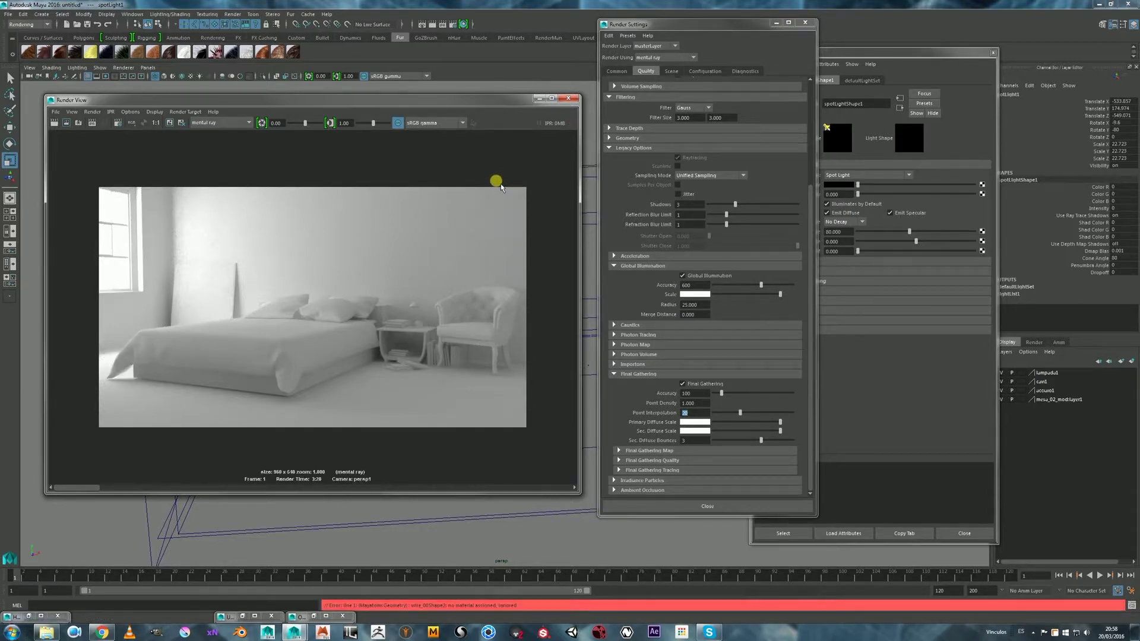
drag(362, 105, 375, 91)
scroll(379, 203, up, 1)
scroll(365, 263, up, 1)
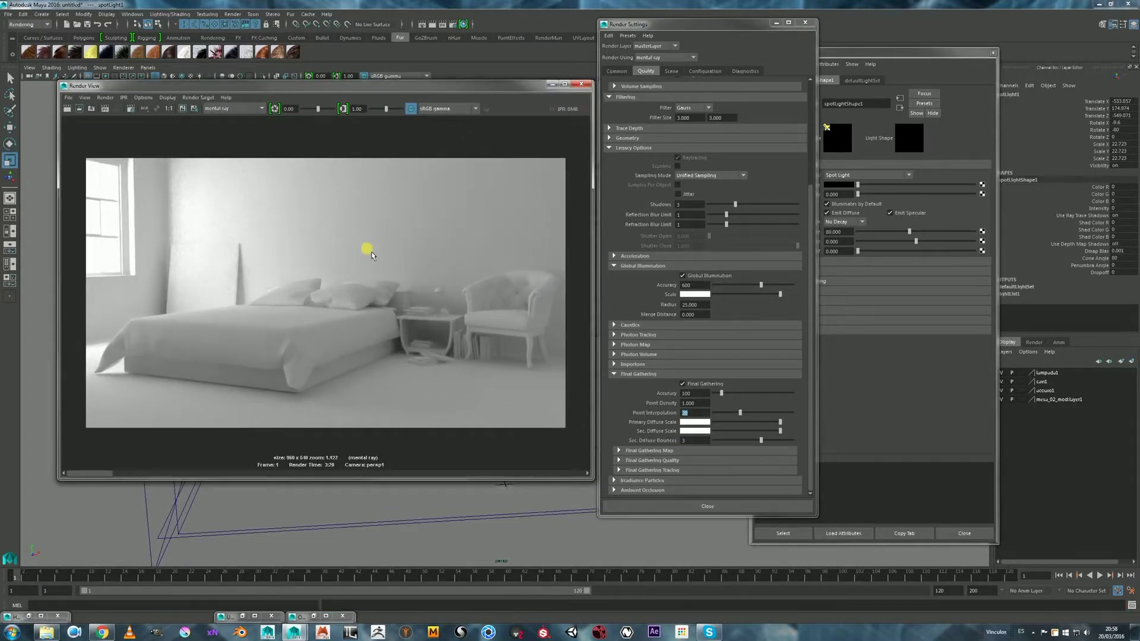
alt+middle_drag(368, 246, 394, 226)
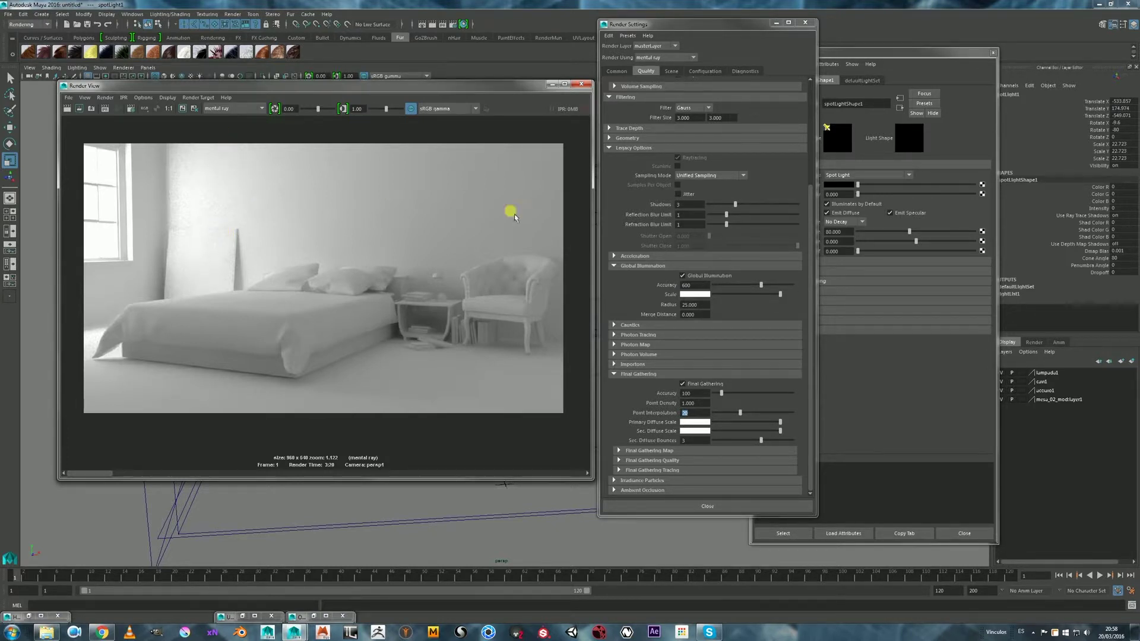
scroll(552, 297, up, 1)
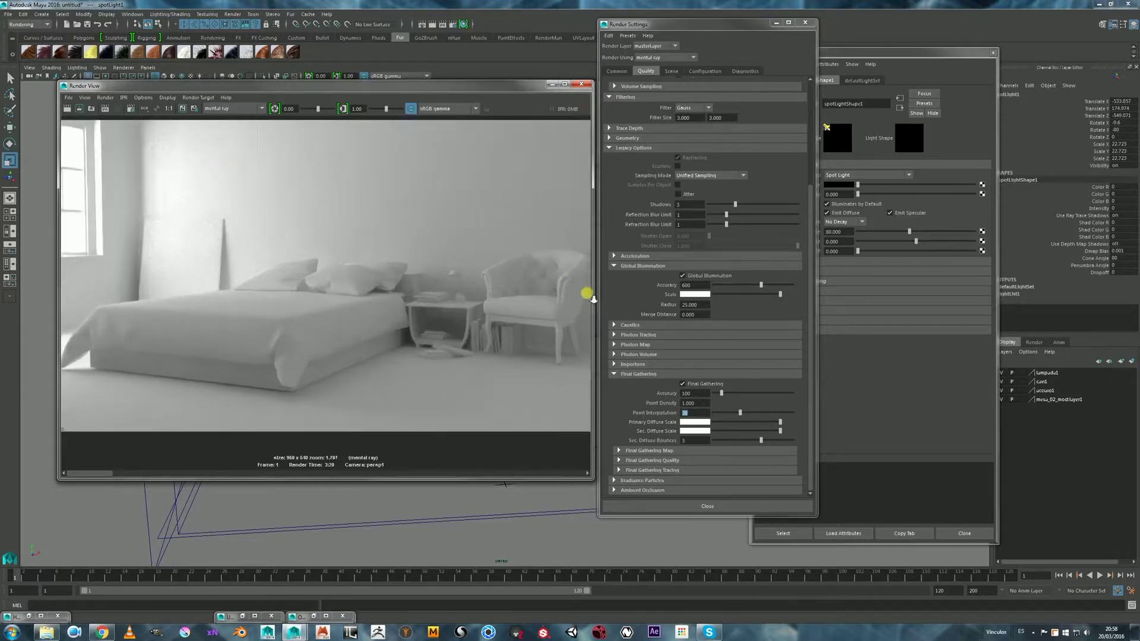
scroll(440, 311, up, 2)
alt+middle_drag(472, 317, 412, 267)
scroll(460, 275, down, 3)
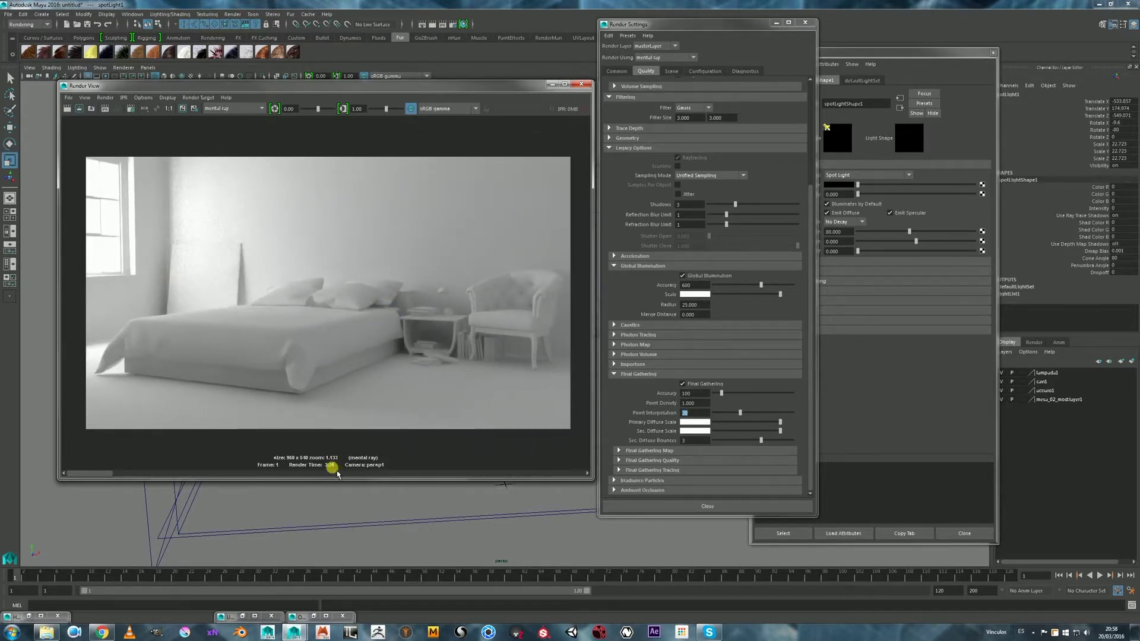
- Review the mental ray Sampling quality settings side by side with the rendered bedroom image
drag(716, 25, 722, 25)
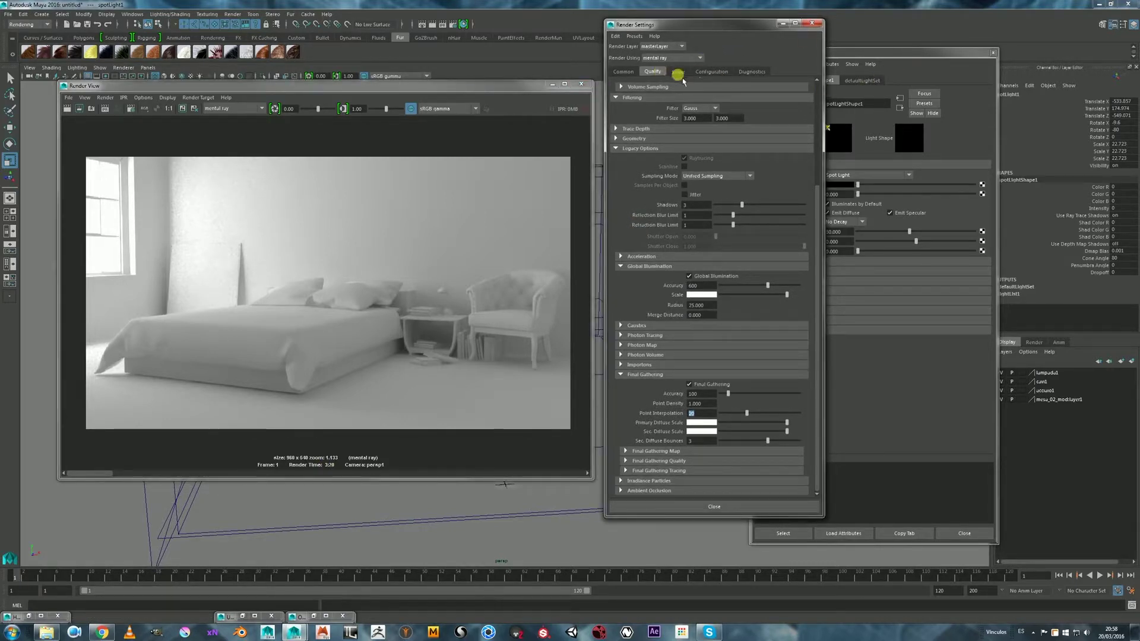
drag(818, 188, 818, 80)
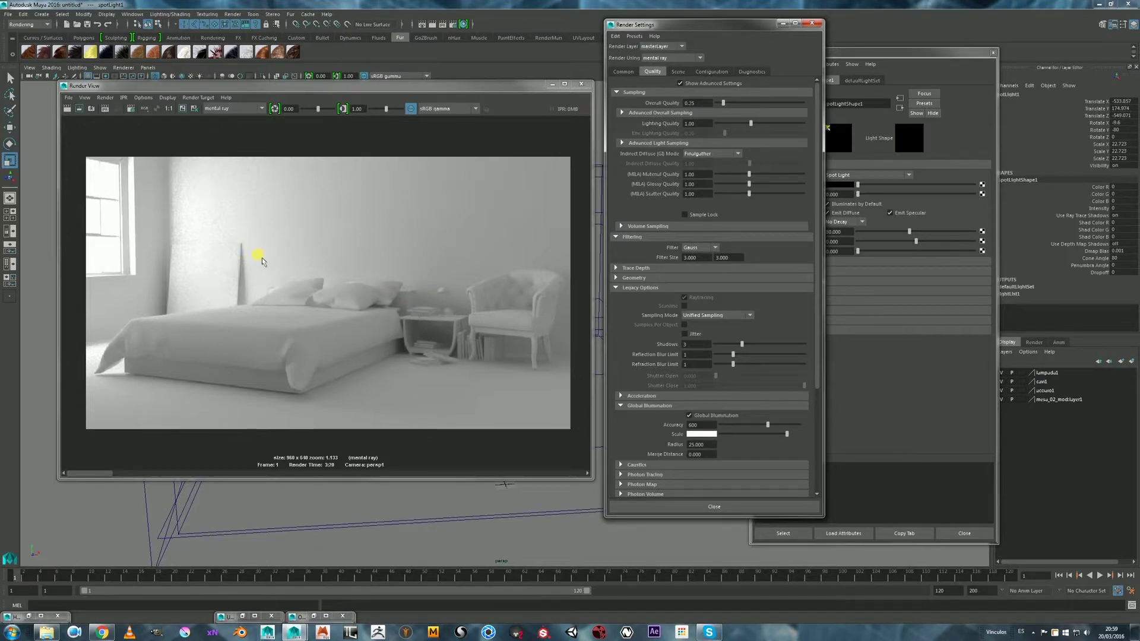
alt+middle_drag(442, 308, 425, 257)
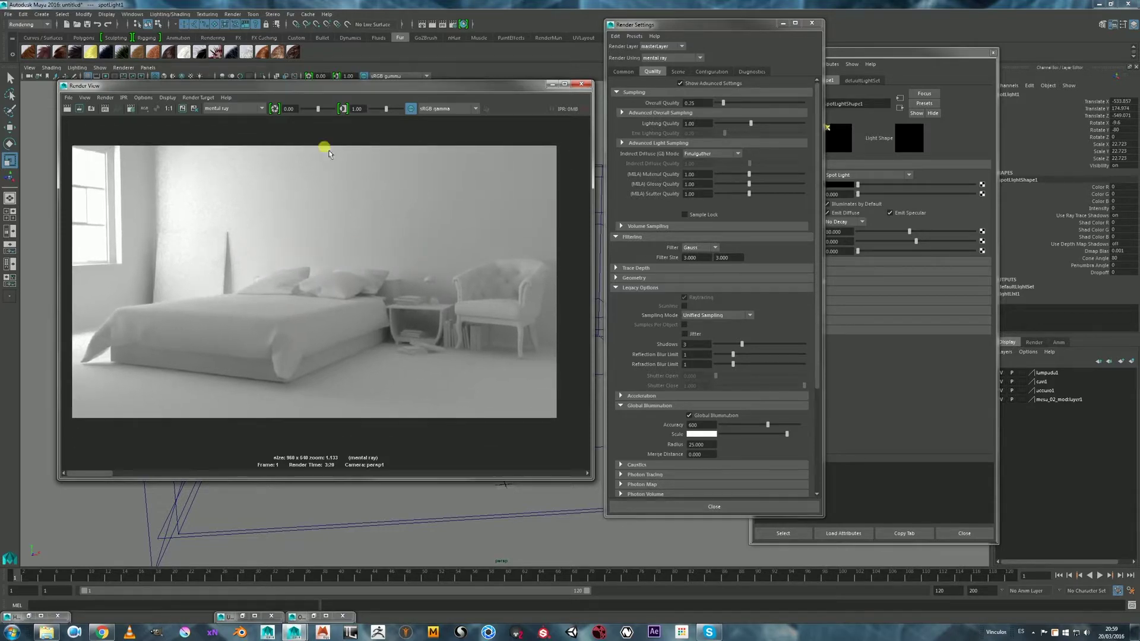
drag(274, 84, 269, 113)
drag(112, 118, 31, 94)
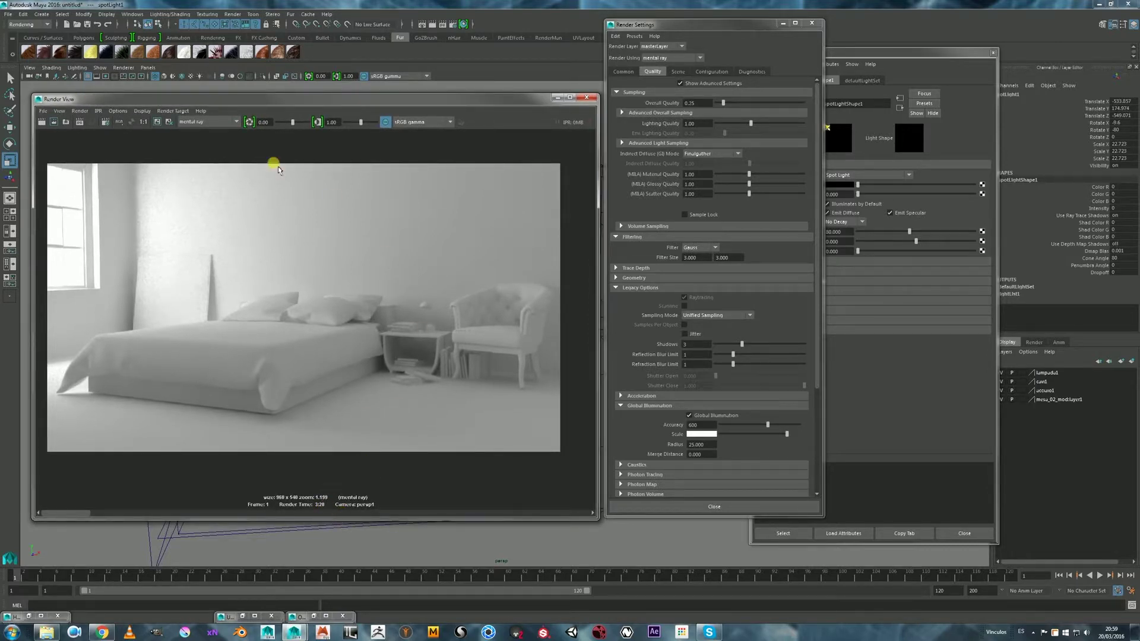
click(705, 103)
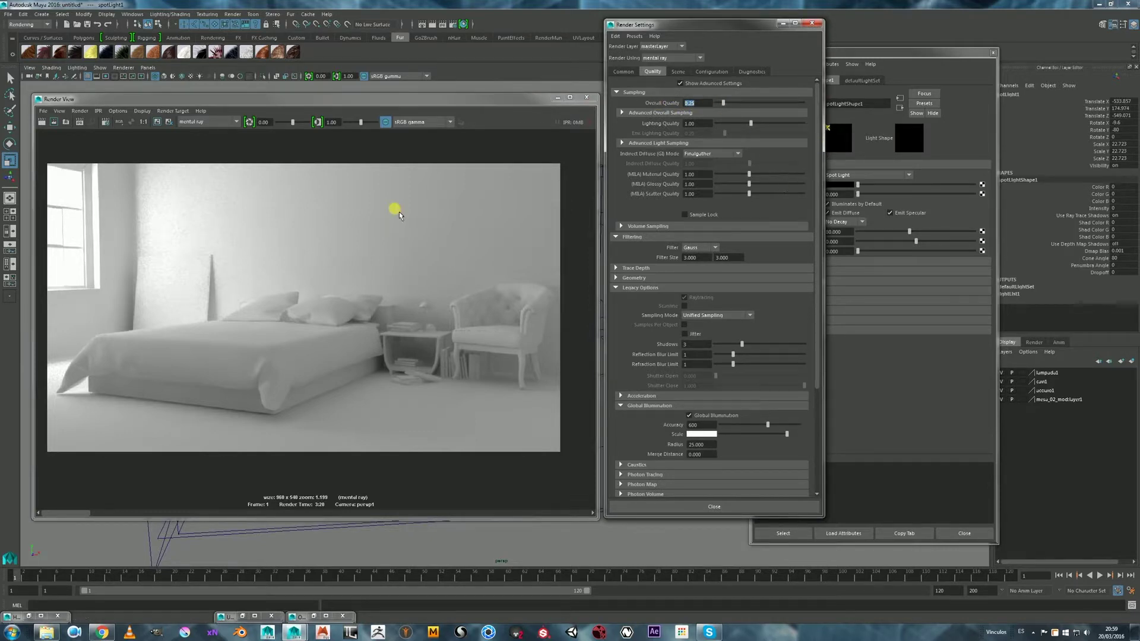
drag(369, 99, 358, 108)
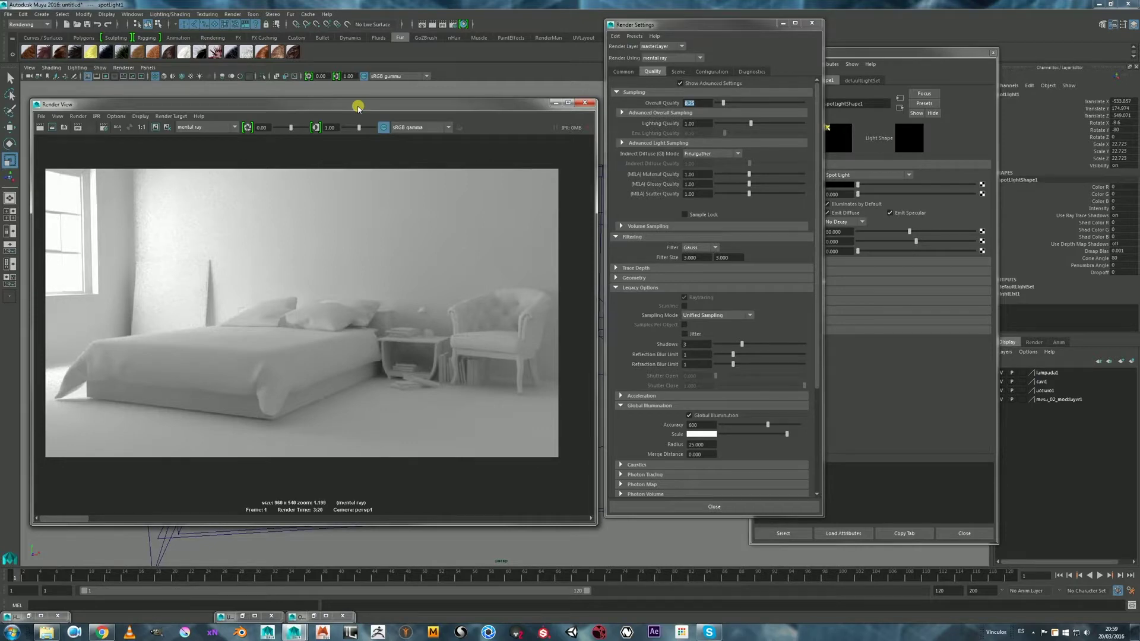
drag(376, 94, 373, 98)
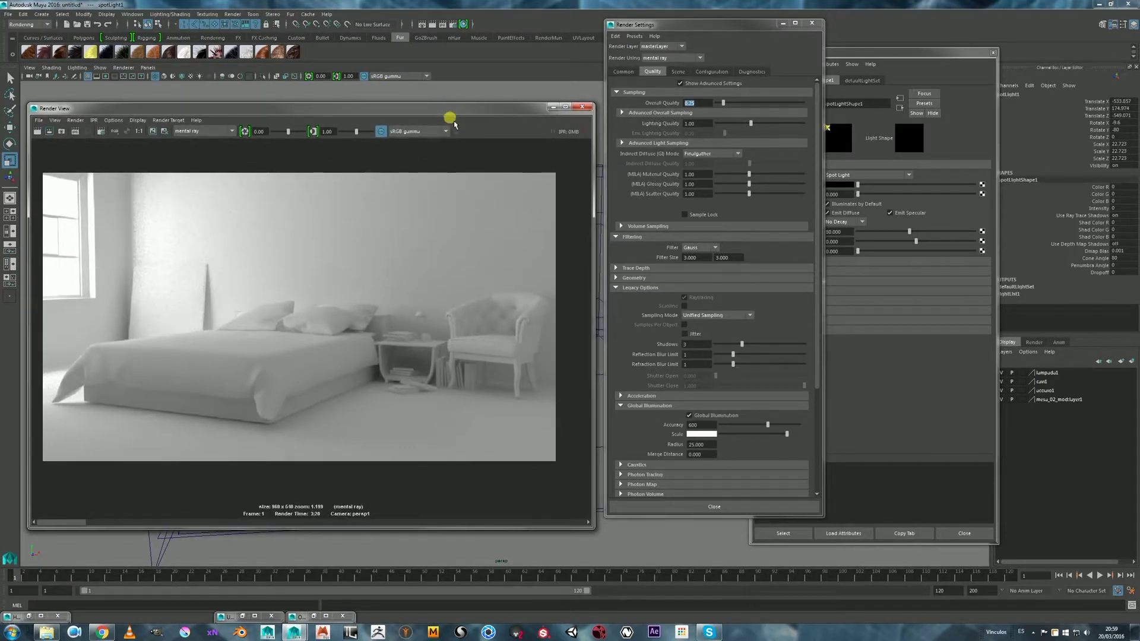
drag(379, 113, 380, 113)
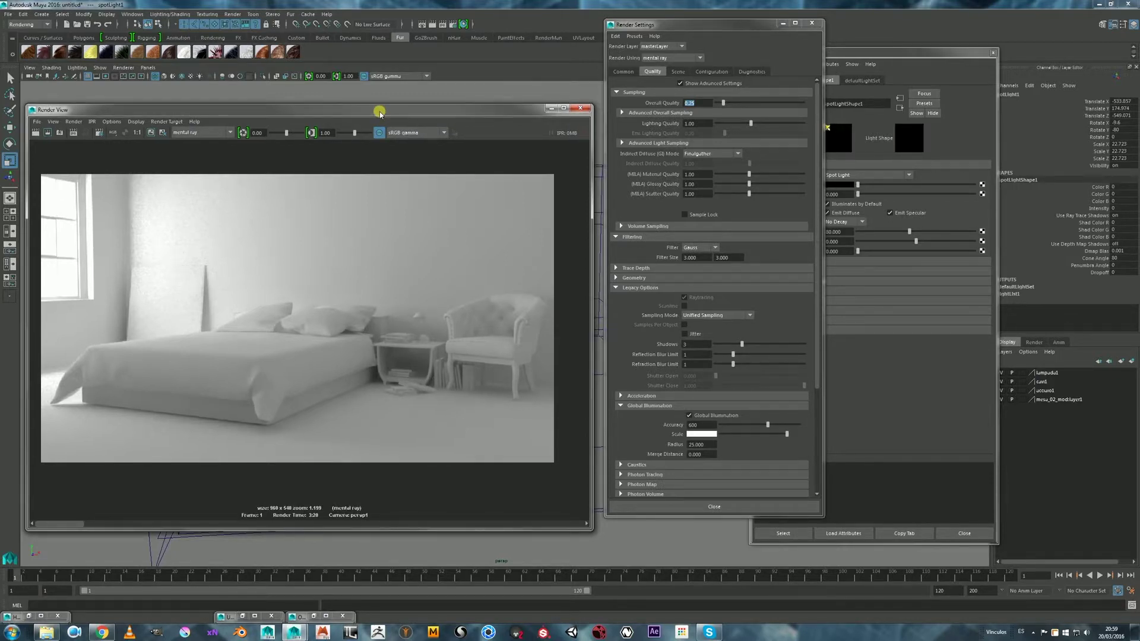
drag(379, 113, 407, 106)
drag(514, 110, 514, 101)
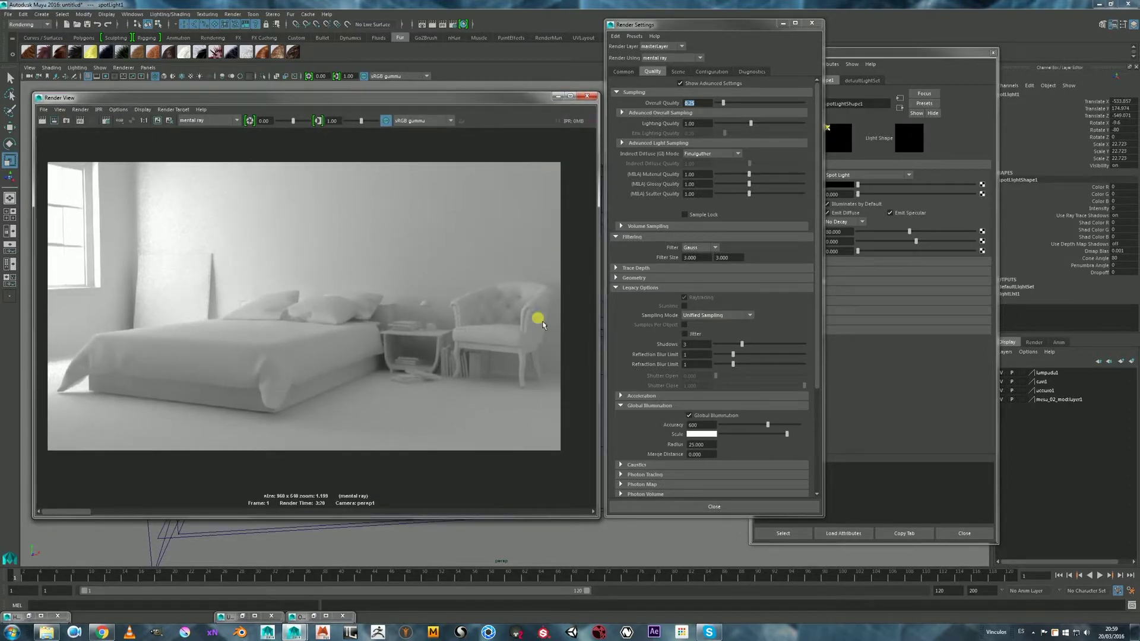
scroll(404, 337, down, 2)
alt+middle_drag(439, 341, 432, 301)
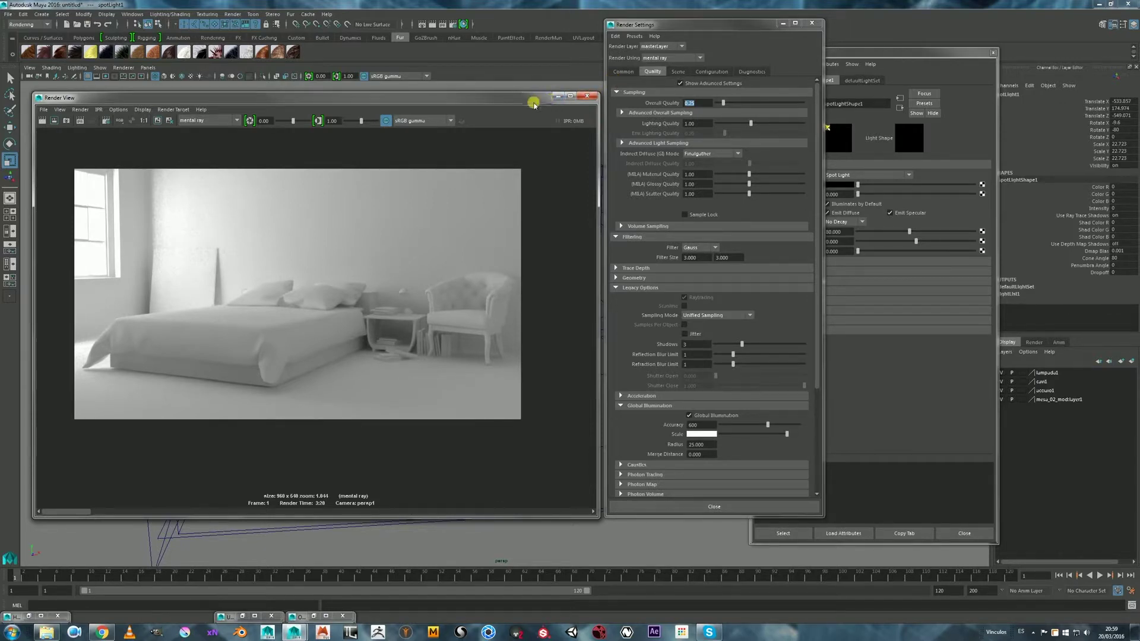
- Minimize the Render View, select the window's area light, and set its mental ray High Sample Limit to 2
click(557, 96)
alt+drag(541, 309, 441, 263)
click(304, 288)
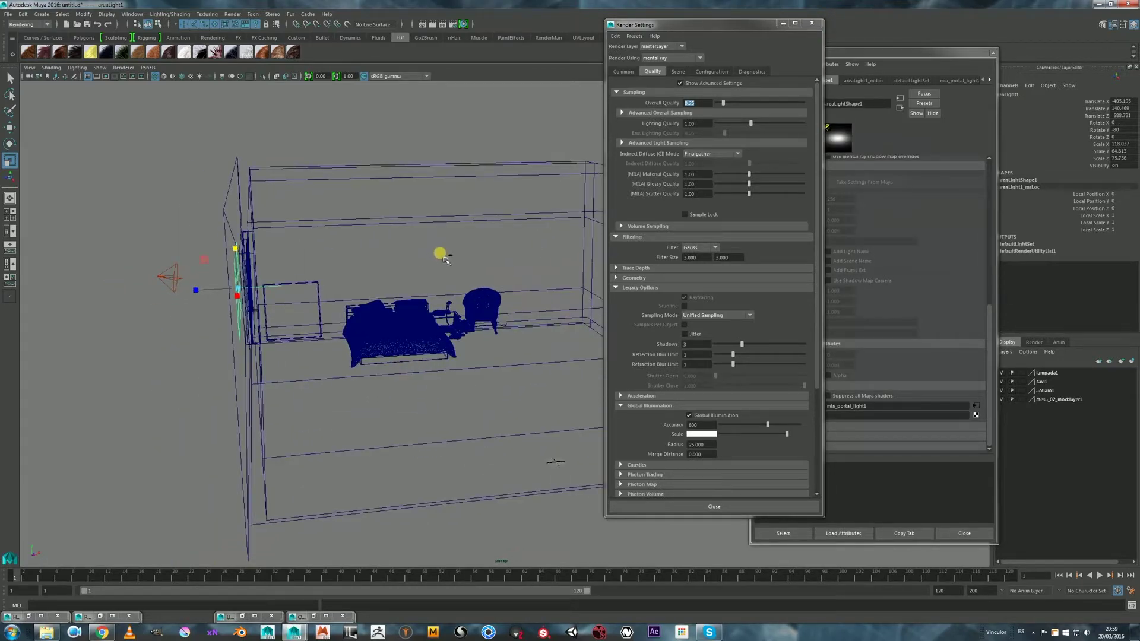
alt+drag(486, 155, 469, 180)
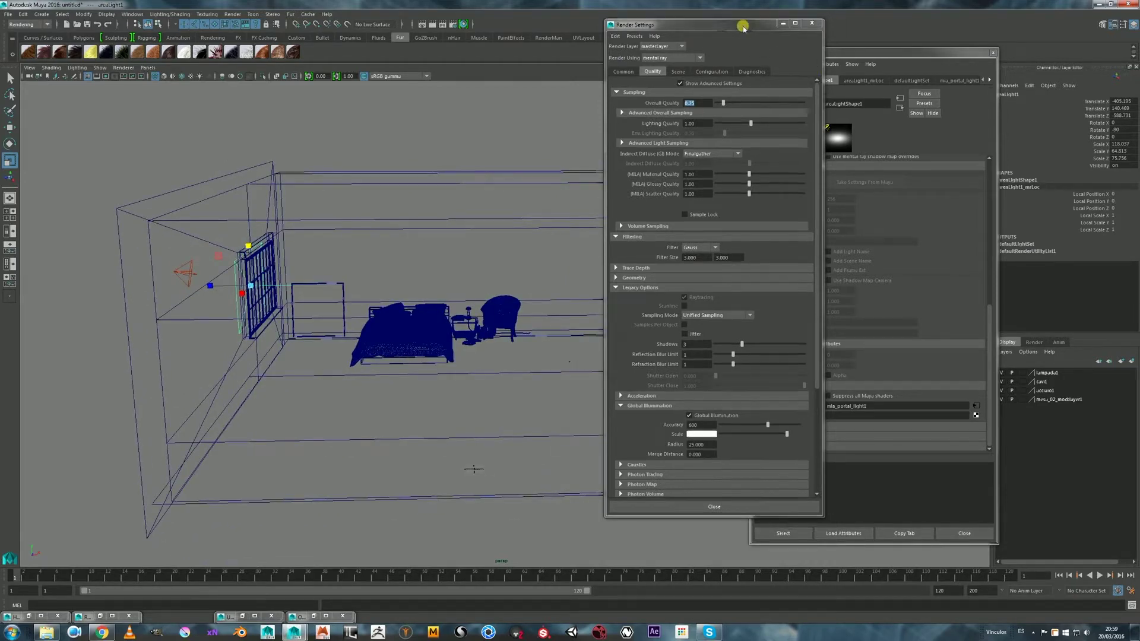
drag(751, 25, 631, 33)
drag(991, 333, 999, 203)
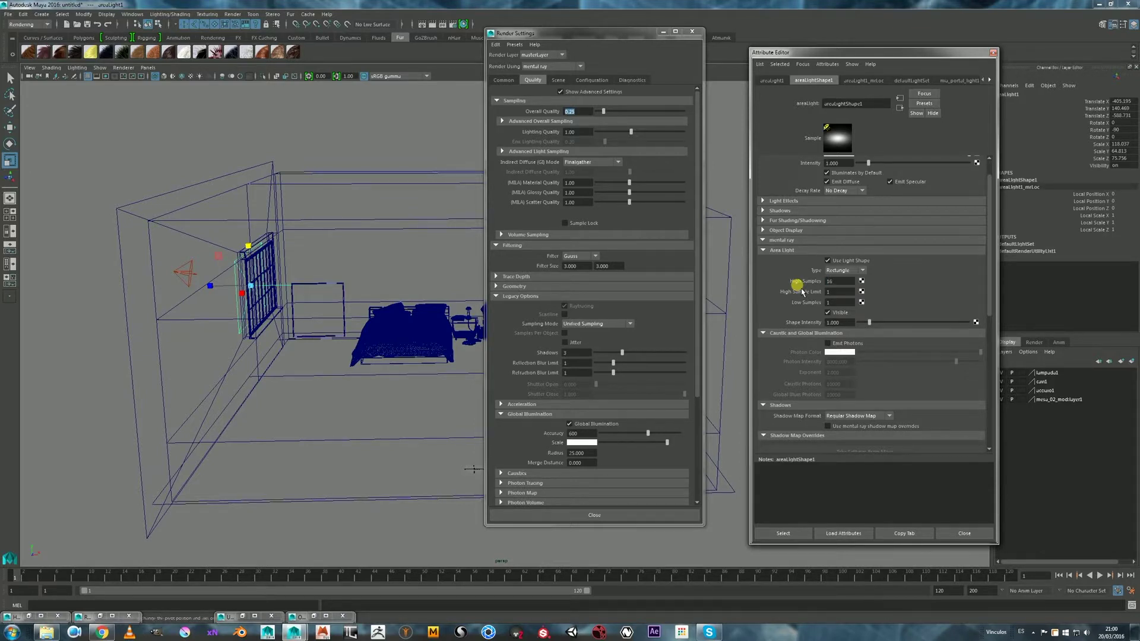
click(831, 292)
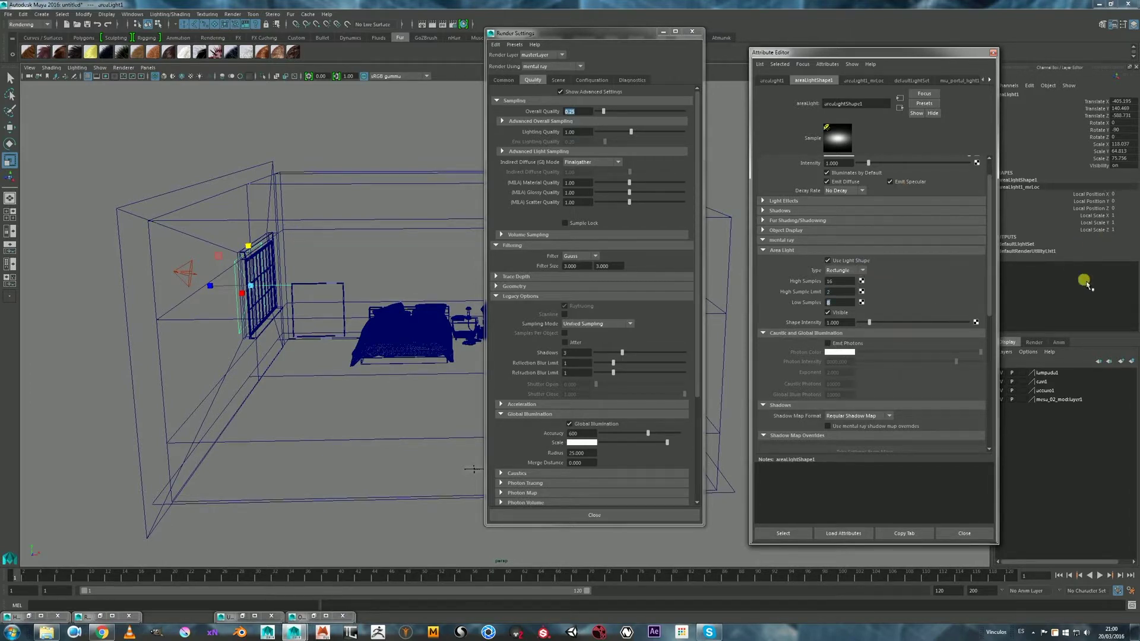
- Raise the mental ray Overall Quality to 1.00 and change the sampling filter to Mitchell
drag(632, 37, 649, 39)
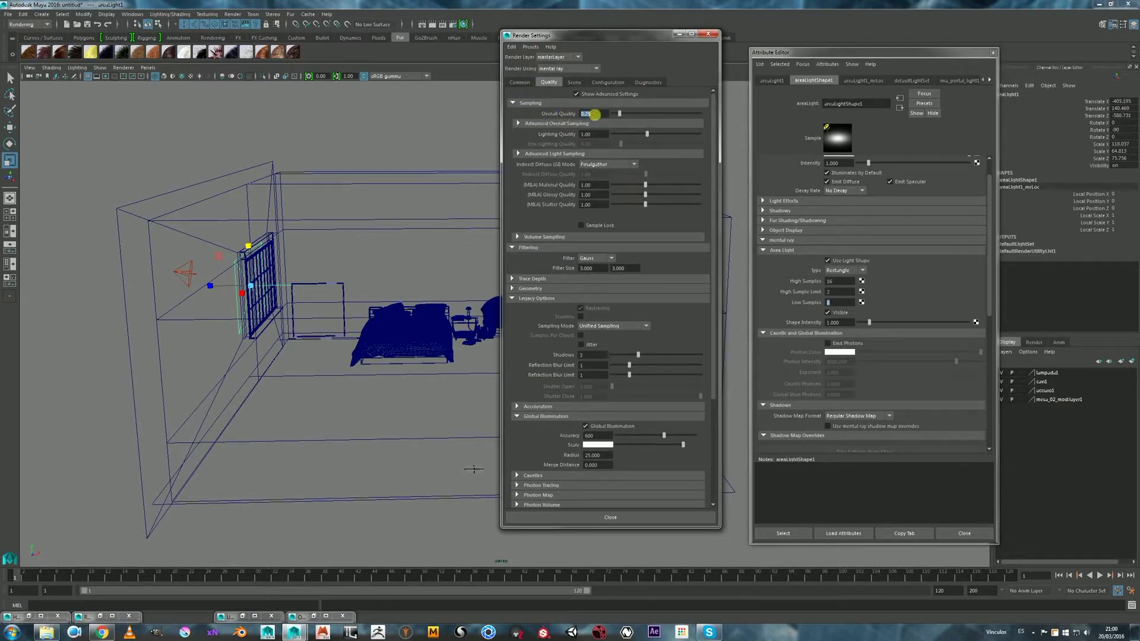
drag(613, 37, 609, 46)
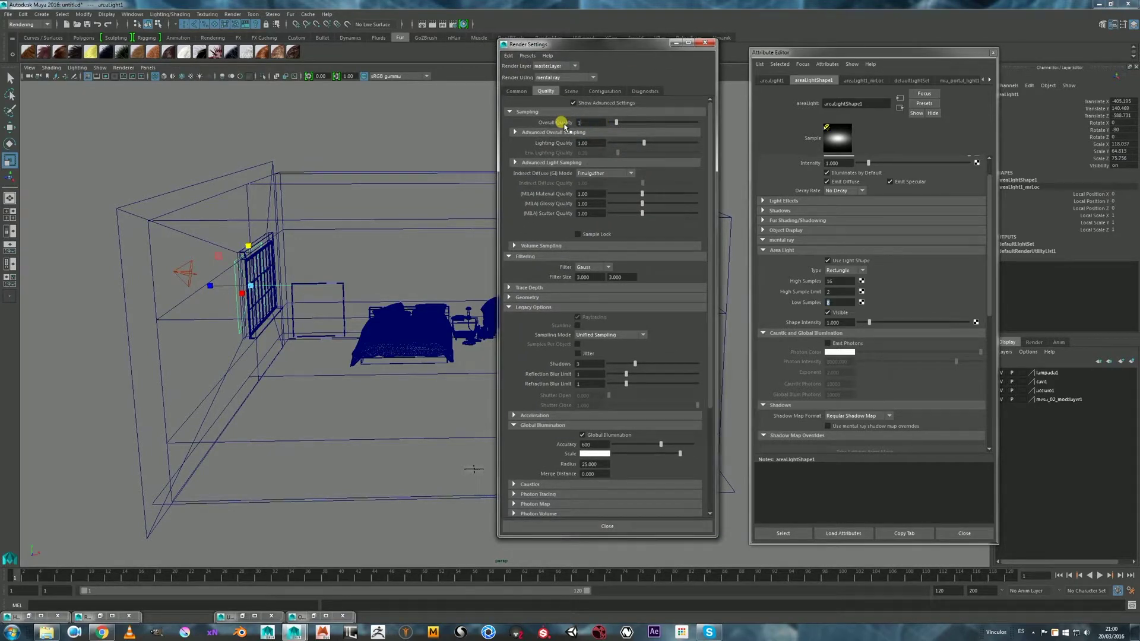
click(592, 143)
click(608, 267)
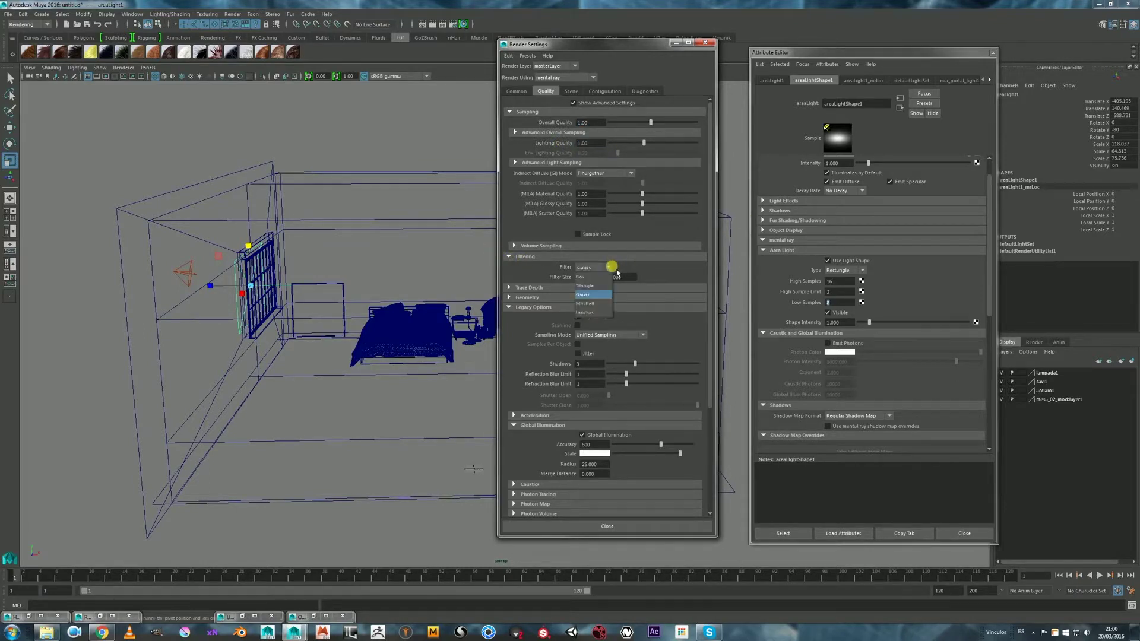
click(590, 294)
click(606, 268)
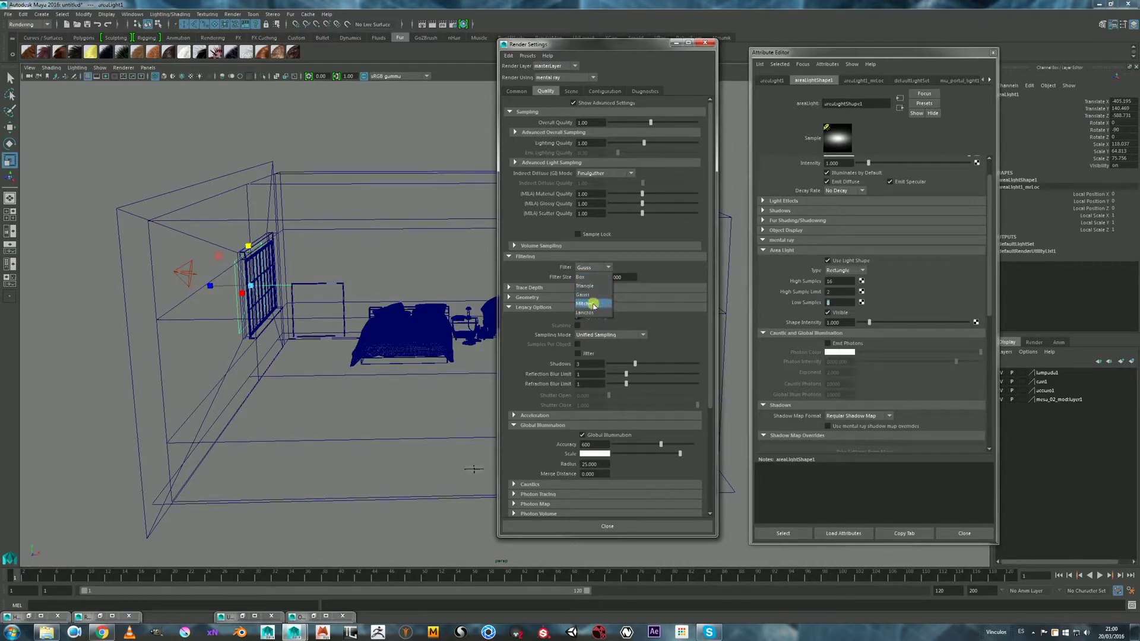
click(589, 305)
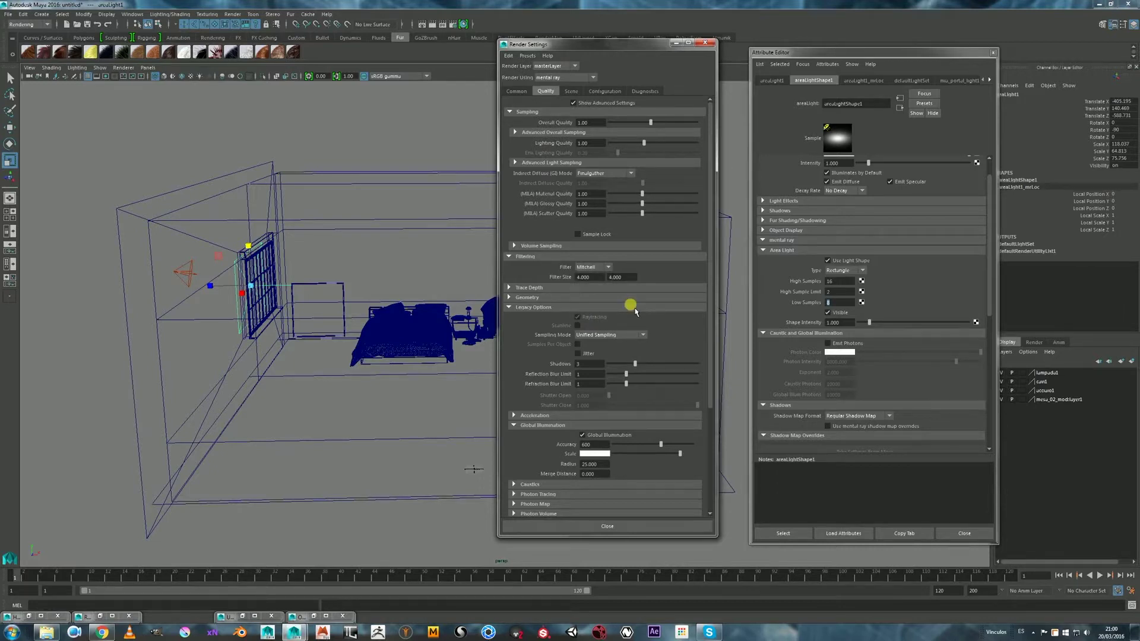
- Set the Final Gathering Accuracy to 150 and minimize the Render Settings
scroll(712, 355, down, 1)
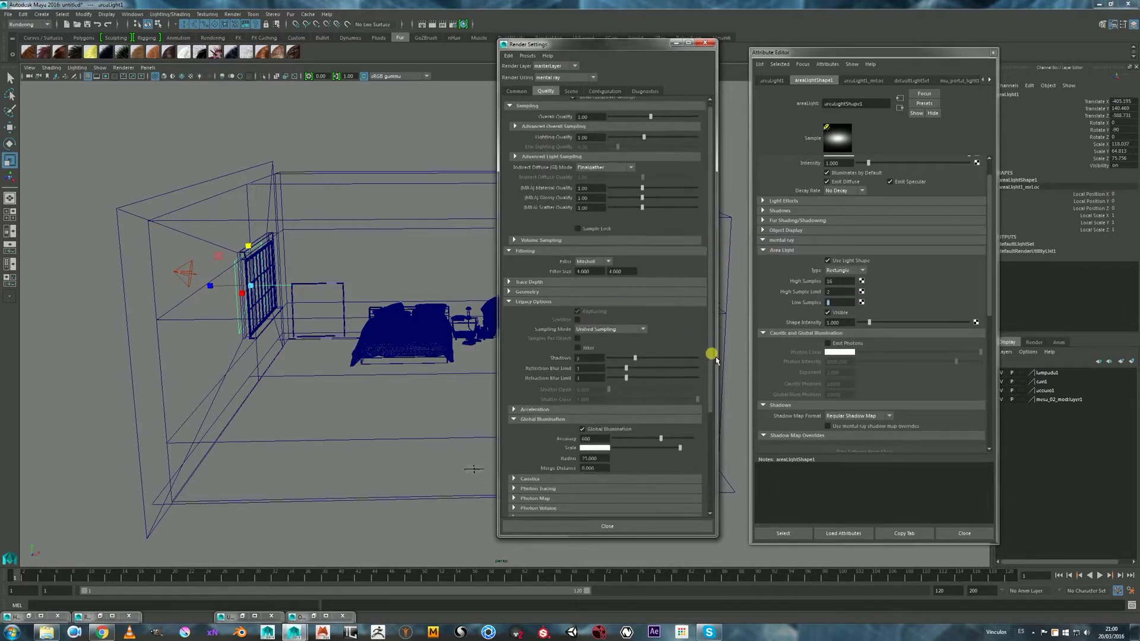
scroll(712, 356, down, 5)
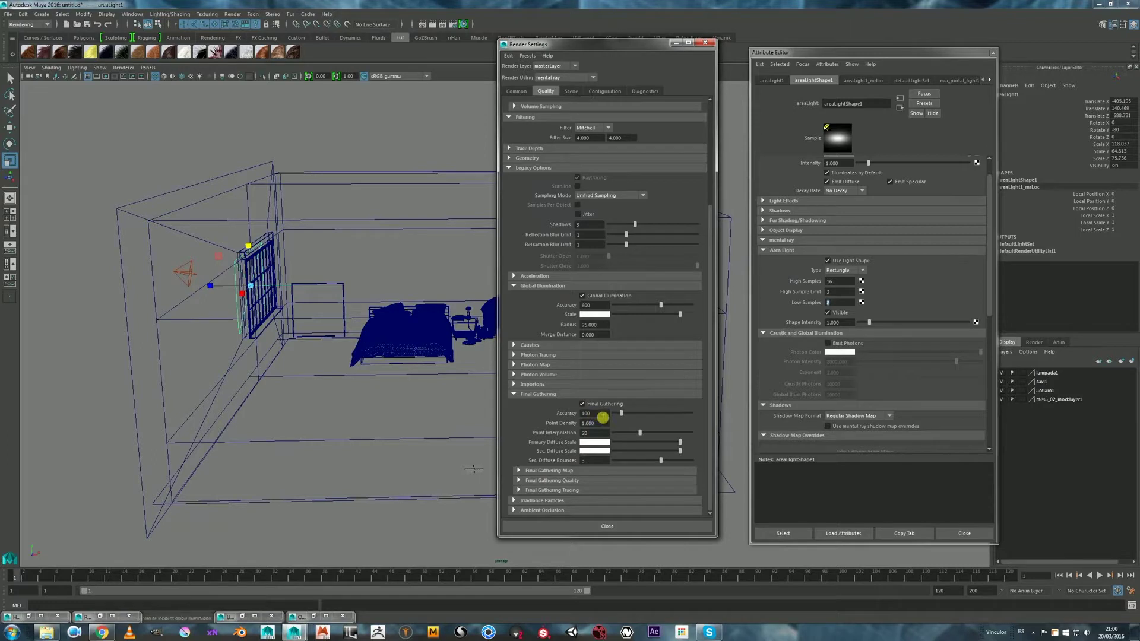
double_click(588, 414)
drag(618, 47, 625, 47)
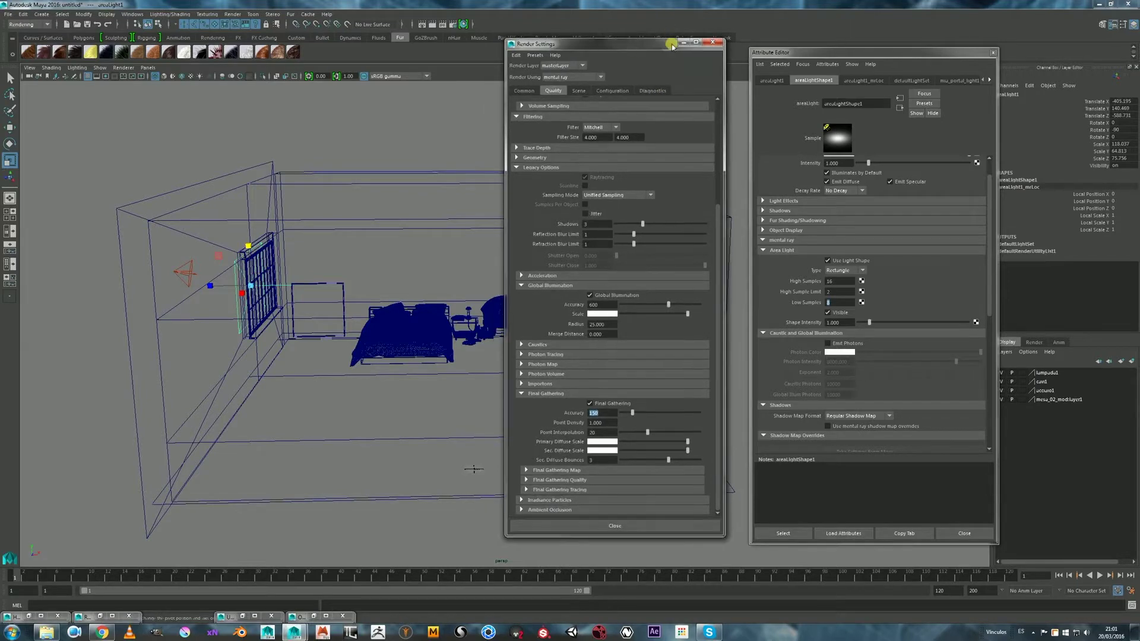
click(682, 43)
- Reopen the Render View and set its test resolution to the full Render Settings size of 1920x1080
click(454, 25)
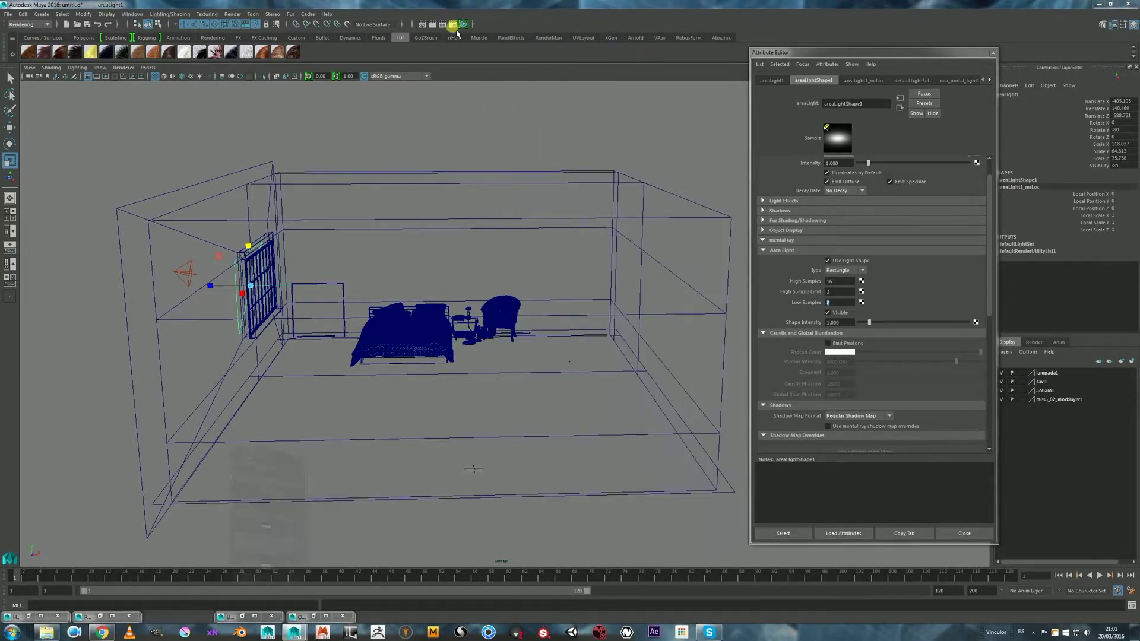
click(424, 23)
click(422, 25)
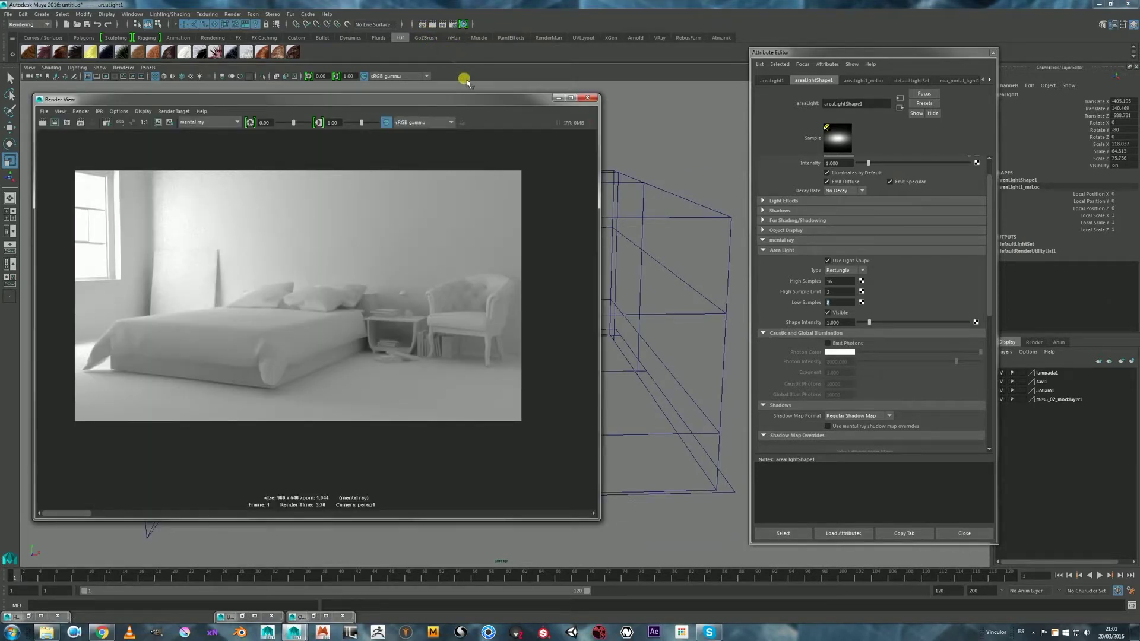
mouse_move(471, 102)
mouse_down()
mouse_move(611, 110)
mouse_move(491, 107)
mouse_up()
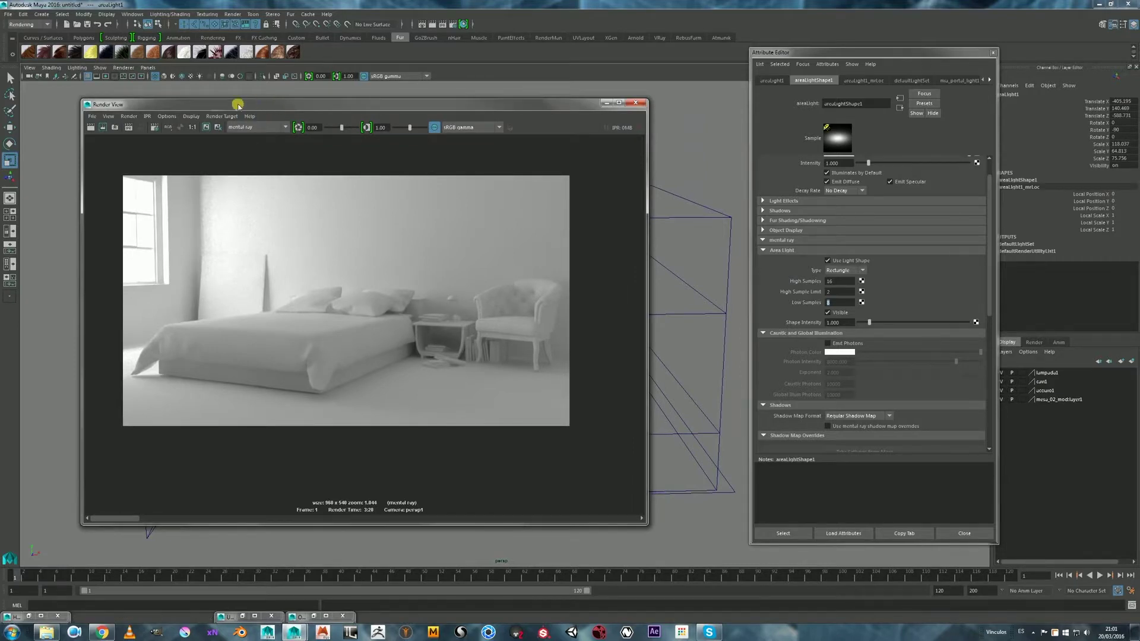
click(191, 116)
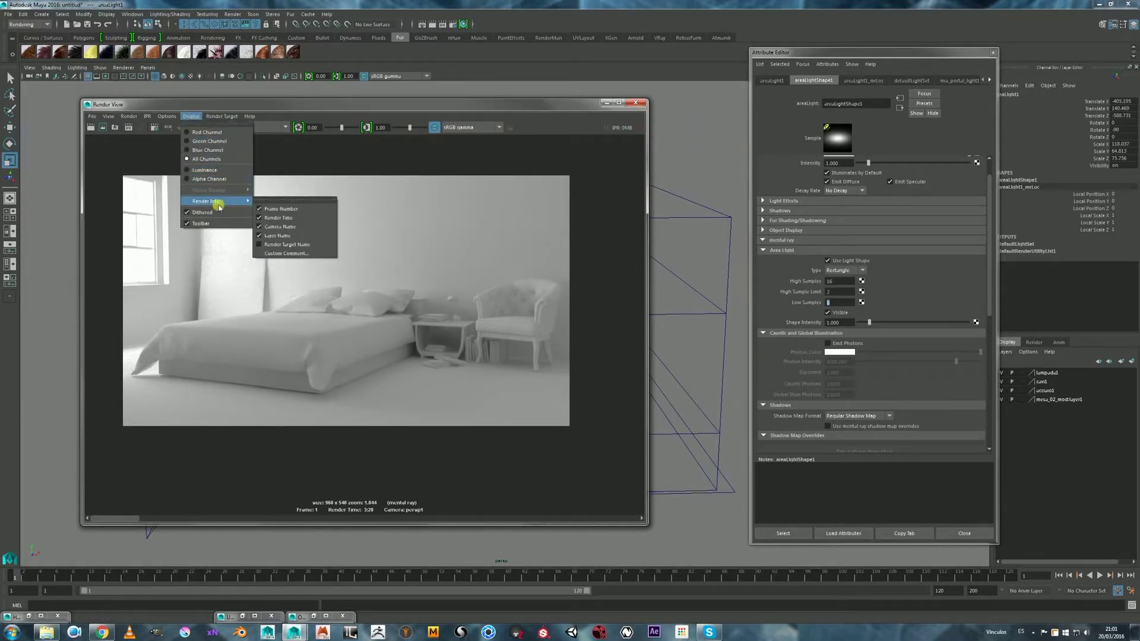
click(193, 117)
click(193, 117)
click(204, 110)
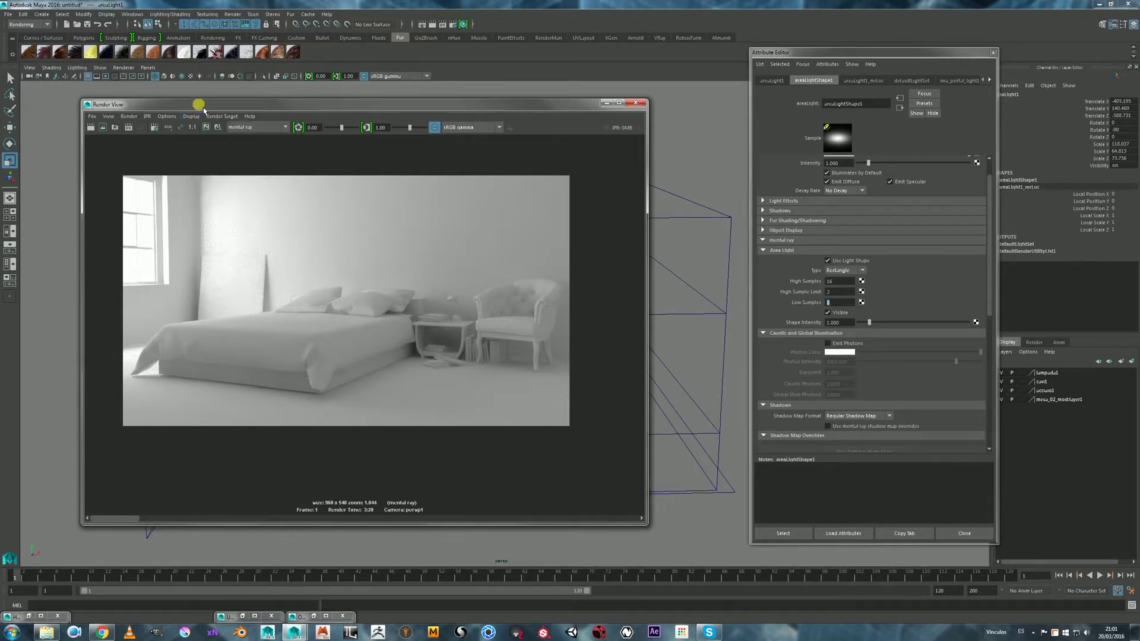
drag(187, 105, 173, 102)
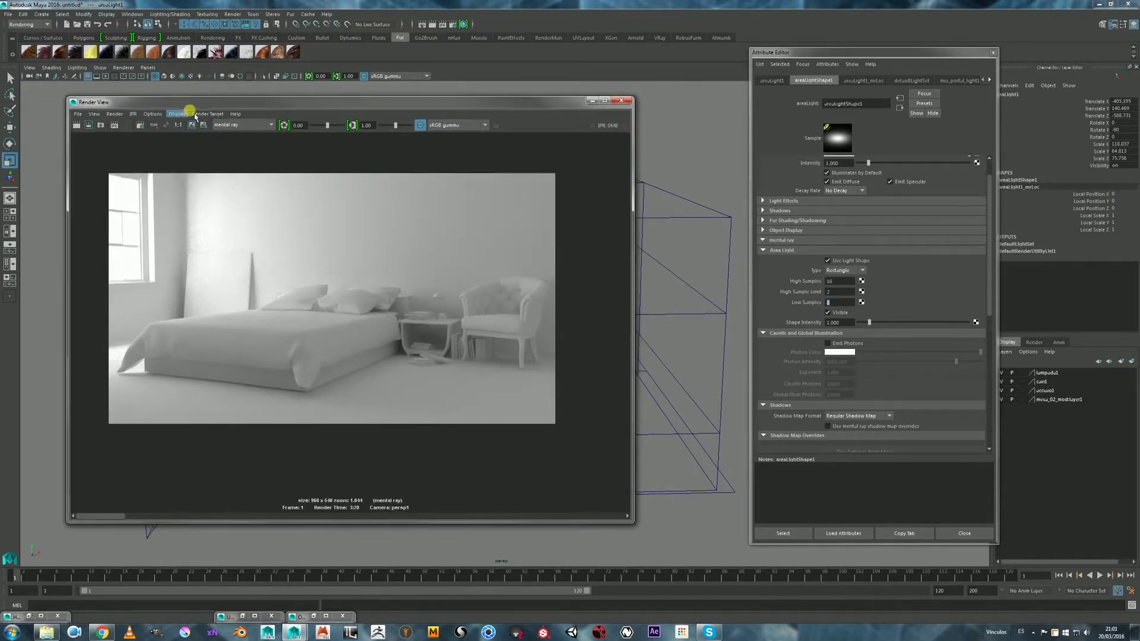
click(158, 115)
mouse_move(166, 149)
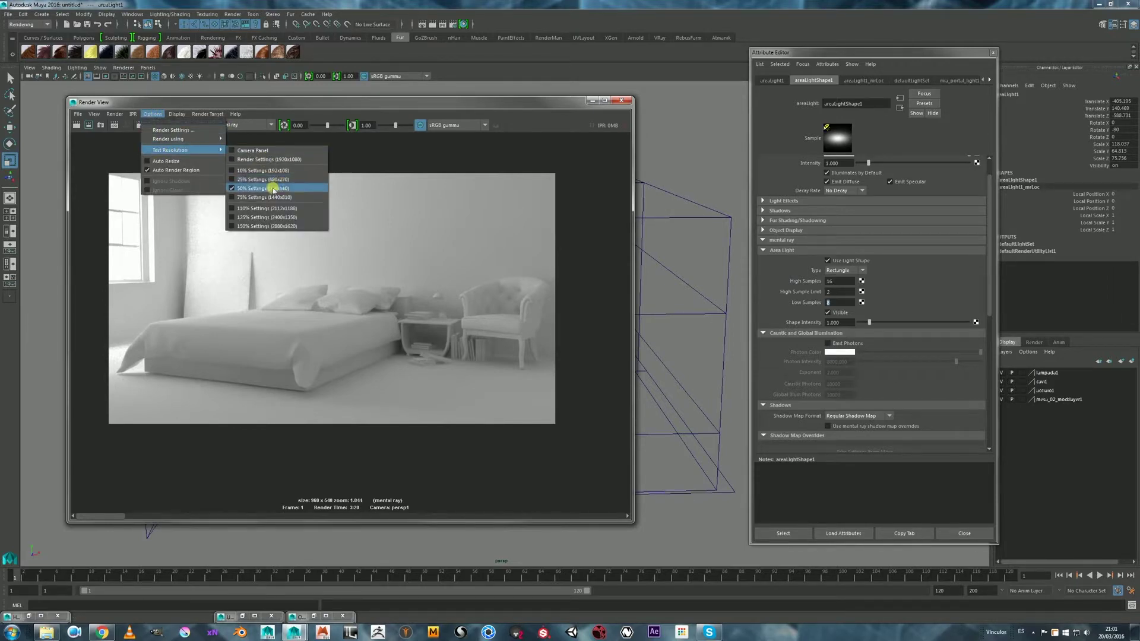
click(269, 160)
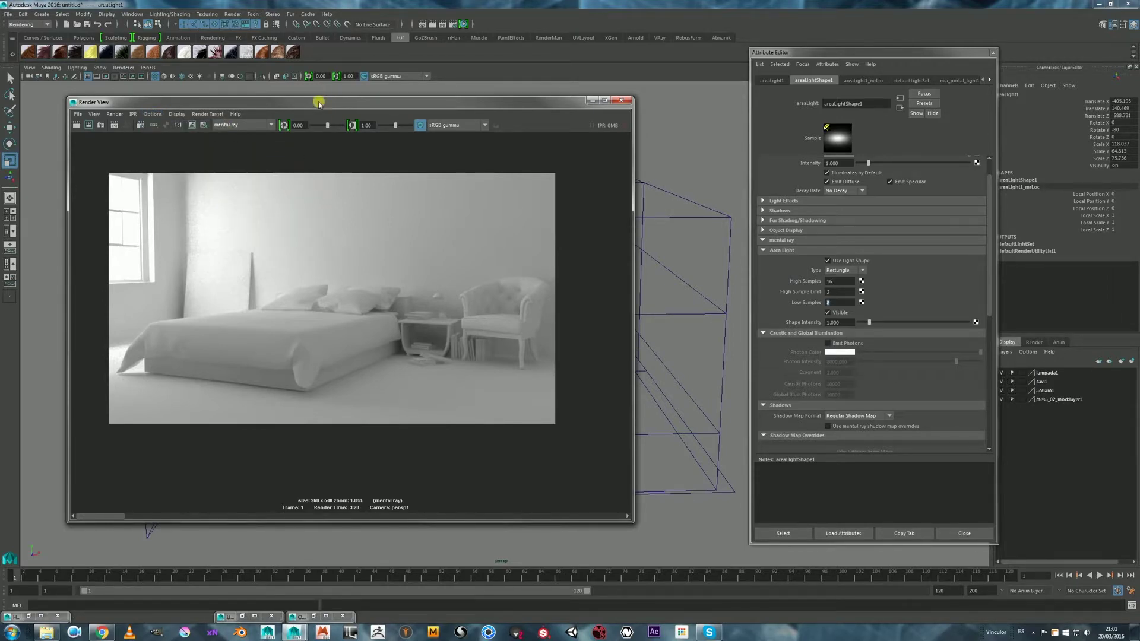
- Take a snapshot in the Render View, enlarge the window to fit it, and render the full-resolution bedroom image
drag(319, 103, 333, 101)
click(155, 123)
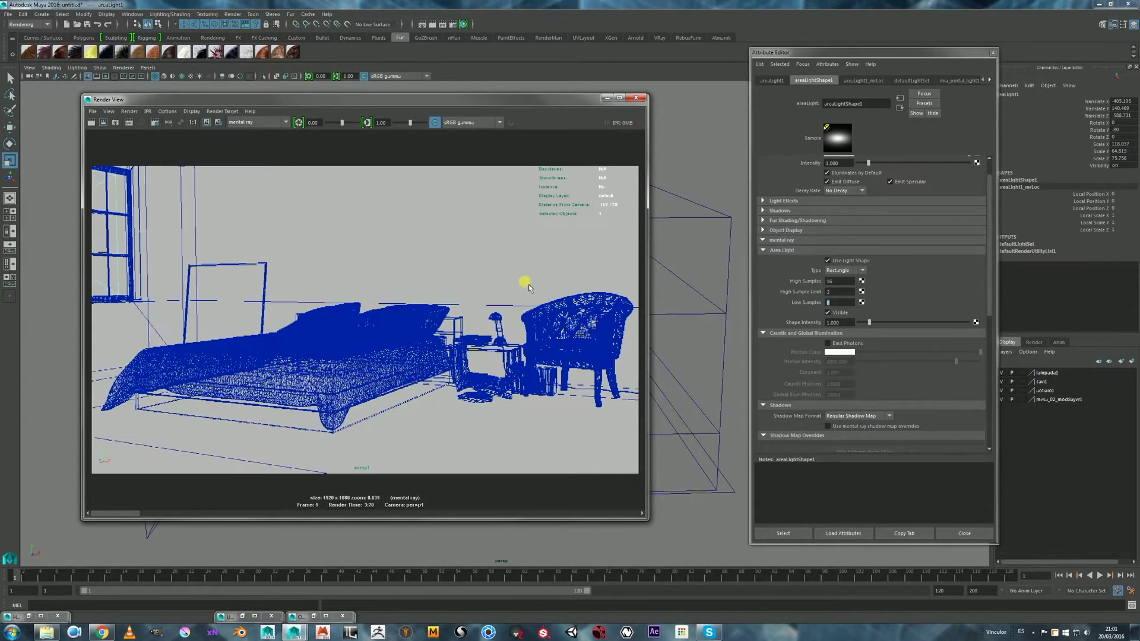
click(194, 123)
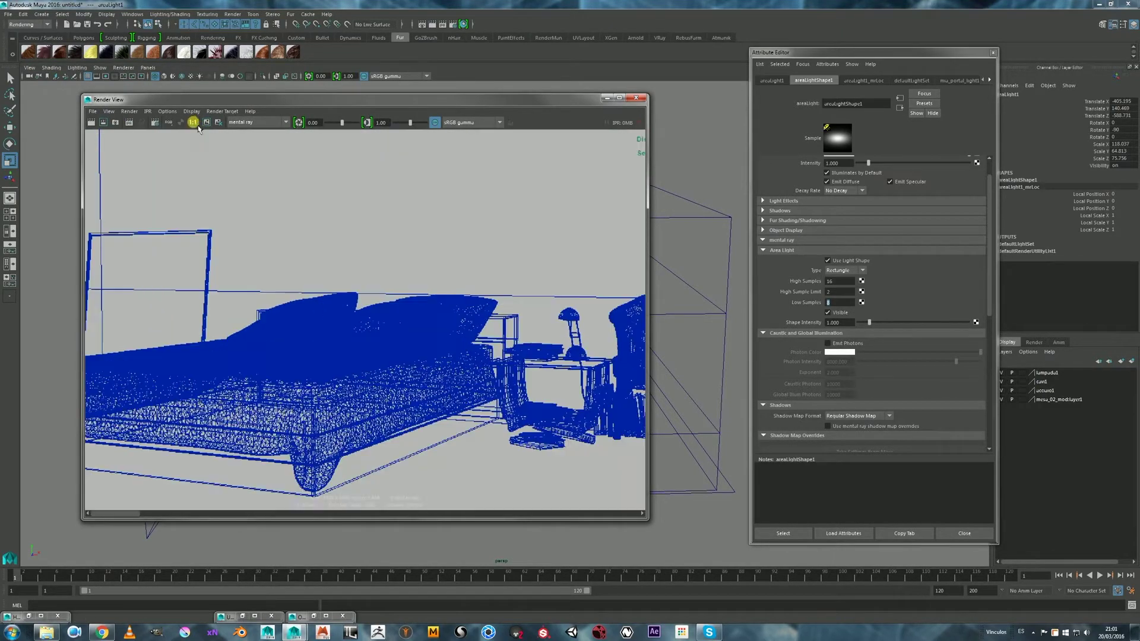
scroll(330, 247, down, 3)
drag(650, 254, 789, 234)
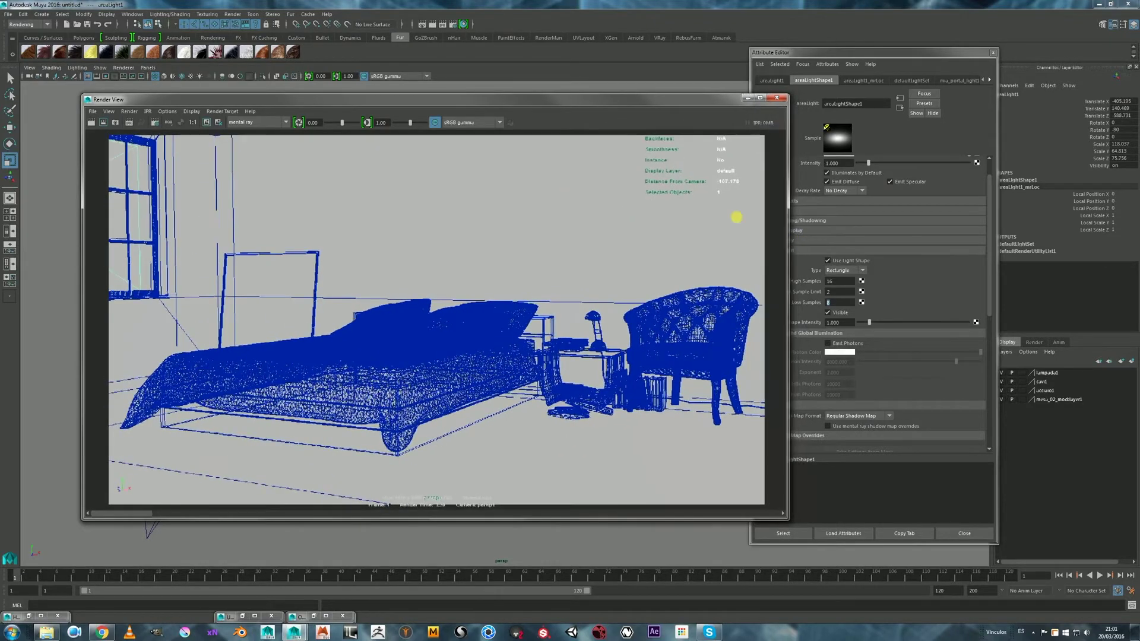
drag(379, 98, 350, 77)
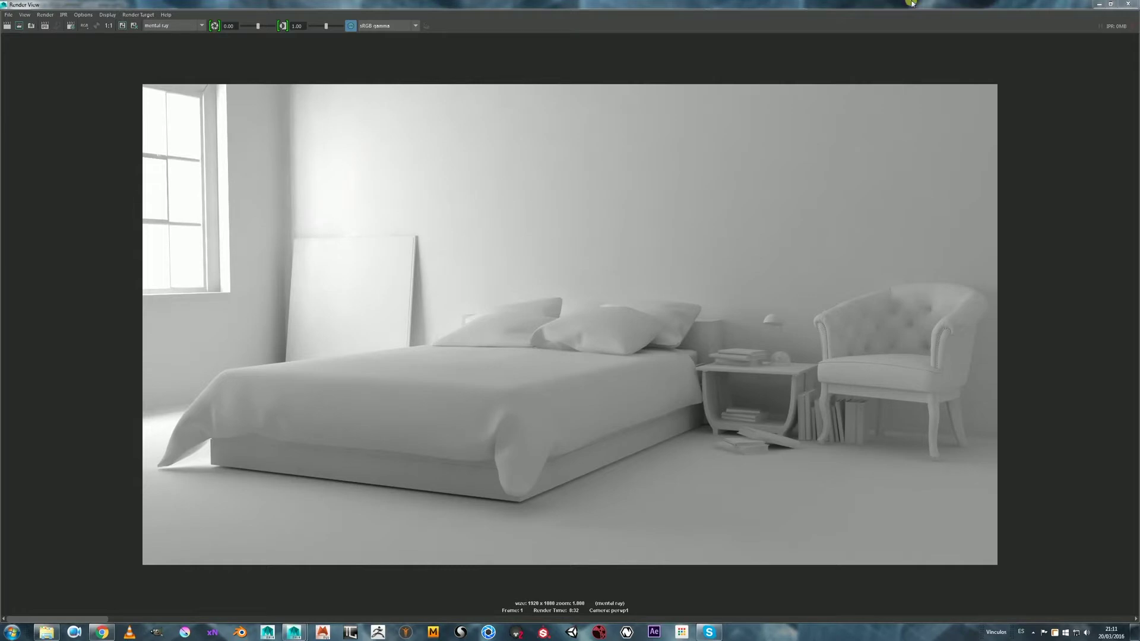
- Close the light's Attribute Editor and open the Render Settings to review the mental ray sampling quality values
drag(974, 3, 881, 145)
click(924, 58)
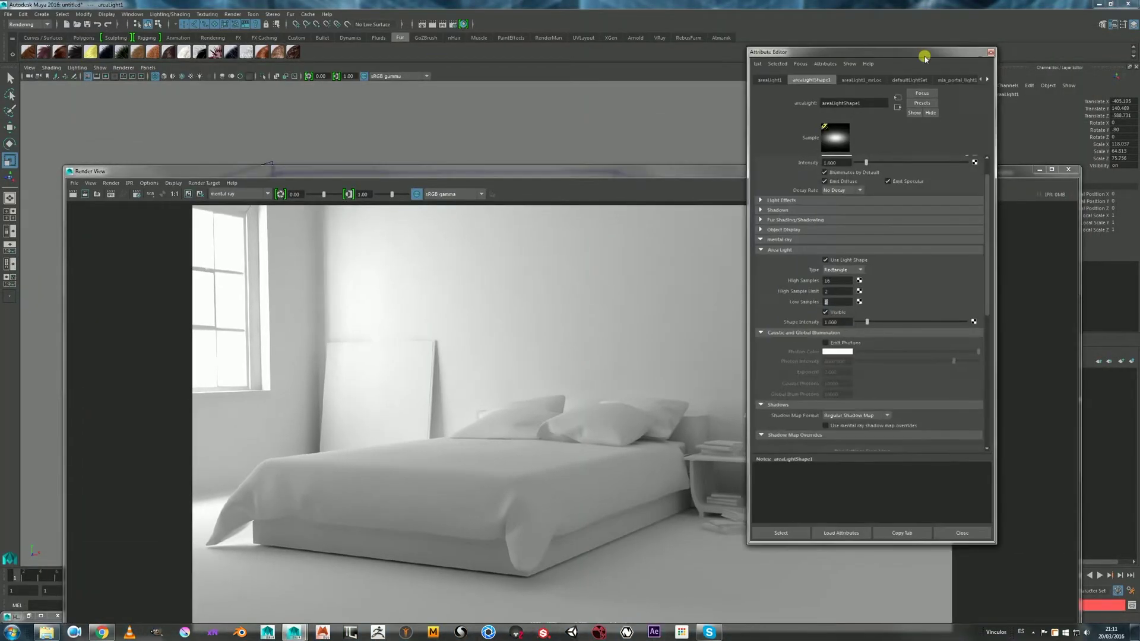
click(990, 52)
click(453, 24)
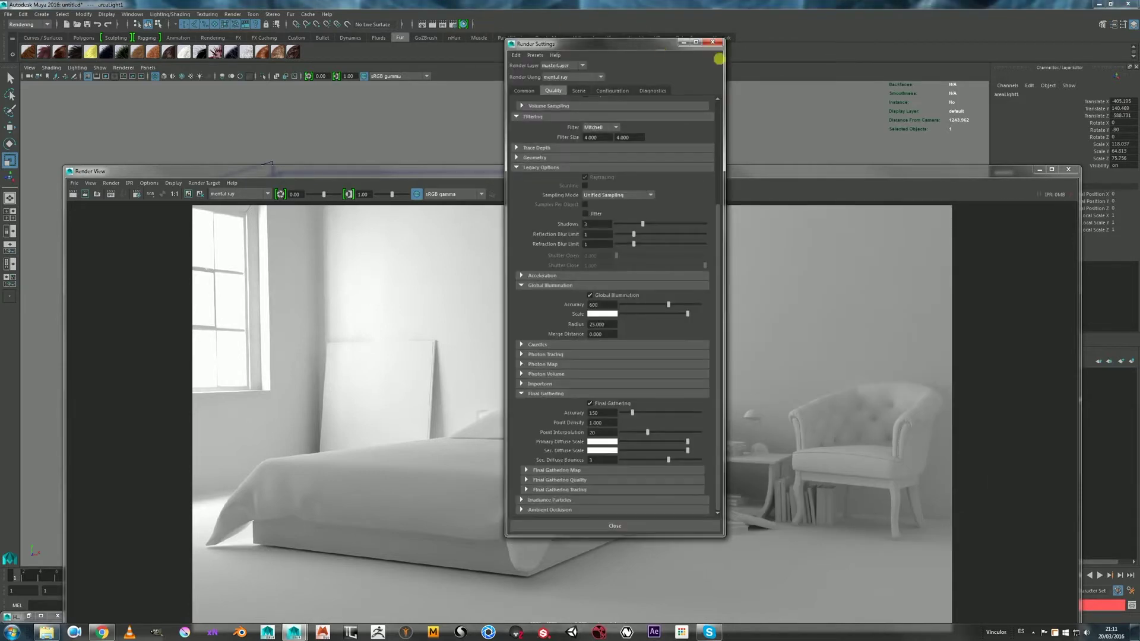
drag(620, 46, 676, 43)
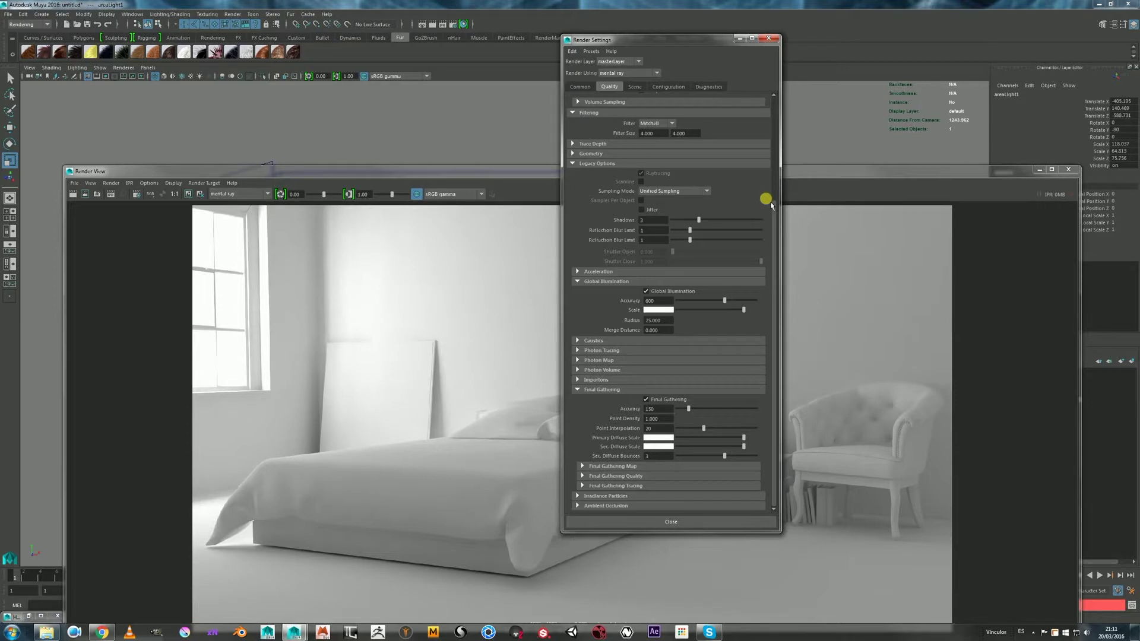
drag(775, 206, 778, 87)
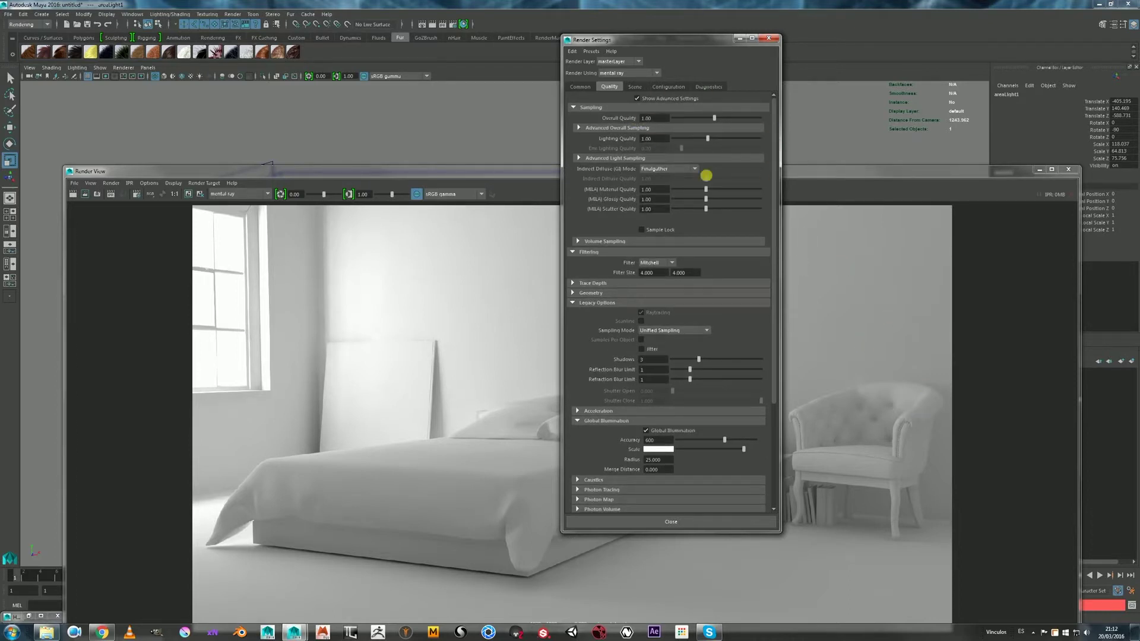
- Examine the finished bedroom render in the Render View, then minimize it together with the Render Settings
drag(506, 173, 467, 46)
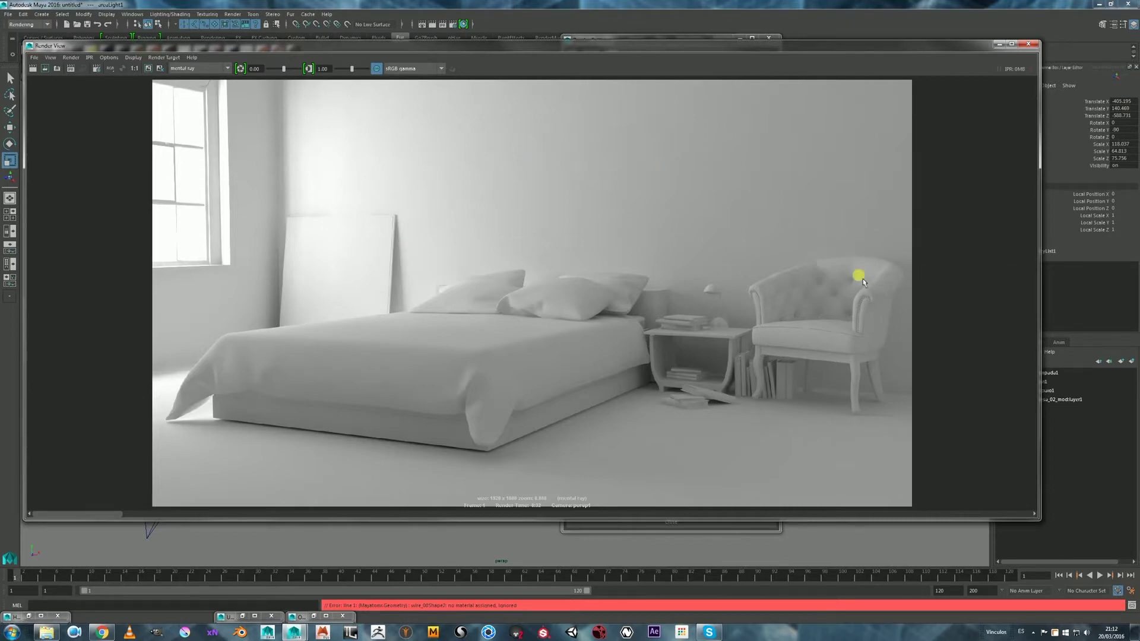
drag(959, 47, 963, 58)
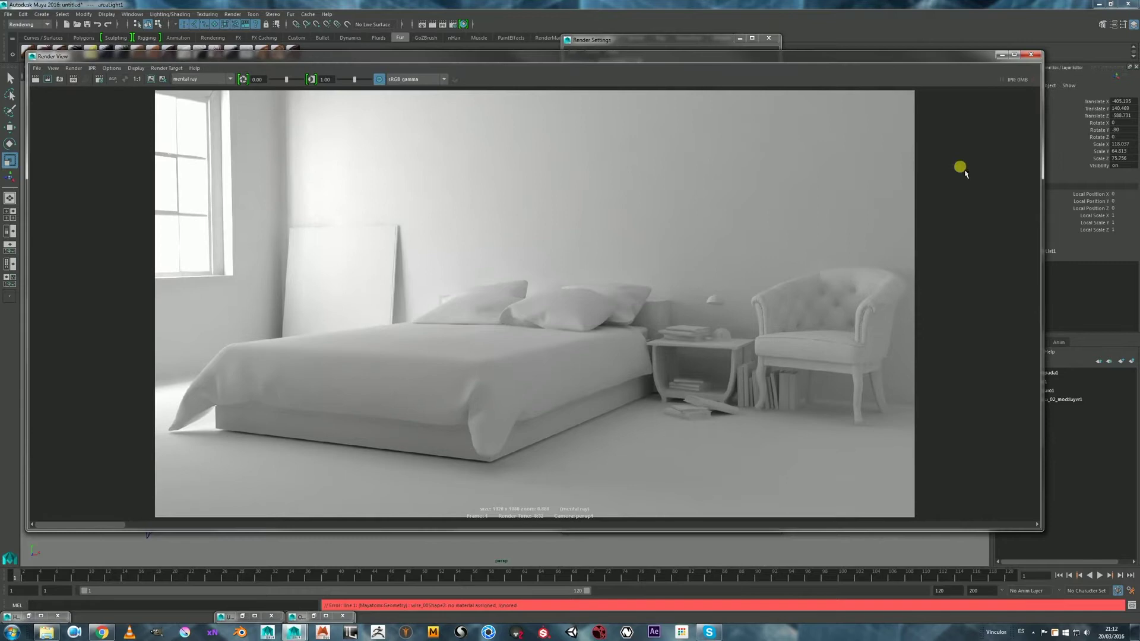
drag(1043, 534, 882, 564)
alt+right_drag(383, 230, 443, 222)
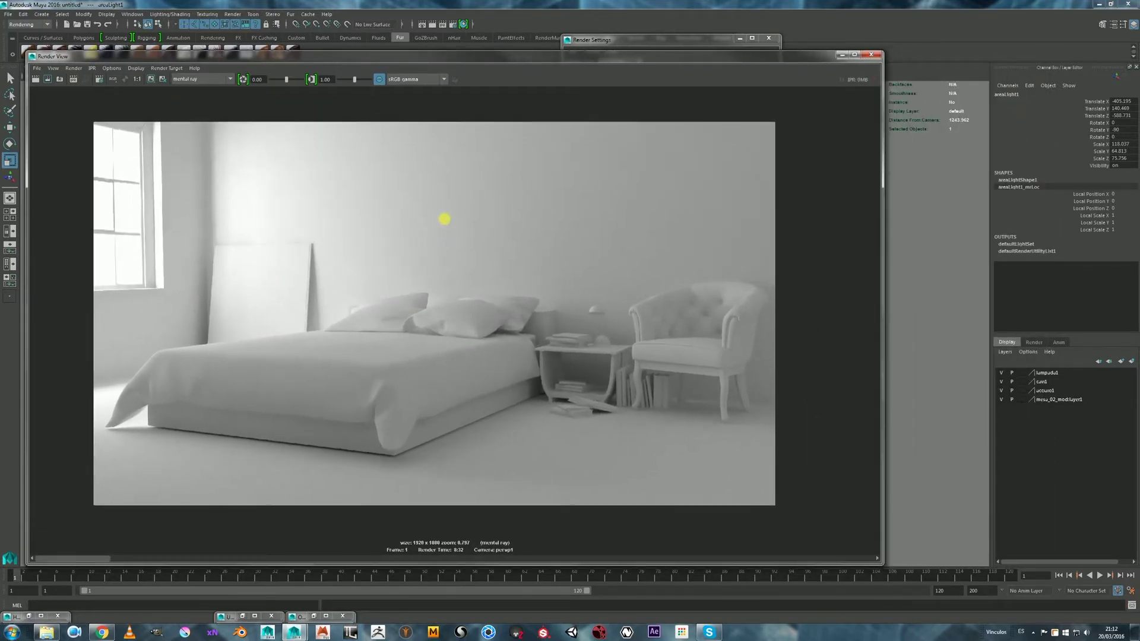
drag(821, 58, 850, 53)
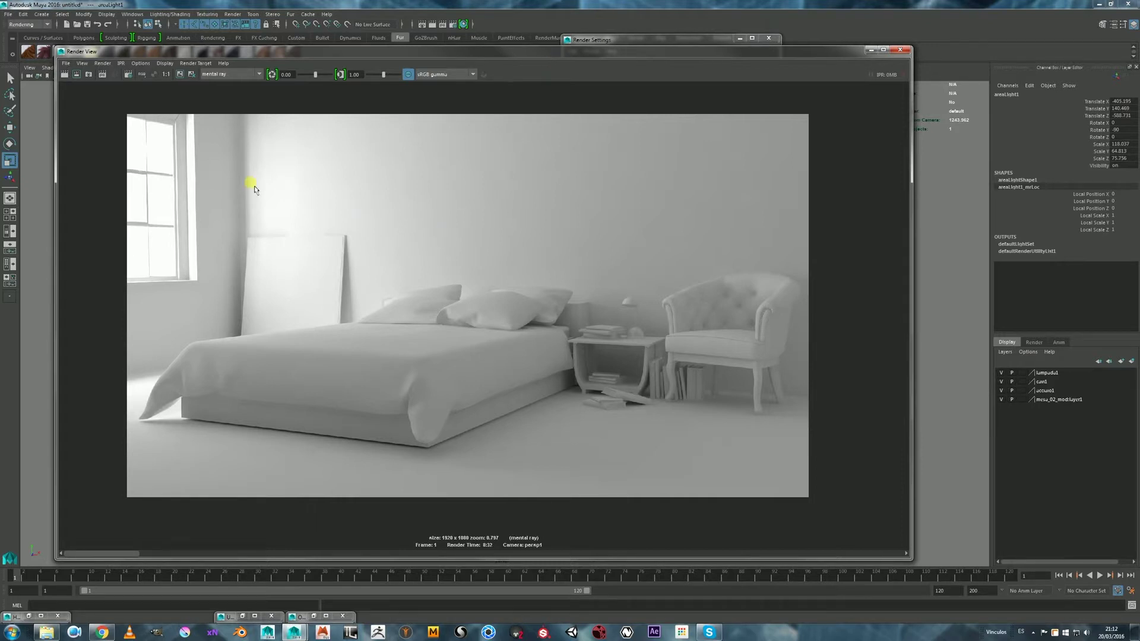
click(868, 49)
drag(664, 36, 695, 37)
click(765, 38)
- Restore the Hypershade, widen its work area, and clear the portal light nodes from the graph
alt+drag(629, 279, 522, 267)
alt+drag(604, 305, 665, 295)
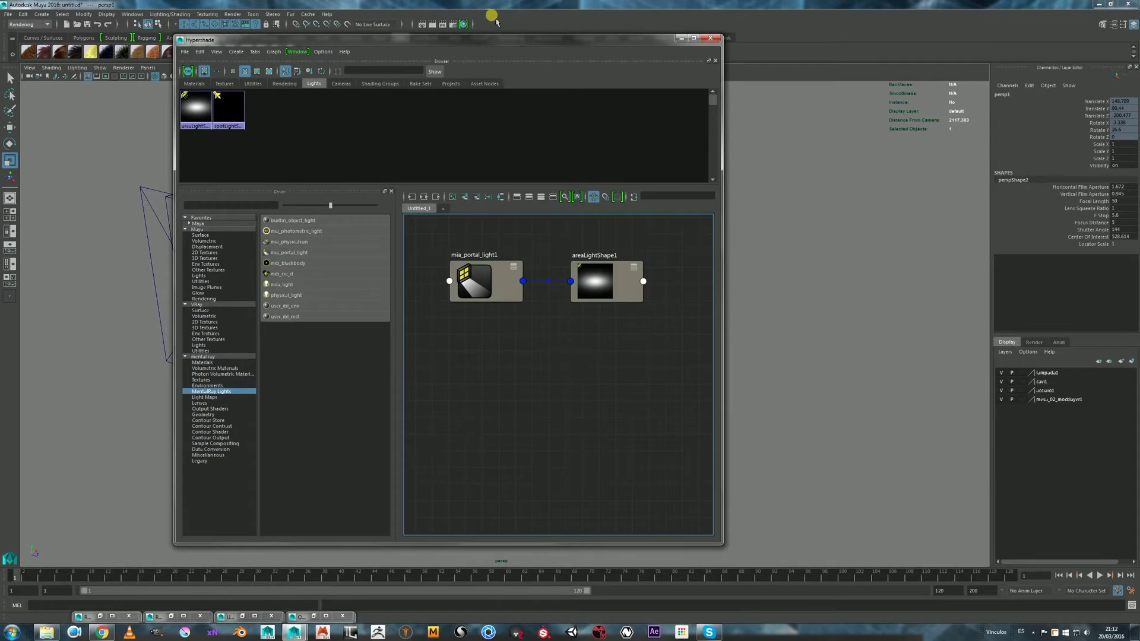
click(462, 45)
mouse_move(460, 44)
mouse_down()
mouse_move(594, 43)
mouse_move(446, 33)
mouse_up()
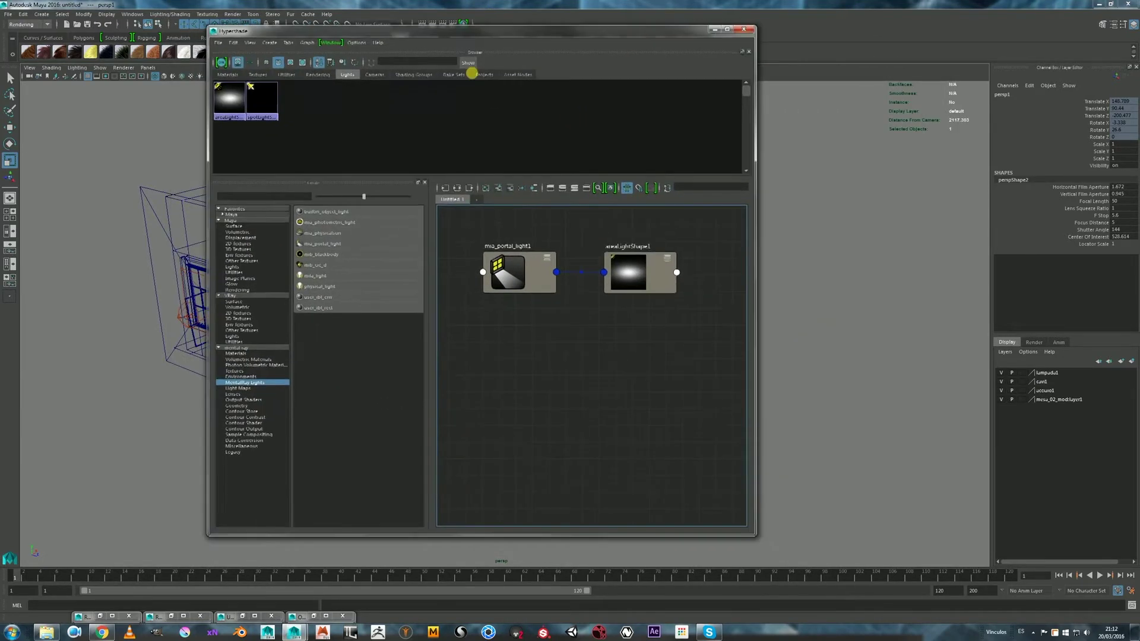
drag(435, 236, 386, 232)
click(441, 188)
drag(457, 177, 461, 170)
click(440, 179)
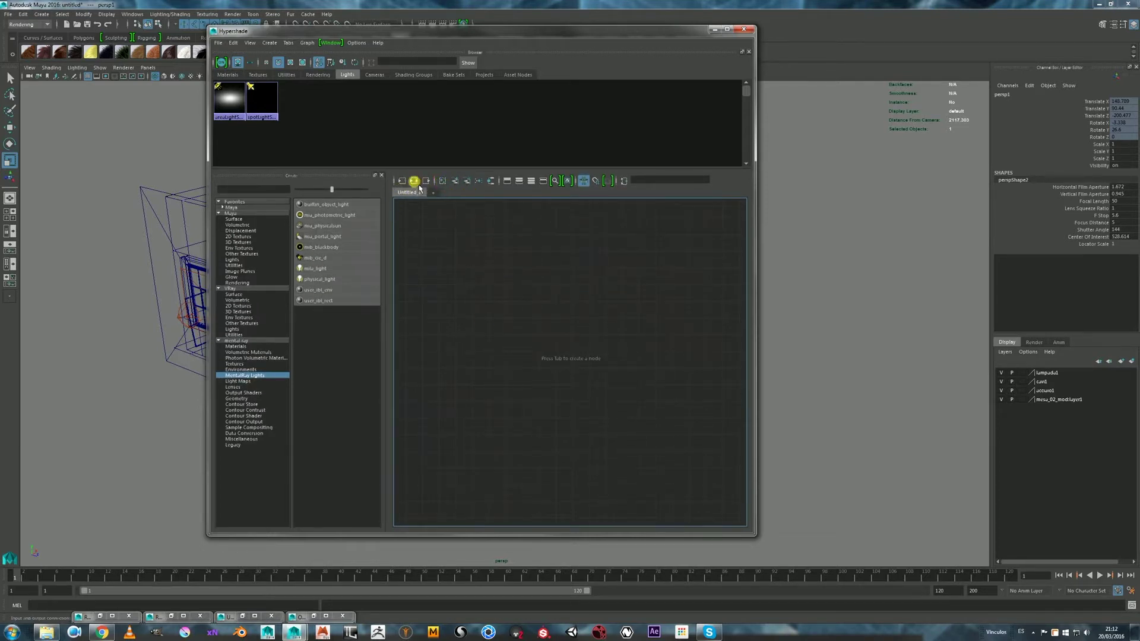
- Graph the perspShape2 camera in the Hypershade work area, collapse its attribute list, and move the node aside
click(375, 74)
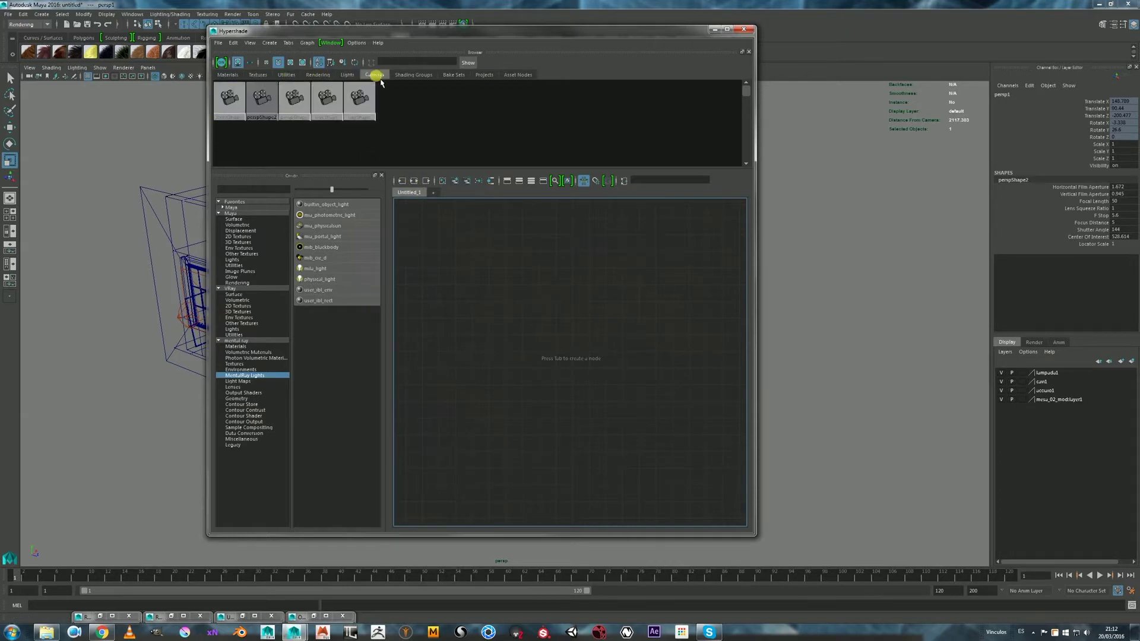
click(268, 105)
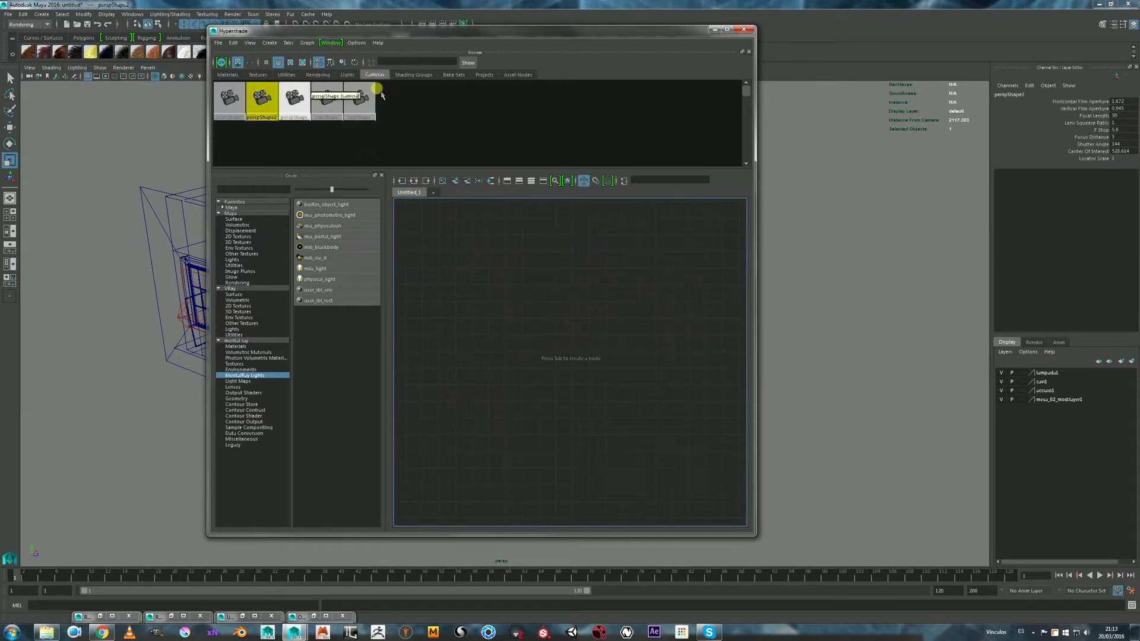
click(415, 181)
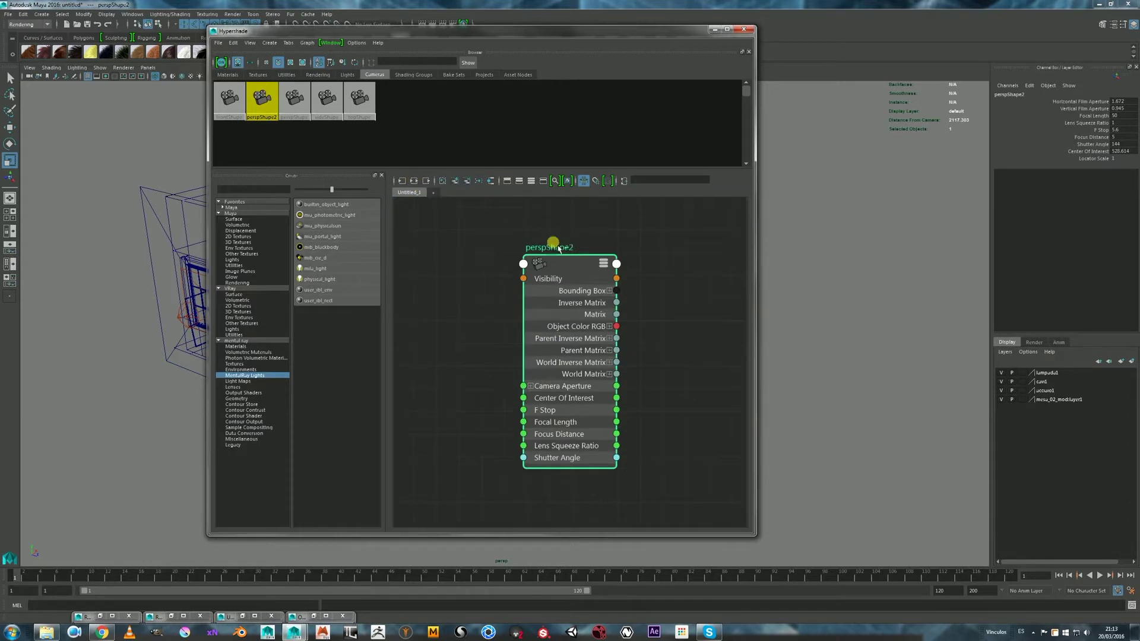
key(1)
key(4)
drag(582, 269, 671, 295)
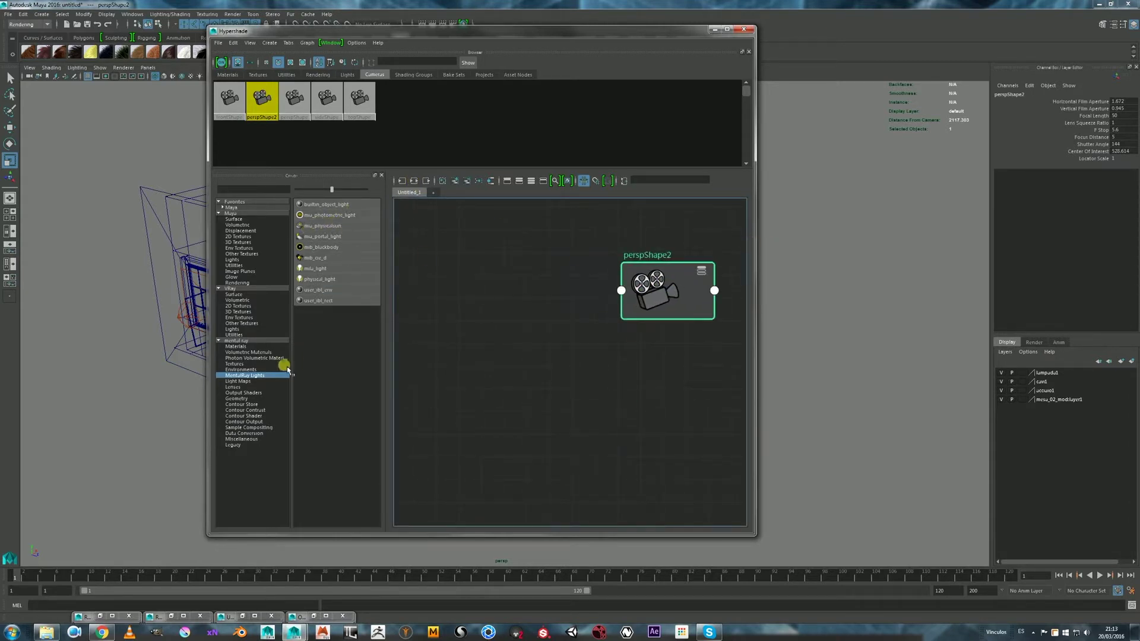
- Create a mental ray mia_exposure_photographic lens node and arrange it beside the perspShape2 camera node
click(240, 388)
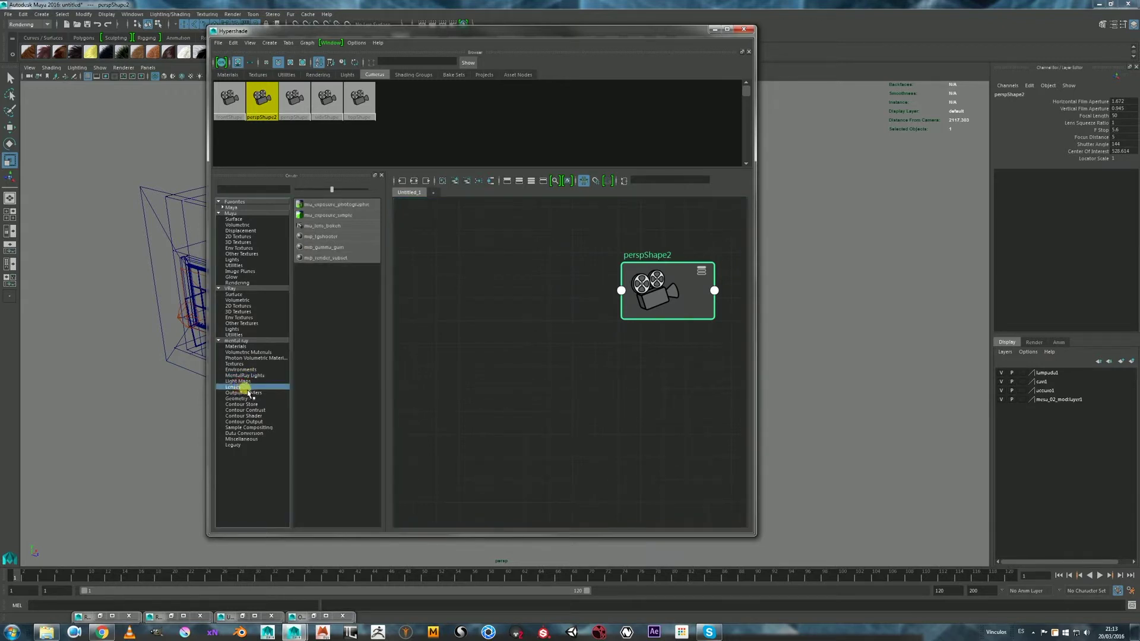
click(305, 207)
drag(697, 300, 484, 300)
key(1)
key(4)
click(663, 288)
click(643, 283)
drag(643, 283, 622, 276)
click(651, 293)
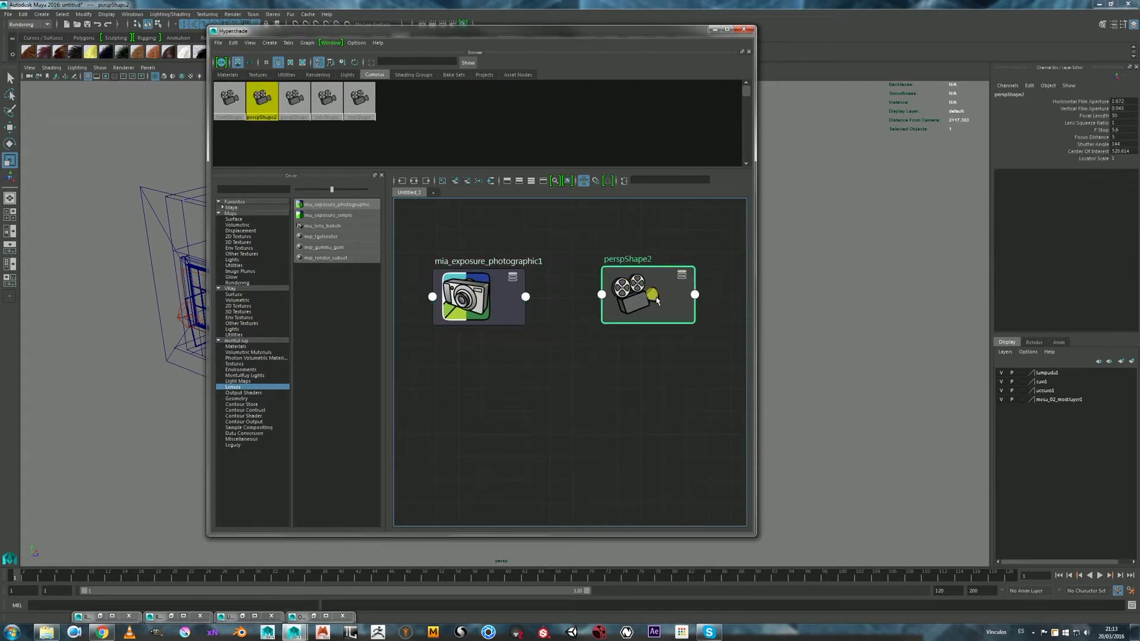
- Open perspShape2's attributes and assign mia_exposure_photographic1 as its mental ray Lens Shader
double_click(653, 295)
drag(668, 32, 627, 31)
click(803, 47)
drag(803, 47, 810, 29)
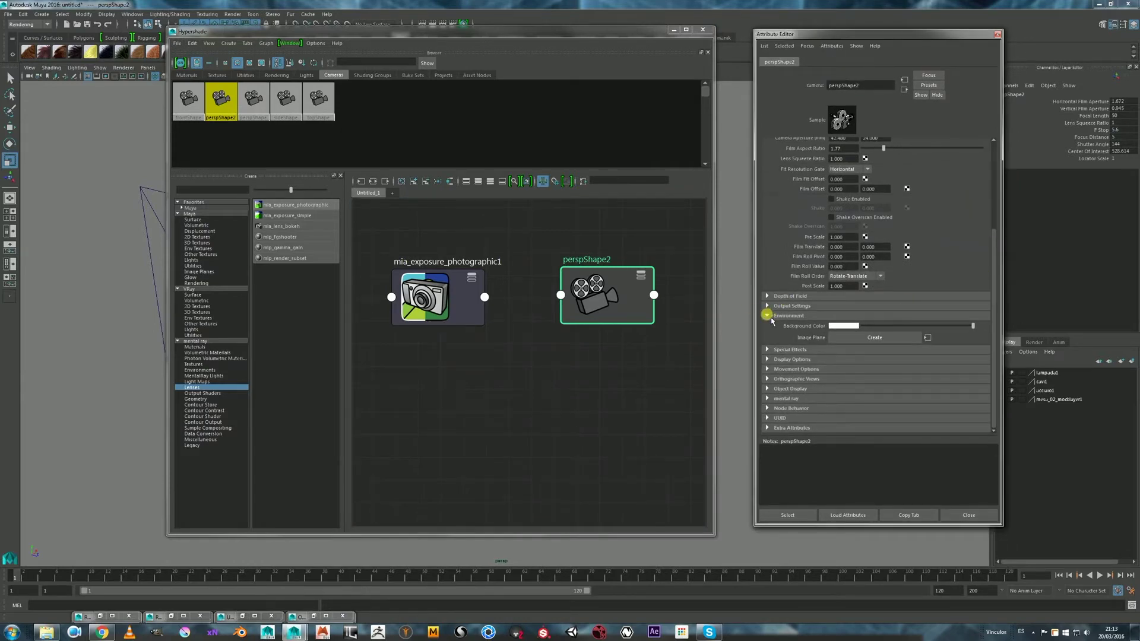
click(767, 315)
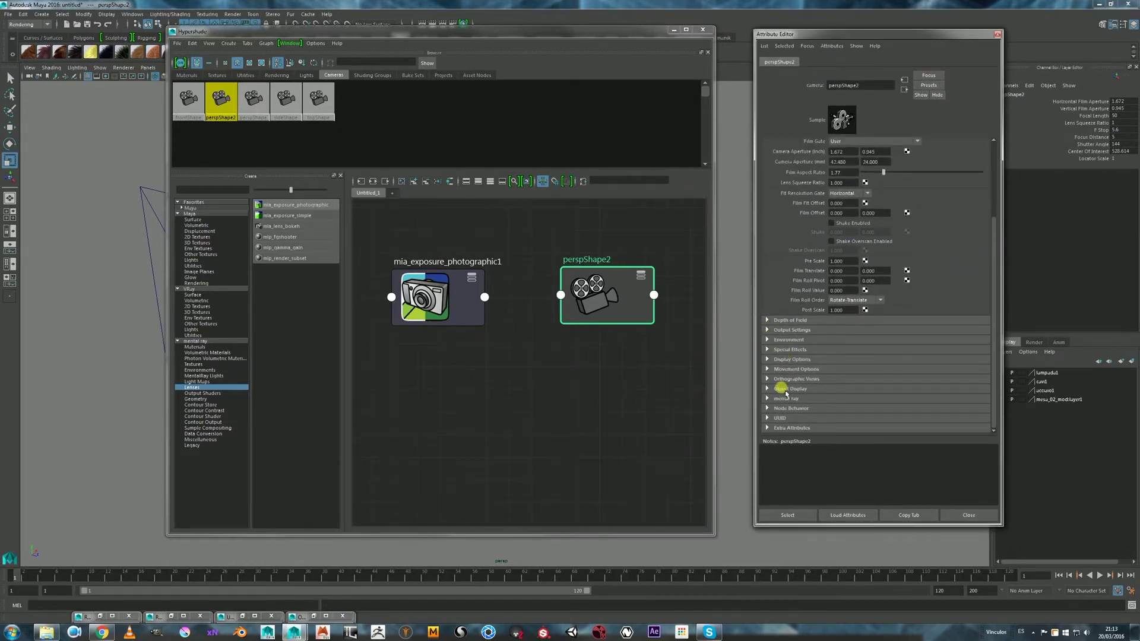
click(766, 398)
scroll(996, 324, down, 3)
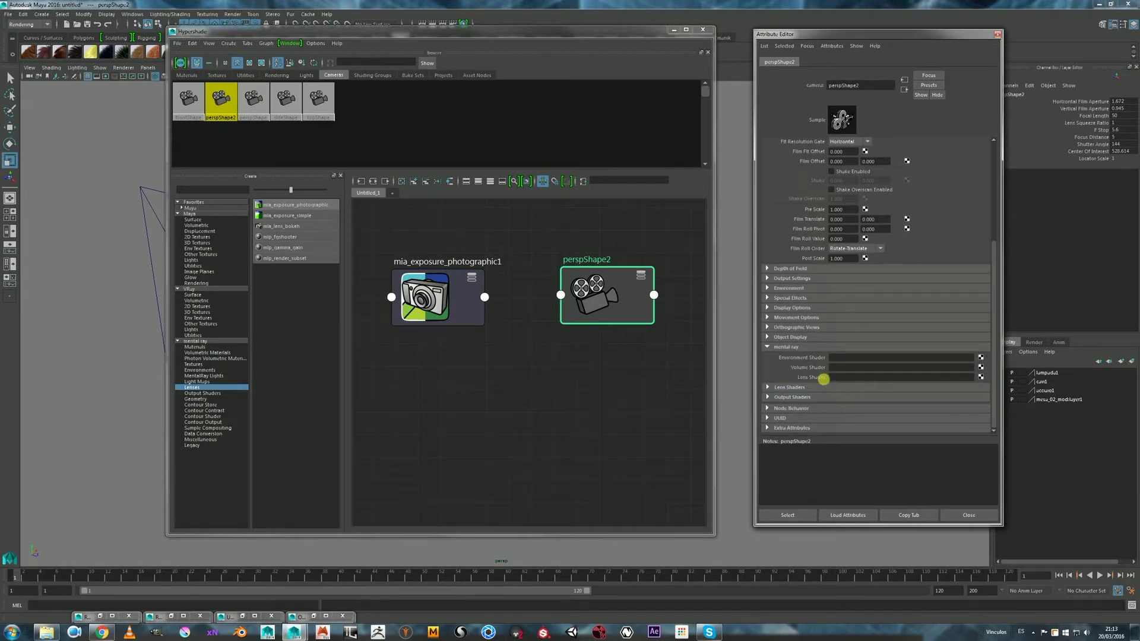
middle_drag(425, 290, 800, 378)
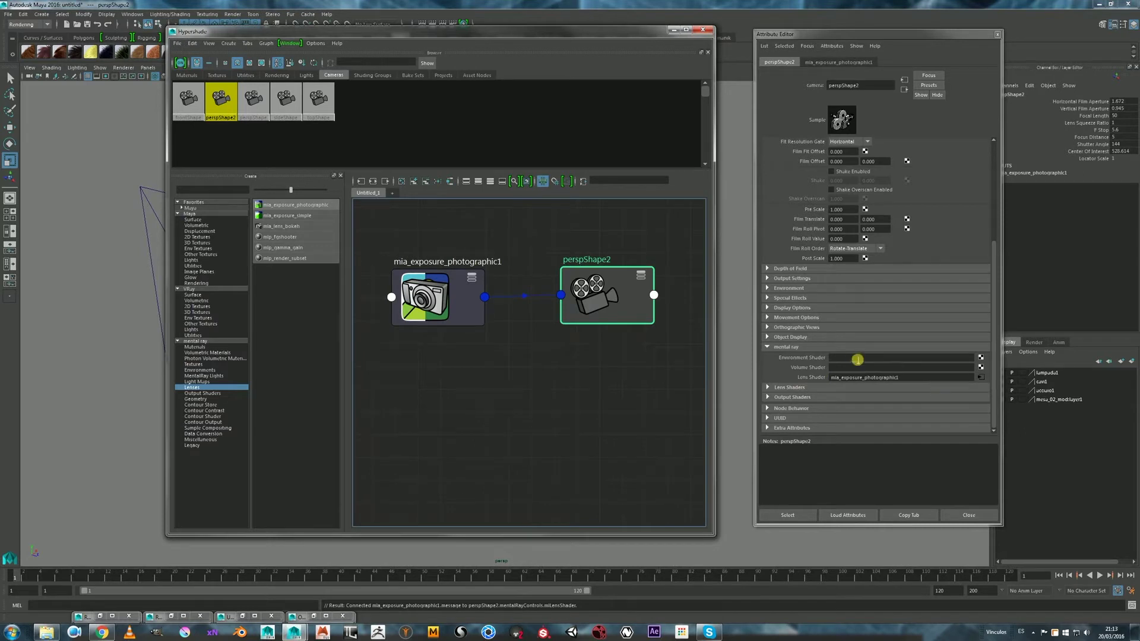
- Tidy the connected nodes in the Hypershade and show the mia_exposure_photographic1 attributes
drag(423, 296, 421, 282)
drag(581, 293, 585, 302)
drag(482, 271, 480, 275)
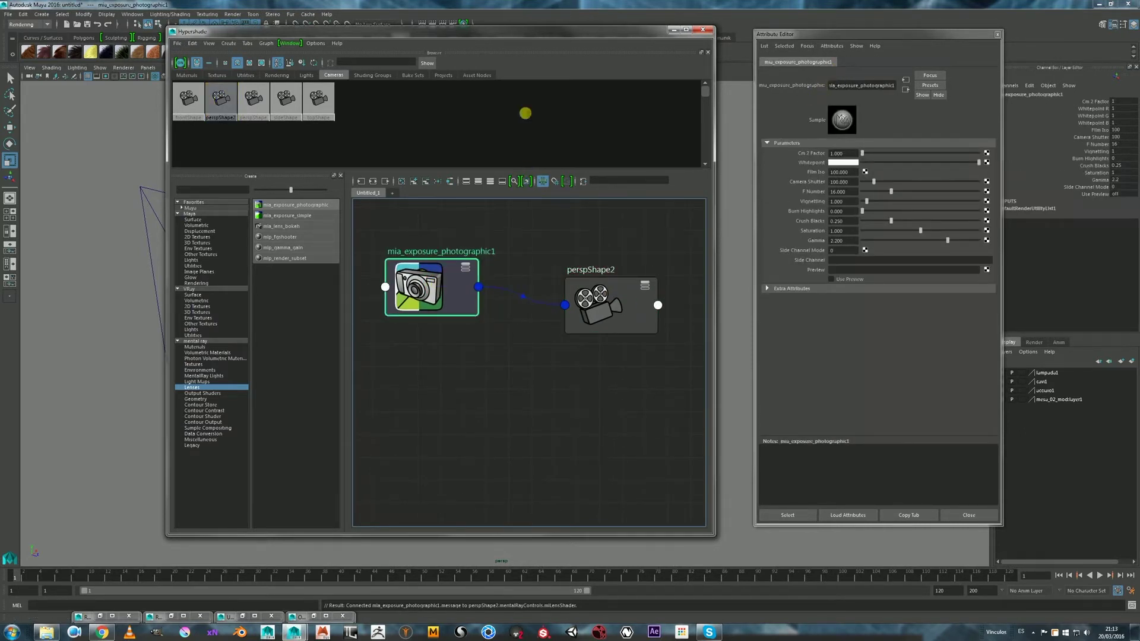
drag(468, 29, 482, 76)
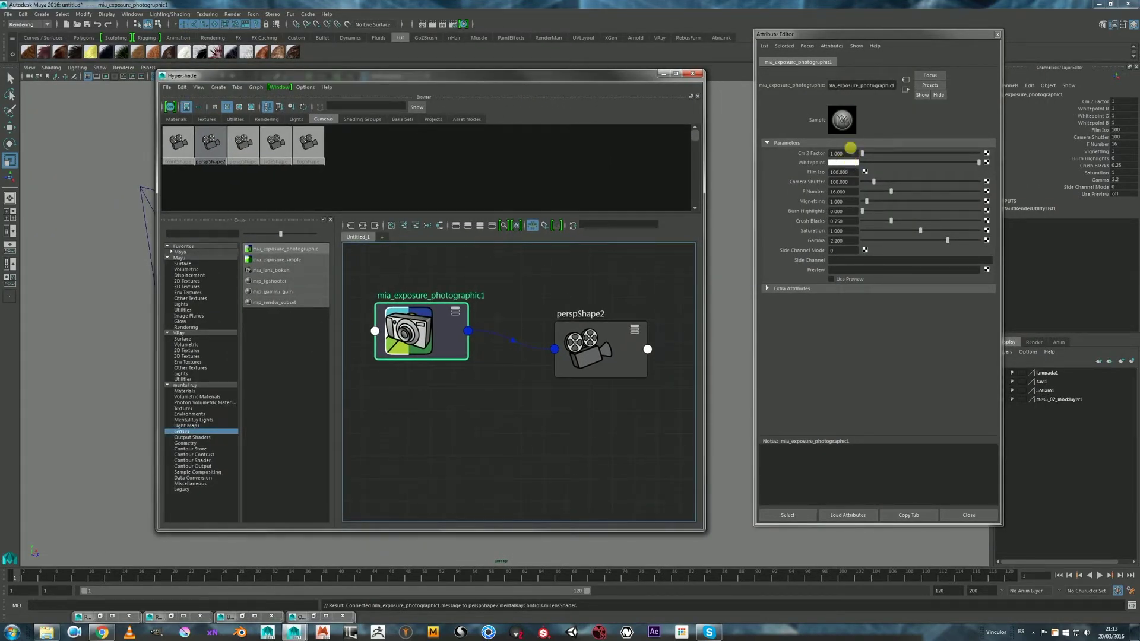
- Set the photographic exposure node's Cm 2 Factor to 10000 and minimize the Hypershade
click(853, 153)
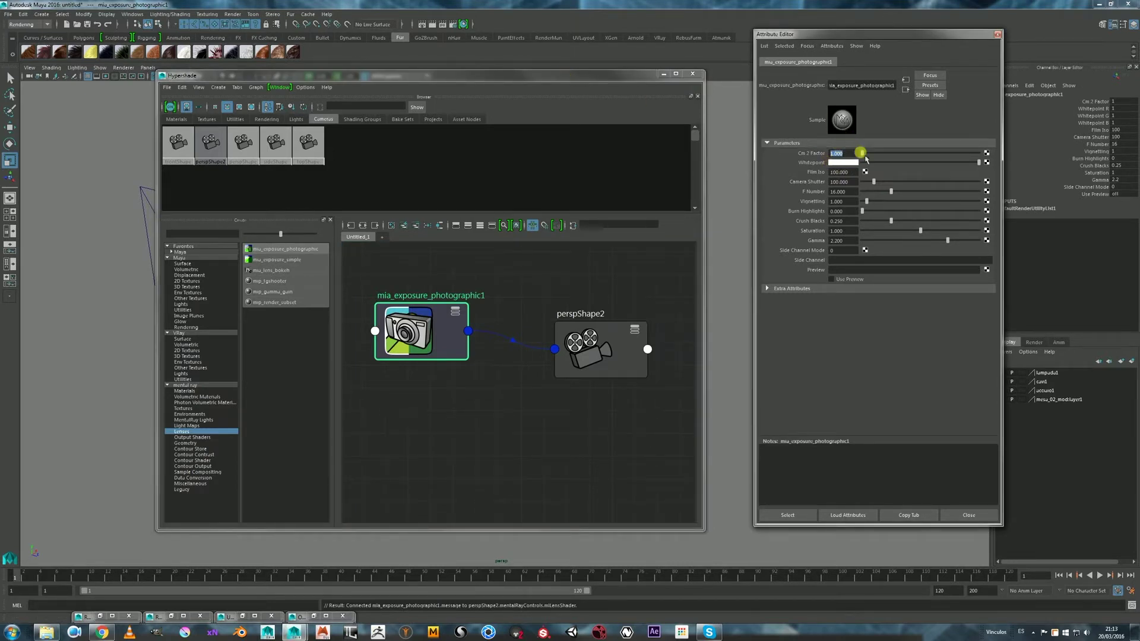
drag(586, 75, 566, 95)
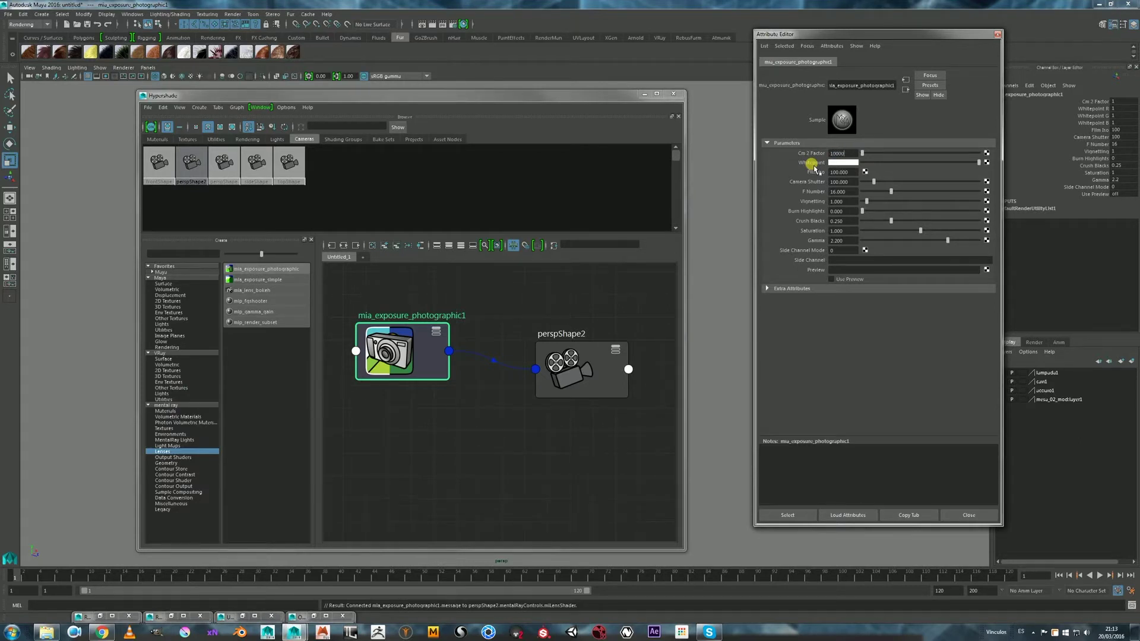
drag(631, 94, 635, 87)
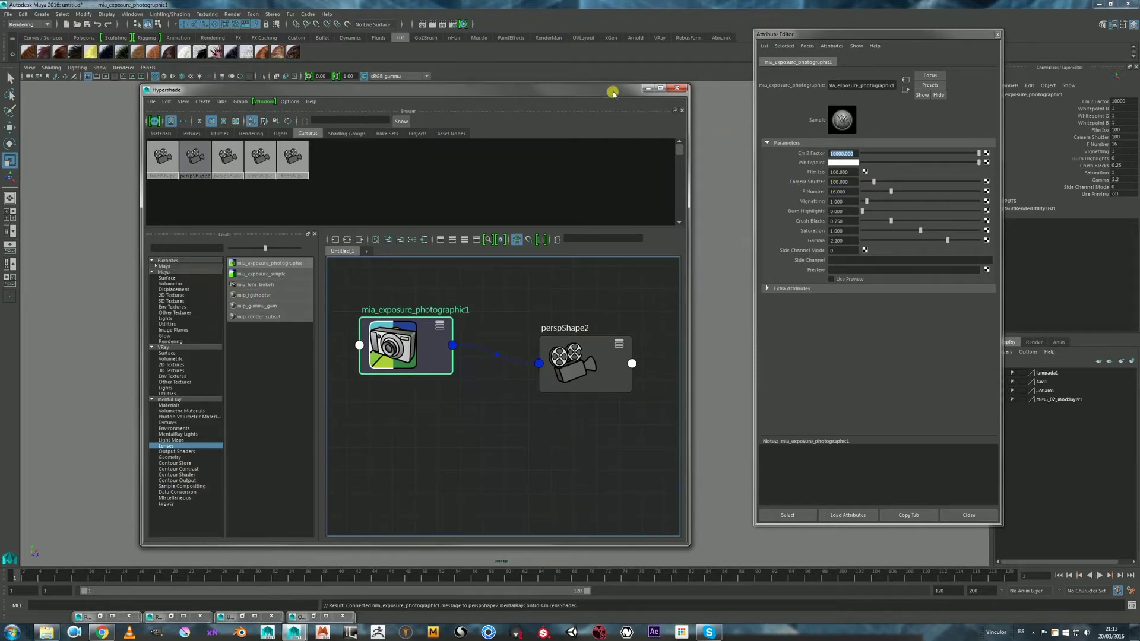
click(648, 88)
- Try lowering the exposure node's Camera Shutter to 0 and undo the change
click(835, 172)
drag(873, 181, 831, 186)
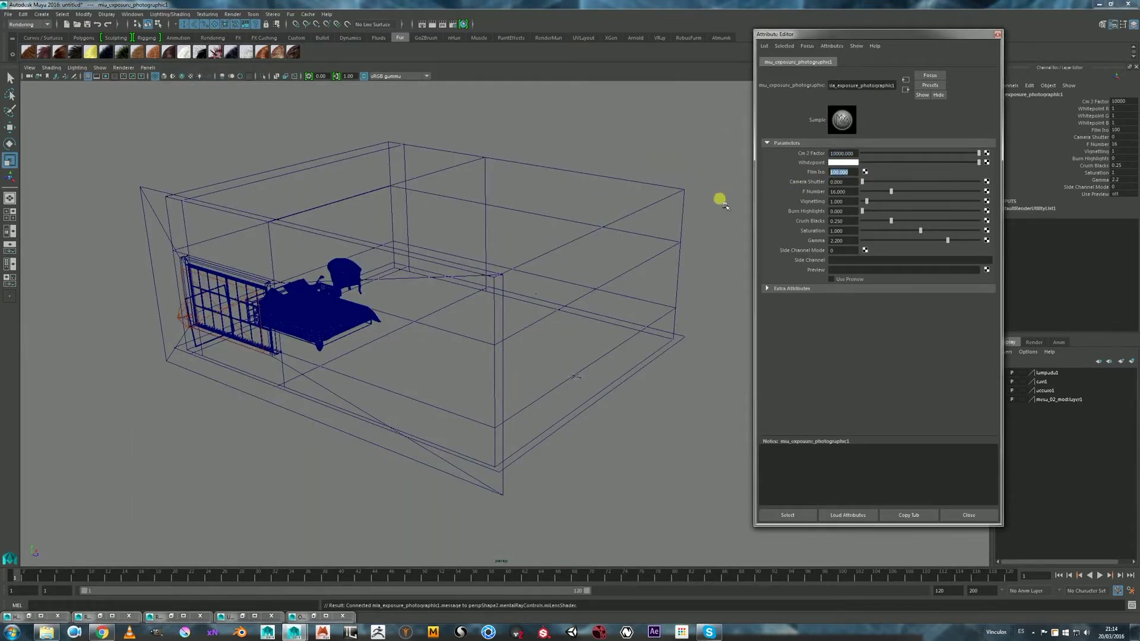
key(ctrl+z)
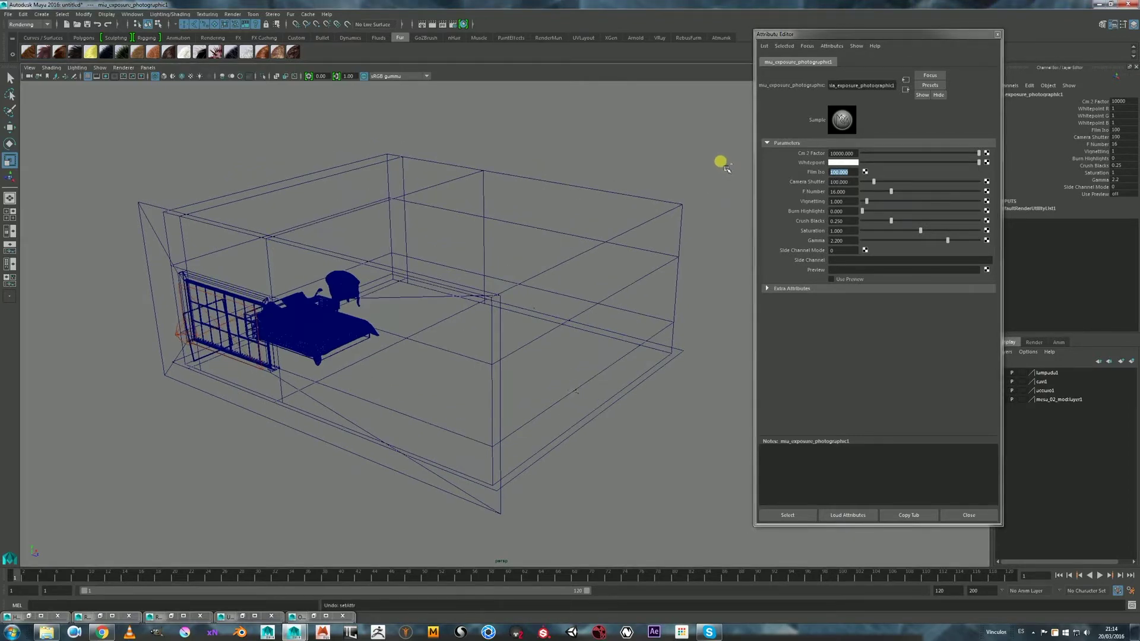
- Review the exposure node's Camera Shutter, F Number and Film Iso values
click(838, 181)
alt+drag(588, 208, 442, 43)
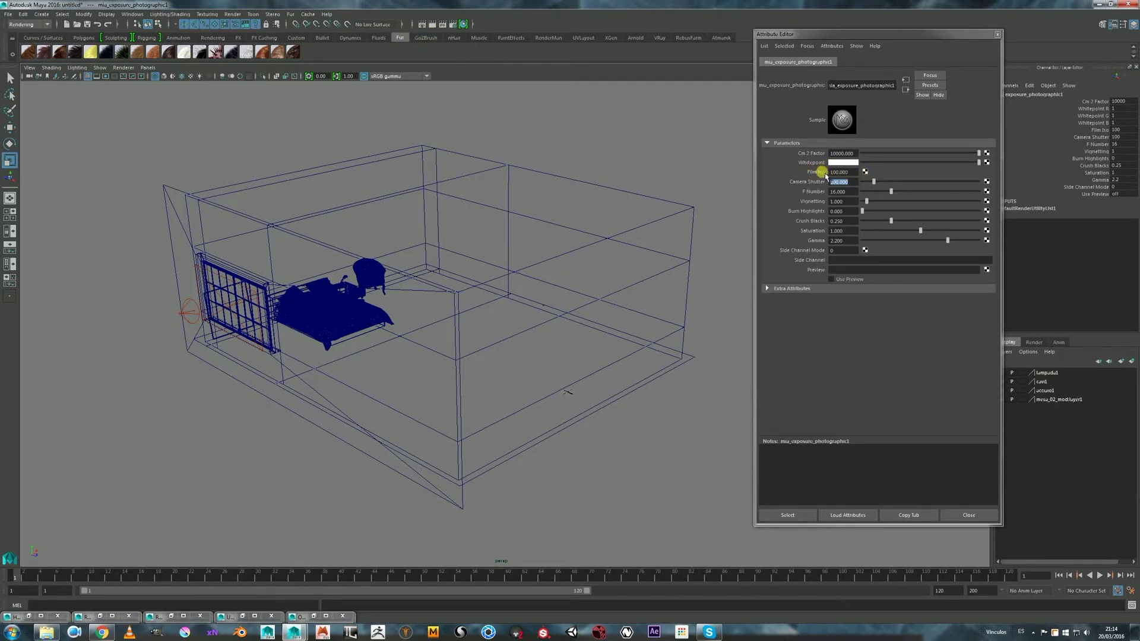
key(Tab)
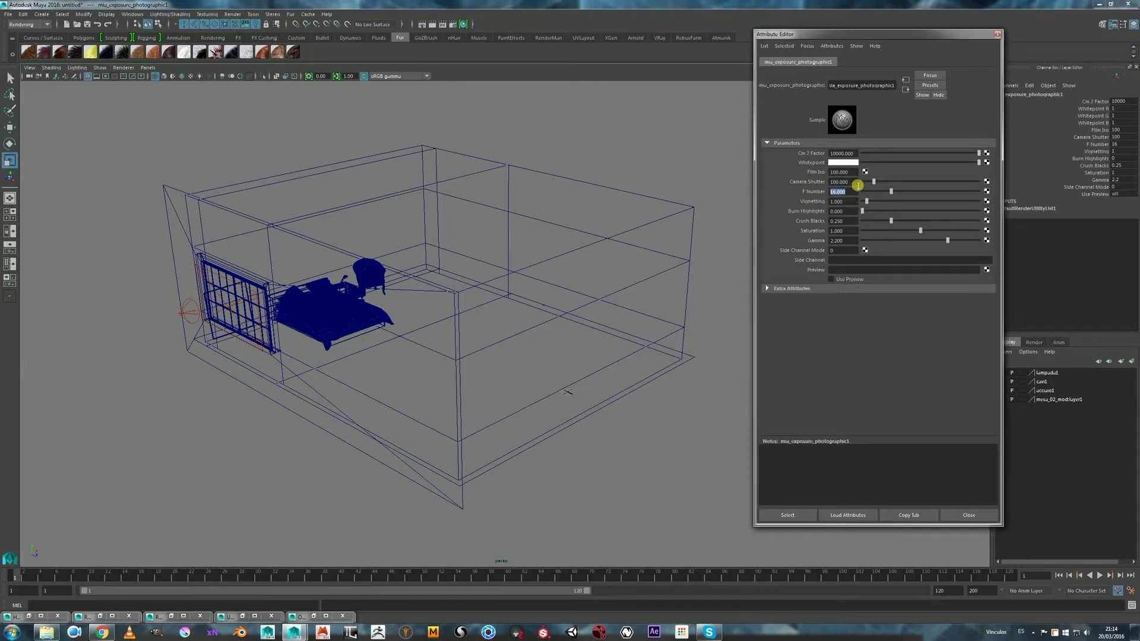
double_click(853, 173)
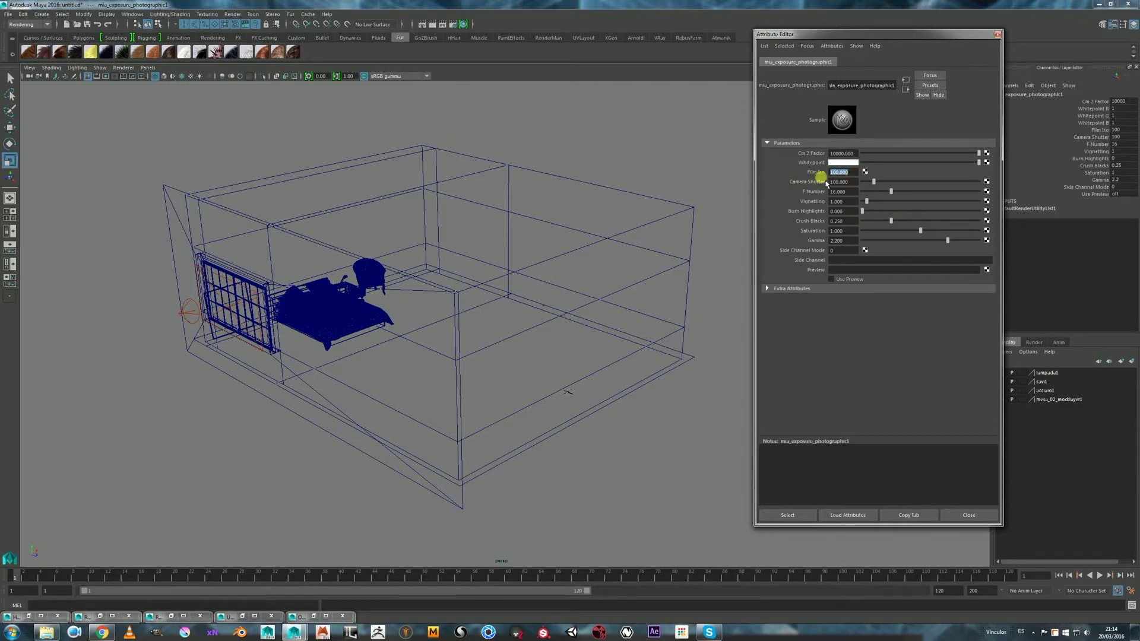
- Go over the Film Iso and Camera Shutter settings of the photographic exposure node
alt+middle_drag(722, 186, 801, 173)
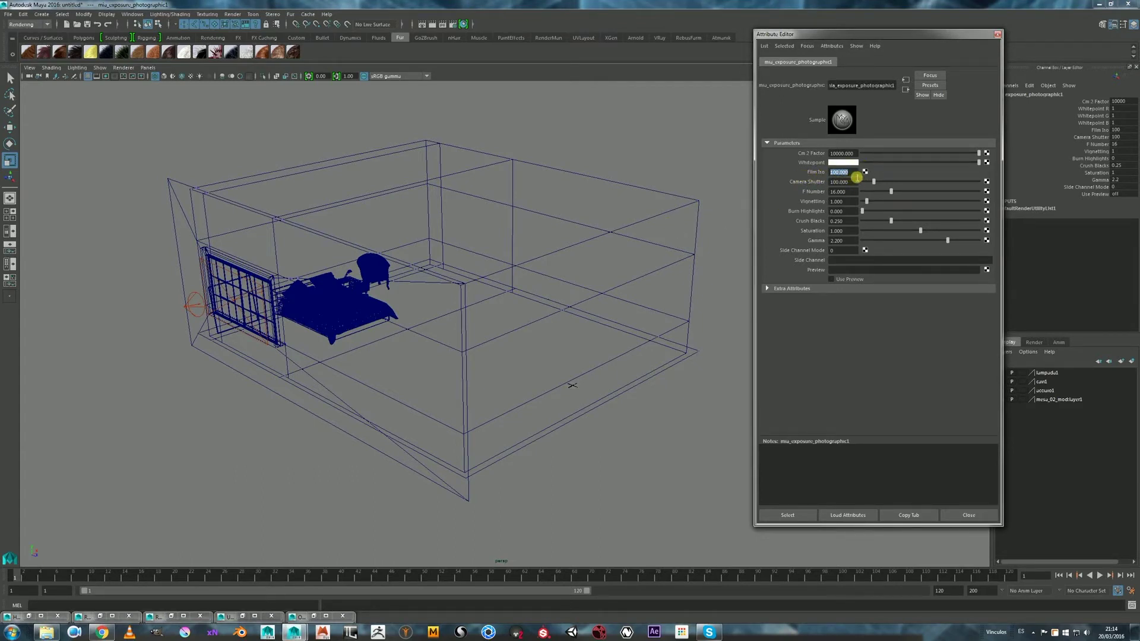
mouse_move(850, 172)
mouse_down()
mouse_move(815, 173)
mouse_move(831, 172)
mouse_up()
click(609, 215)
alt+right_drag(609, 214, 707, 181)
click(835, 172)
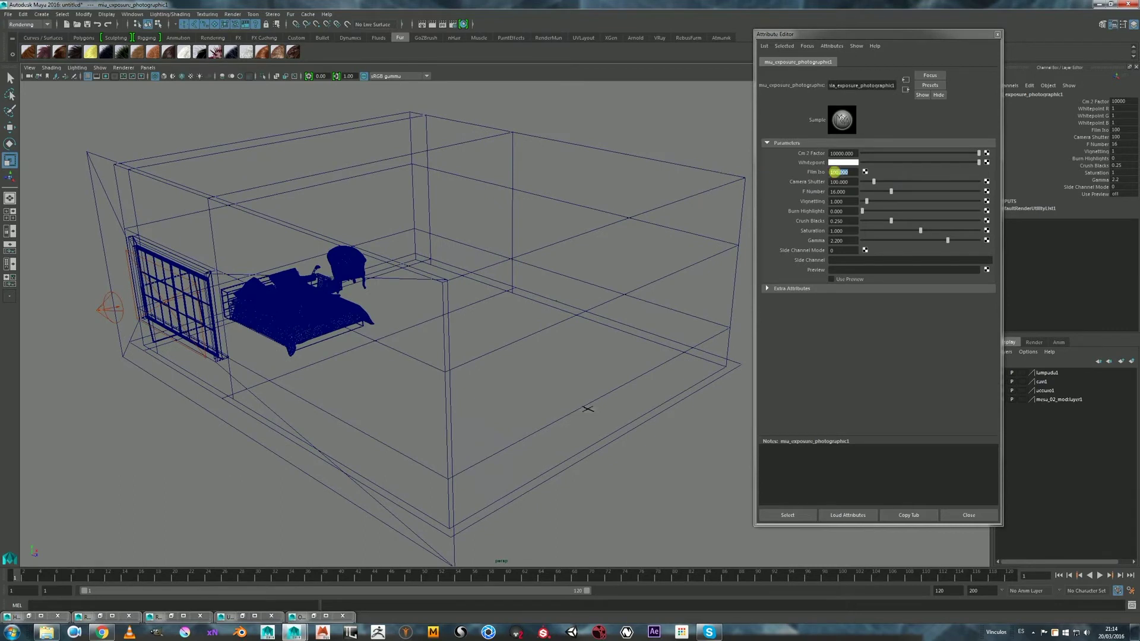
key(Tab)
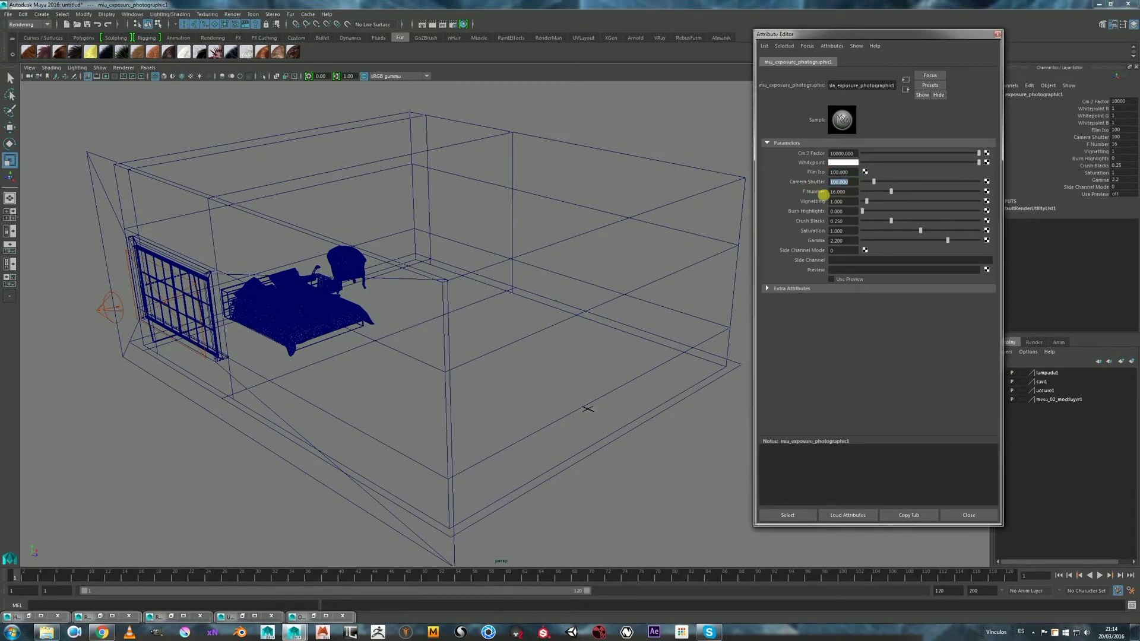
key(Tab)
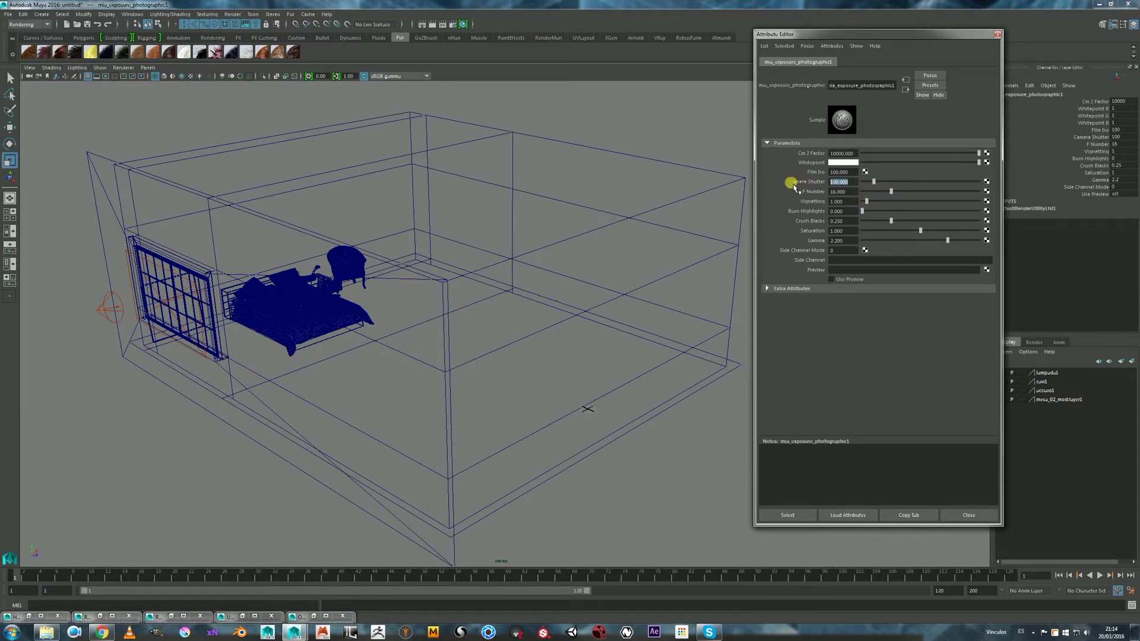
- Set the exposure node's F Number to 4.2, Film Iso to 200 and Vignetting to 1.5, and check the previous render
click(858, 183)
click(846, 191)
click(846, 172)
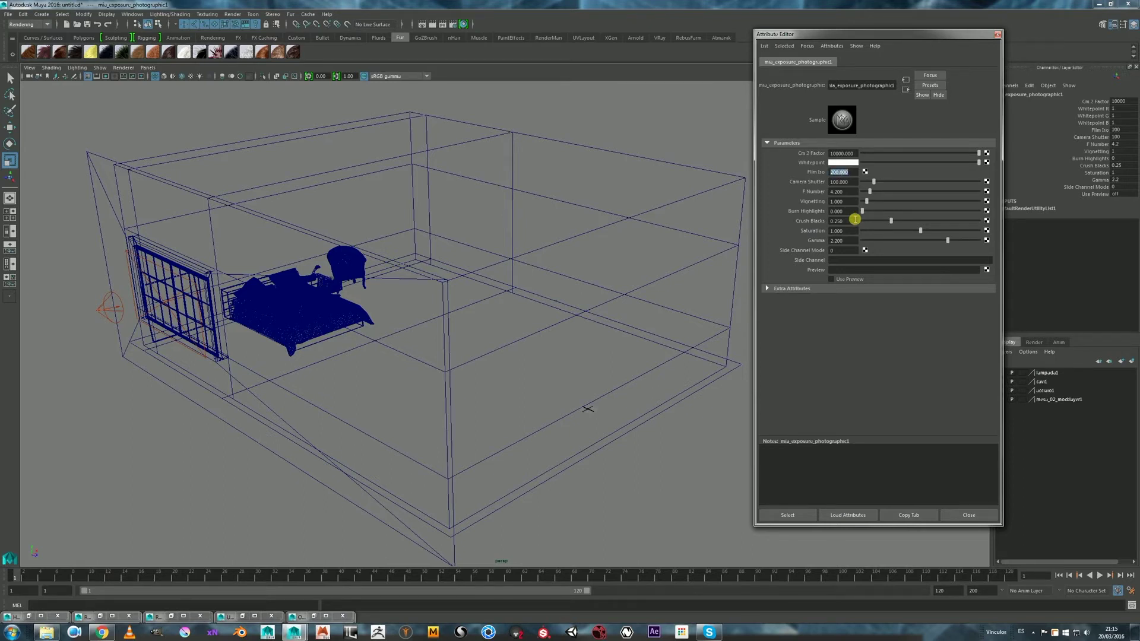
click(846, 202)
click(422, 24)
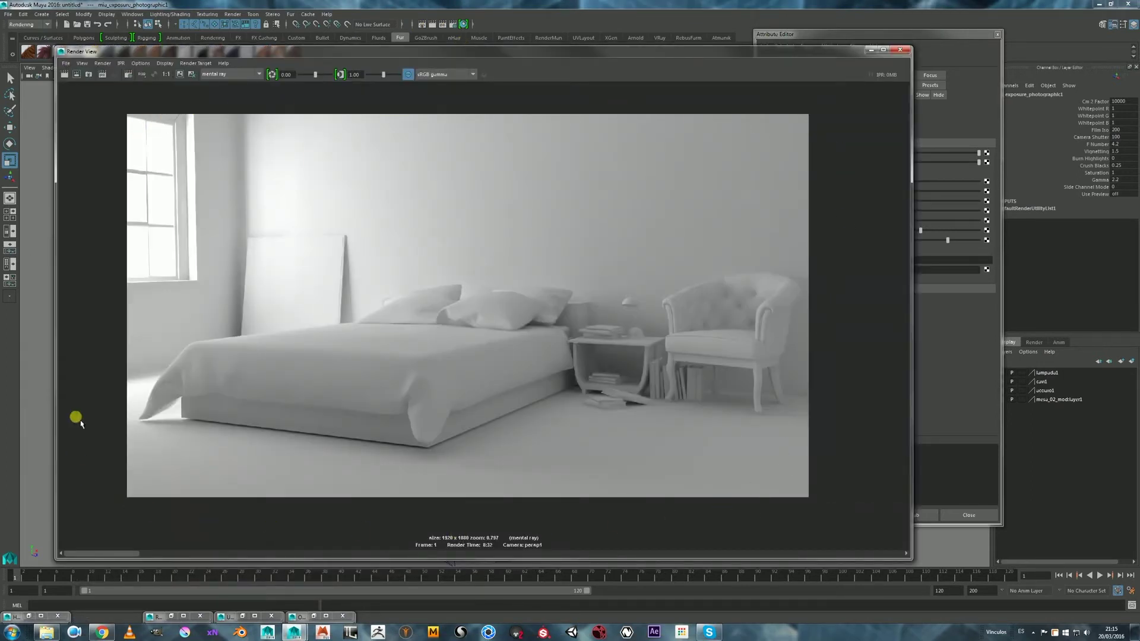
click(870, 50)
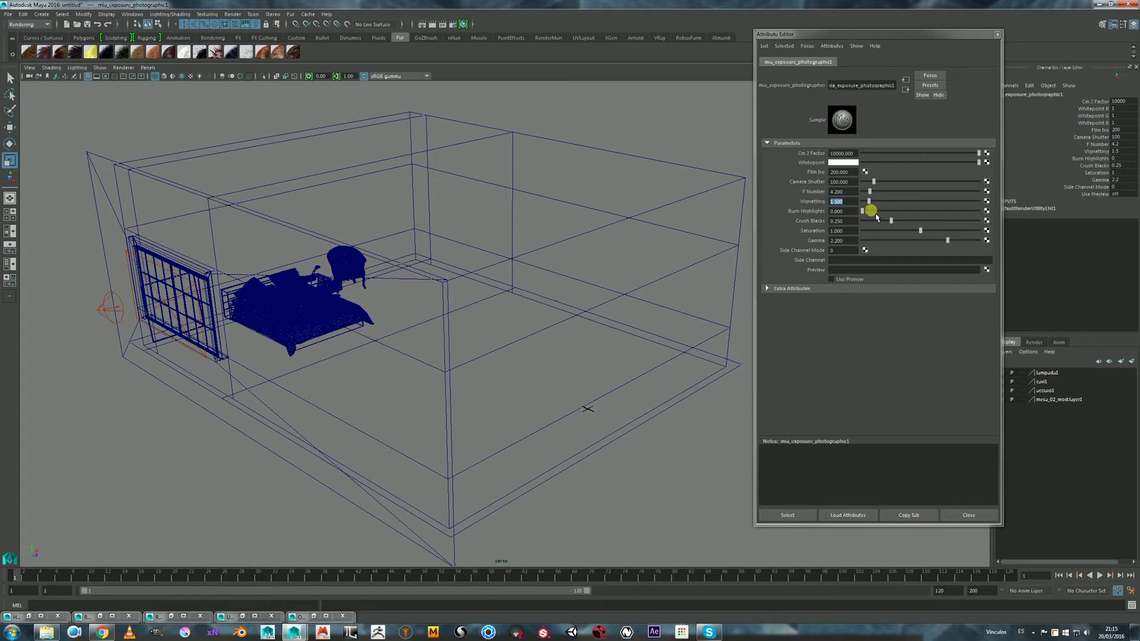
- Set the exposure node's Gamma to 1 and look at the previous render for comparison
click(854, 242)
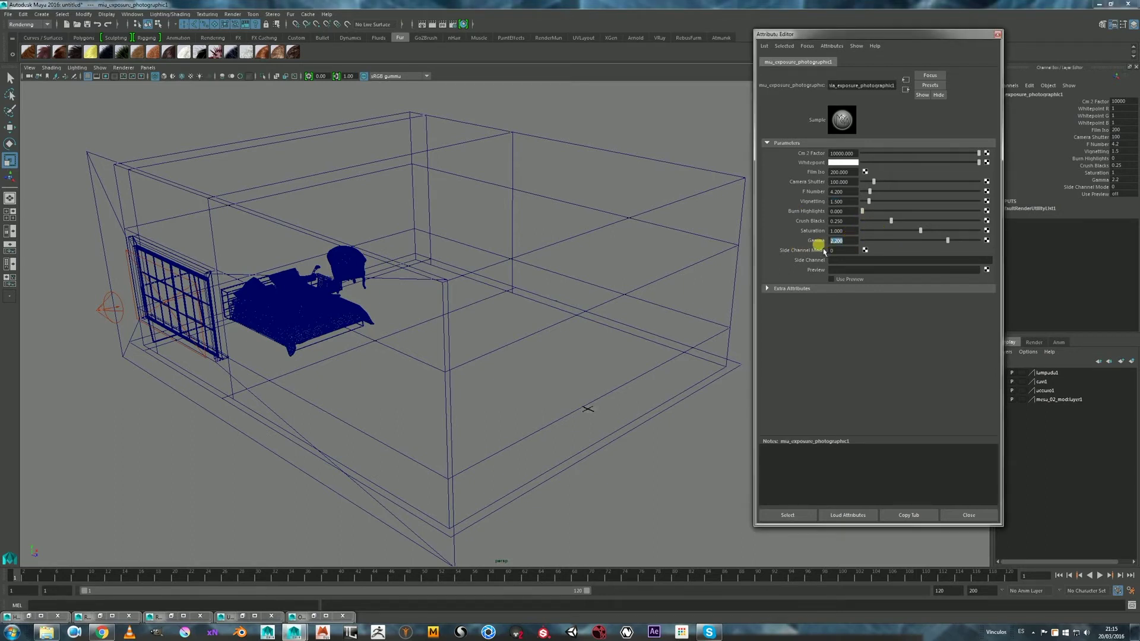
click(422, 24)
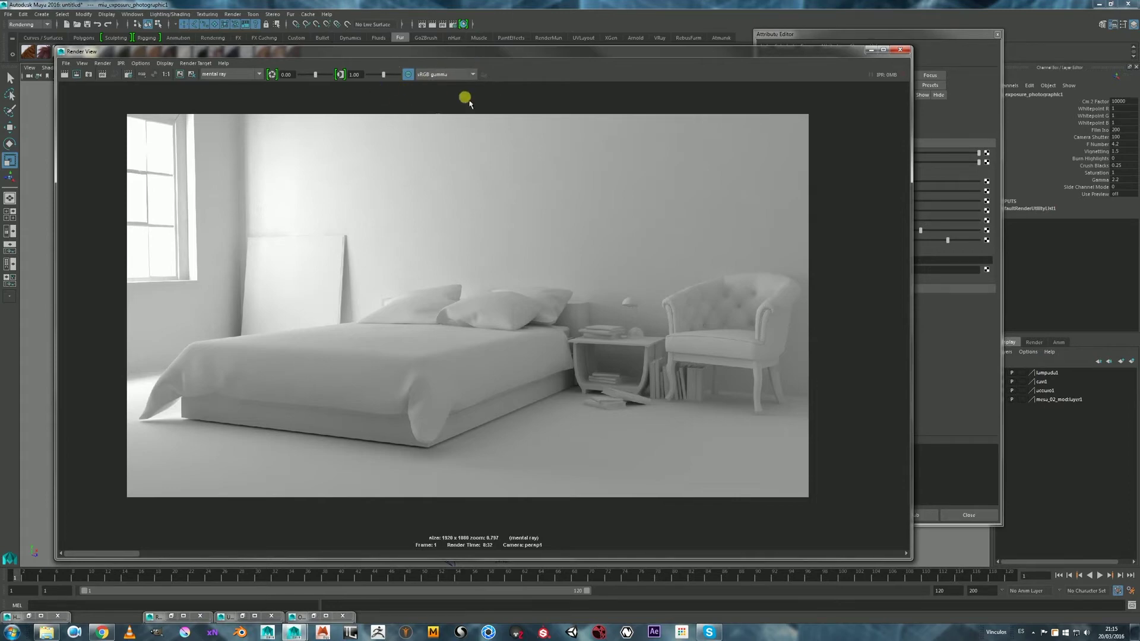
drag(562, 55, 529, 62)
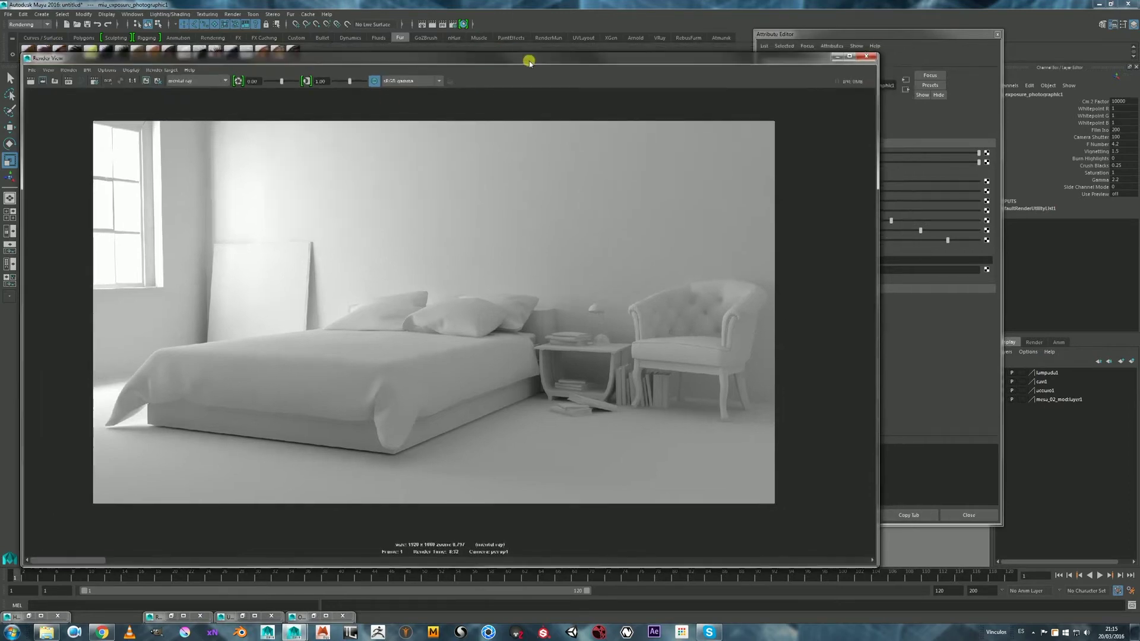
click(837, 57)
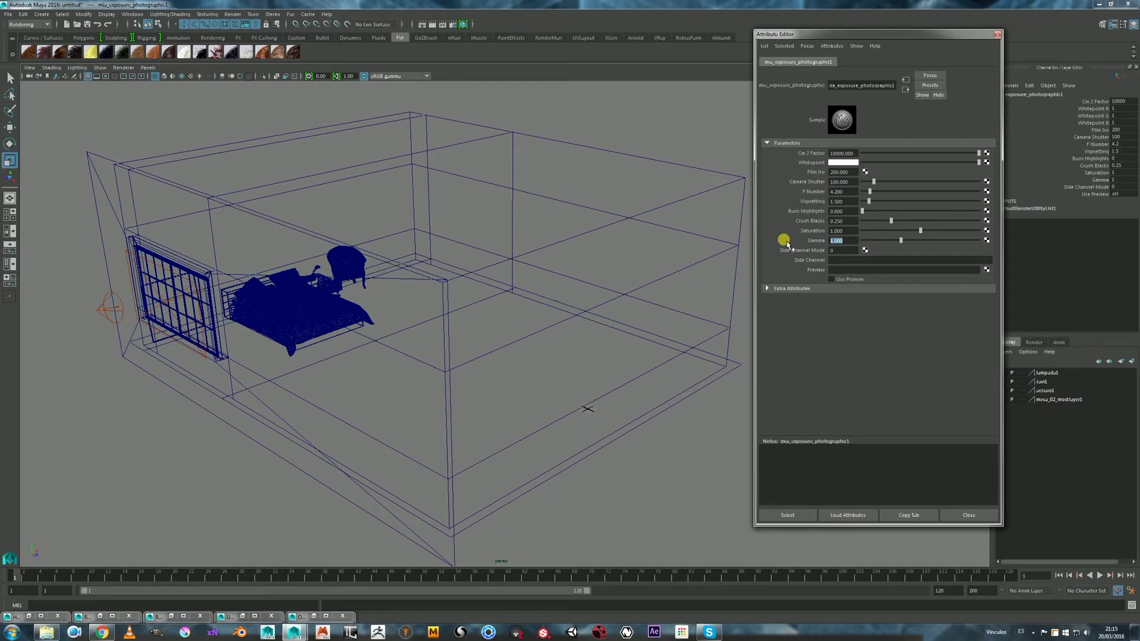
- Reopen the Render View and set its test resolution to 50% Settings (960x540)
alt+drag(626, 178, 562, 198)
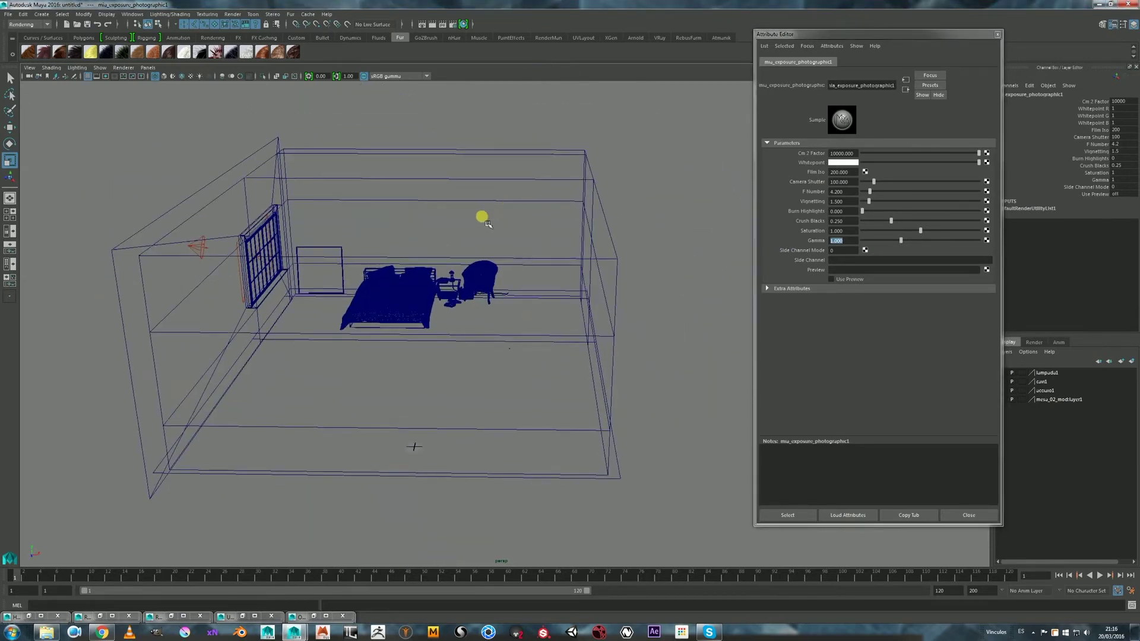
alt+drag(486, 214, 552, 206)
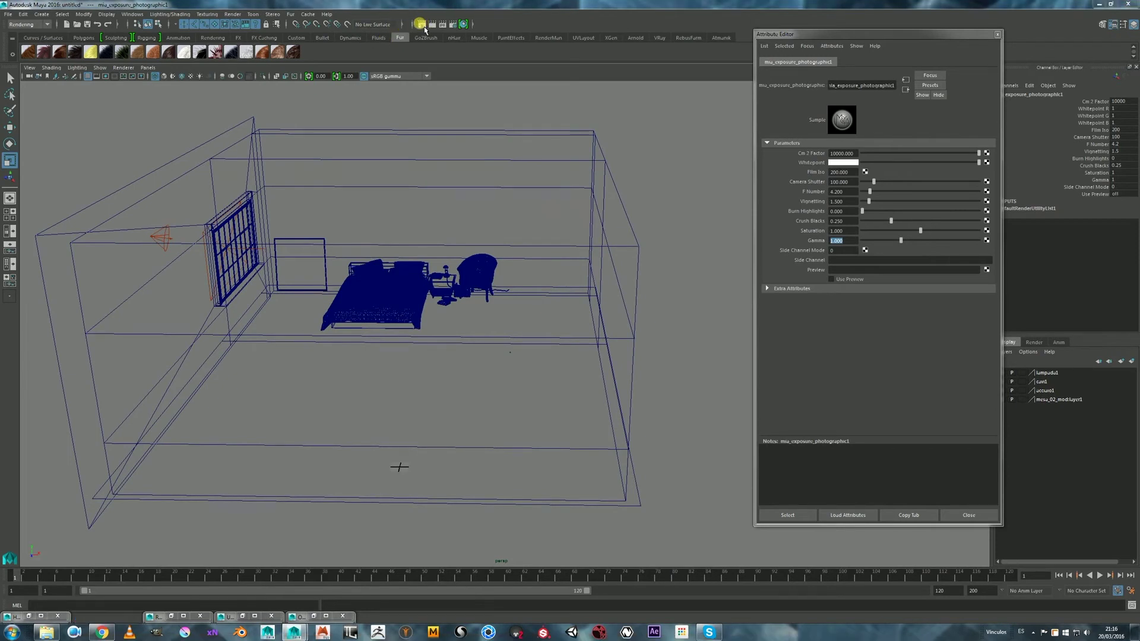
click(421, 24)
drag(413, 62, 406, 55)
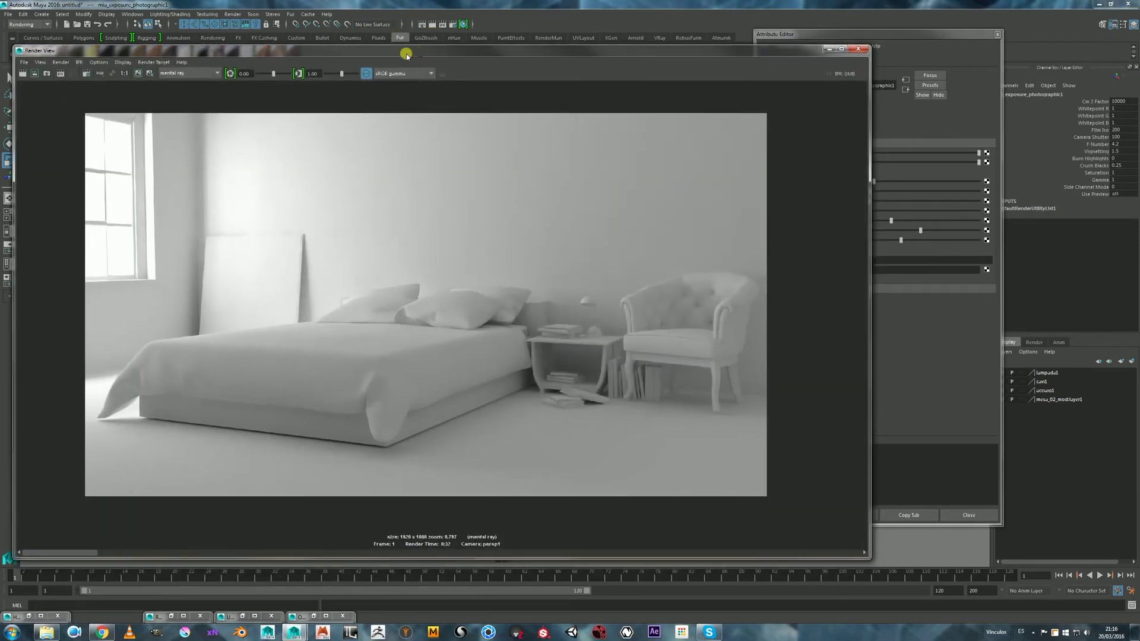
click(99, 61)
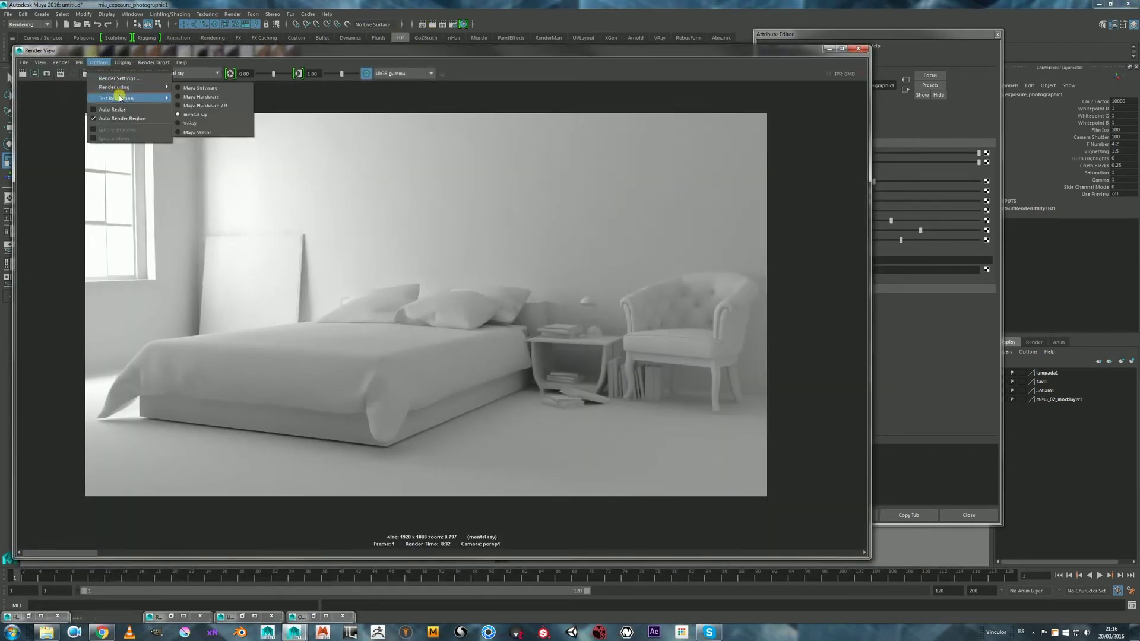
mouse_move(119, 98)
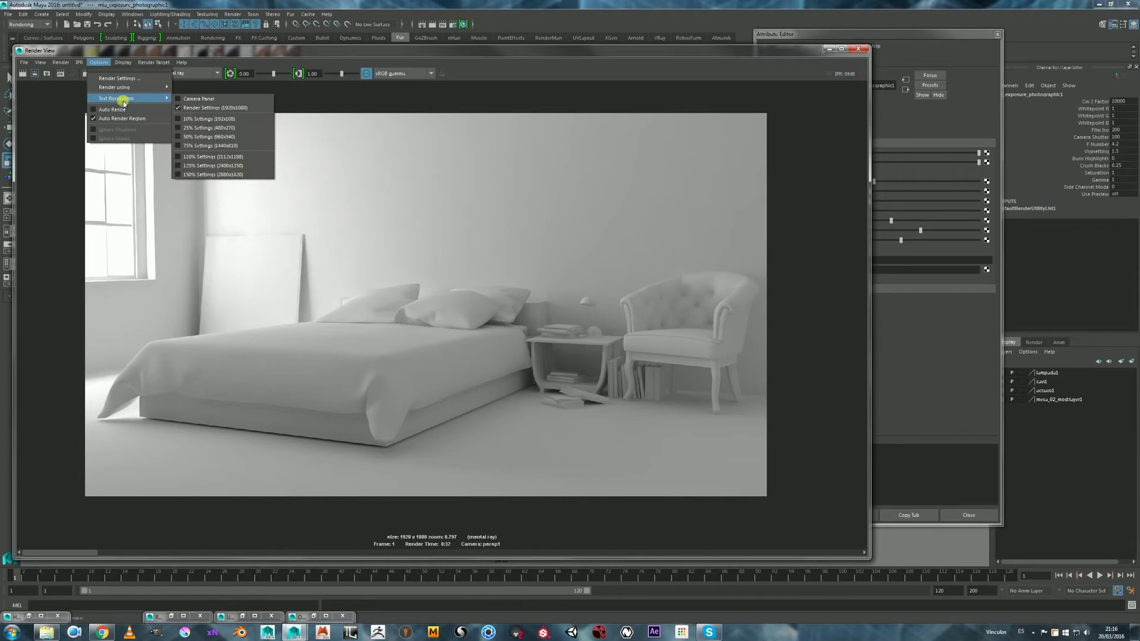
click(219, 145)
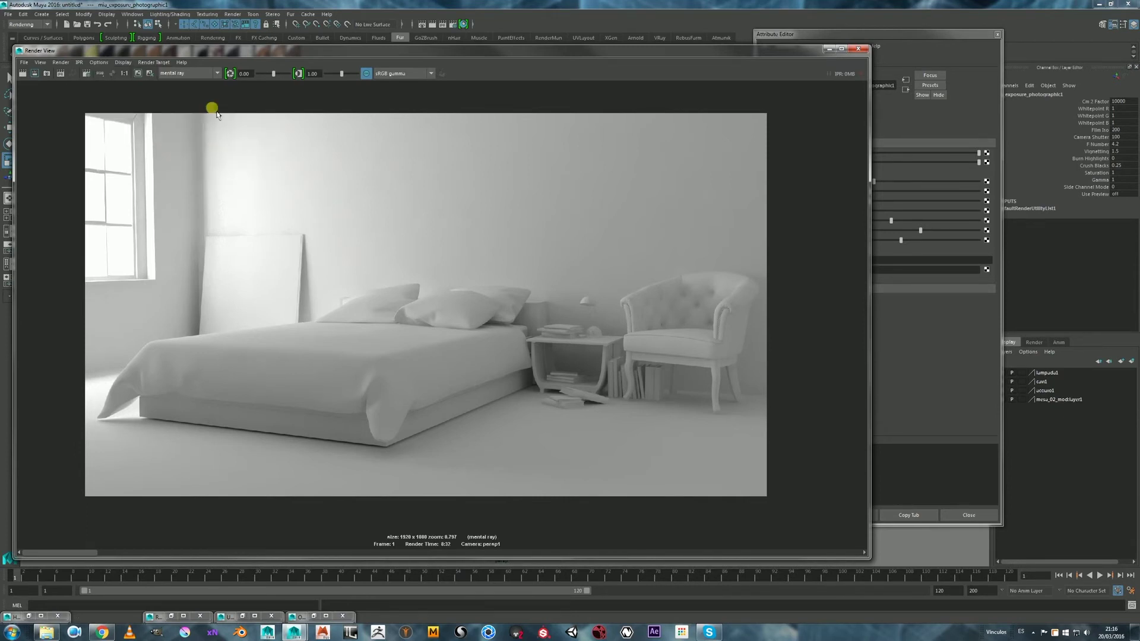
- Render the bedroom with mental ray using the new exposure settings
click(124, 73)
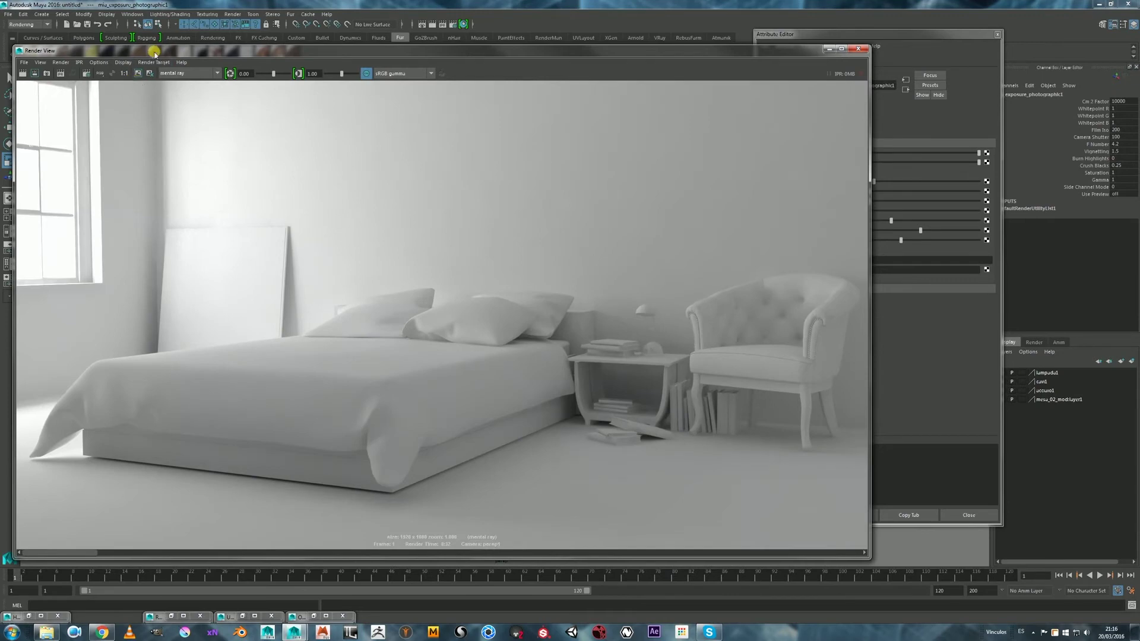
drag(153, 53, 172, 54)
scroll(407, 183, down, 2)
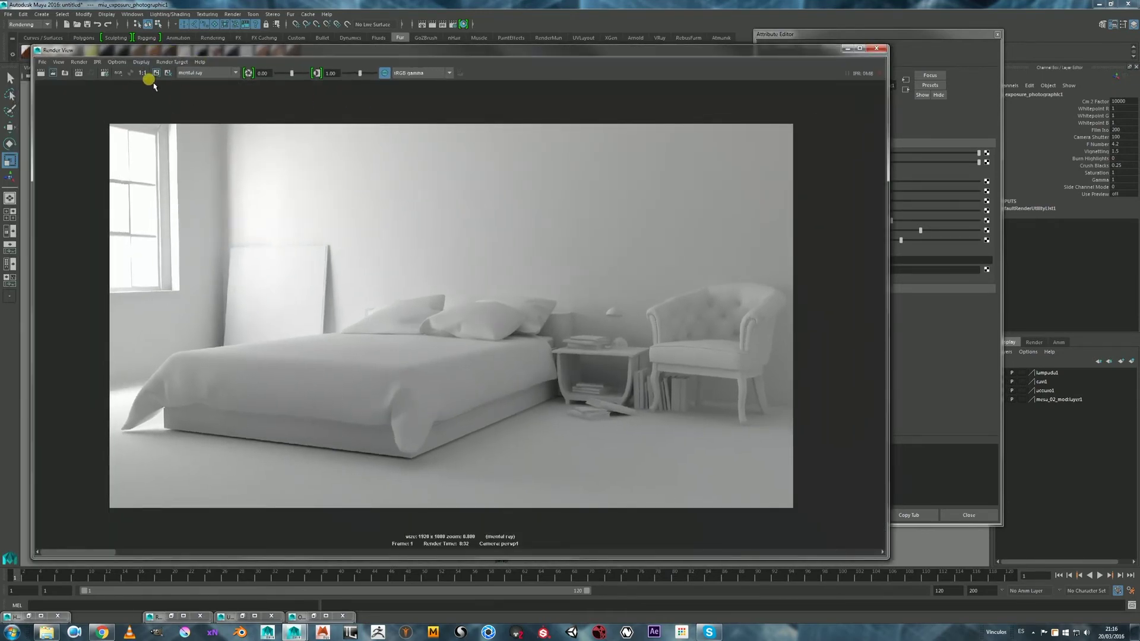
click(41, 73)
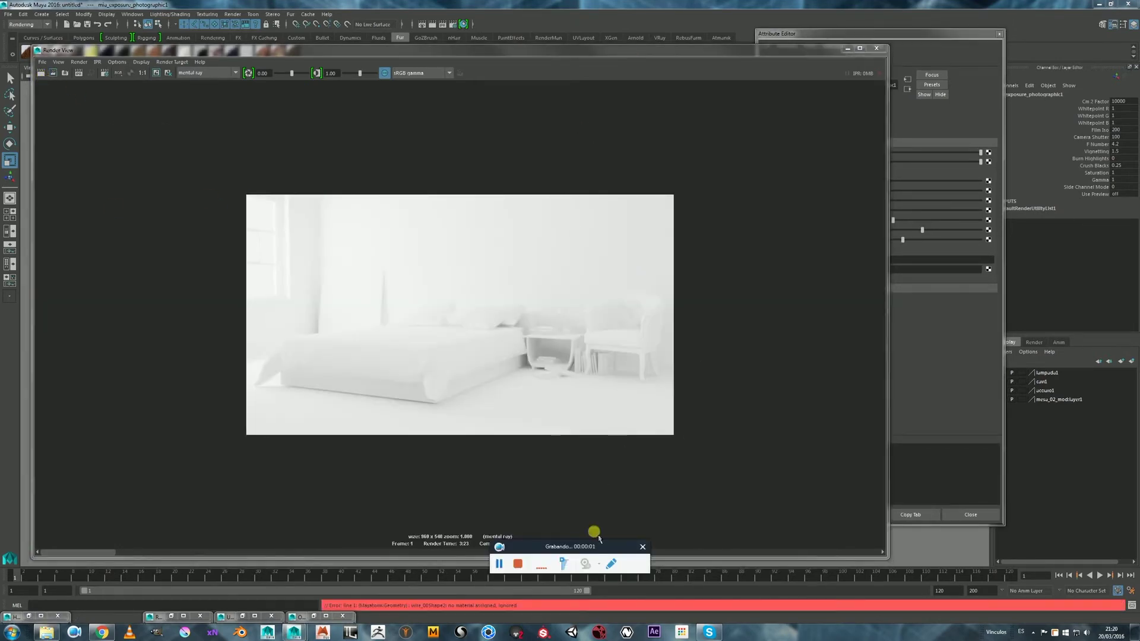
- Shrink the Render View to fit beside the Attribute Editor and set the exposure node's Film Iso to 100
alt+right_drag(422, 223, 617, 233)
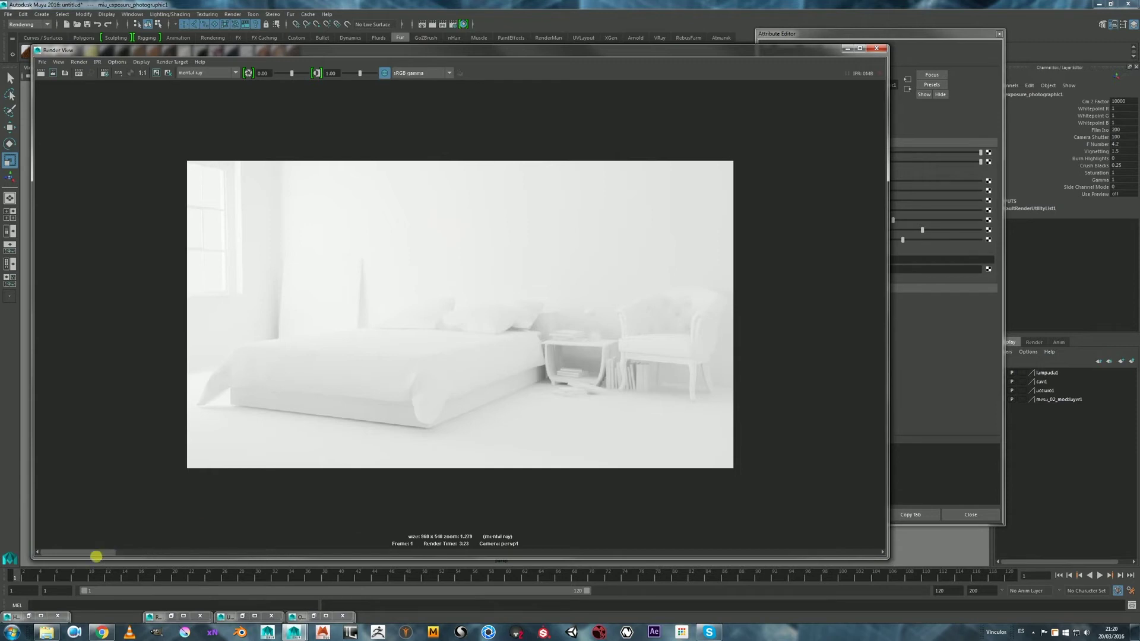
drag(117, 557, 89, 539)
drag(801, 48, 791, 47)
drag(880, 48, 705, 178)
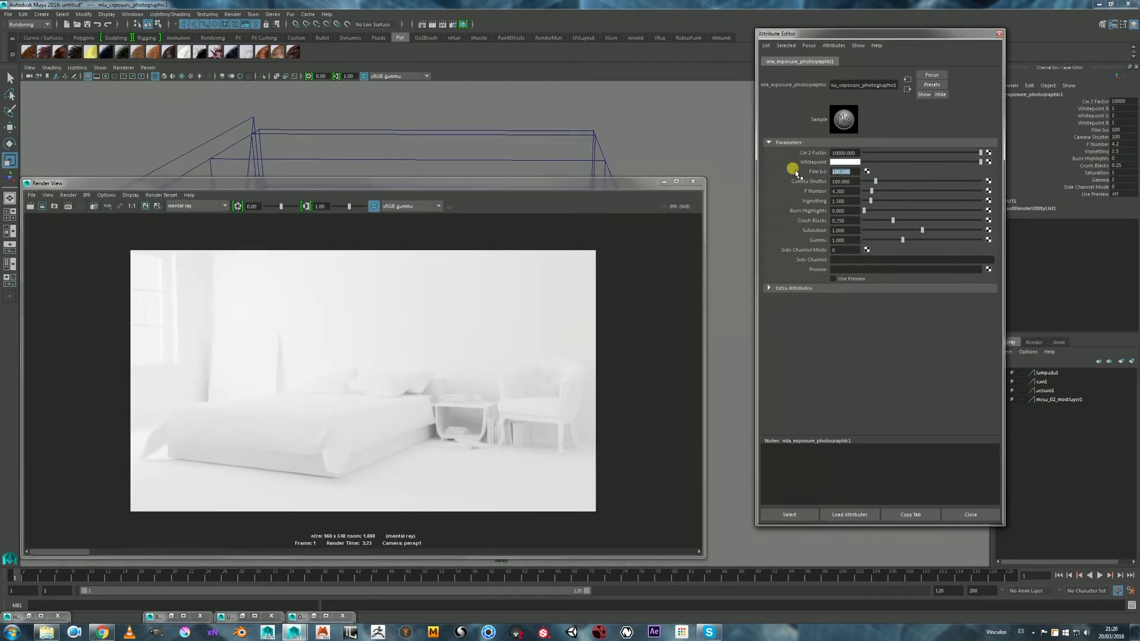
drag(481, 182, 489, 106)
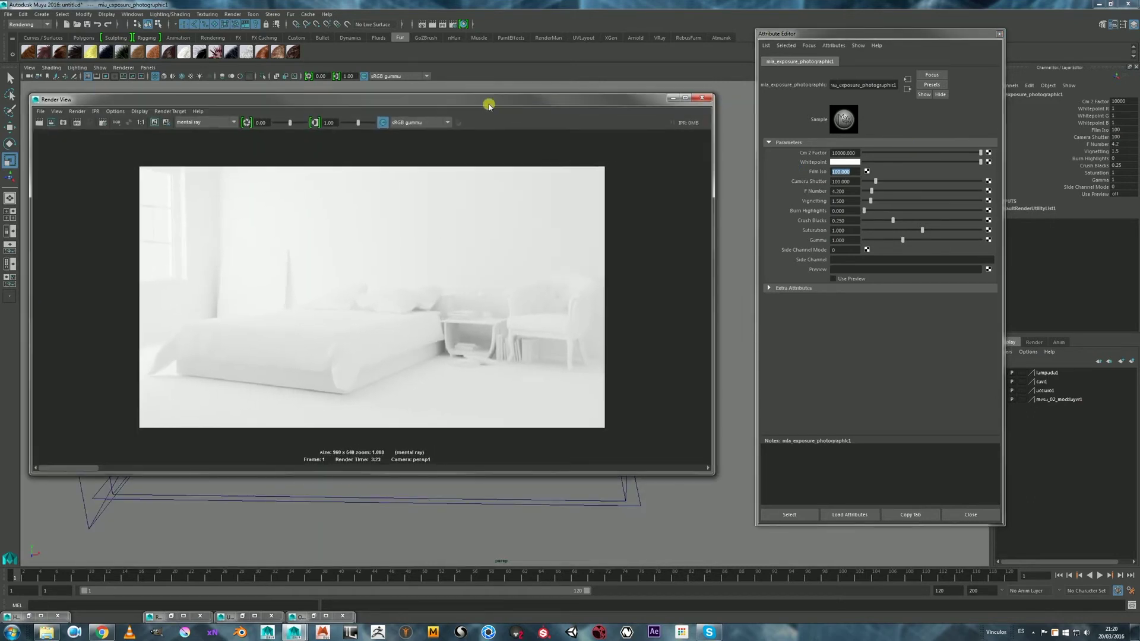
- Set the exposure node's F Number to 5, Vignetting to 1.75 and Crush Blacks to 0.05, and re-render the bedroom
click(844, 192)
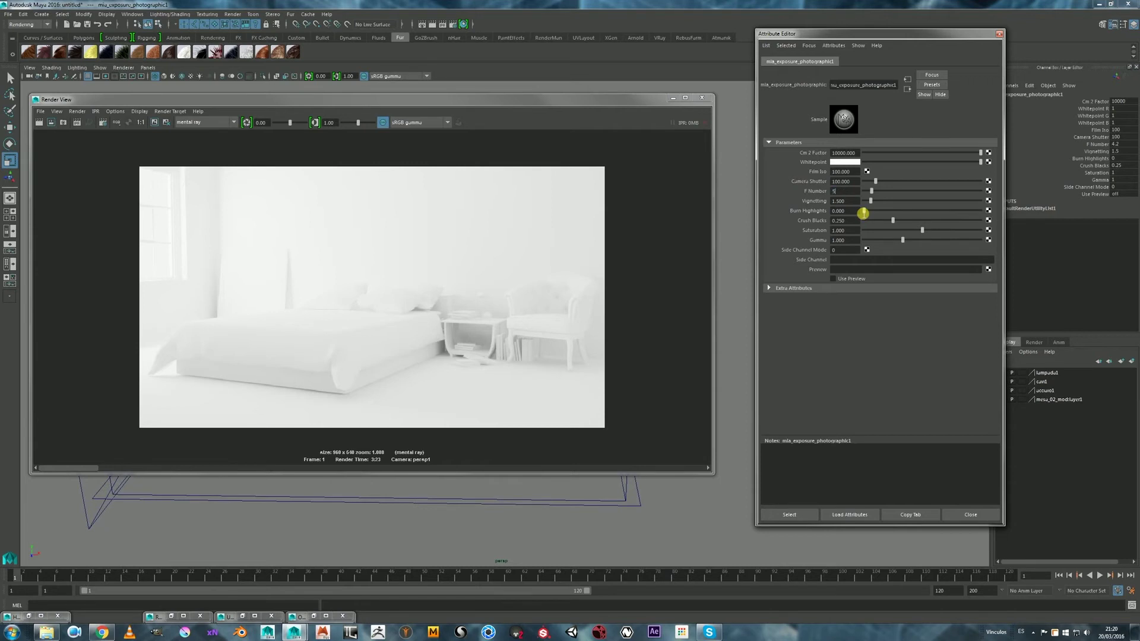
click(854, 181)
click(842, 201)
click(50, 140)
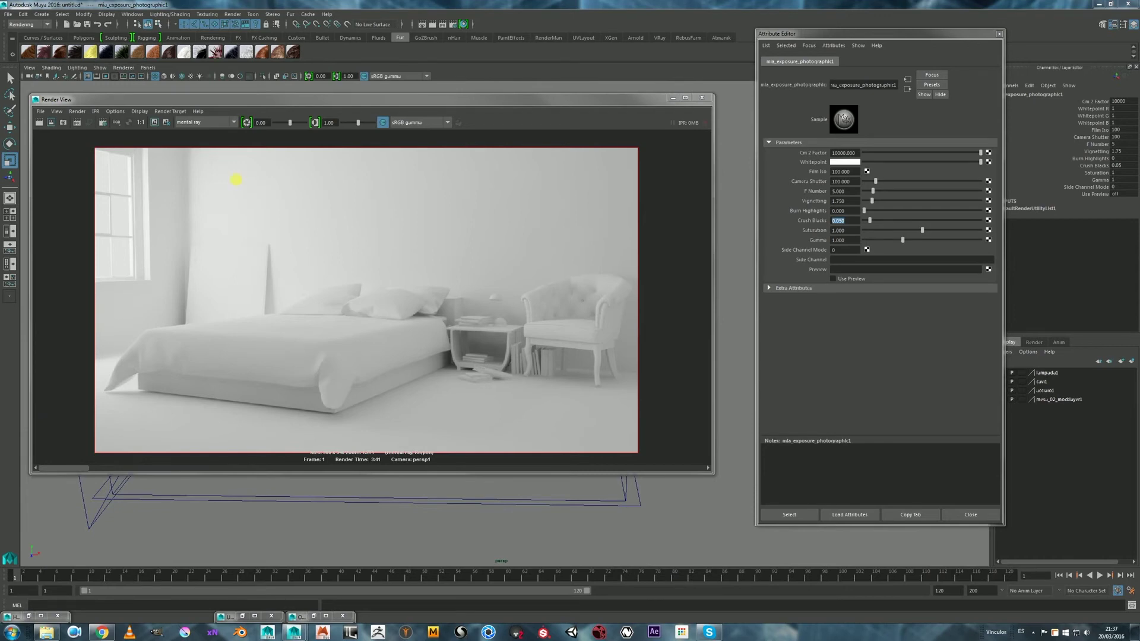
- Arrange the Render View and Attribute Editor side by side to compare the new render with the exposure settings
drag(418, 98, 425, 102)
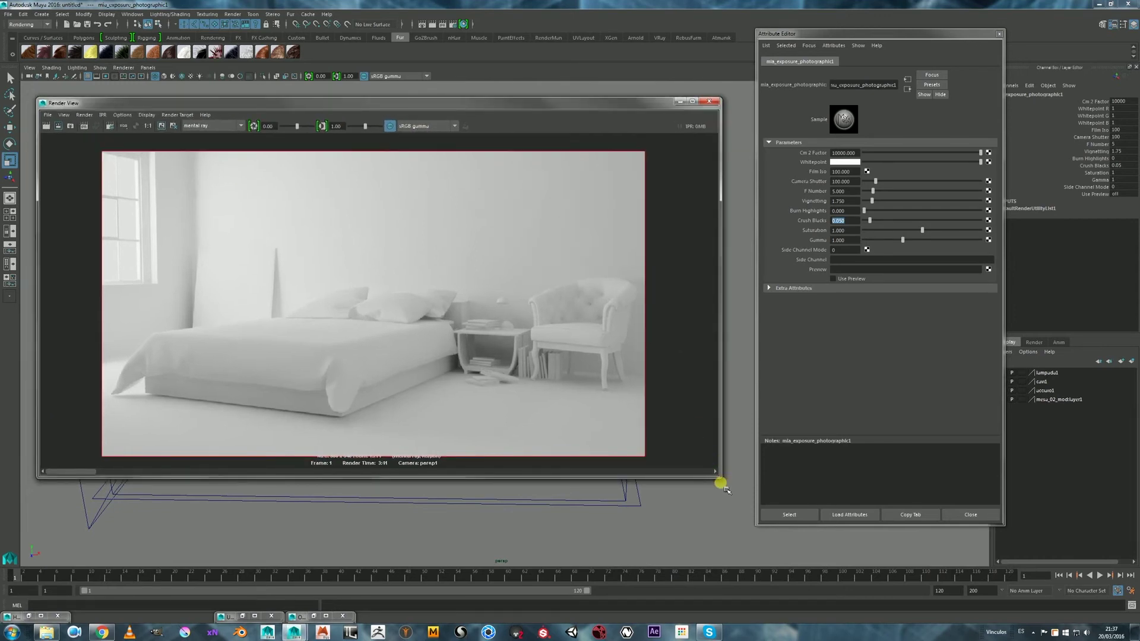
drag(722, 481, 692, 497)
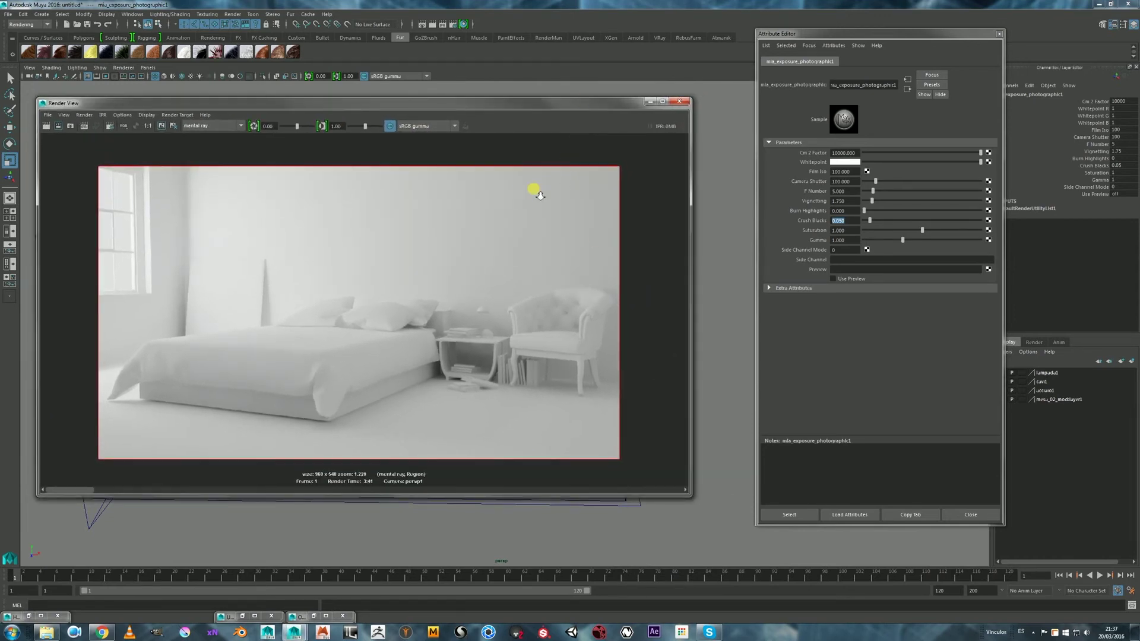
scroll(552, 193, up, 1)
drag(602, 101, 637, 98)
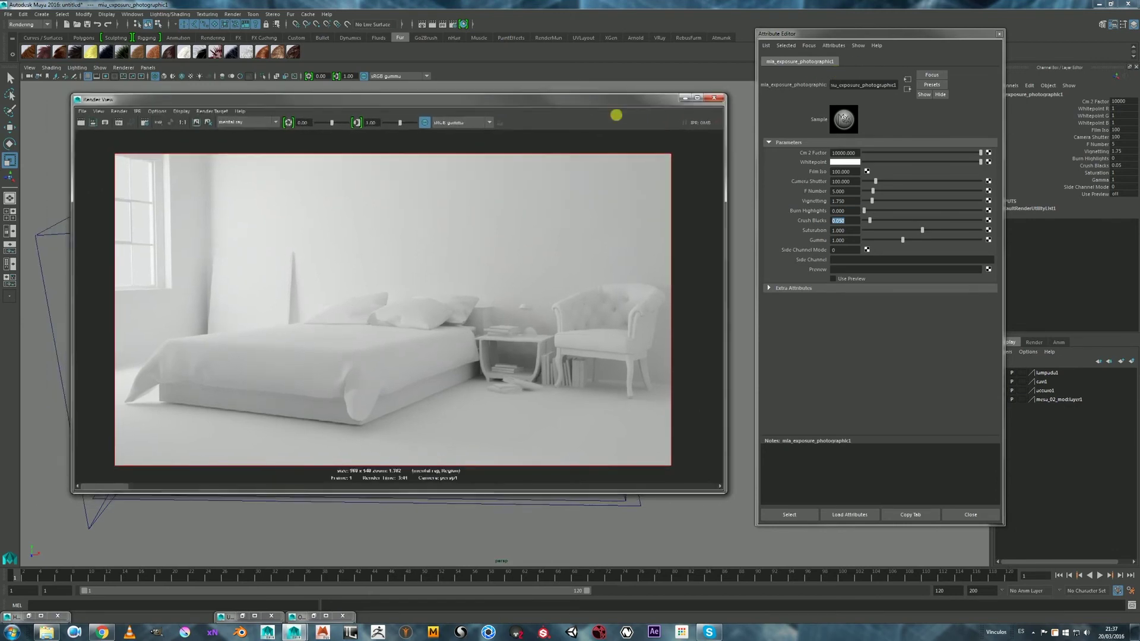
drag(403, 100, 396, 107)
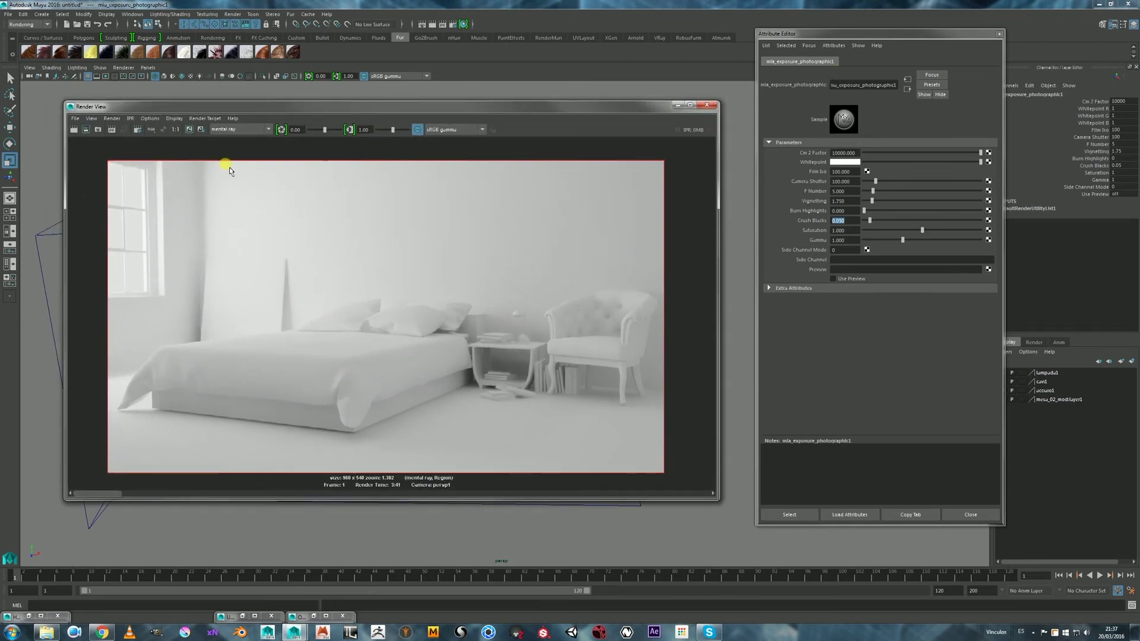
drag(838, 35, 820, 90)
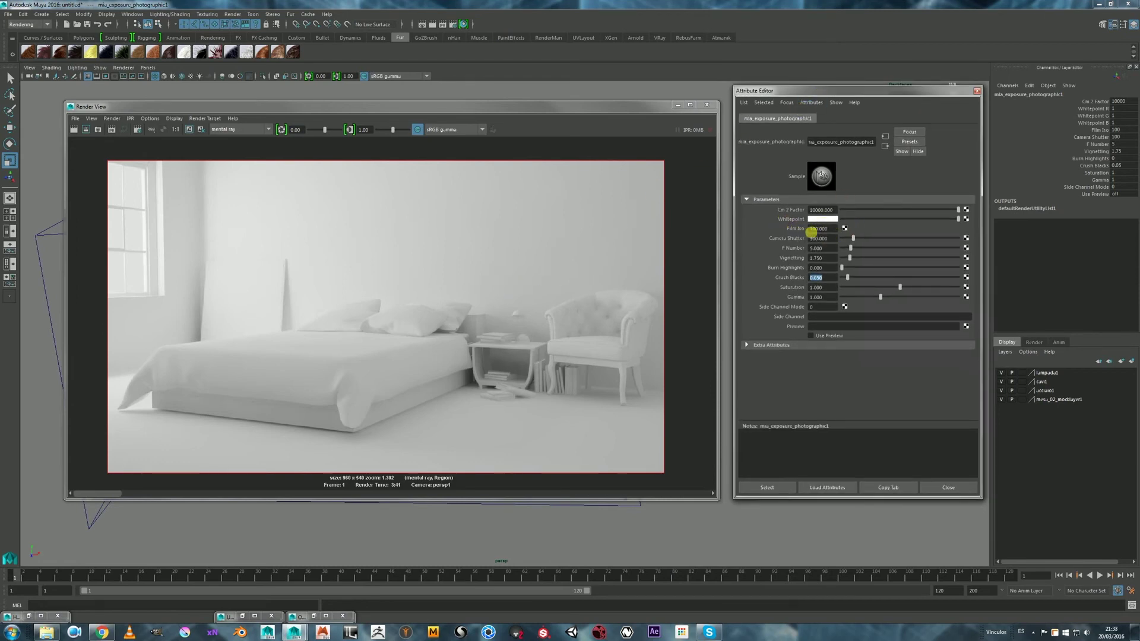
- Review the exposure node's Film Iso, Camera Shutter, F Number and Vignetting against the rendered bedroom
click(822, 228)
click(817, 238)
click(832, 250)
click(814, 259)
click(422, 247)
scroll(427, 240, up, 1)
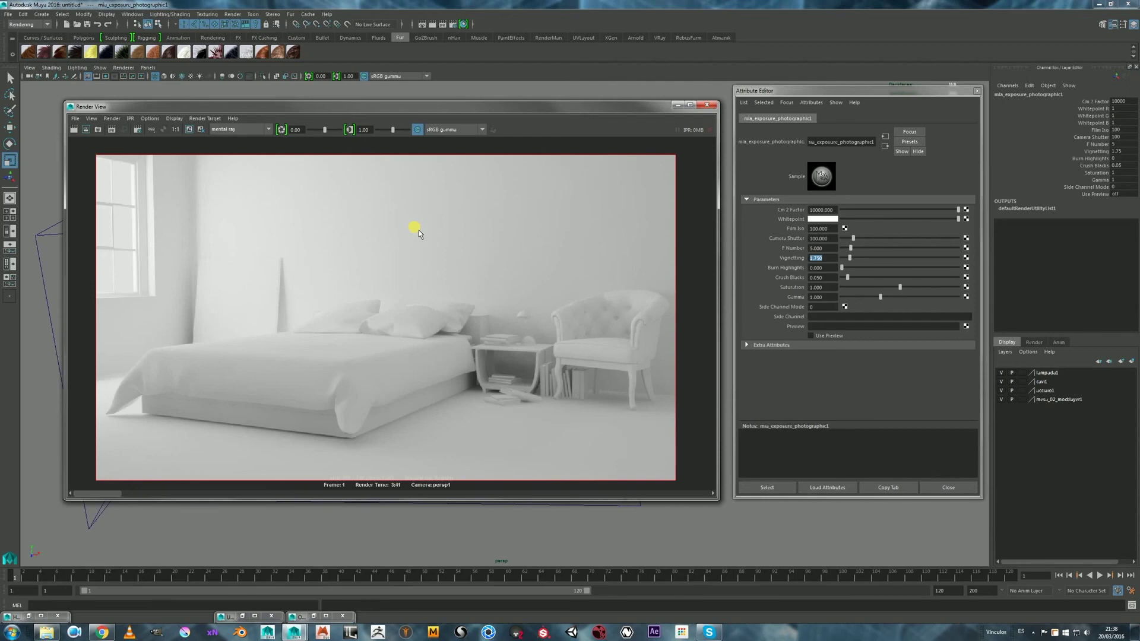
alt+middle_drag(542, 217, 521, 216)
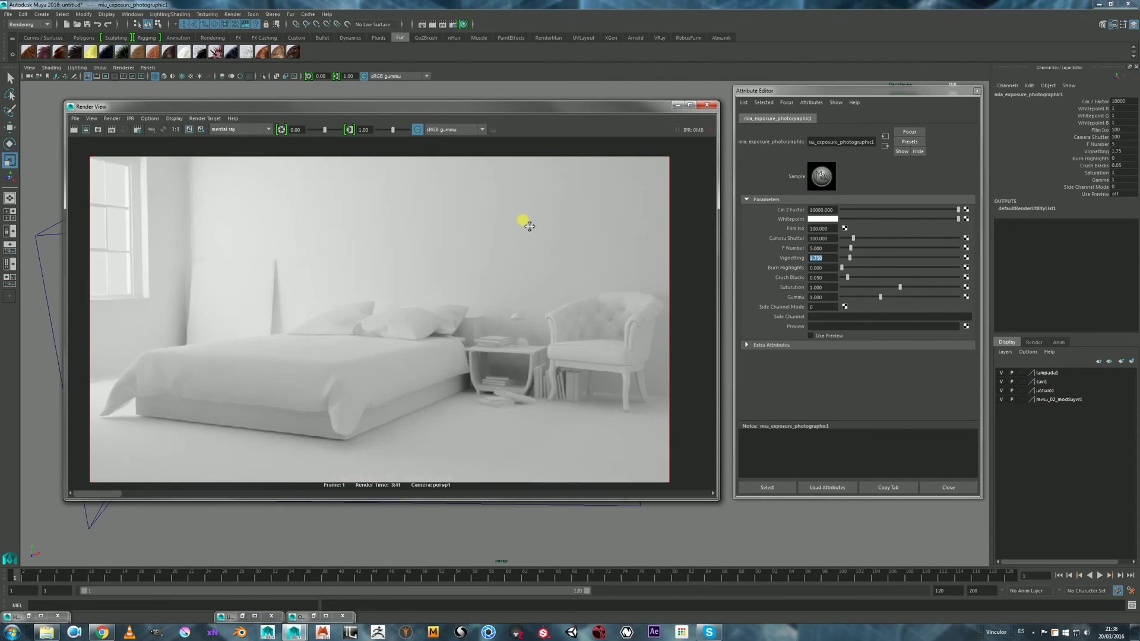
- Review the Global Illumination and Final Gathering quality settings, including Sec. Diffuse Bounces, and close the Render Settings
click(454, 26)
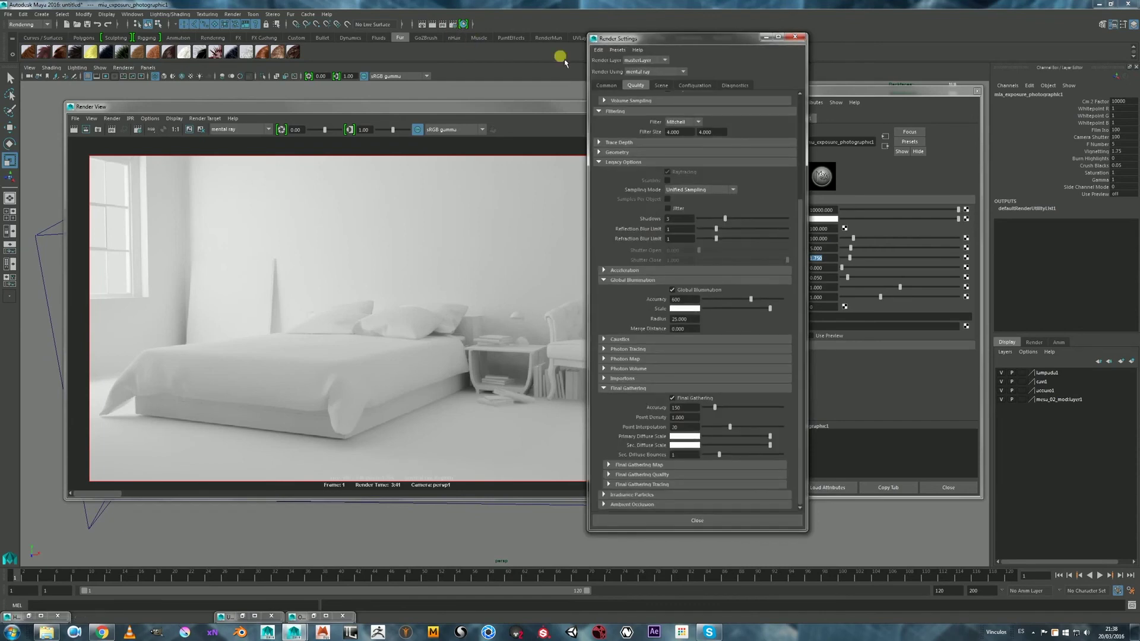
drag(647, 34, 616, 29)
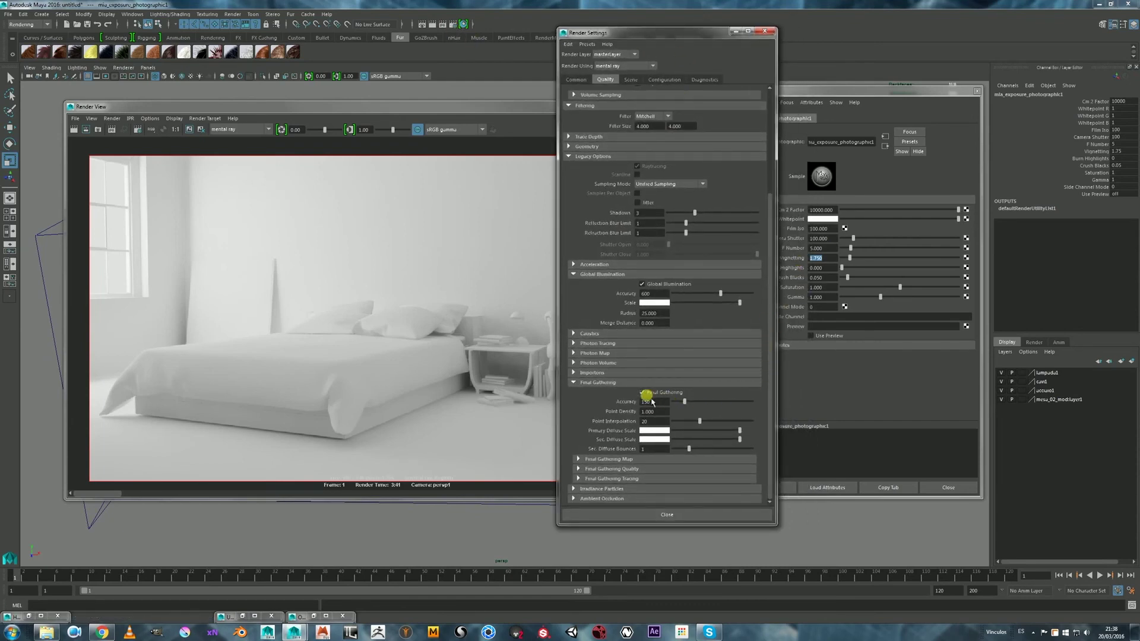
double_click(654, 449)
click(671, 33)
drag(671, 32, 641, 26)
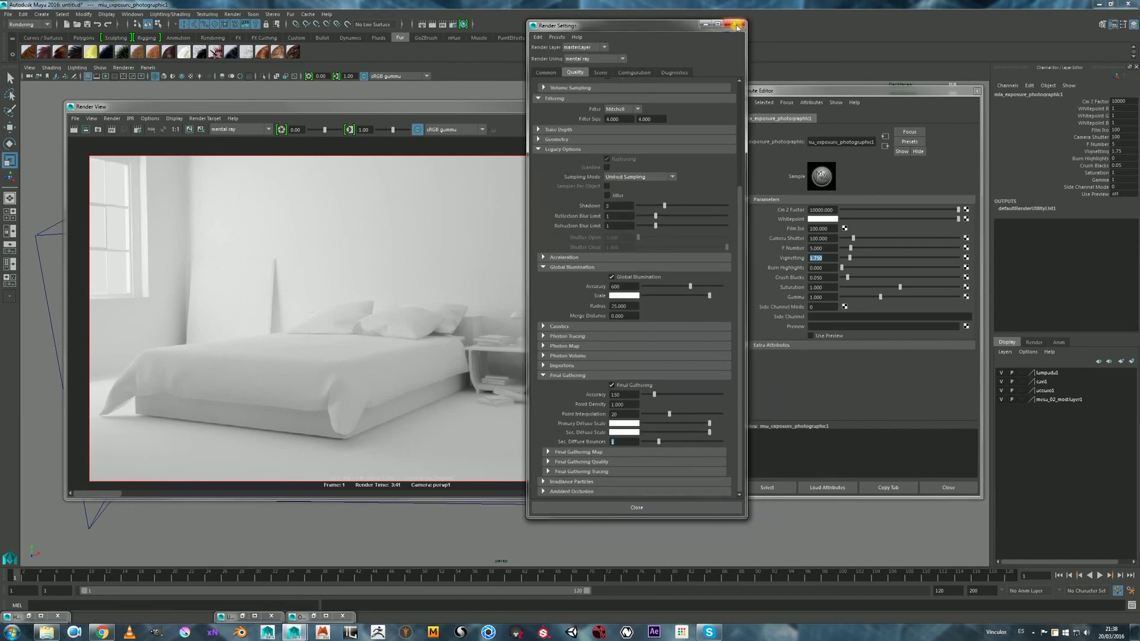
click(734, 24)
- Close the Attribute Editor and examine the finished render alongside the room in the viewport
click(970, 93)
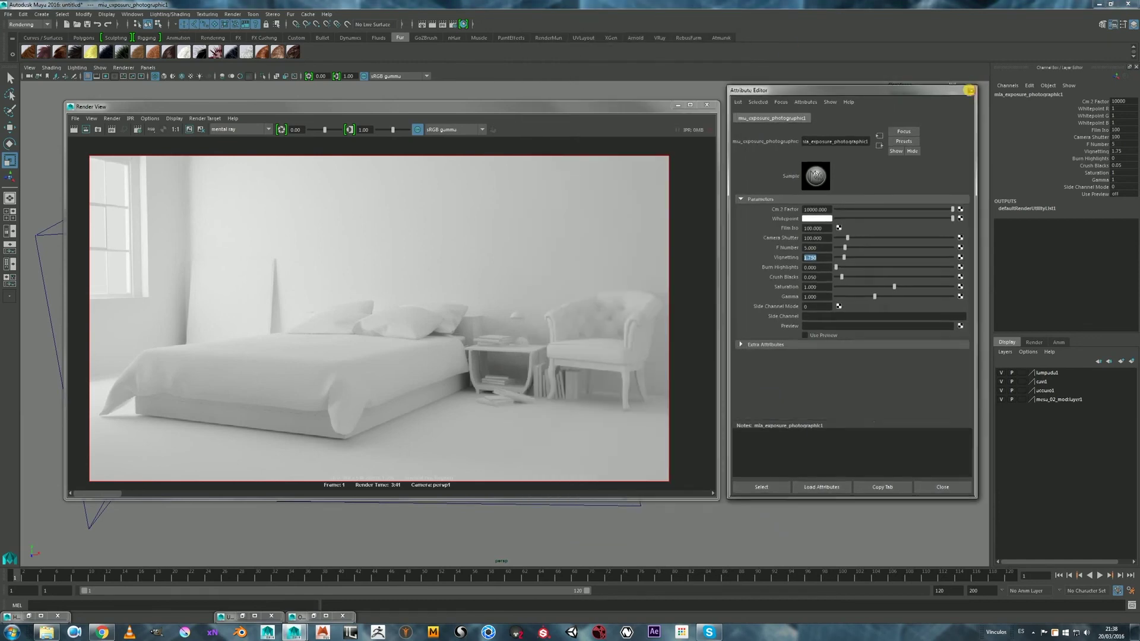
scroll(536, 269, down, 2)
click(436, 111)
drag(436, 111, 905, 102)
alt+drag(320, 234, 368, 247)
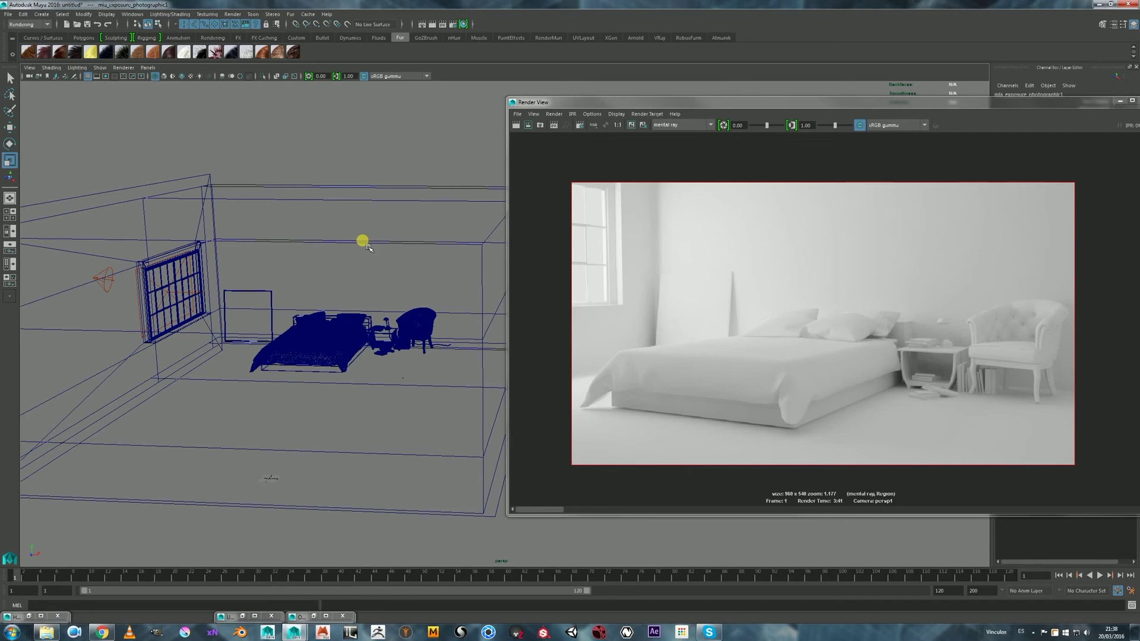
drag(849, 102, 546, 102)
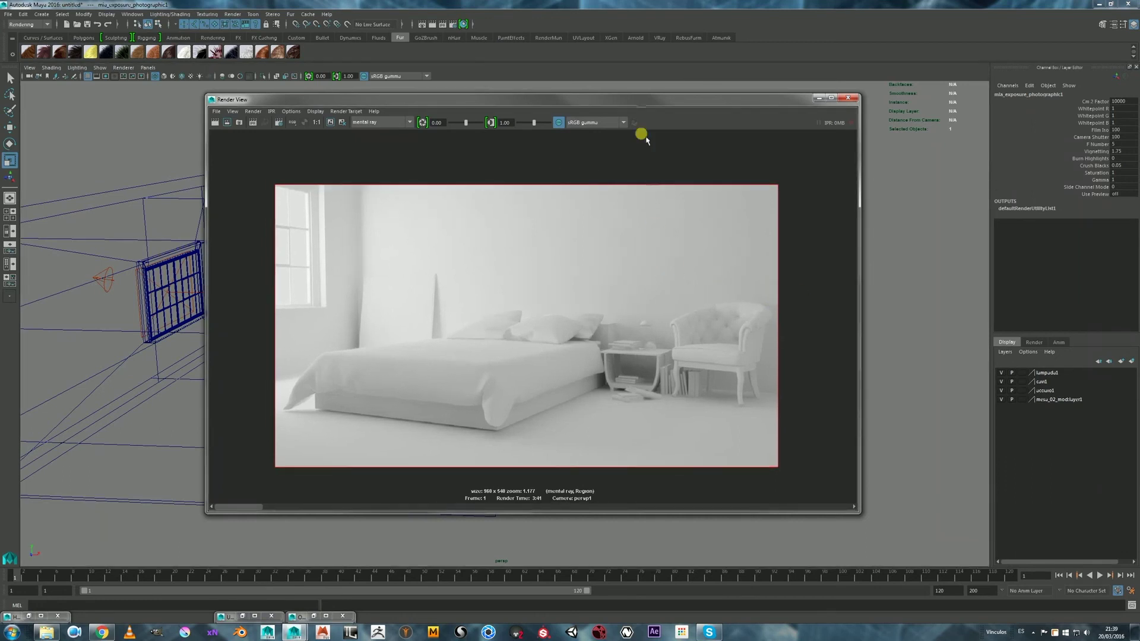
drag(661, 94, 693, 83)
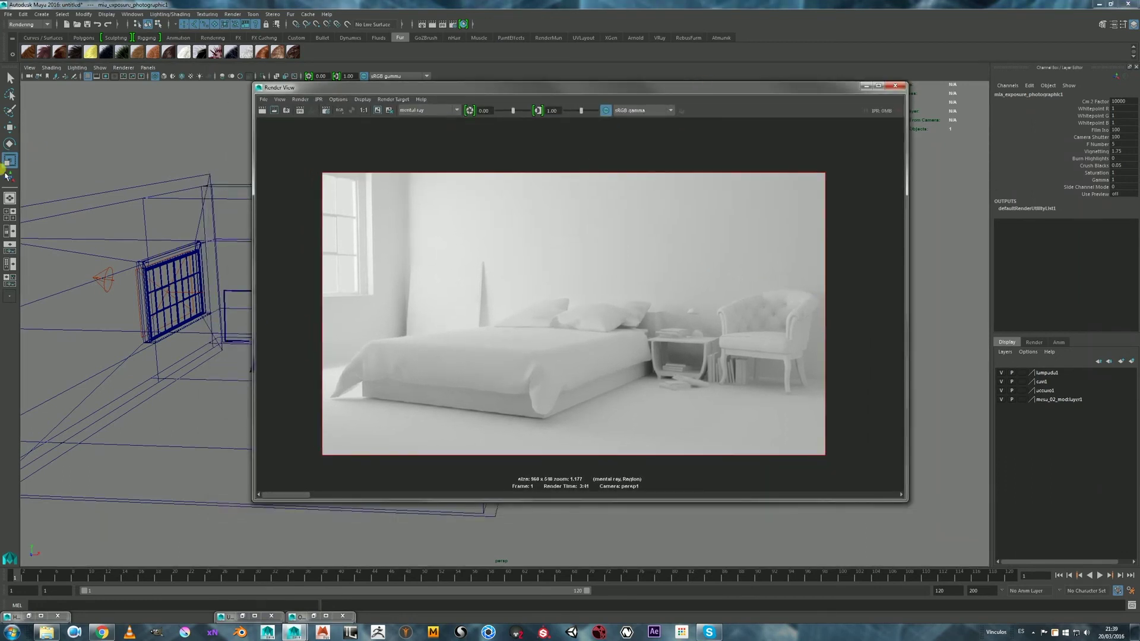